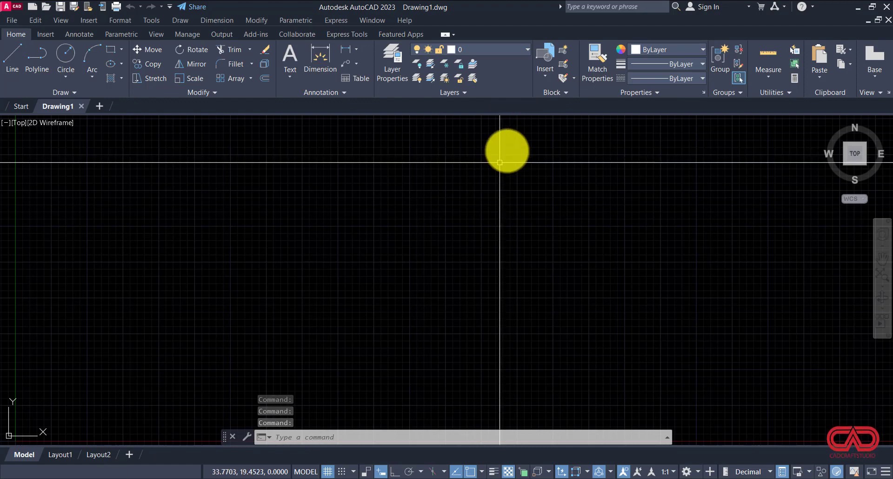
Configure the drawing units with a length precision of 0.0 and millimeters as the insertion scale.
type("un")
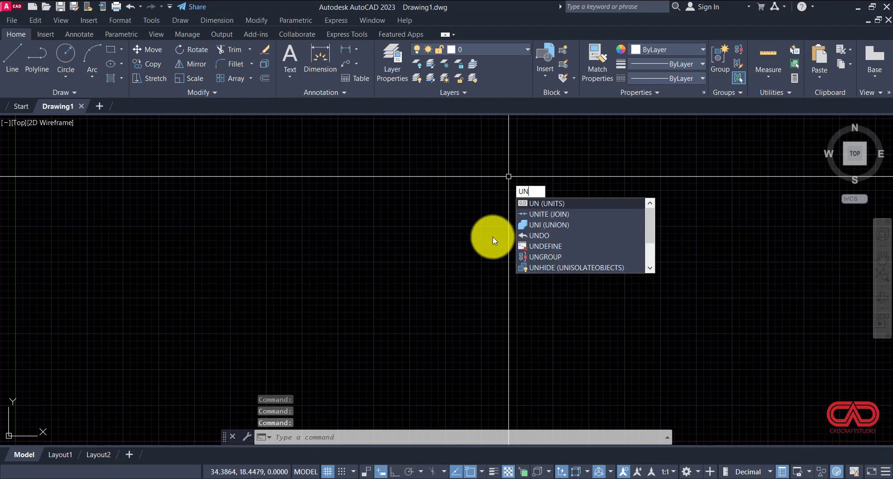
key("Return")
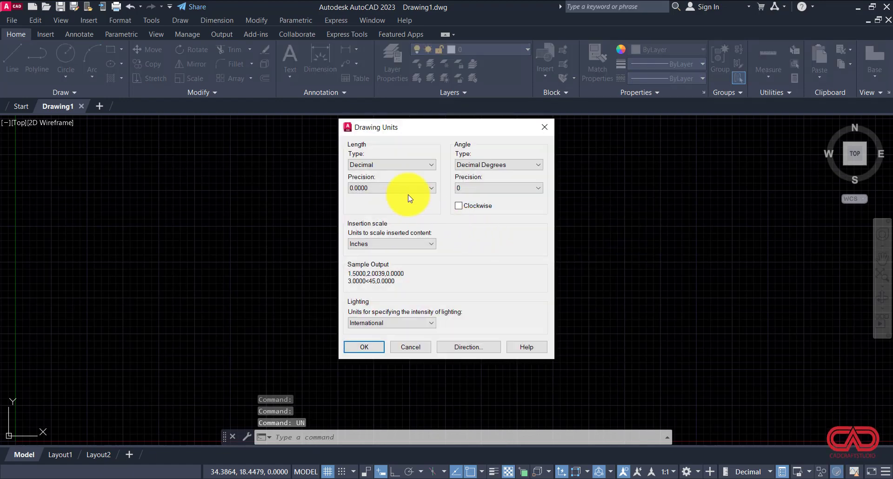
left_click(381, 189)
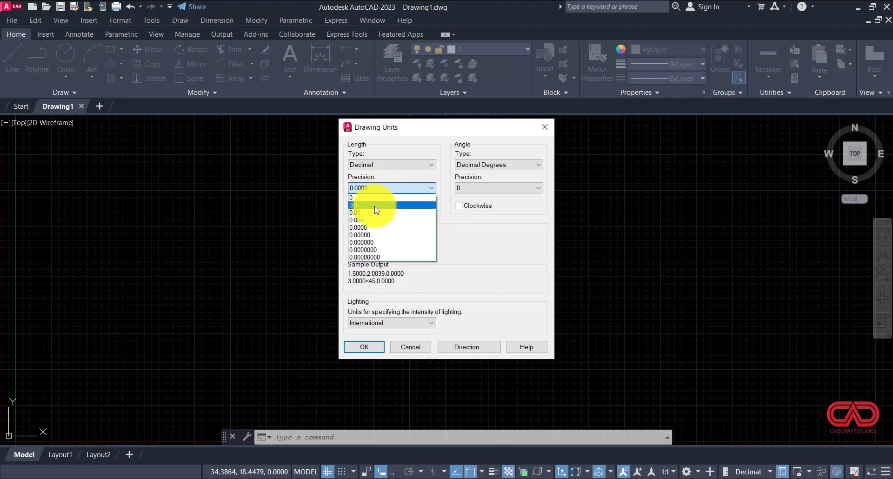
left_click(377, 206)
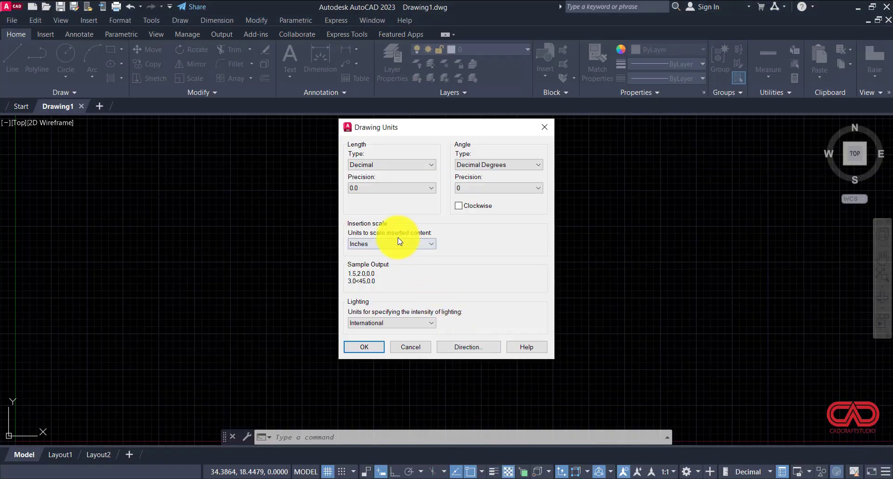
left_click(390, 243)
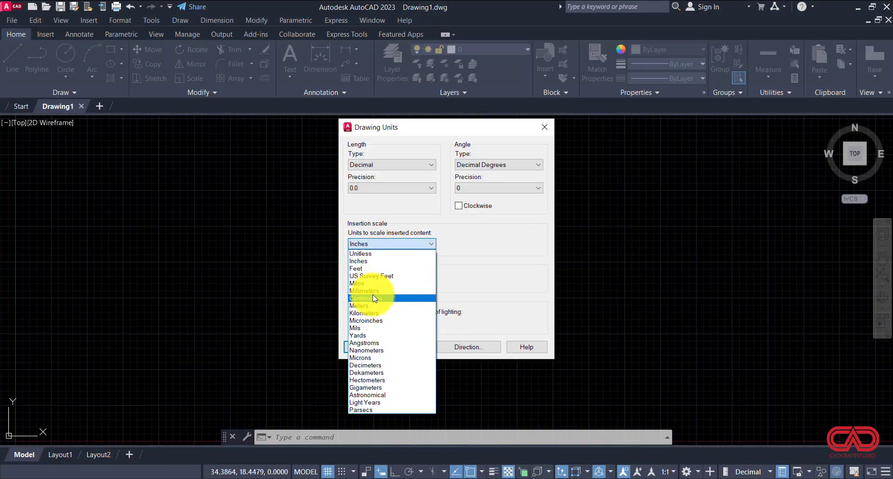
left_click(372, 297)
left_click(371, 244)
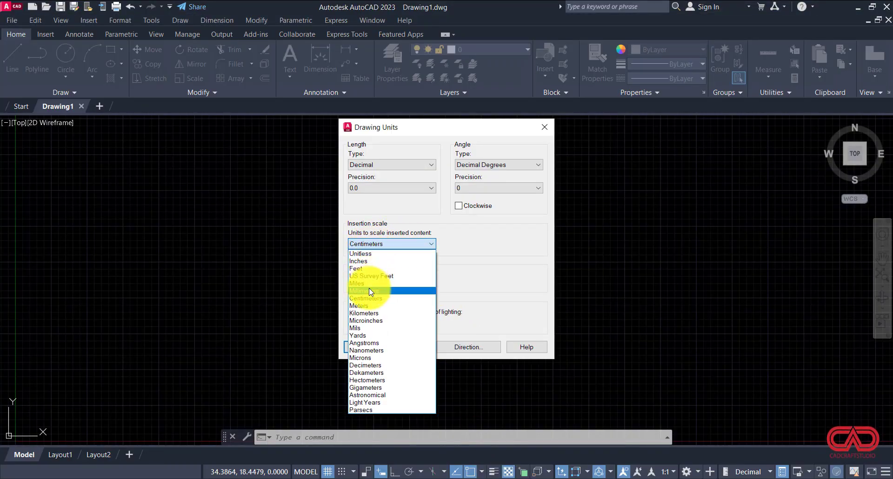
left_click(369, 290)
left_click(375, 348)
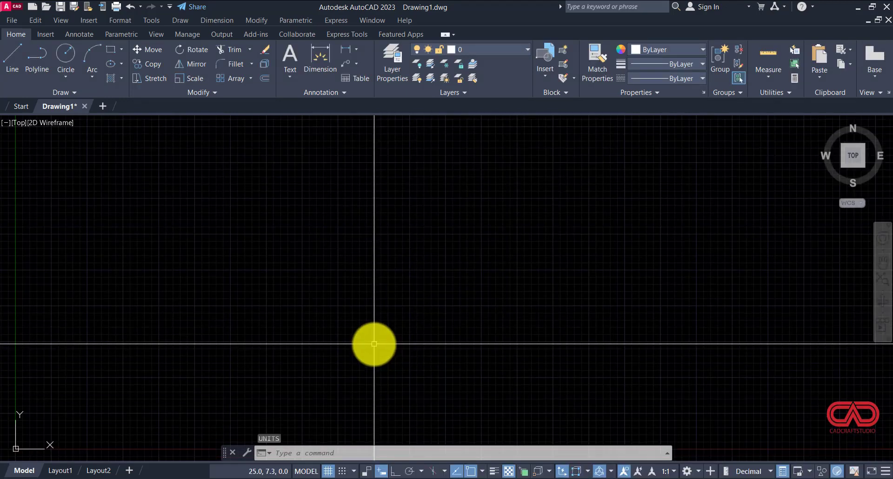
Modify the Standard dimension style's primary units to decimal format with a precision of 0.0.
type("d")
key("Return")
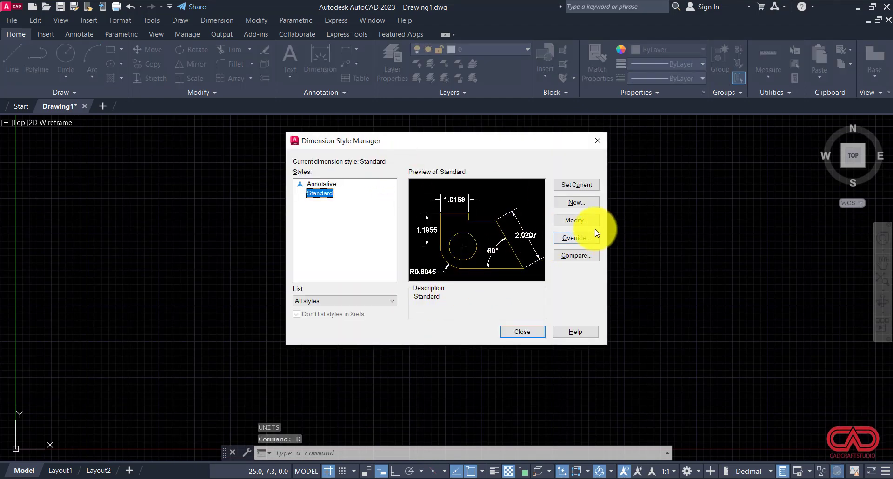
left_click(582, 221)
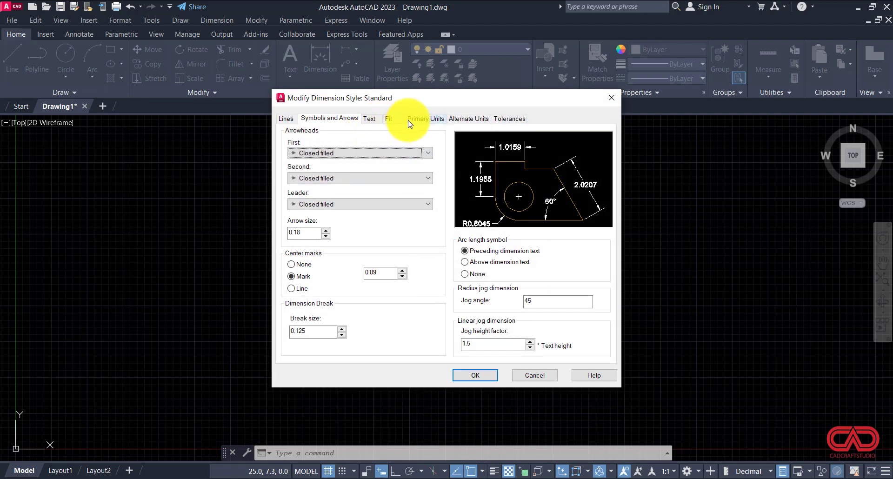
left_click(409, 122)
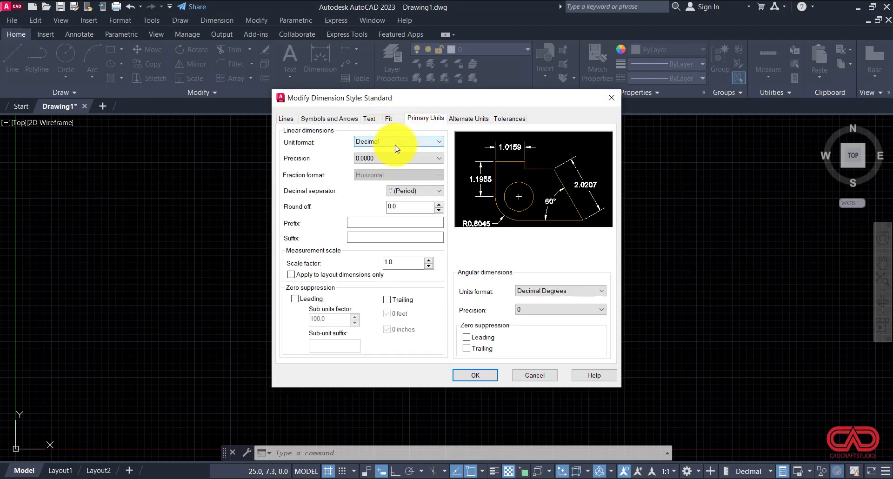
left_click(373, 142)
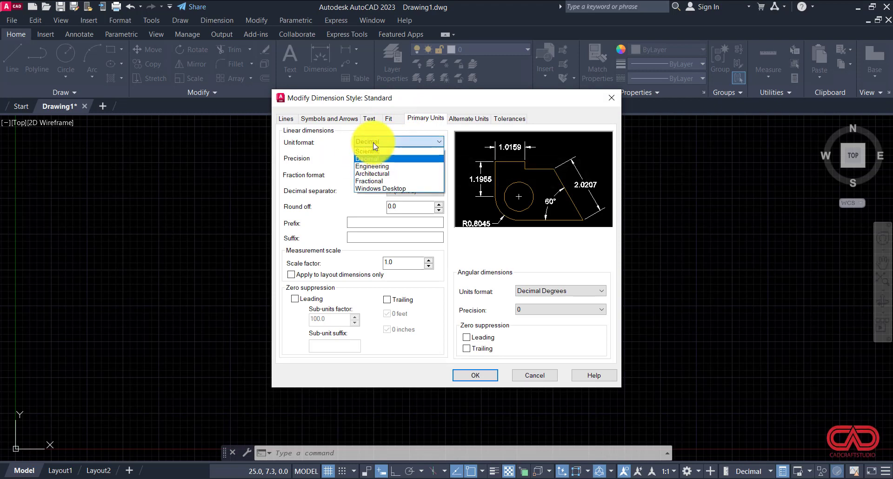
left_click(373, 142)
left_click(364, 159)
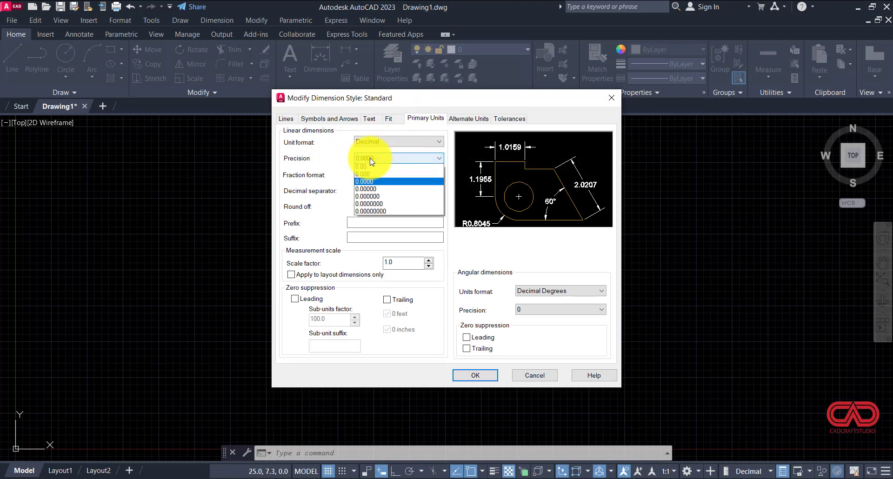
left_click(371, 175)
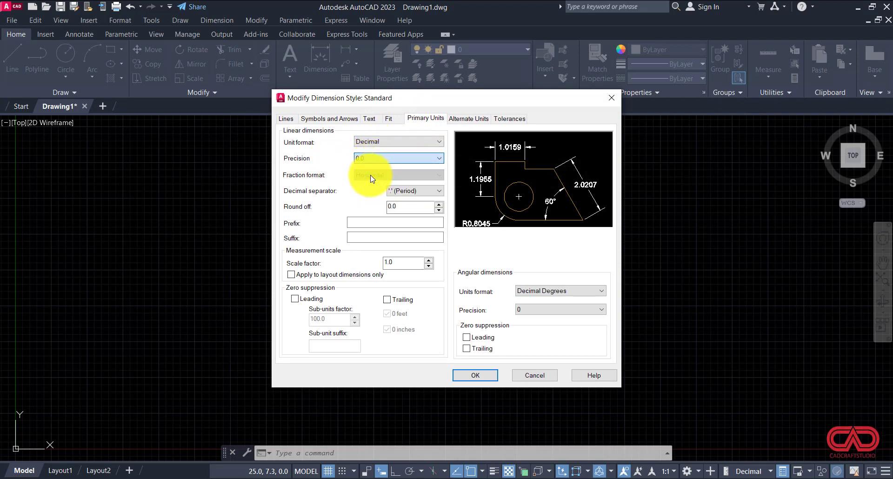
Set the Standard dimension style's text height to 7 and arrow size to 4, and make the style current.
left_click(370, 120)
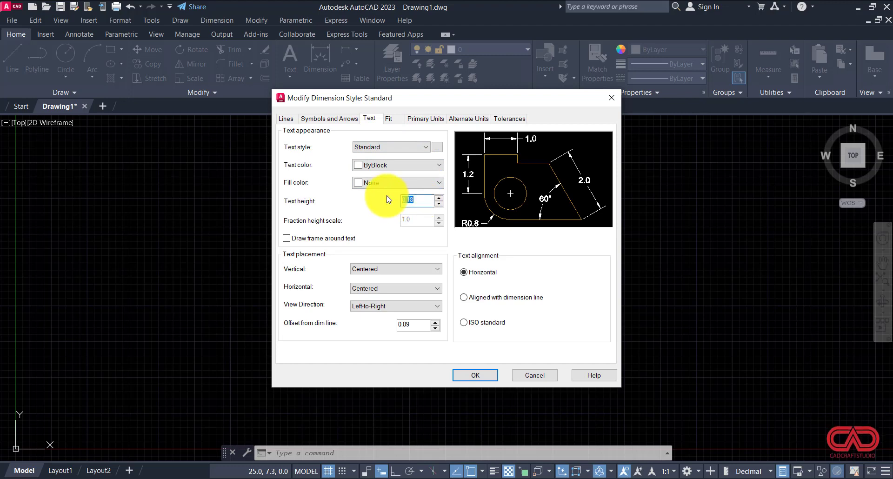
type("7")
left_click(338, 120)
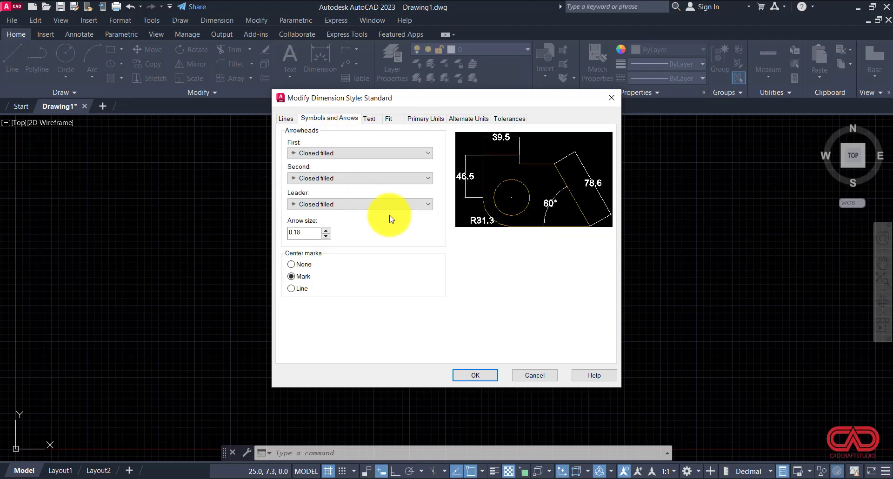
left_click_drag(311, 233, 268, 234)
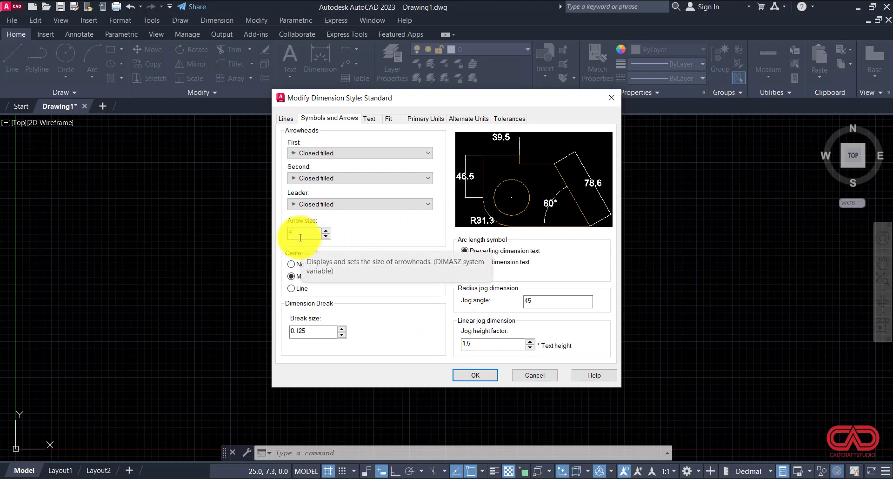
left_click(486, 376)
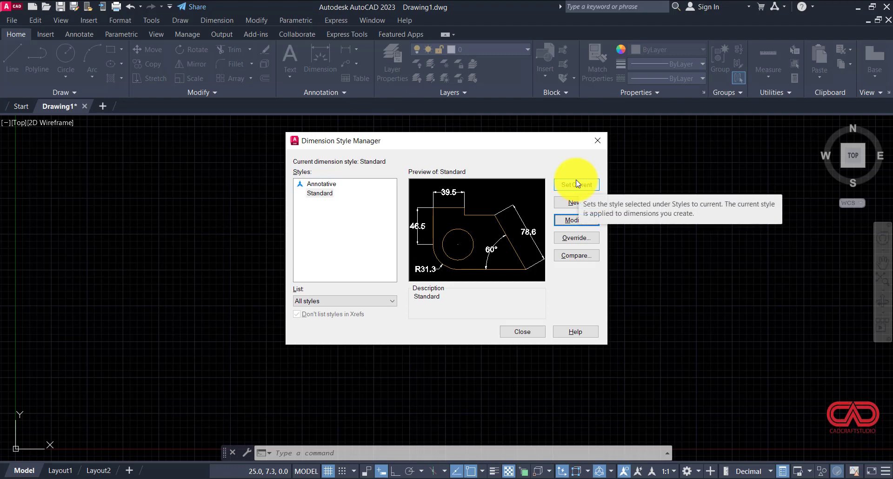
left_click(576, 184)
left_click(520, 331)
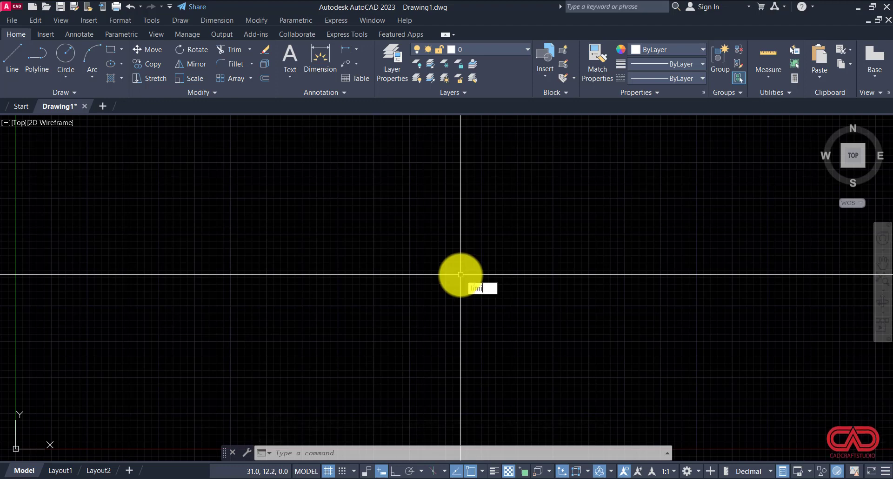
Set the model space limits from 0,0 to 500,500, checking the part's dimensions in DWG NO 2.pdf in the browser.
type("t")
key("Return")
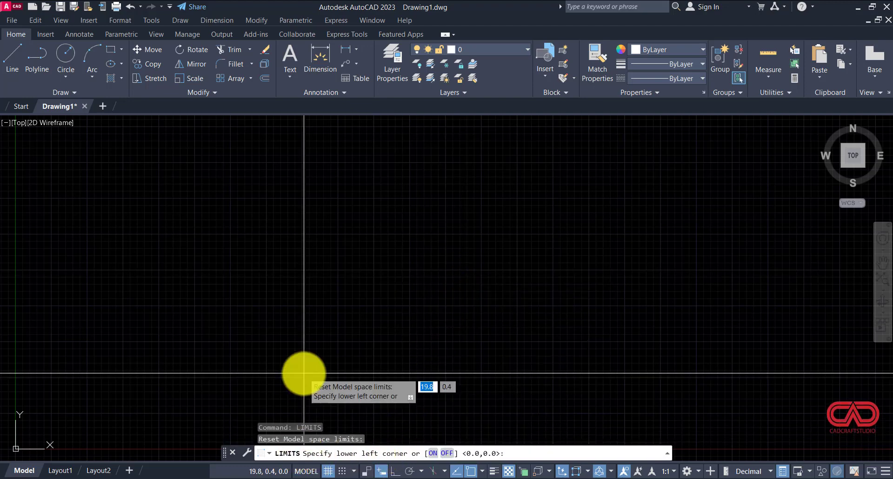
key("Return")
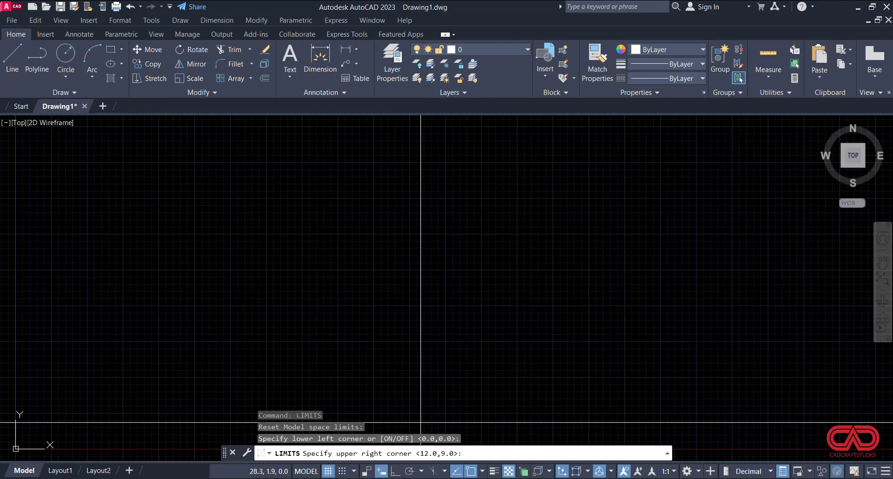
left_click(365, 478)
scroll(514, 285, "down", 2)
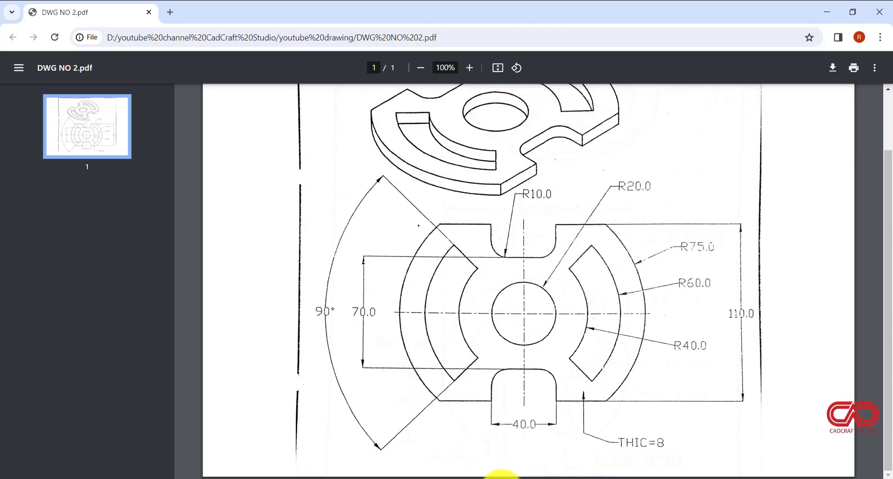
left_click(492, 468)
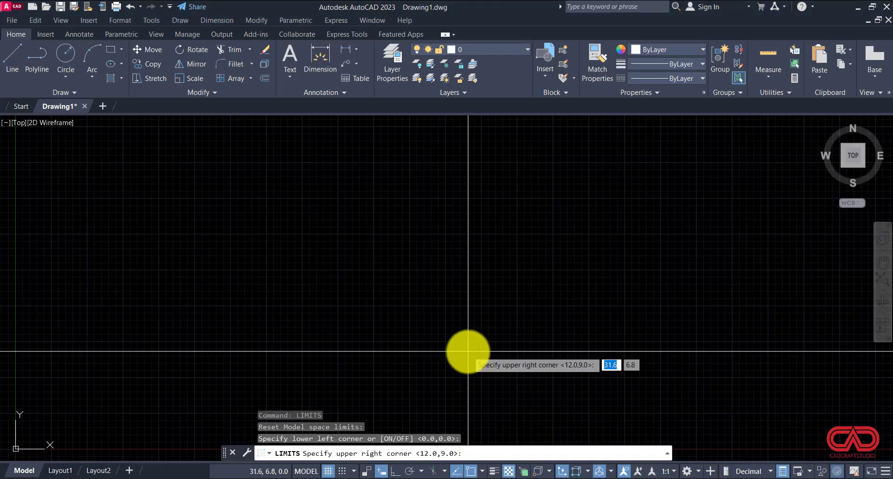
type("500")
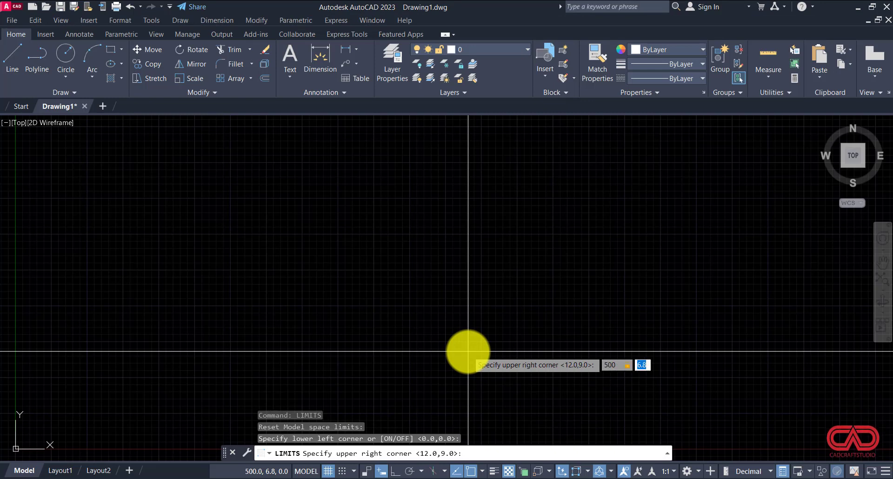
type(",500")
key("Return")
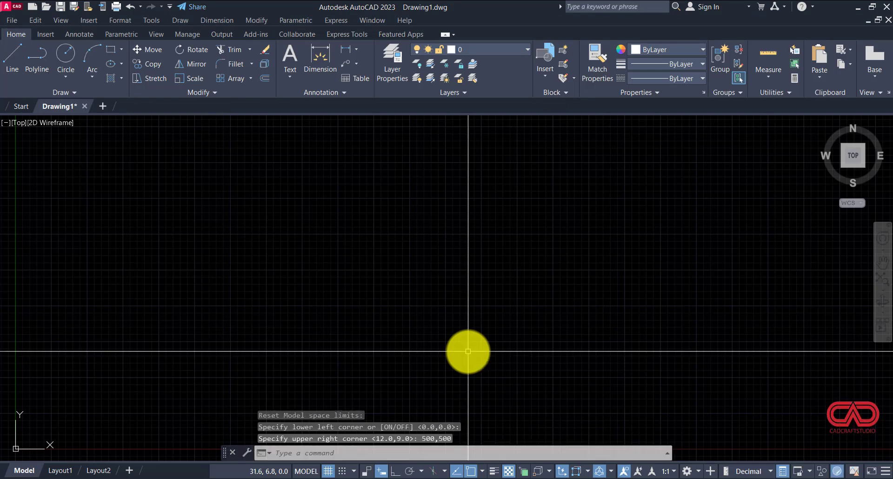
Check the stored lower-left and upper-right corners of the model space limits without changing them.
key("Return")
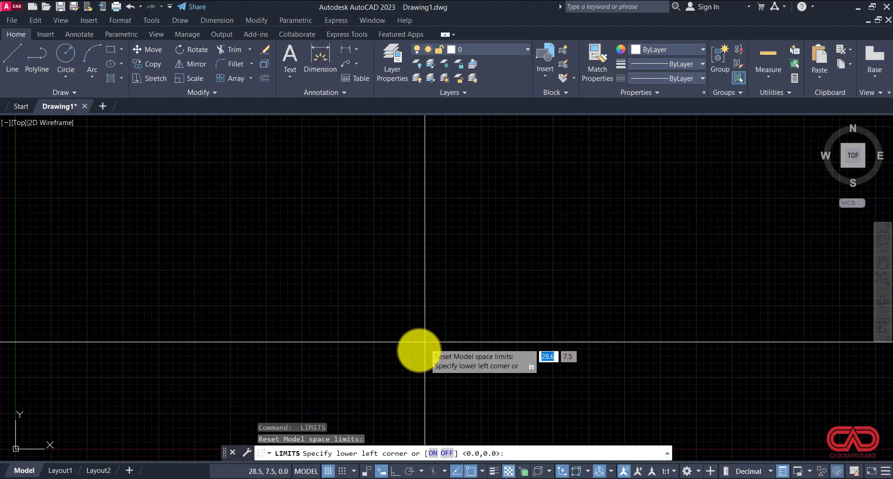
key("Escape")
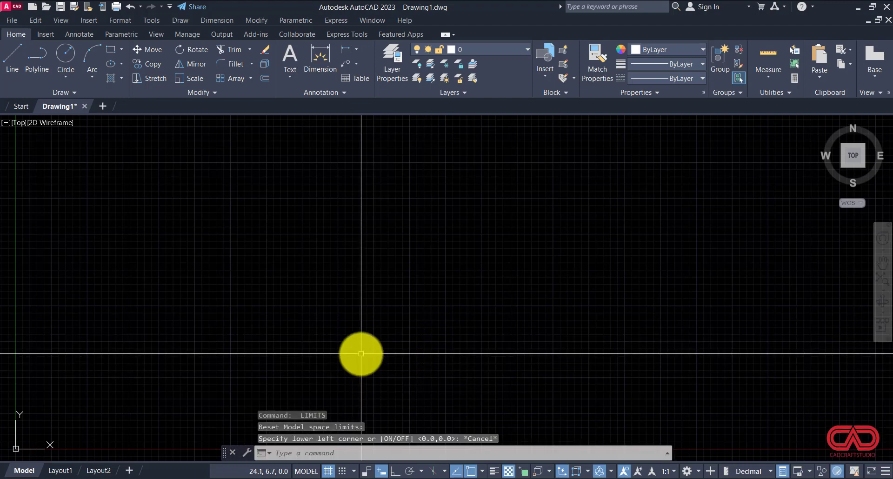
type("limits")
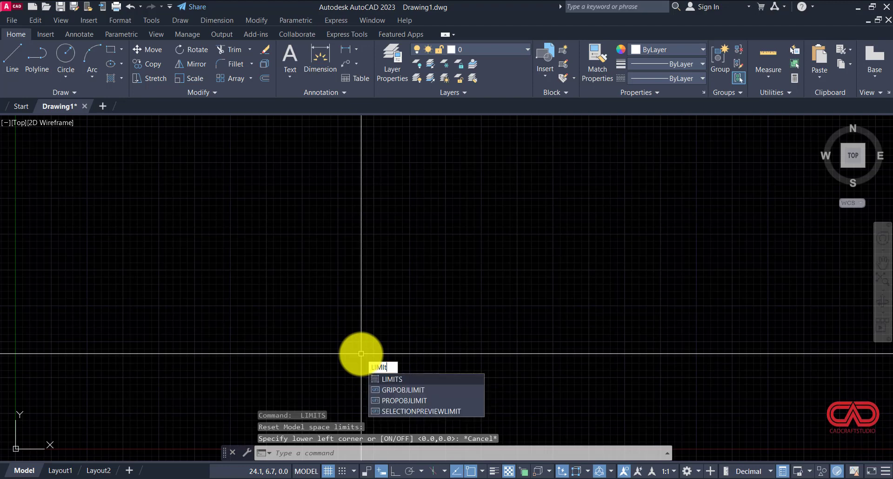
key("Return")
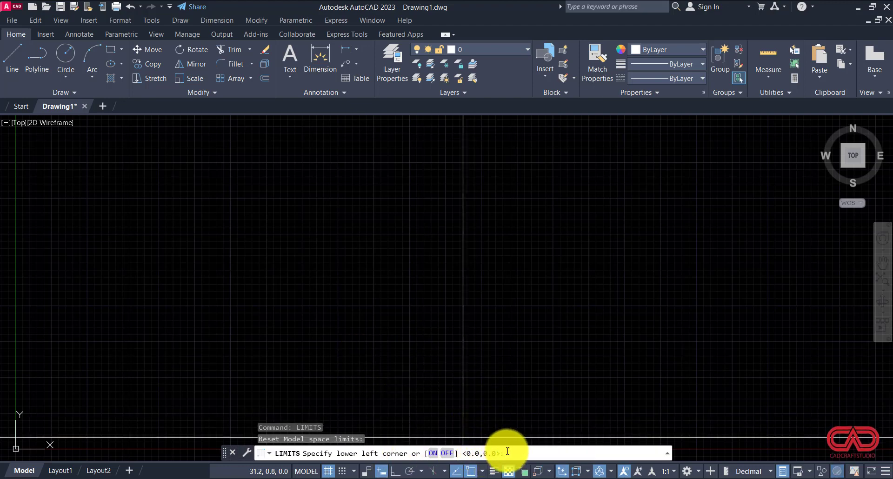
key("Return")
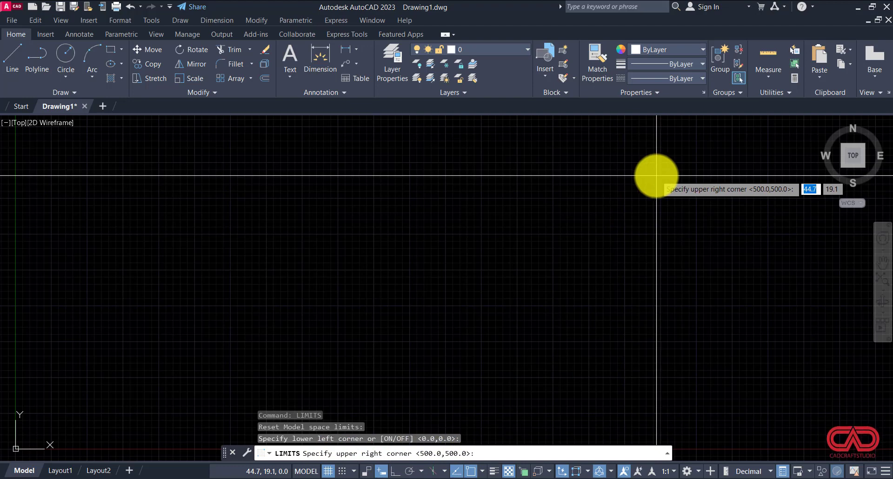
key("Escape")
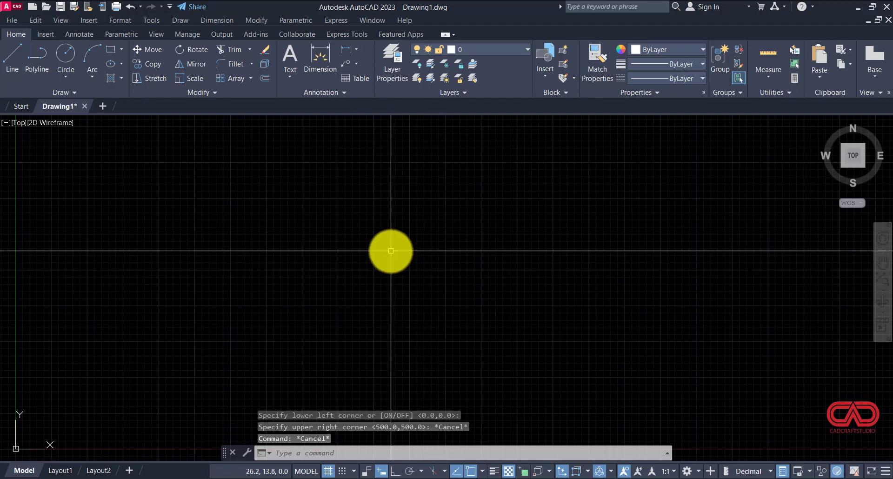
scroll(391, 251, "up", 3)
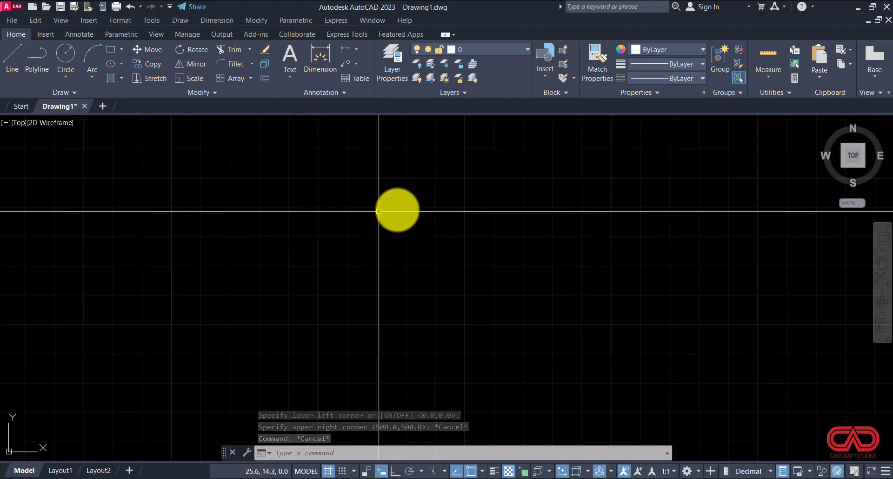
scroll(455, 248, "down", 3)
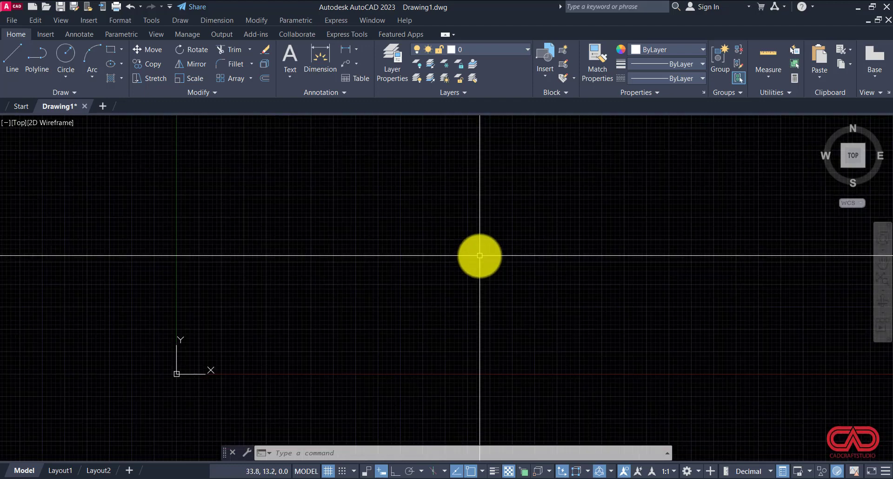
scroll(169, 393, "up", 3)
left_click(156, 323)
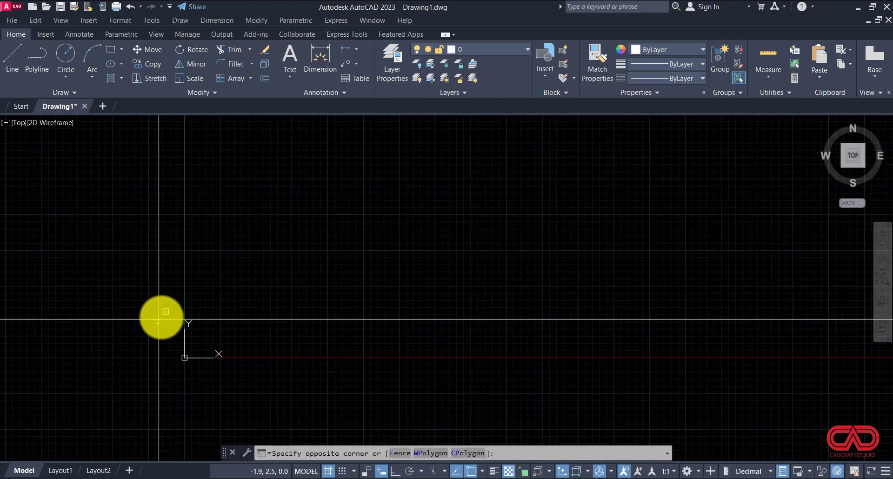
left_click(260, 385)
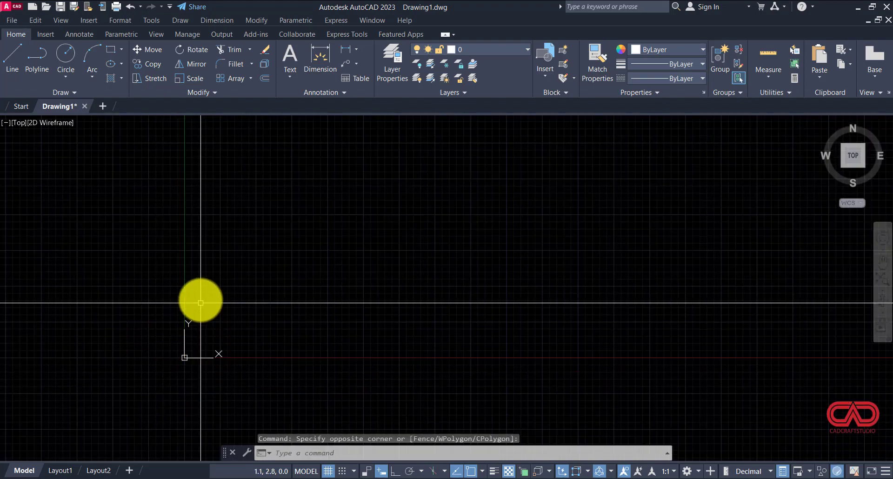
left_click(276, 282)
left_click(143, 385)
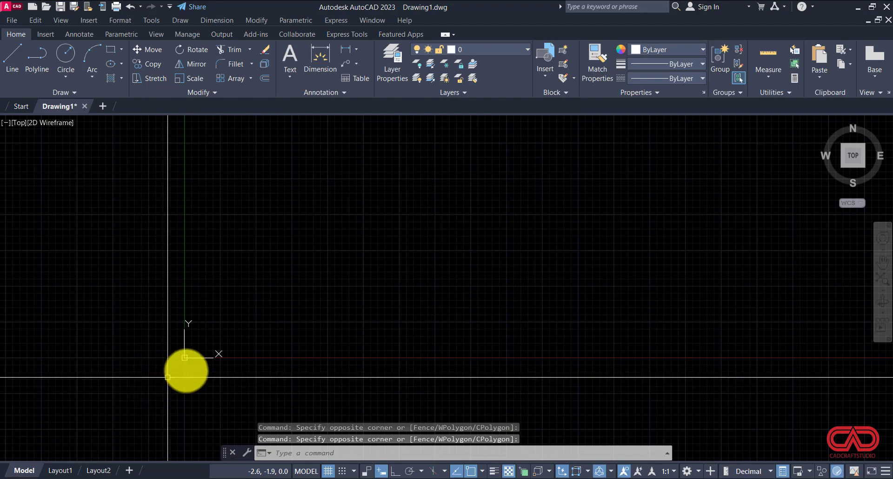
Change the UCS icon settings so that the icon is not displayed at the UCS origin point.
scroll(195, 363, "up", 3)
scroll(195, 363, "down", 3)
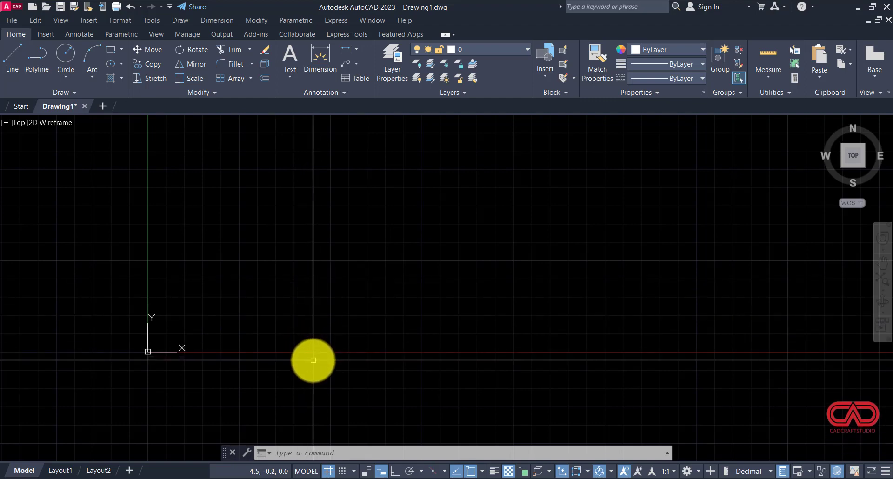
type("U")
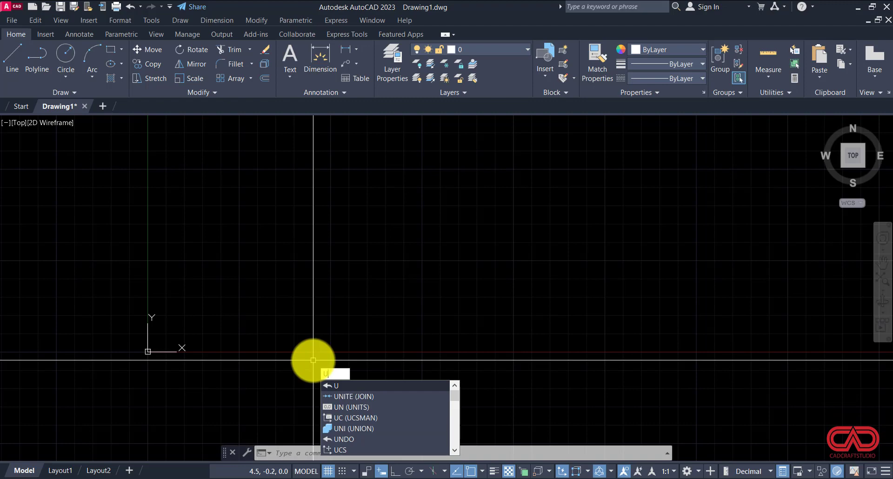
key("Return")
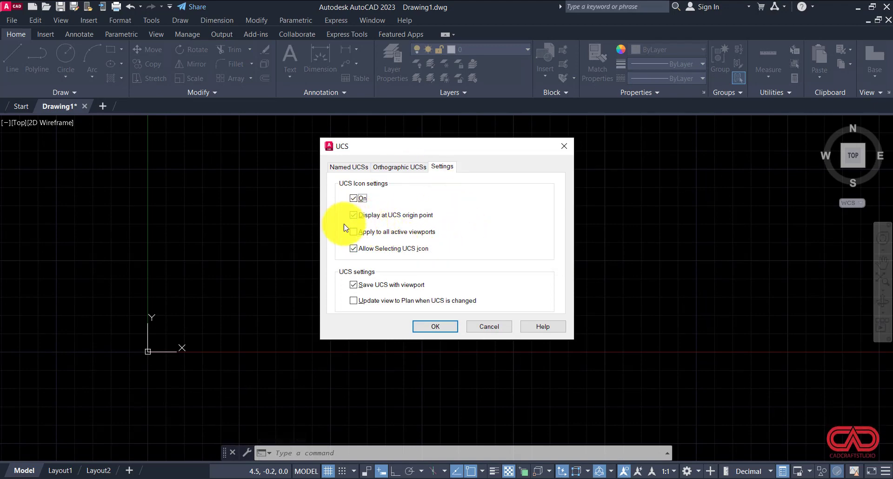
left_click(370, 217)
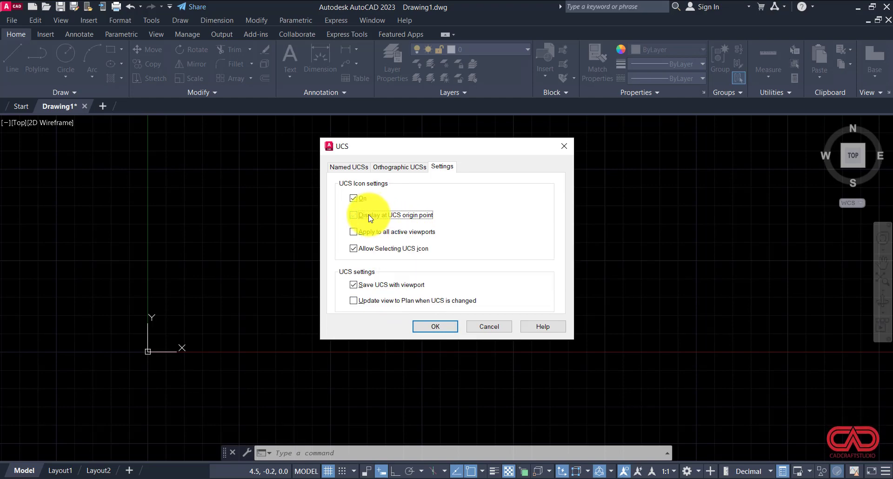
left_click(437, 327)
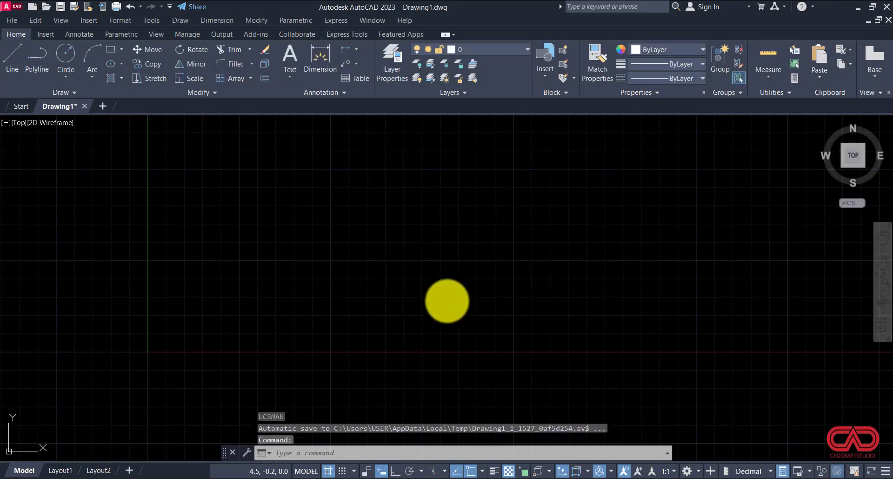
Turn off the grid display in the drawing area.
scroll(445, 304, "down", 3)
mouse_move(417, 321)
middle_mouse_down()
mouse_move(386, 355)
mouse_move(285, 409)
middle_mouse_up()
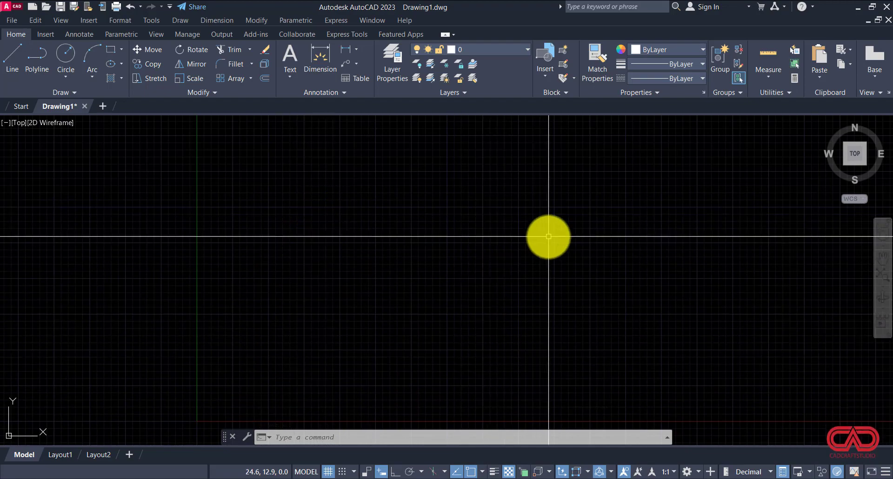
key("F7")
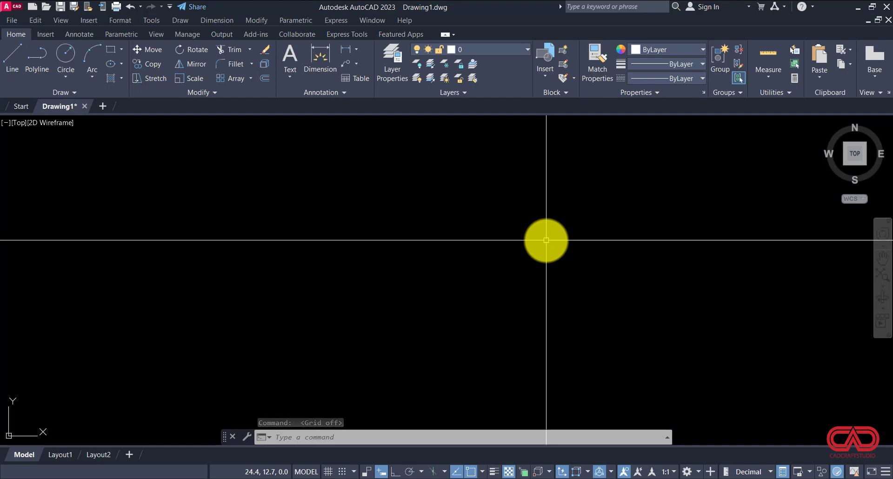
key("F7")
key("F7")
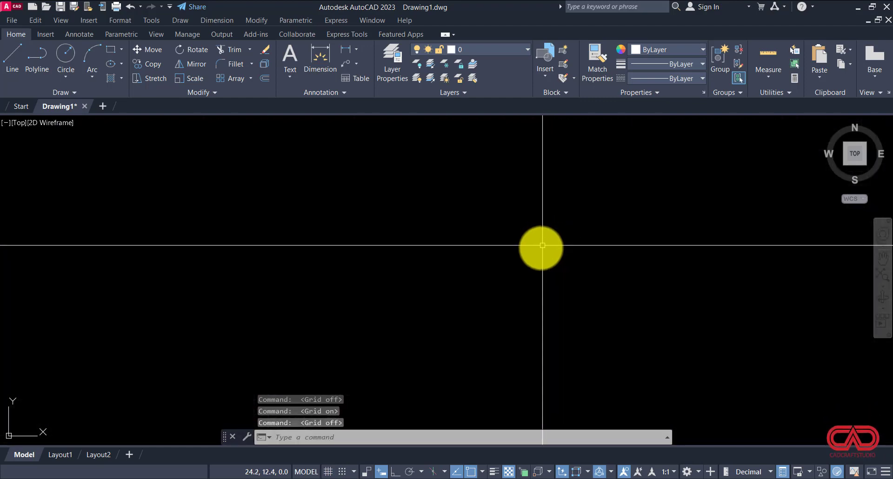
Check the part in DWG NO 2.pdf in the browser, and back in AutoCAD draw a horizontal line 200 units long with Ortho on.
key("alt+Tab")
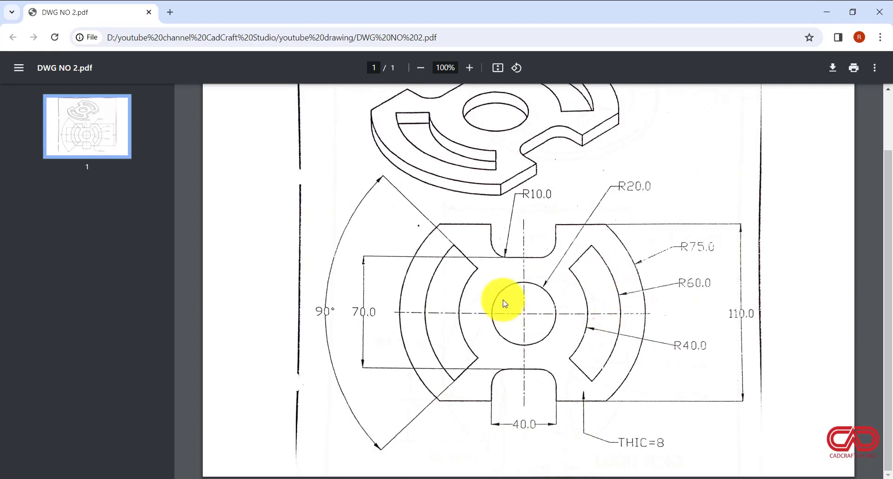
left_click(499, 477)
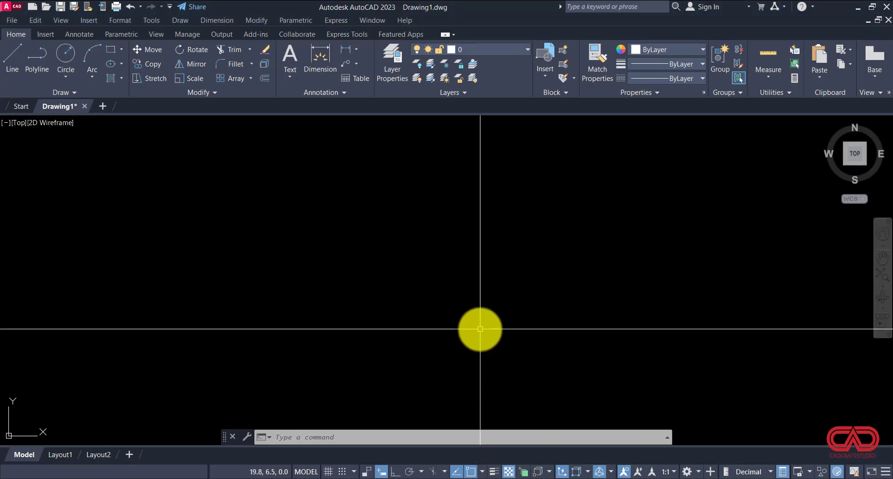
type("l")
key("Return")
left_click(524, 278)
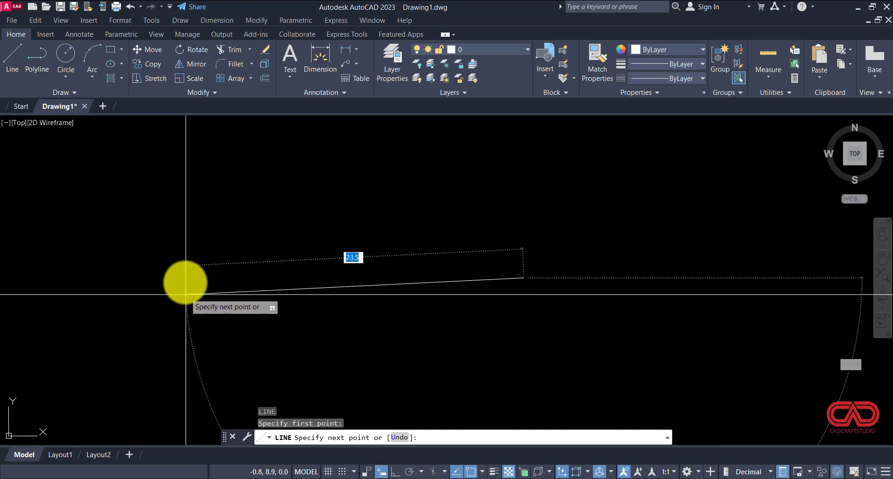
scroll(462, 275, "down", 3)
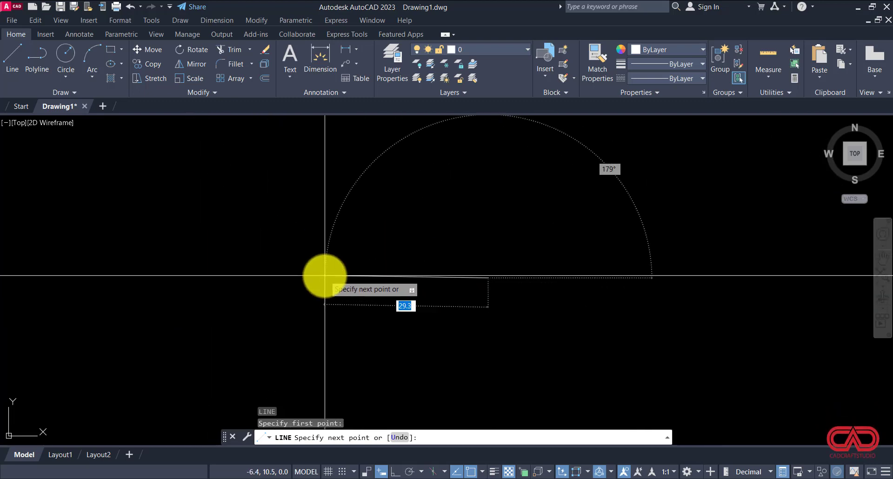
key("F8")
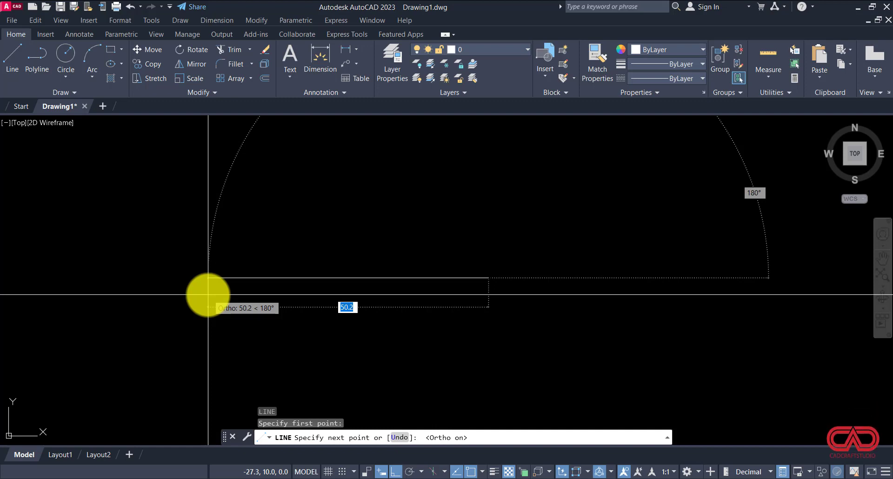
key("BackSpace")
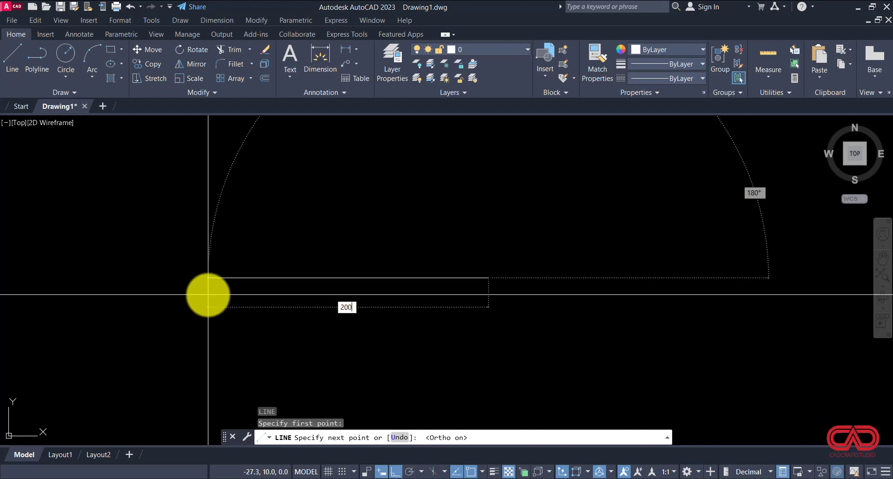
type("200")
key("Return")
key("Return")
scroll(454, 287, "down", 6)
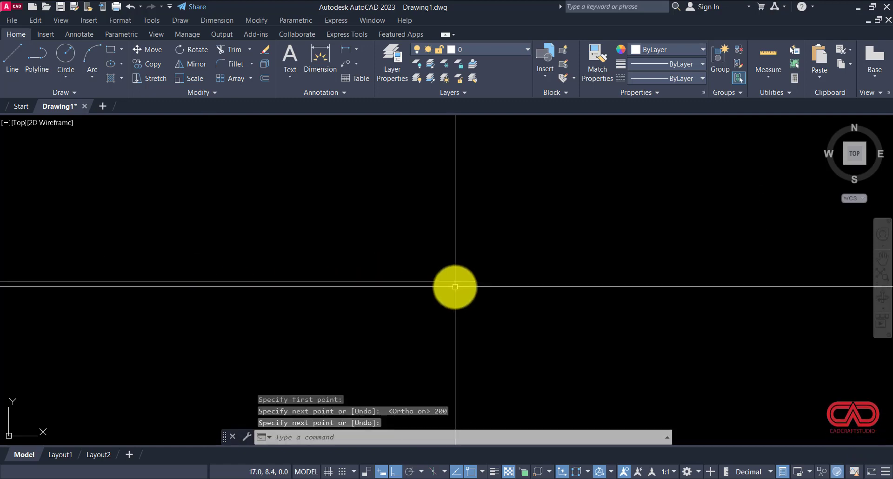
Draw a vertical line 200 units long downward from above the horizontal line, crossing it.
middle_click_drag(329, 302, 367, 303)
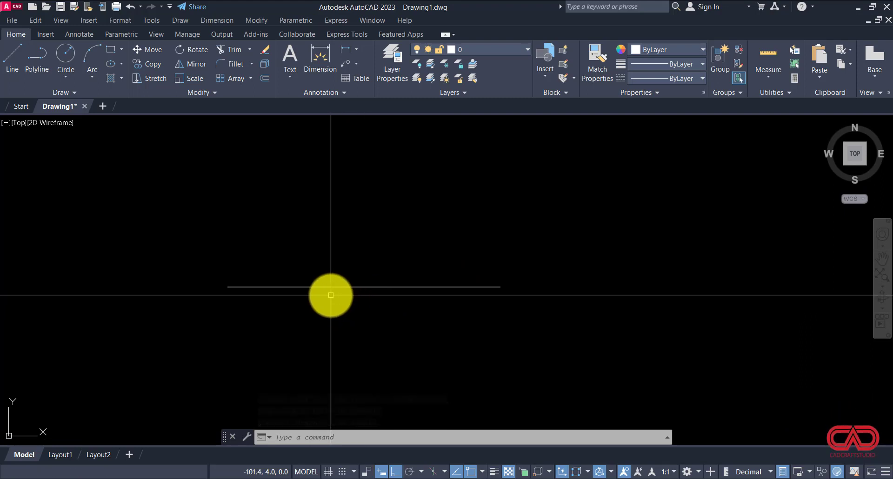
type("l")
key("Return")
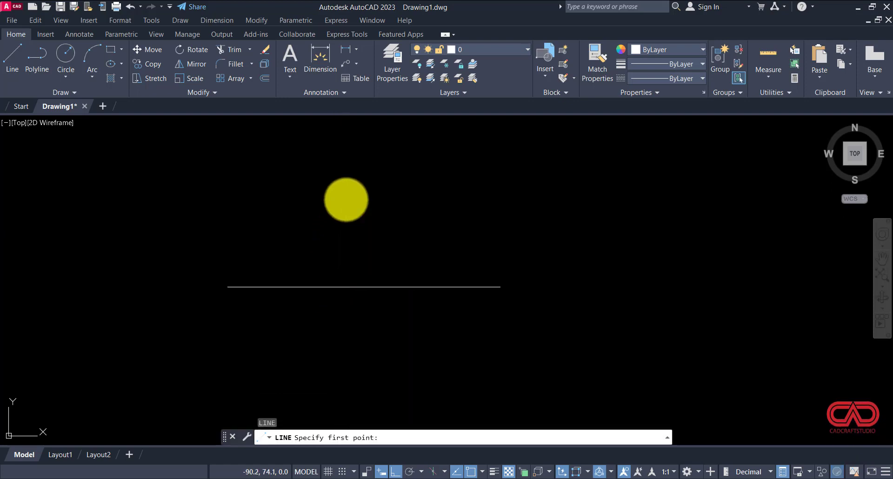
left_click(346, 199)
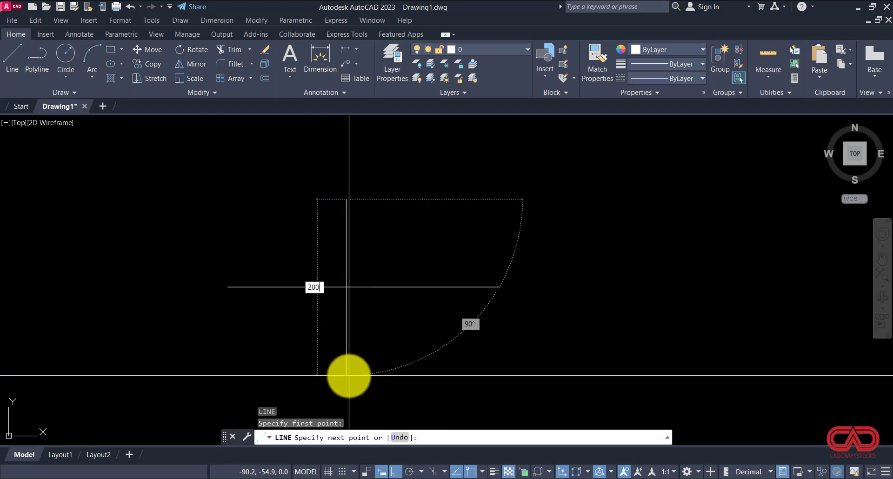
type("200")
key("Return")
key("Return")
Move the horizontal line by its midpoint grip onto the vertical line's midpoint to form centered axes.
left_click(371, 268)
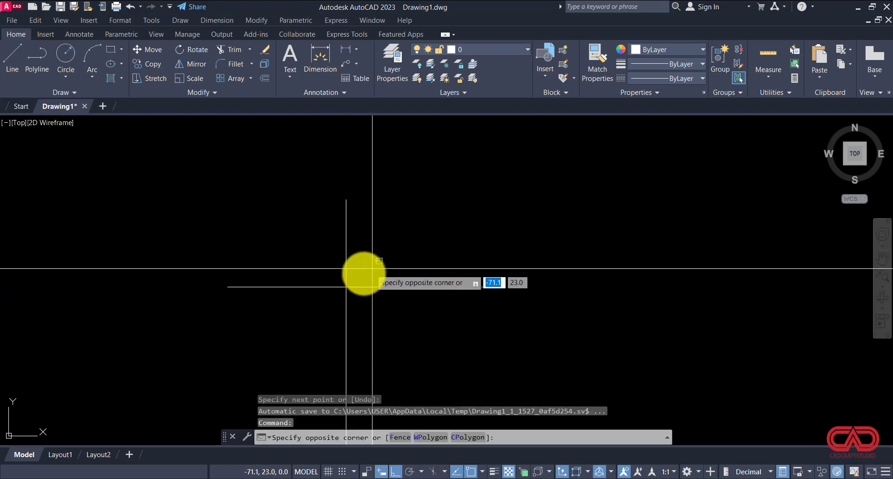
left_click(324, 285)
left_click(413, 273)
left_click(391, 309)
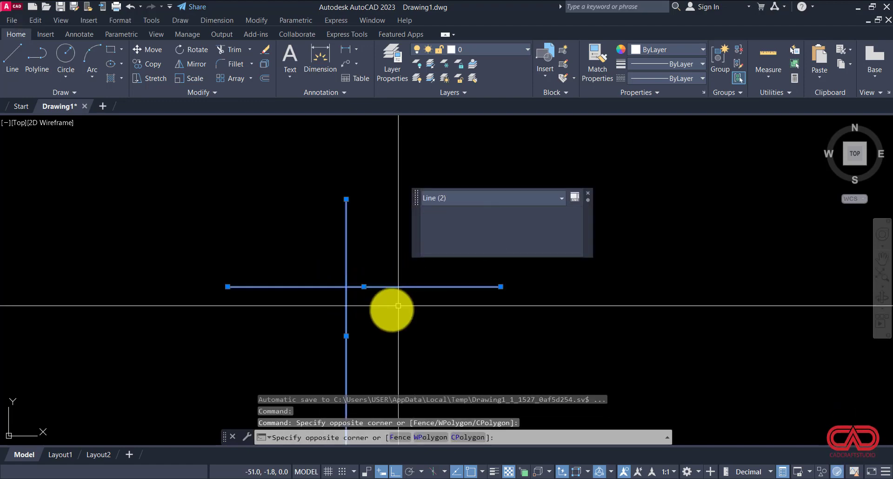
left_click(363, 286)
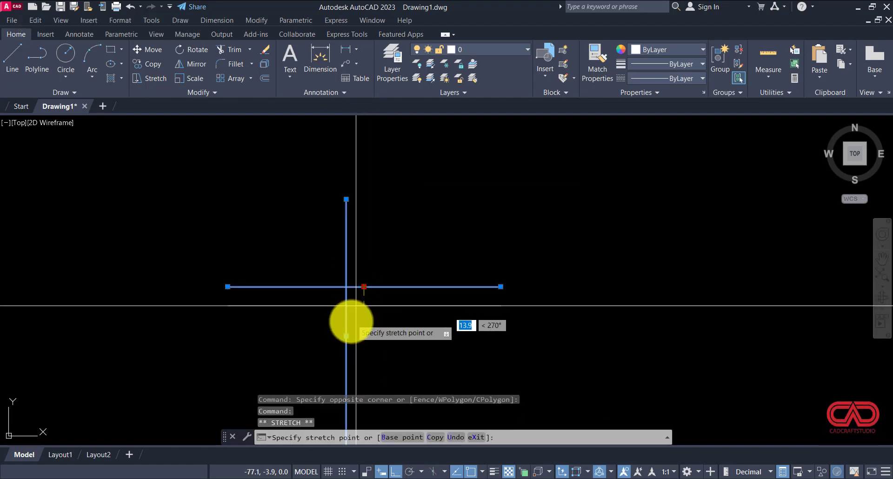
left_click(346, 336)
scroll(298, 300, "down", 4)
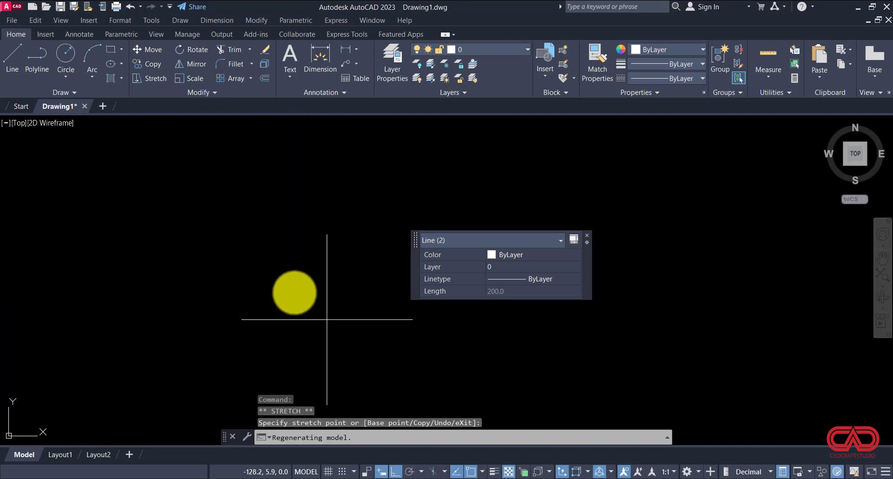
scroll(304, 298, "up", 4)
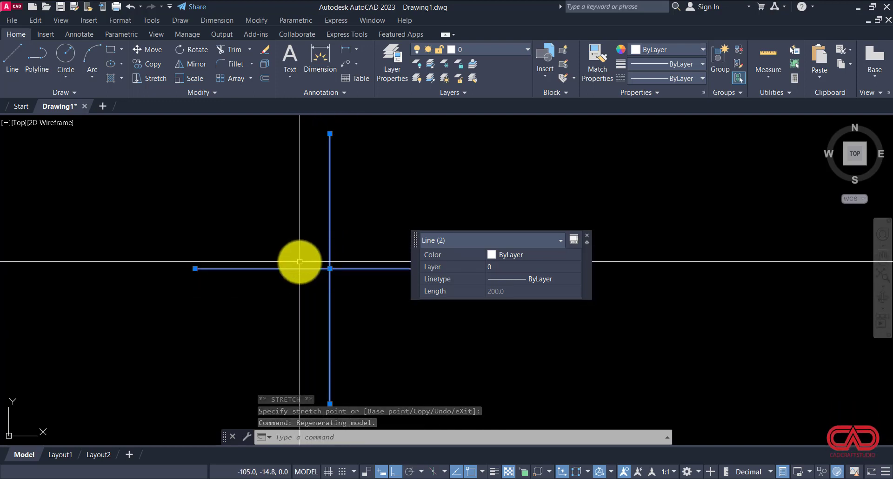
key("Escape")
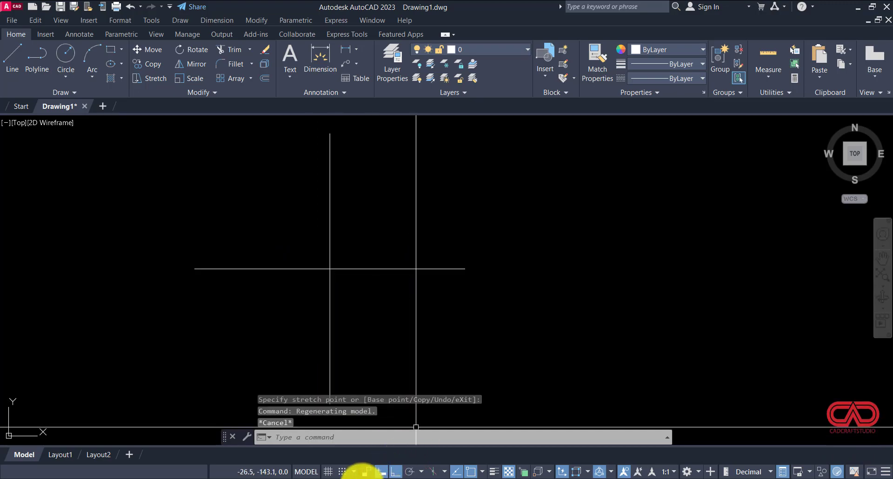
Check the part in DWG NO 2.pdf and draw a circle of radius 20 centered on the intersection of the two lines.
left_click(364, 478)
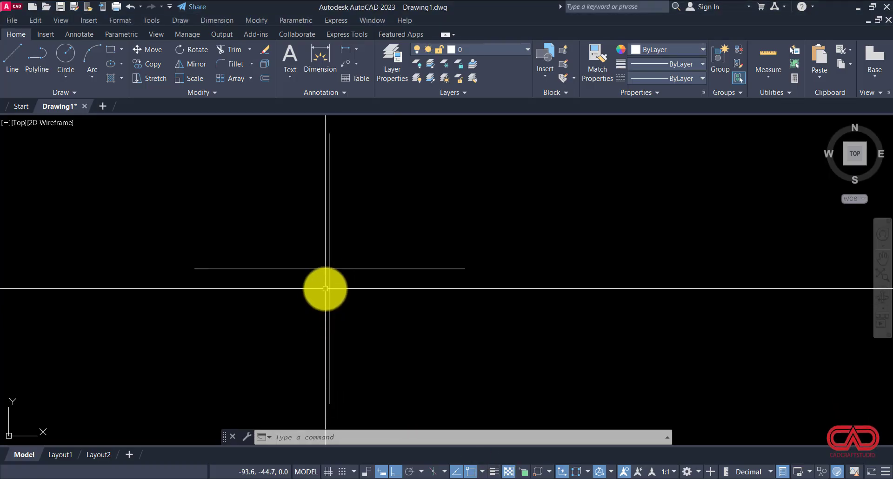
type("c")
key("Return")
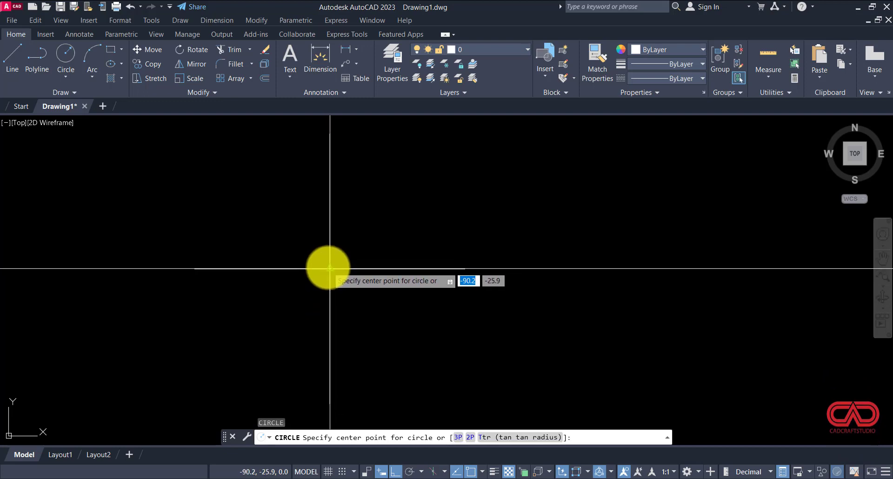
left_click(330, 268)
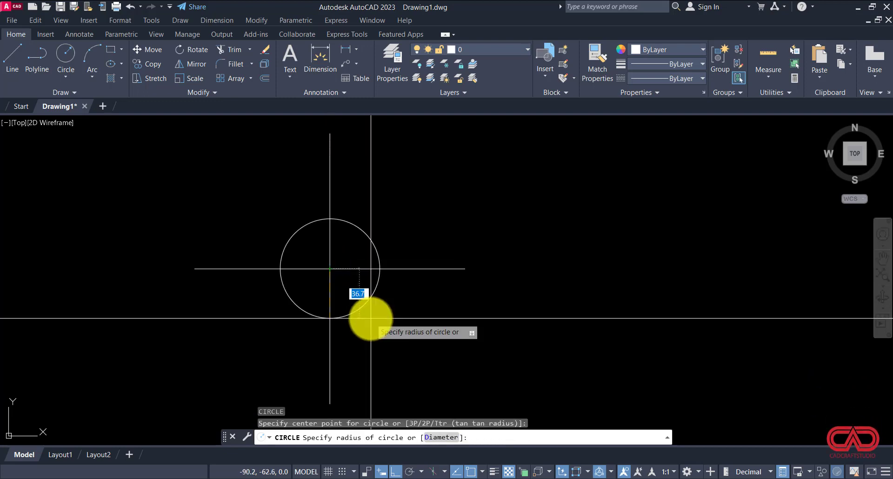
type("20")
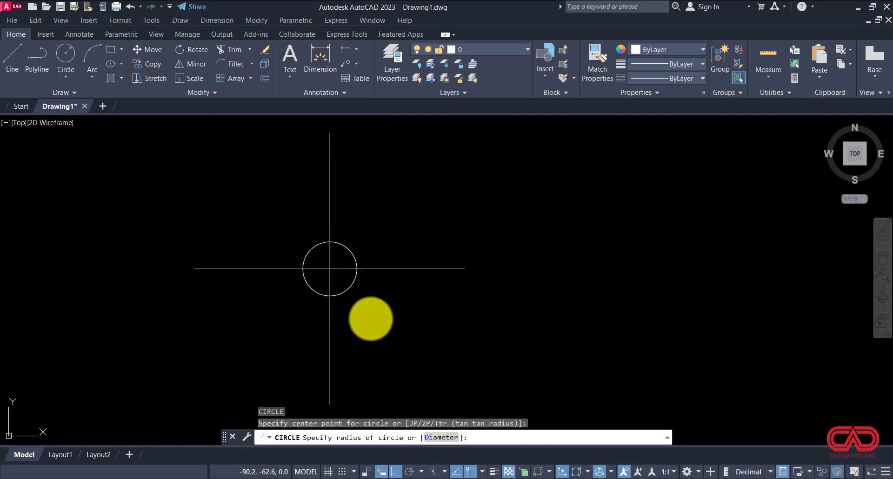
key("Return")
scroll(326, 282, "up", 4)
scroll(325, 282, "up", 5)
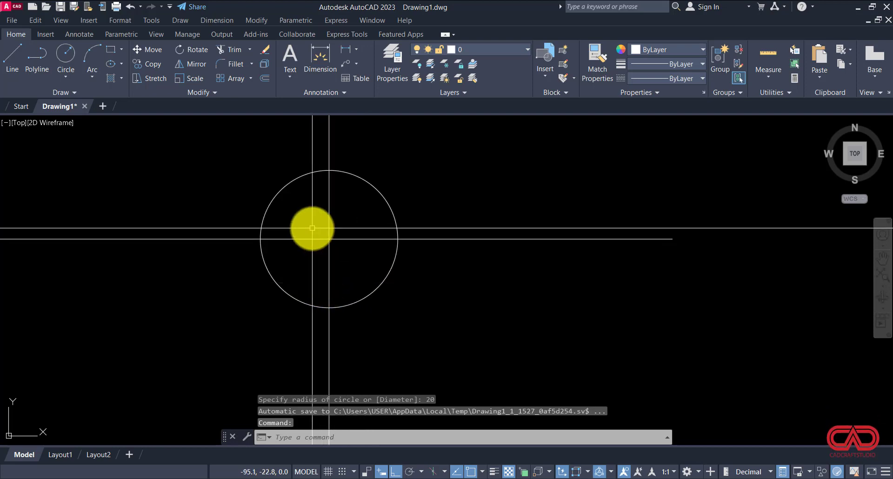
scroll(370, 253, "down", 3)
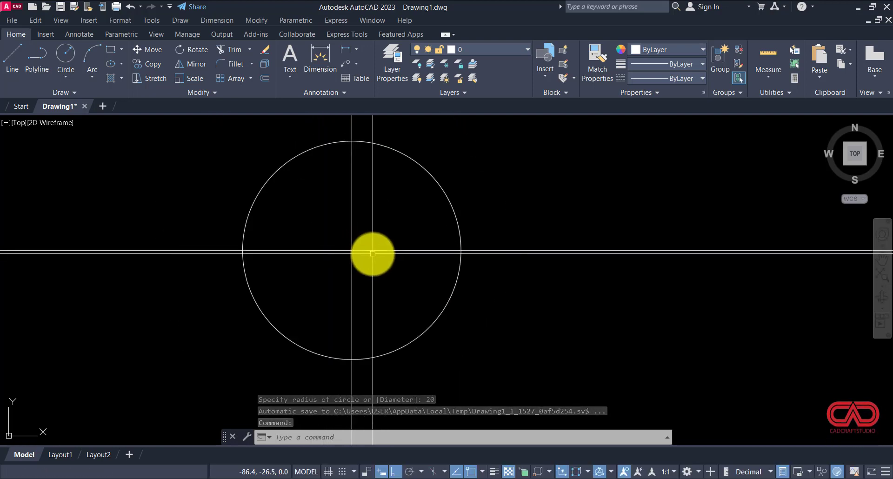
Draw a concentric circle of radius 40 on the same center, and switch to DWG NO 2.pdf in the browser to check the other radii.
key("Return")
scroll(354, 254, "down", 1)
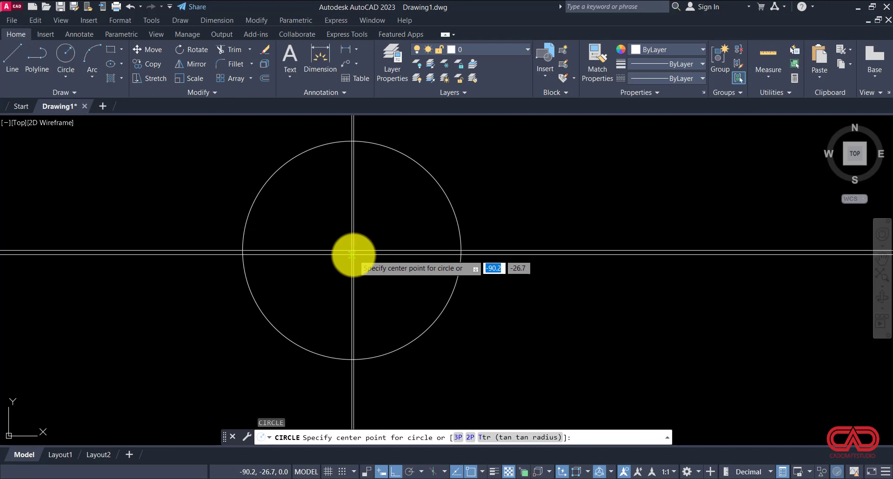
left_click(353, 251)
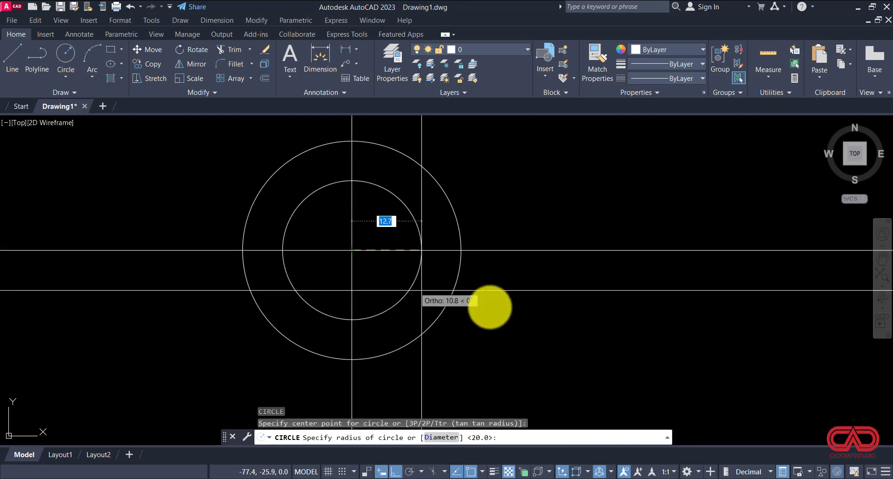
type("40")
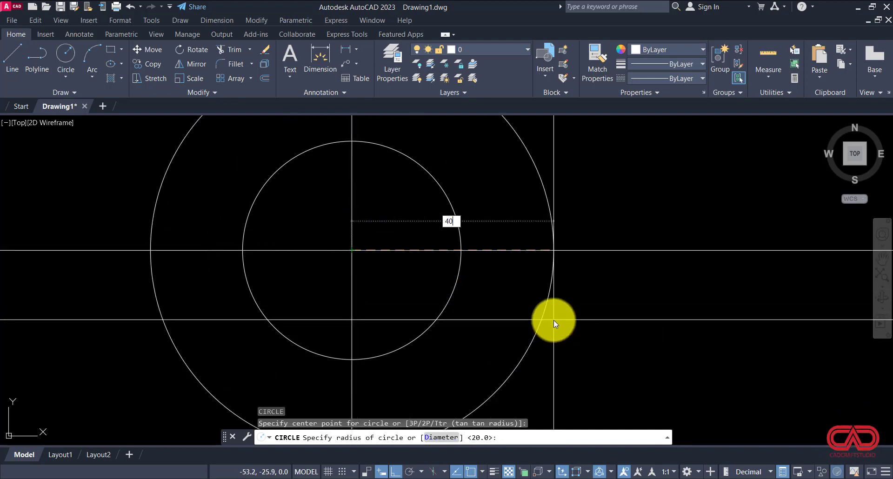
key("Return")
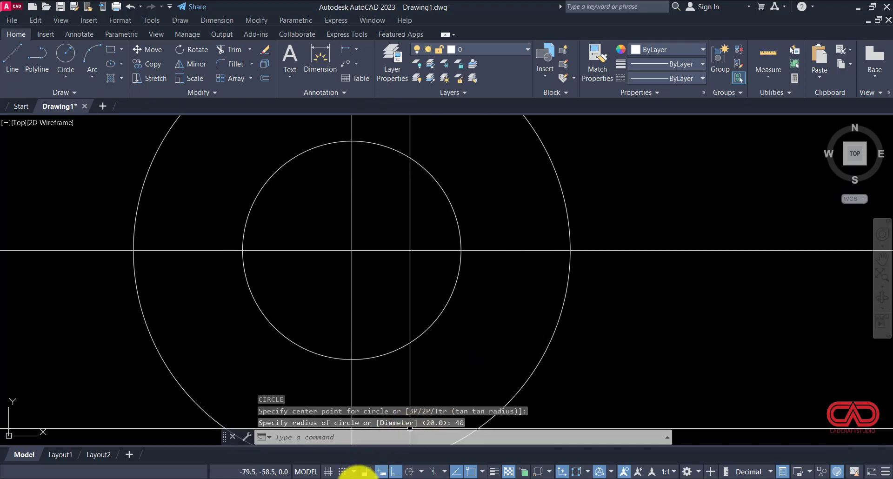
left_click(358, 471)
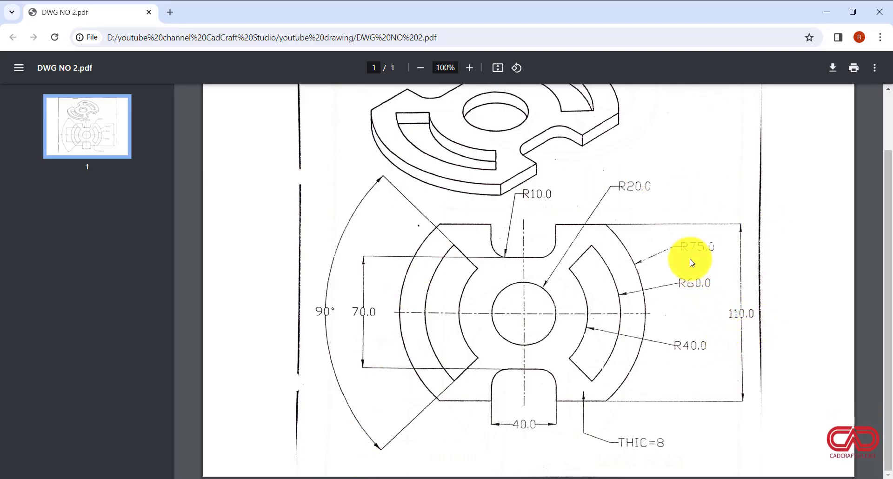
Switch back to AutoCAD and draw a concentric circle of radius 60 centered on the intersection of the axes.
left_click(497, 473)
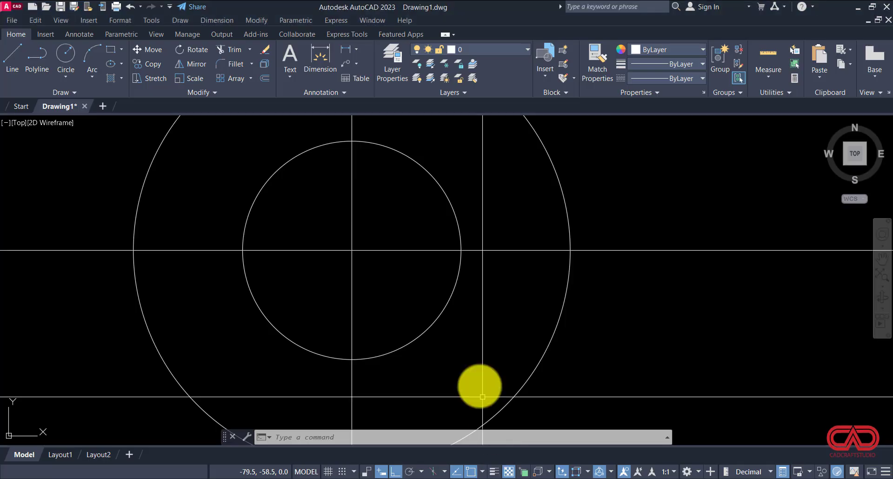
scroll(462, 302, "down", 4)
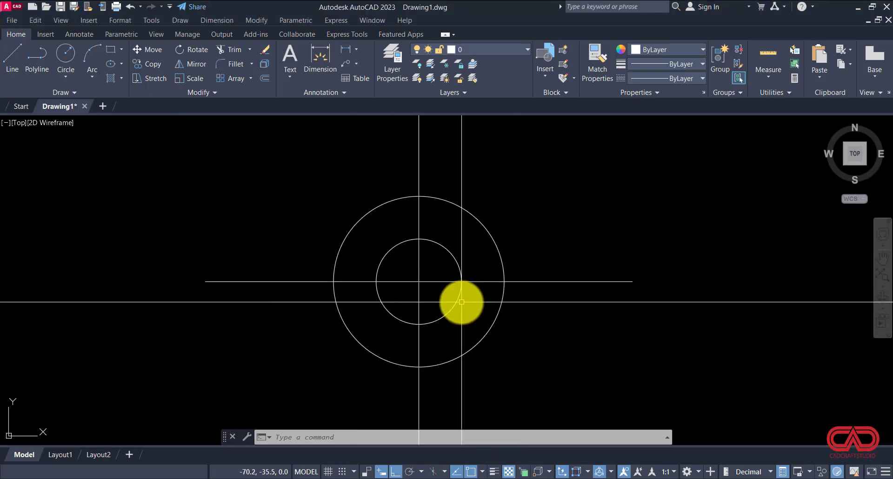
type("c")
key("Return")
left_click(419, 281)
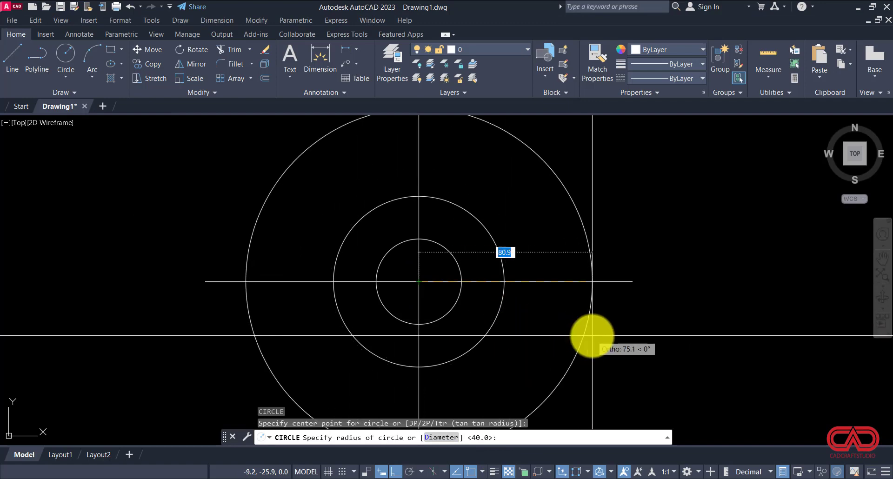
type("6")
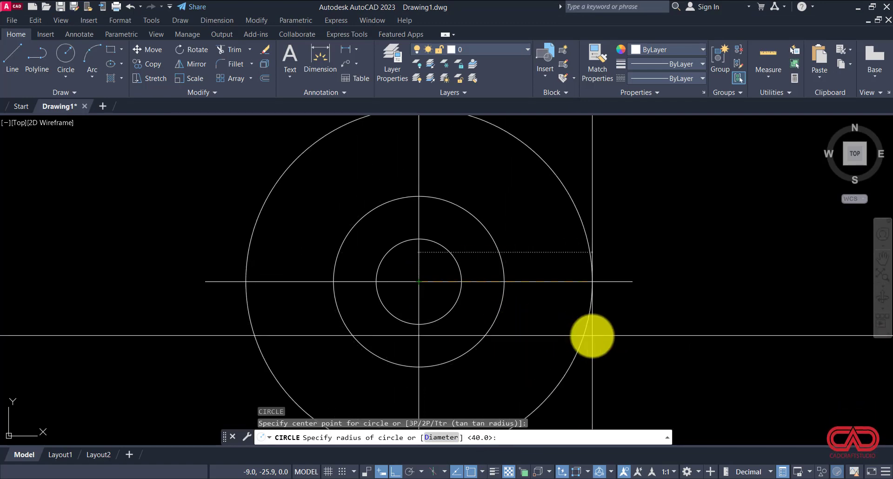
type("0")
key("Return")
Draw the outermost concentric circle of radius 75 on the same center.
key("Return")
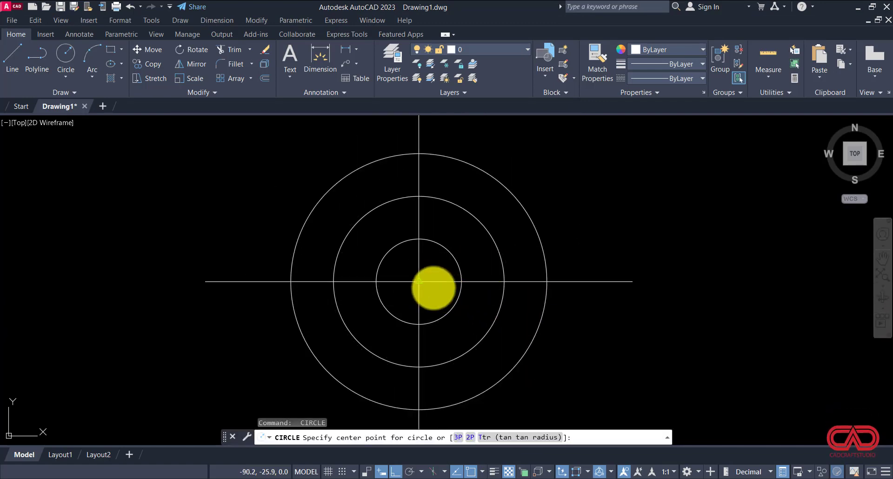
left_click(419, 281)
key("Return")
scroll(692, 352, "down", 5)
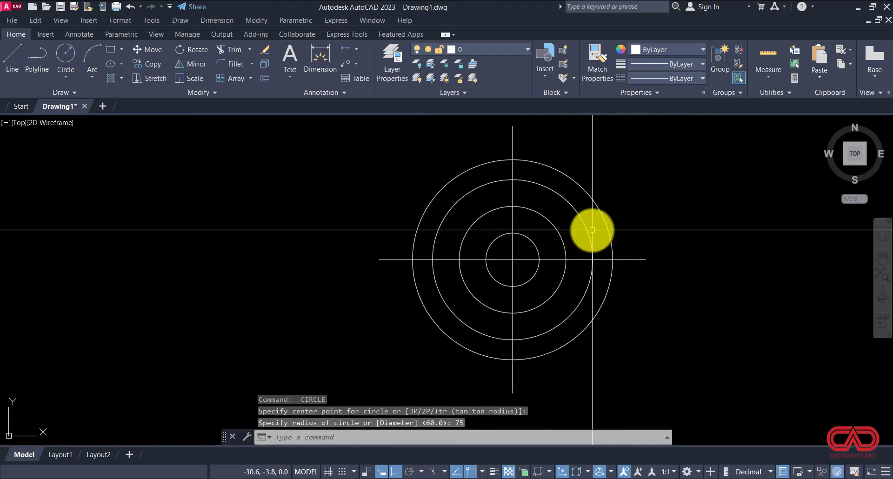
scroll(533, 254, "up", 2)
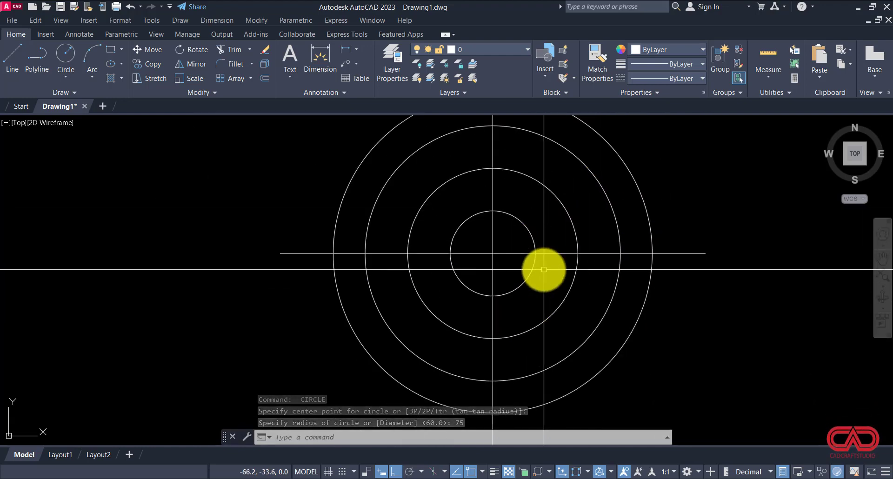
Check the overall height in DWG NO 2.pdf and offset the horizontal center line 55 units upward in AutoCAD.
key("alt+Tab")
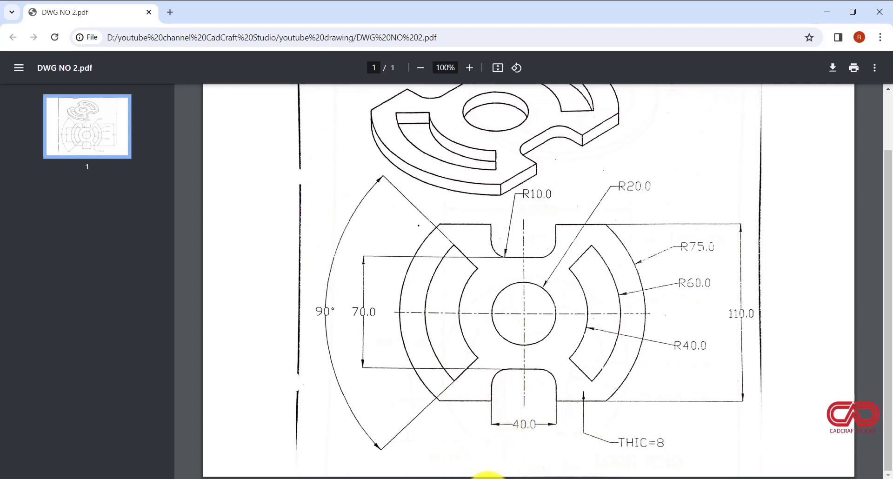
left_click(487, 478)
left_click(508, 253)
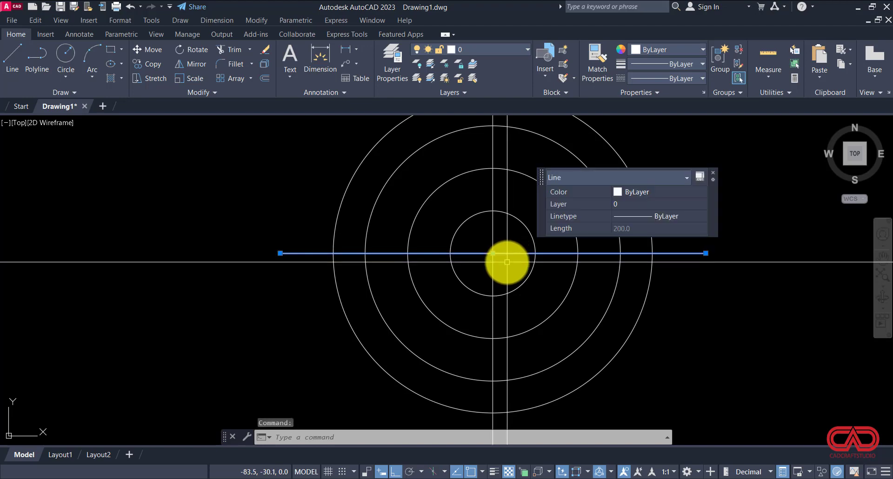
type("o")
key("Return")
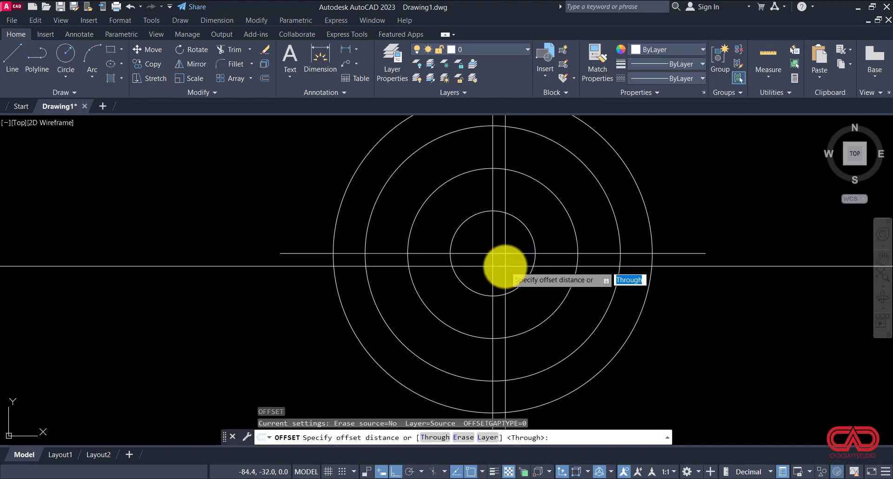
key("Return")
left_click(505, 254)
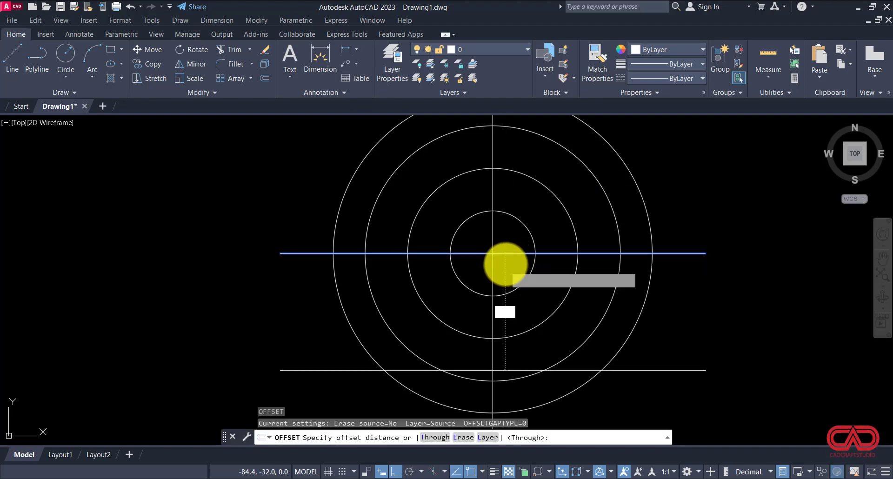
left_click(512, 249)
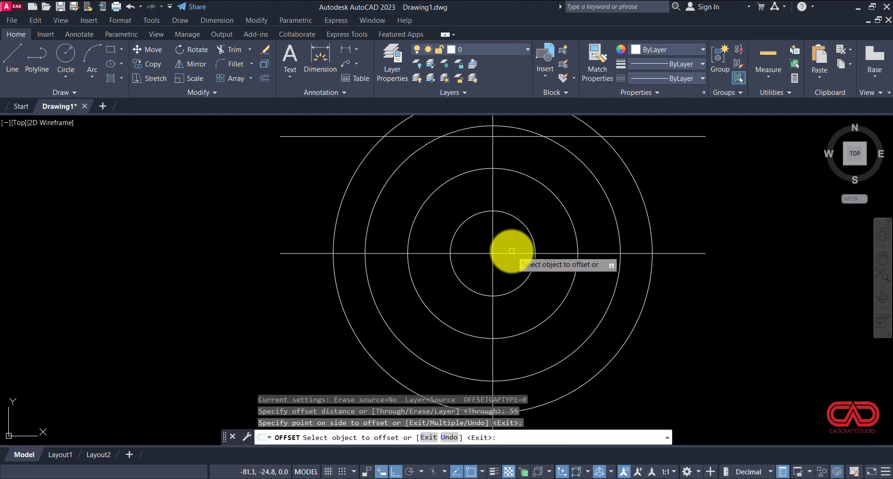
Offset the horizontal center line downward by the same 55 units and end the Offset command.
left_click(511, 252)
left_click(509, 292)
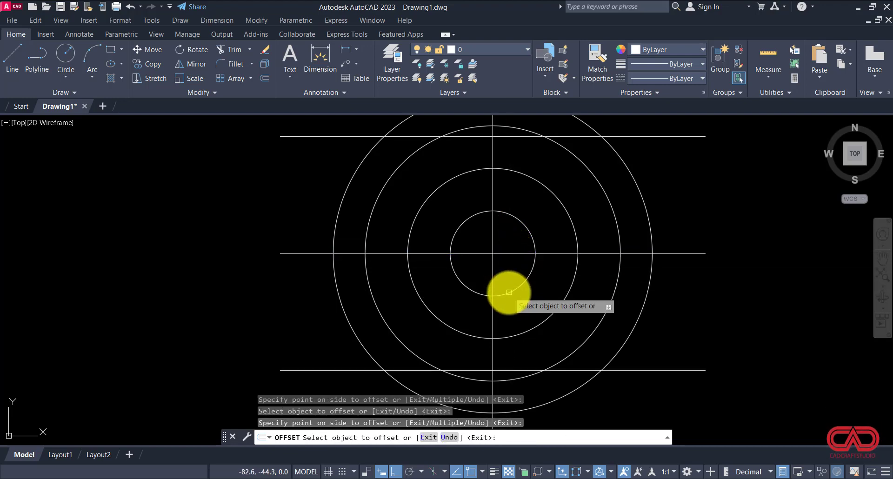
scroll(509, 292, "down", 2)
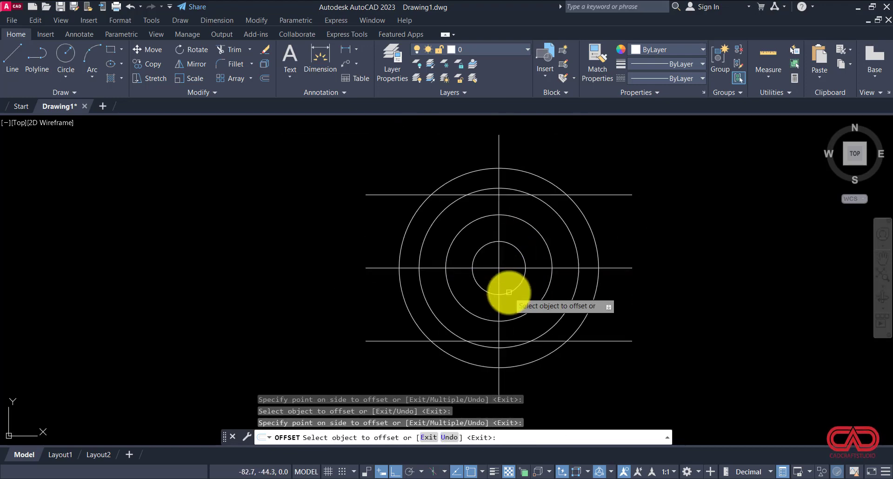
scroll(509, 305, "up", 2)
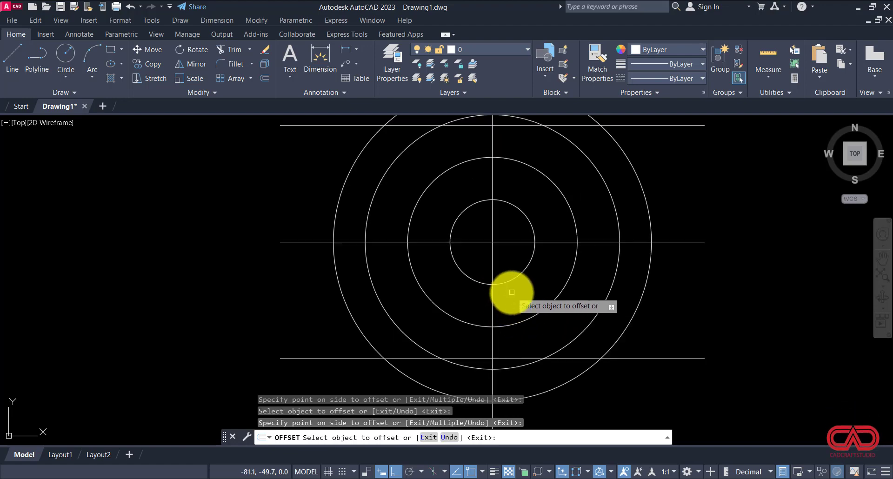
key("Return")
Offset the horizontal center line 35 units downward for the lower notch edge.
left_click(509, 243)
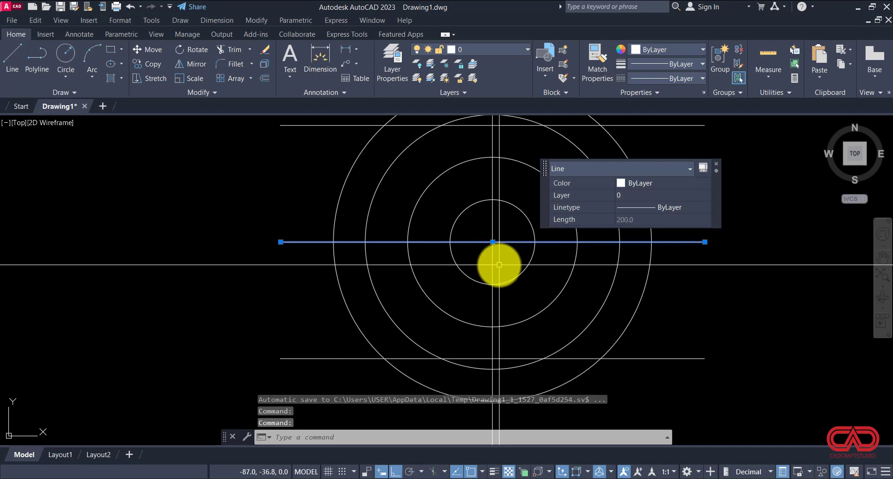
type("o")
key("Return")
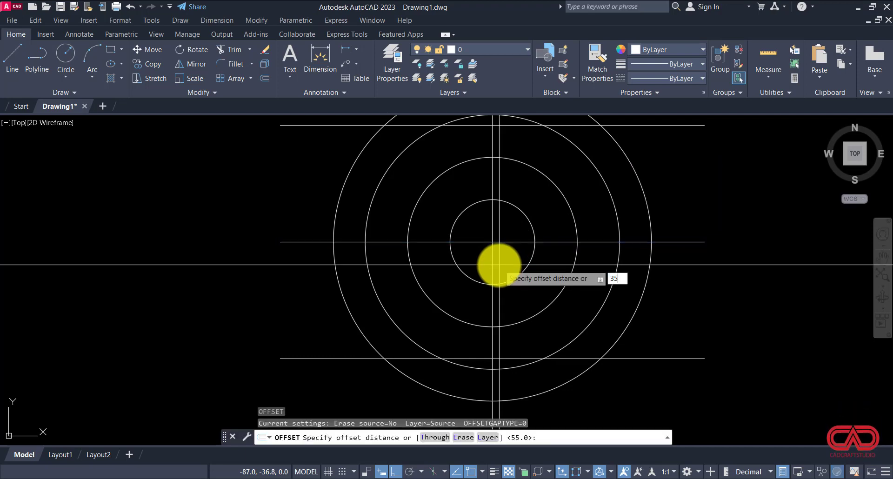
type("35")
key("Return")
left_click(497, 242)
left_click(497, 266)
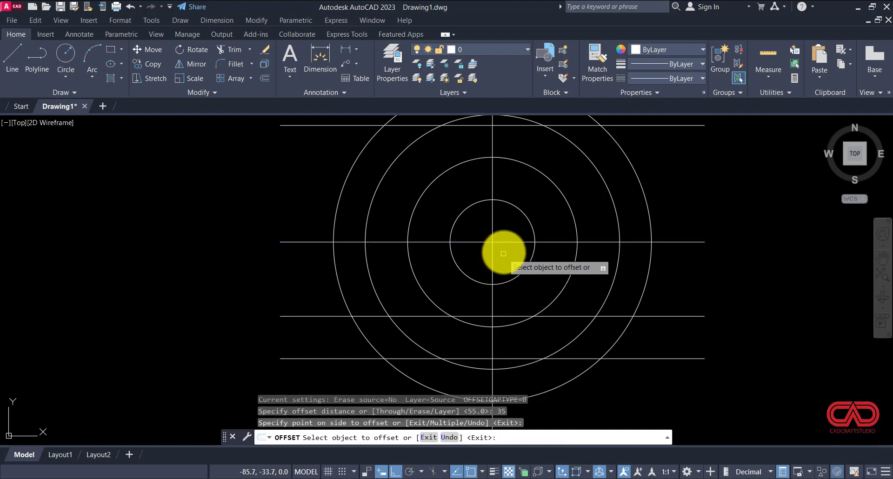
Offset the horizontal center line 35 units upward for the upper notch edge and end the Offset command.
left_click(505, 243)
left_click(511, 186)
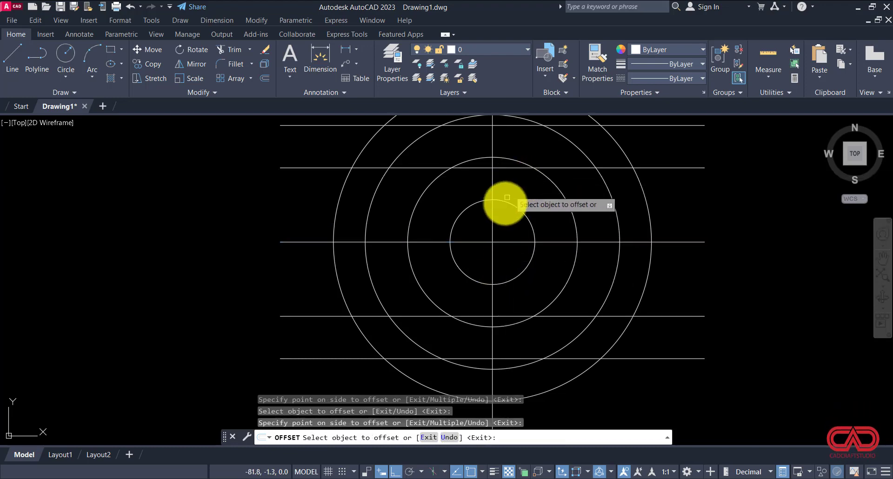
scroll(486, 268, "down", 2)
key("Escape")
key("Escape")
scroll(489, 272, "up", 2)
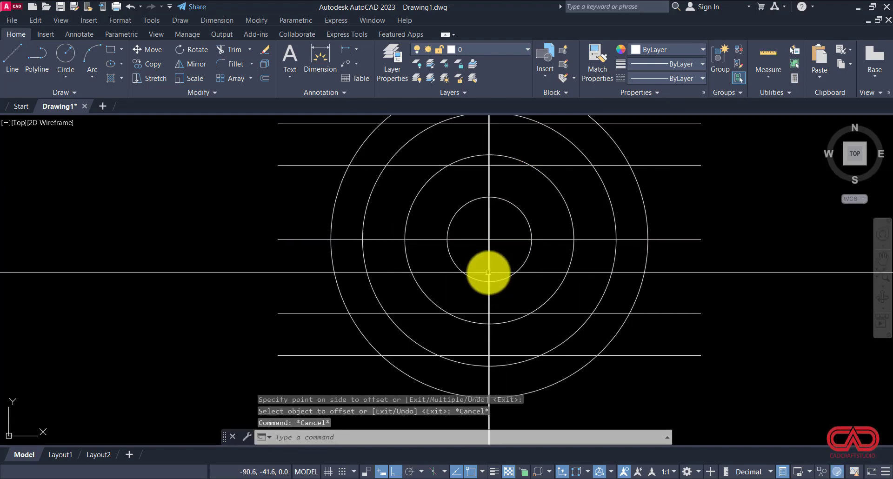
Check the notch width in DWG NO 2.pdf and offset the vertical center line 20 units to the left in AutoCAD.
left_click(489, 266)
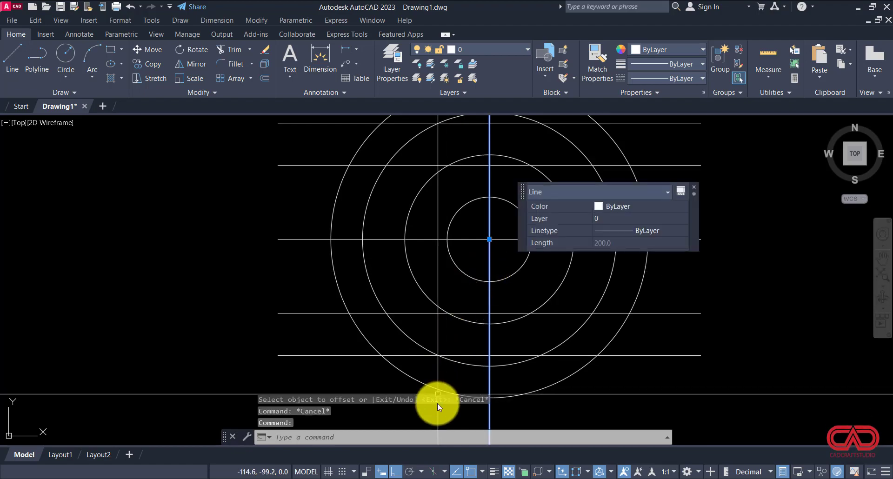
key("Escape")
left_click(359, 478)
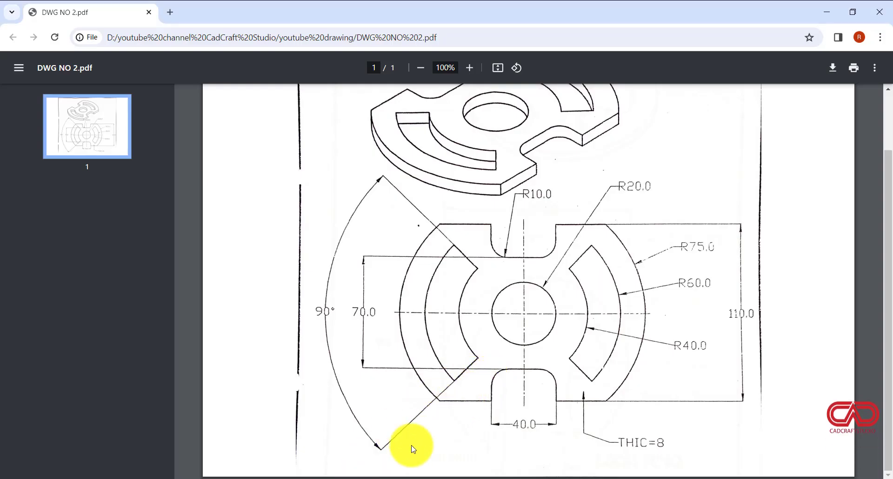
left_click(495, 478)
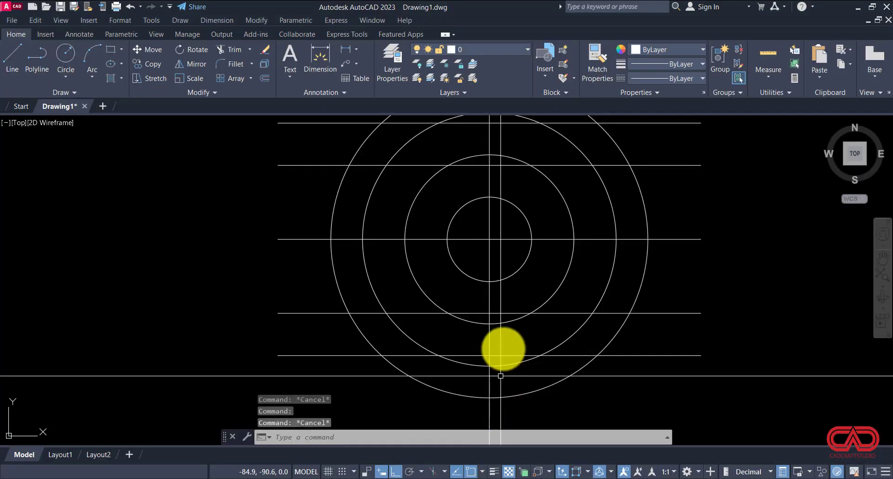
left_click(506, 293)
left_click(476, 301)
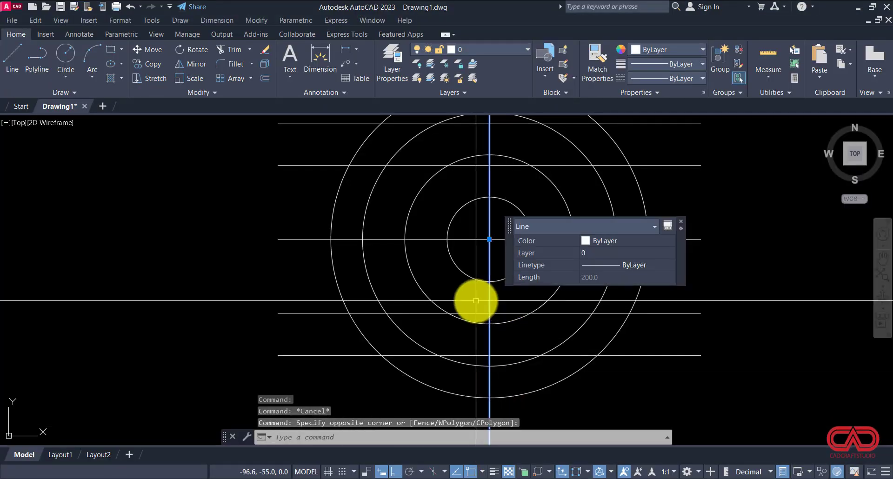
type("o")
key("Return")
type("20")
key("Return")
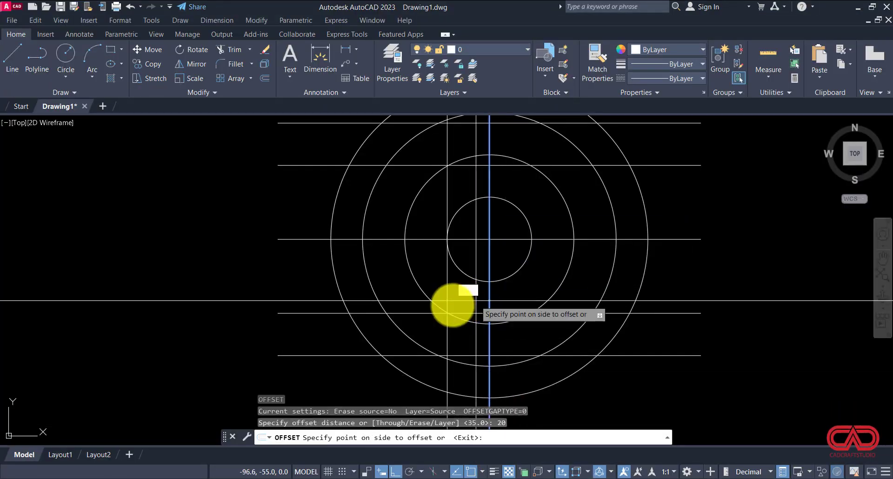
left_click(461, 305)
Offset the vertical center line 20 units to the right and end the Offset command.
left_click(490, 302)
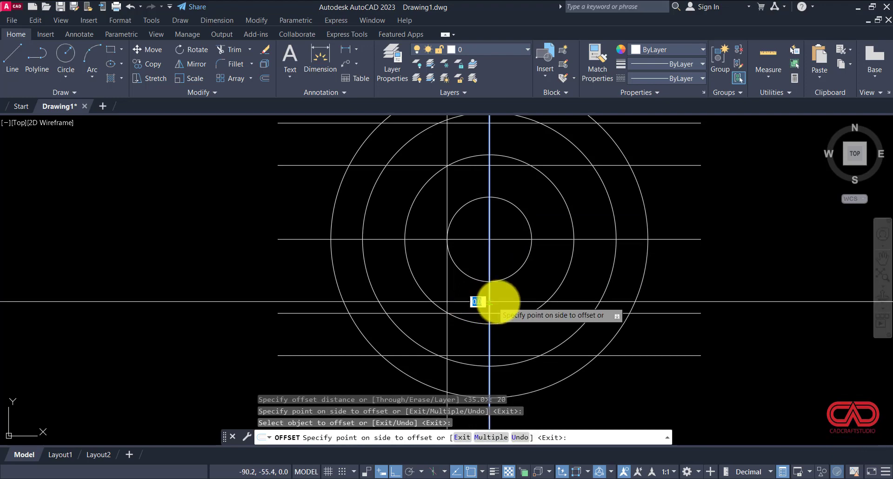
left_click(510, 299)
key("Escape")
key("Escape")
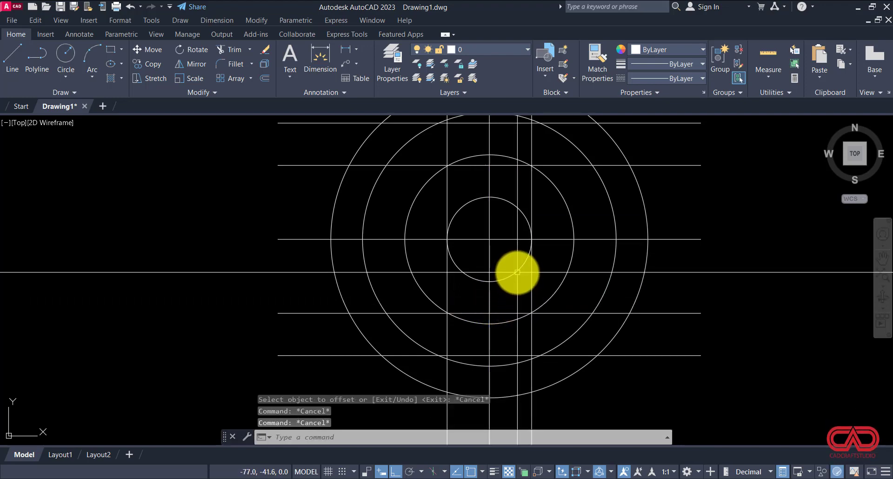
Trim the R60 and R75 circles across the lower notch and the outer circle's lower-right arc beyond the bottom edge line.
scroll(530, 231, "down", 2)
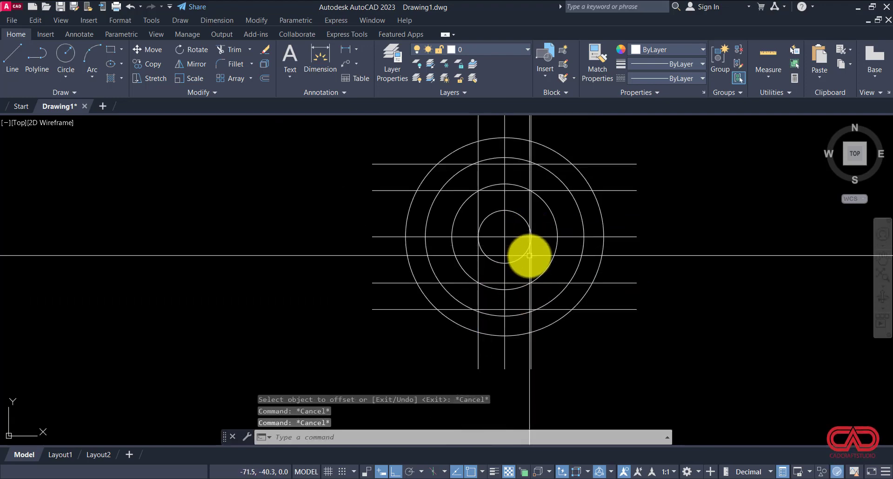
type("tr")
key("Return")
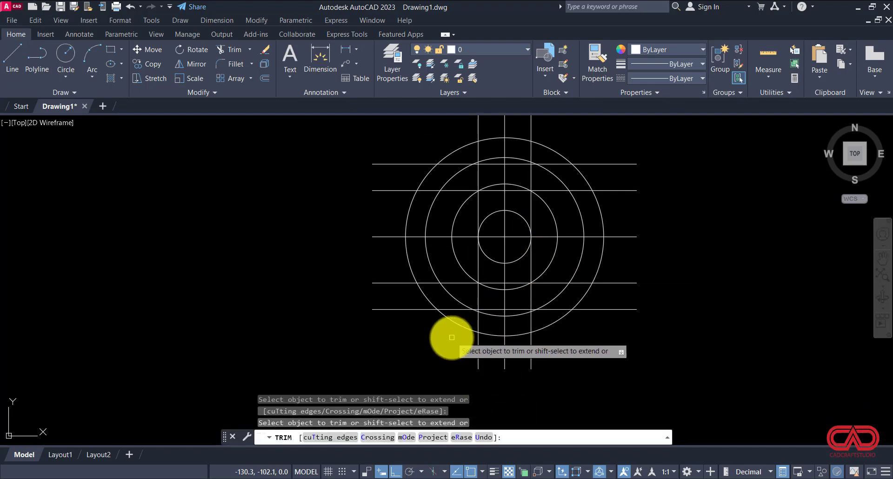
scroll(452, 337, "up", 2)
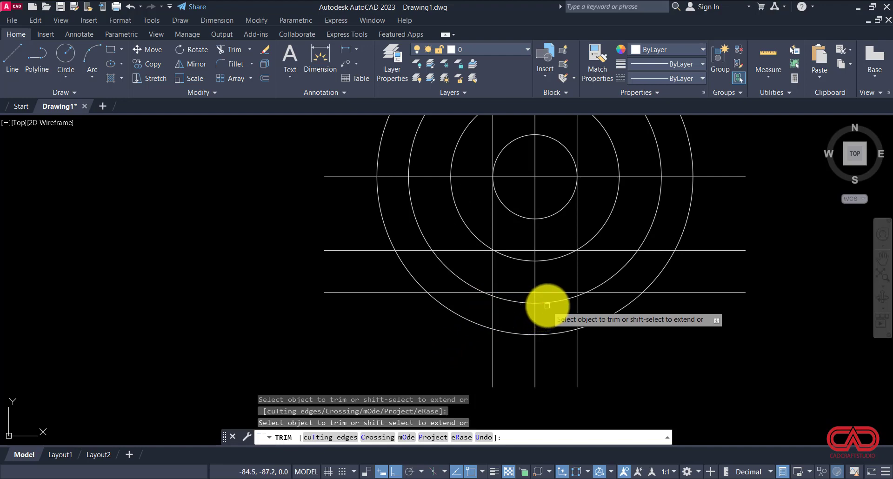
left_click(564, 303)
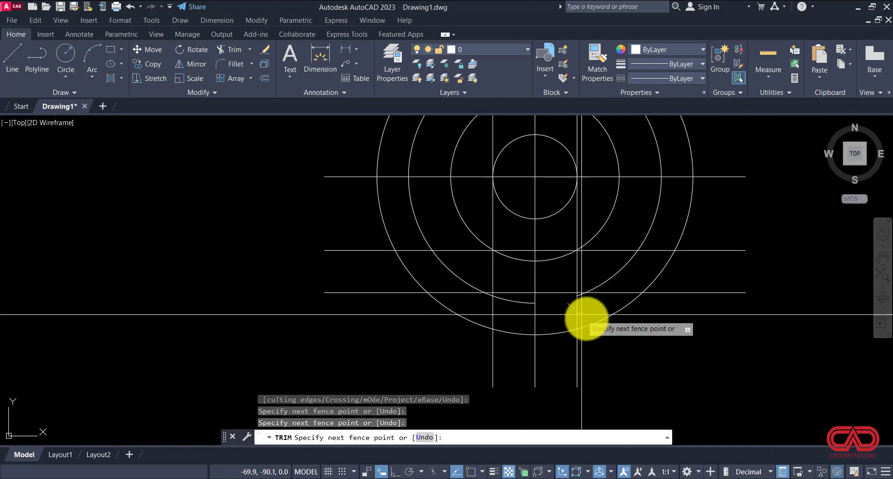
left_click(604, 324)
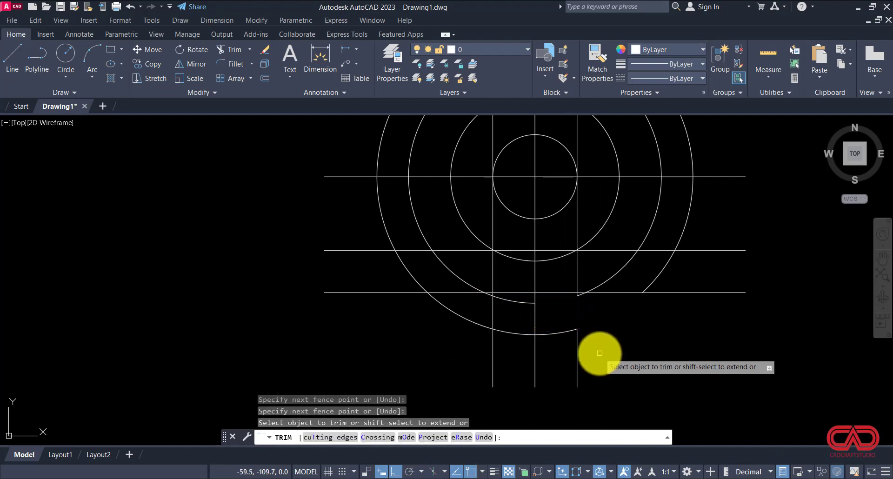
left_click(583, 350)
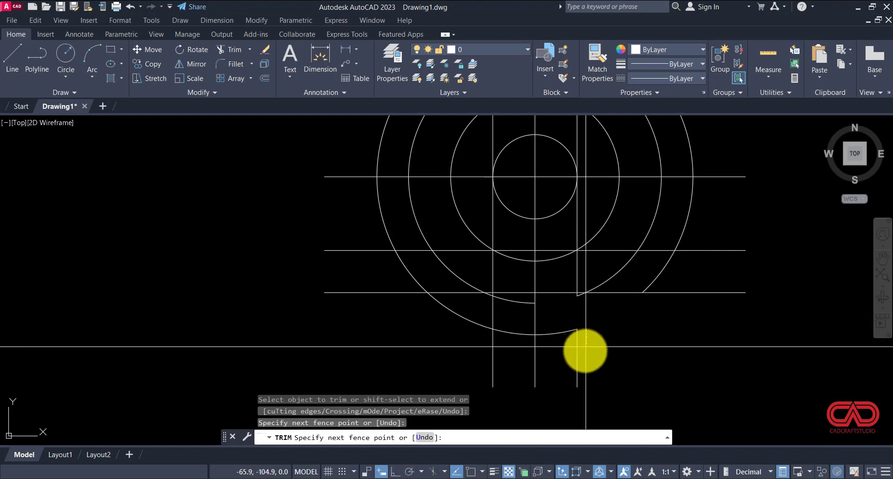
left_click(555, 319)
key("Return")
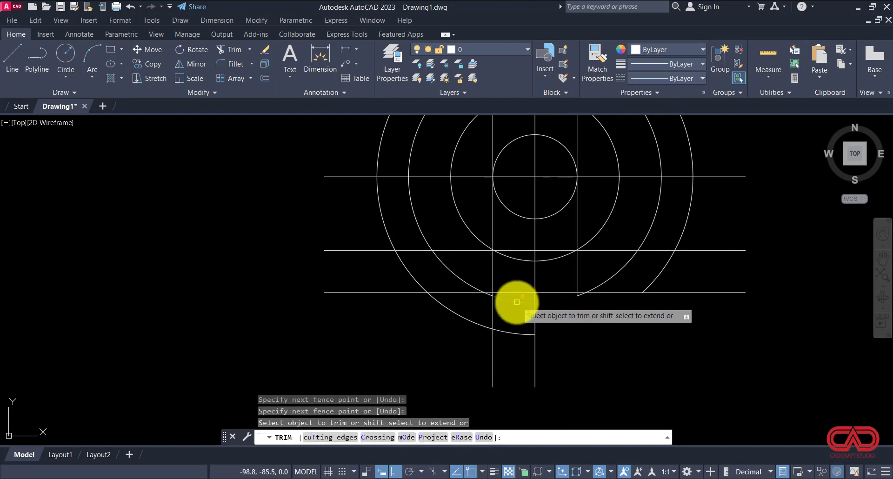
Trim the R60 arc, left notch side and outer circle where they extend below the bottom edge line on the left.
scroll(493, 293, "up", 4)
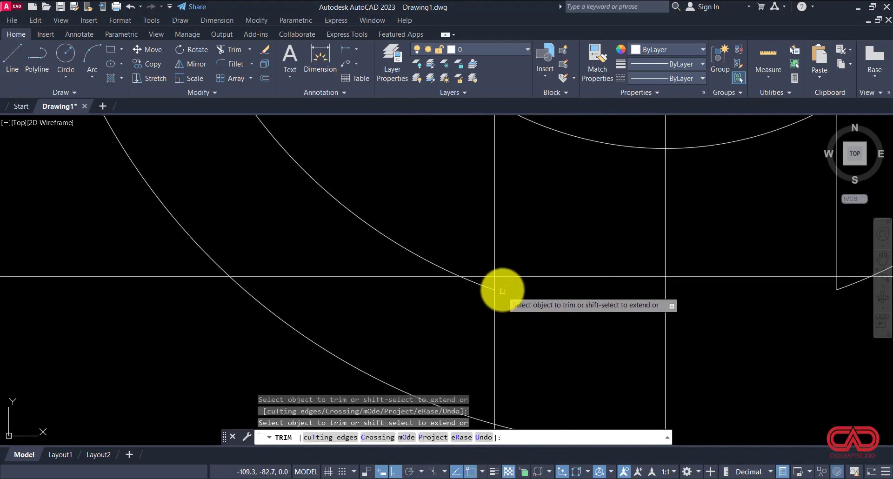
left_click(502, 286)
left_click(466, 292)
left_click(433, 301)
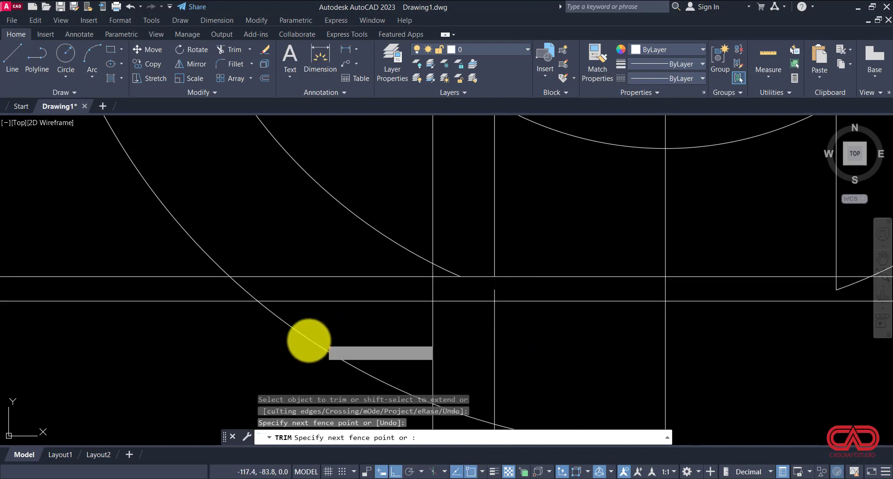
left_click(294, 339)
left_click(483, 328)
left_click(517, 333)
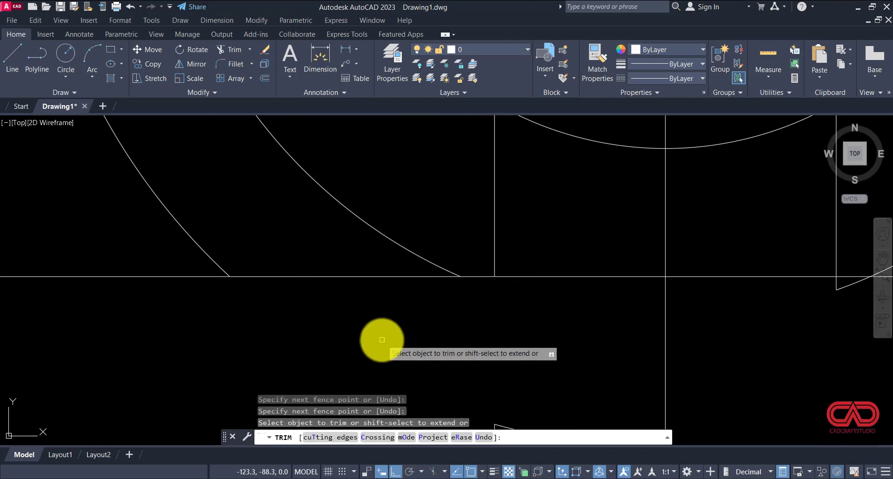
Trim the bottom edge line's overhanging ends and the leftover R60 arc and notch side stubs below it on the right.
scroll(386, 338, "down", 4)
scroll(431, 339, "down", 2)
left_click(445, 355)
left_click(413, 375)
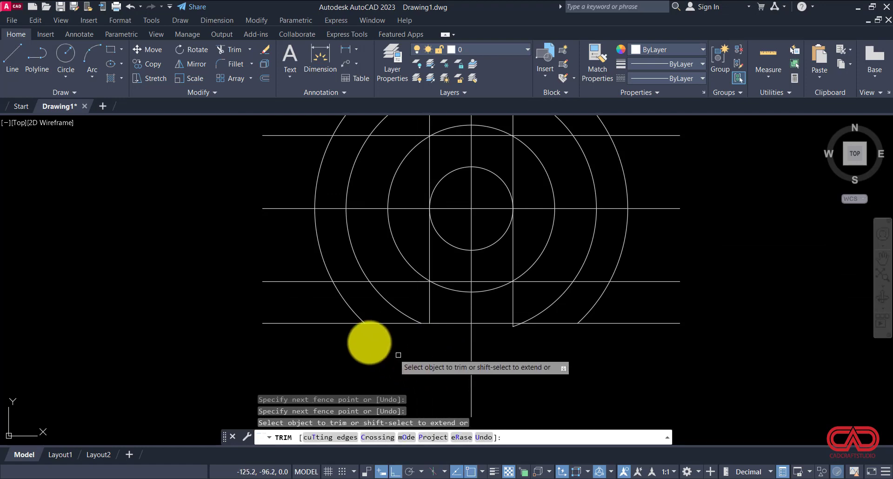
left_click(354, 324)
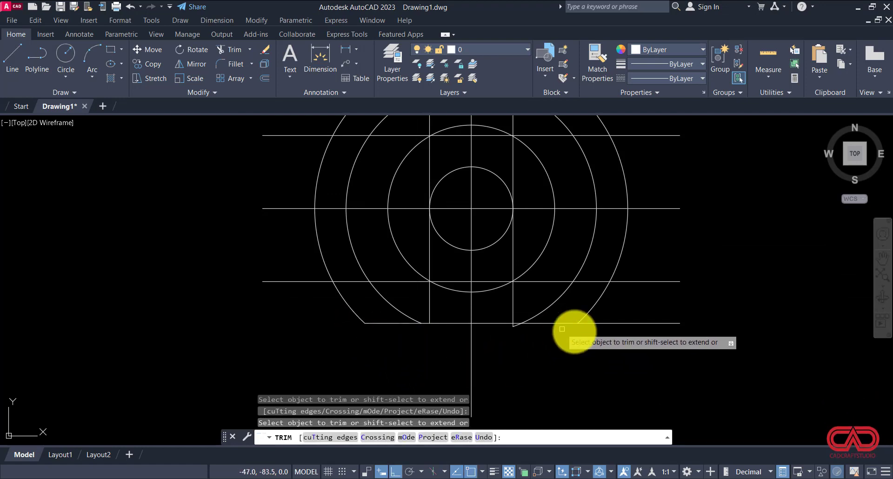
scroll(514, 335, "up", 3)
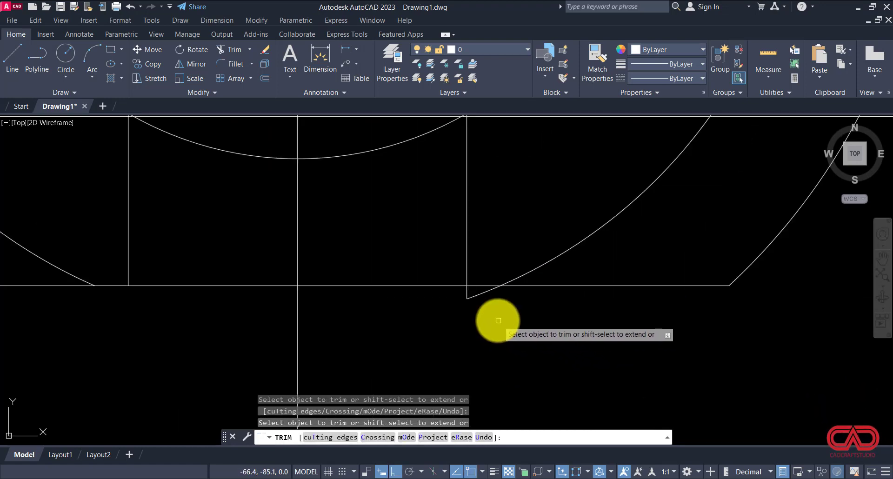
scroll(498, 320, "up", 2)
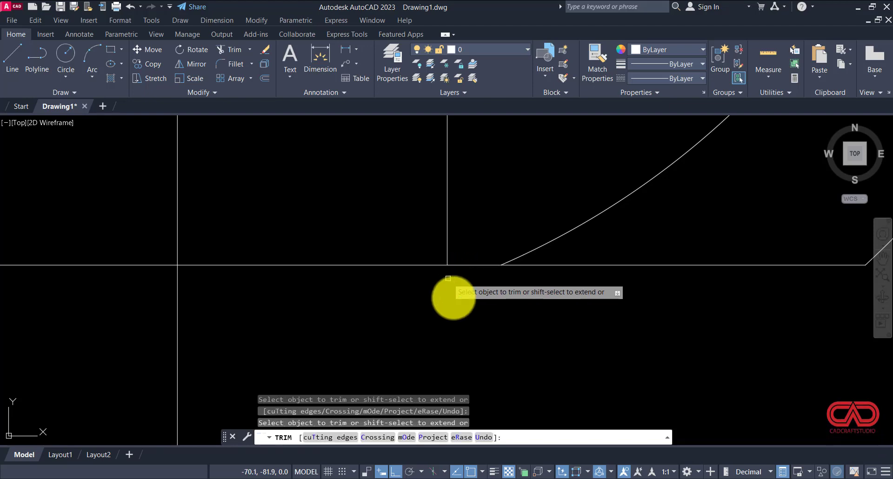
Trim the bottom edge line across the lower notch opening and the R40 circle's arc below the notch floor line.
scroll(448, 278, "down", 4)
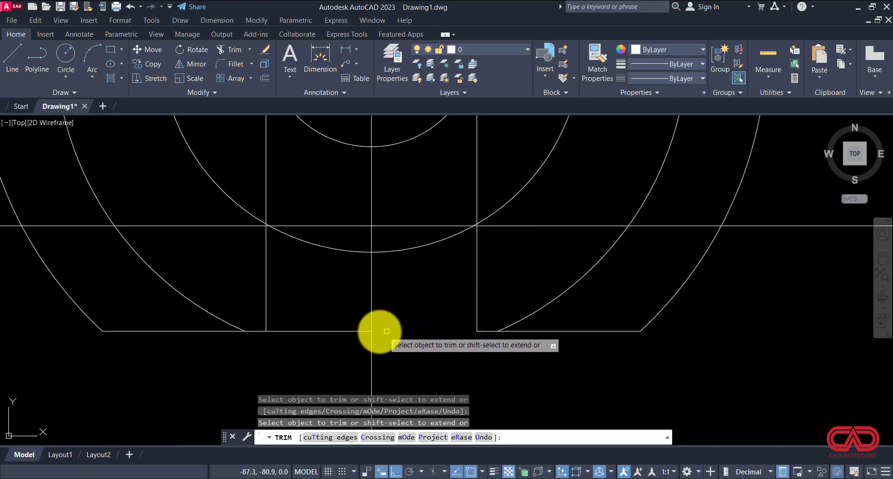
mouse_move(349, 245)
left_mouse_down()
mouse_move(356, 253)
mouse_move(336, 269)
left_mouse_up()
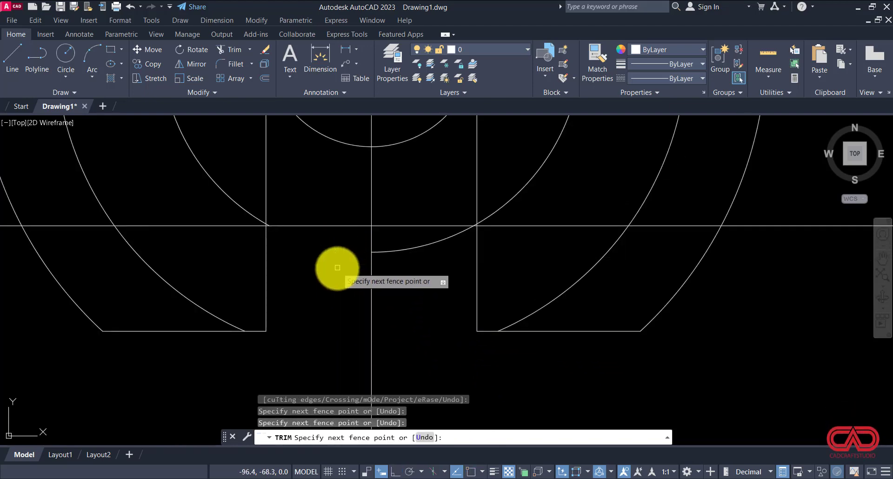
scroll(416, 360, "down", 4)
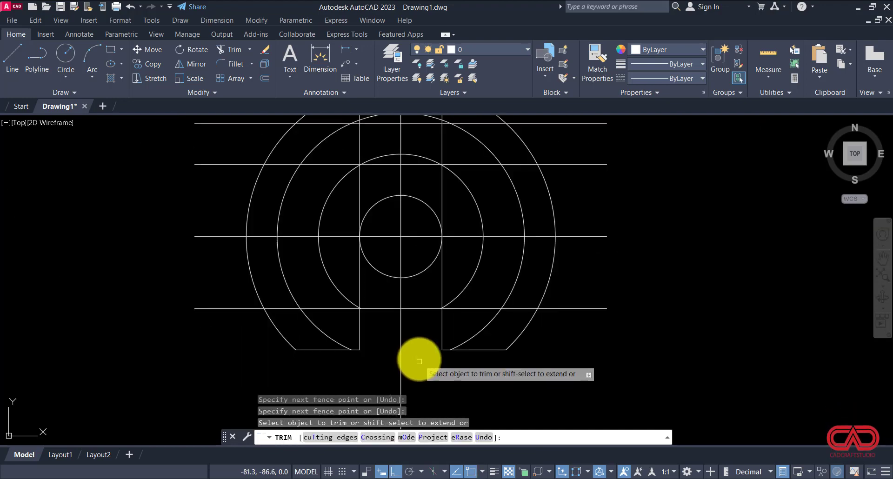
scroll(441, 368, "down", 2)
Trim the R60 circle across the upper notch and the outer circle and notch sides above the top edge line.
scroll(420, 202, "up", 4)
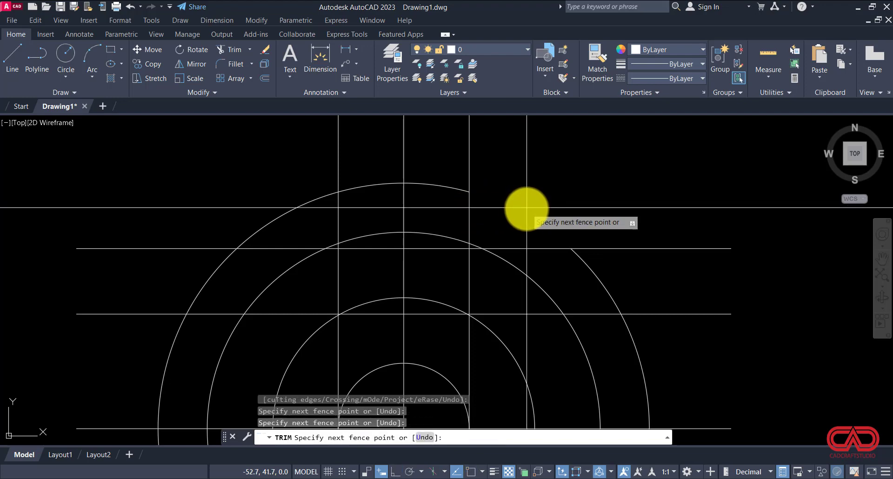
mouse_move(523, 205)
left_mouse_down()
mouse_move(468, 201)
mouse_move(454, 209)
mouse_move(447, 239)
left_mouse_up()
mouse_move(371, 238)
left_mouse_down()
mouse_move(321, 230)
mouse_move(275, 205)
mouse_move(325, 194)
mouse_move(351, 213)
mouse_move(319, 206)
mouse_move(333, 188)
mouse_move(363, 193)
left_mouse_up()
scroll(341, 235, "down", 3)
scroll(347, 219, "up", 3)
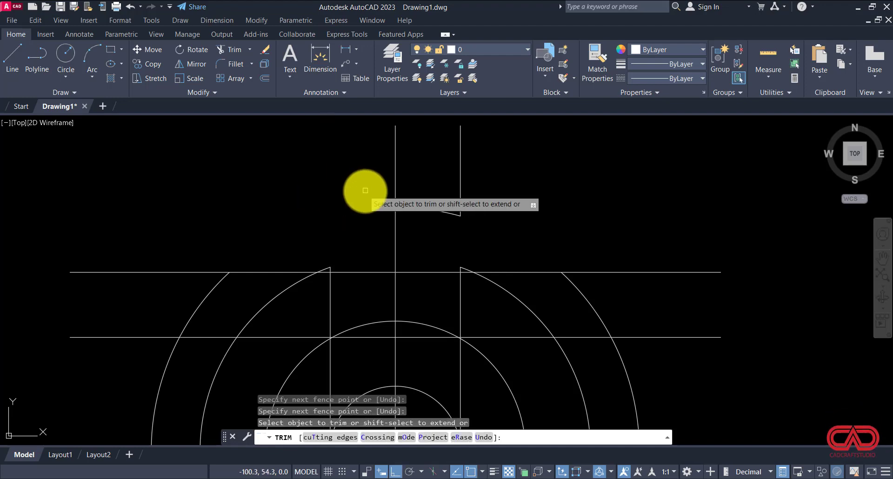
mouse_move(464, 197)
left_mouse_down()
mouse_move(469, 204)
mouse_move(434, 222)
left_mouse_up()
Trim the short R60 arc and notch side stubs projecting above the top edge line on both sides of the notch.
scroll(350, 256, "up", 5)
mouse_move(320, 255)
left_mouse_down()
mouse_move(241, 299)
mouse_move(246, 308)
left_mouse_up()
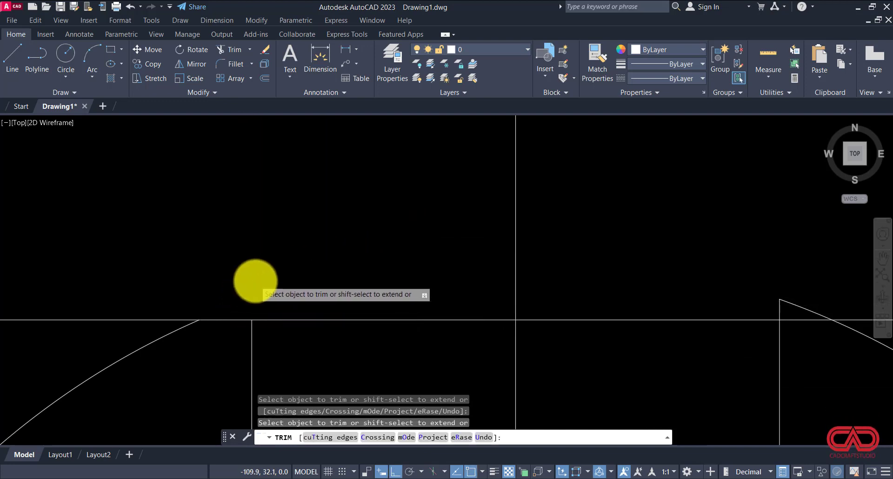
scroll(254, 279, "down", 2)
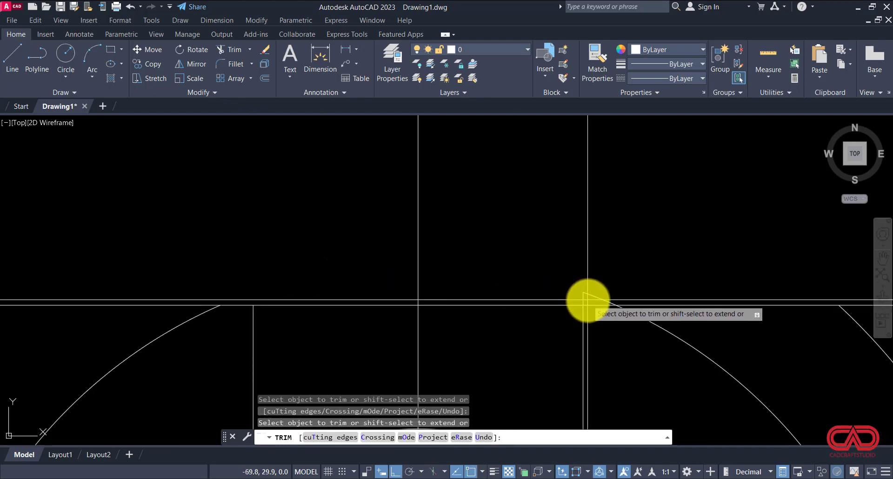
mouse_move(588, 299)
left_mouse_down()
mouse_move(598, 299)
mouse_move(567, 284)
mouse_move(599, 293)
mouse_move(584, 272)
left_mouse_up()
Trim the top edge line across the upper notch opening and cut off its overhanging ends outside the outer circle.
scroll(553, 237, "down", 3)
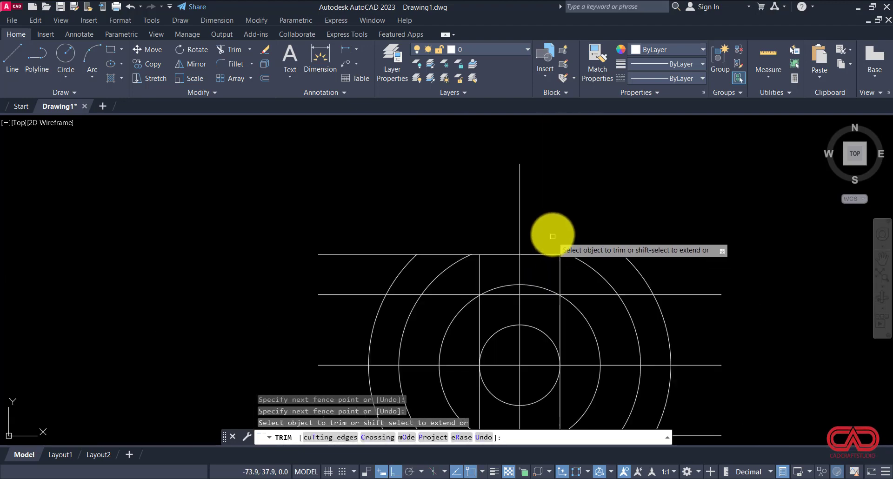
scroll(542, 240, "up", 1)
left_click(535, 245)
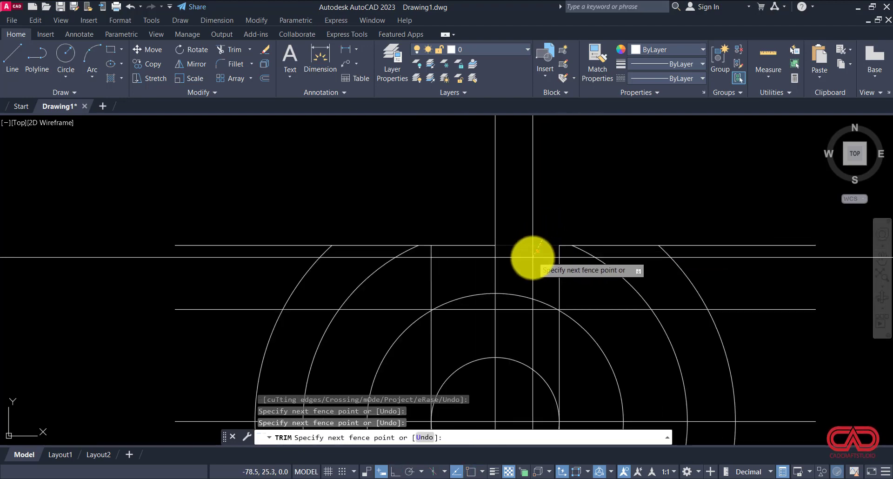
left_click(468, 245)
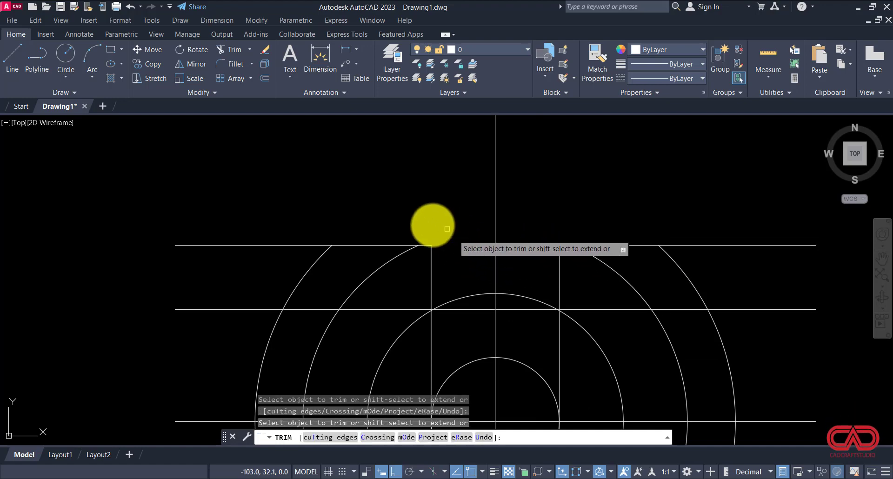
left_click(308, 244)
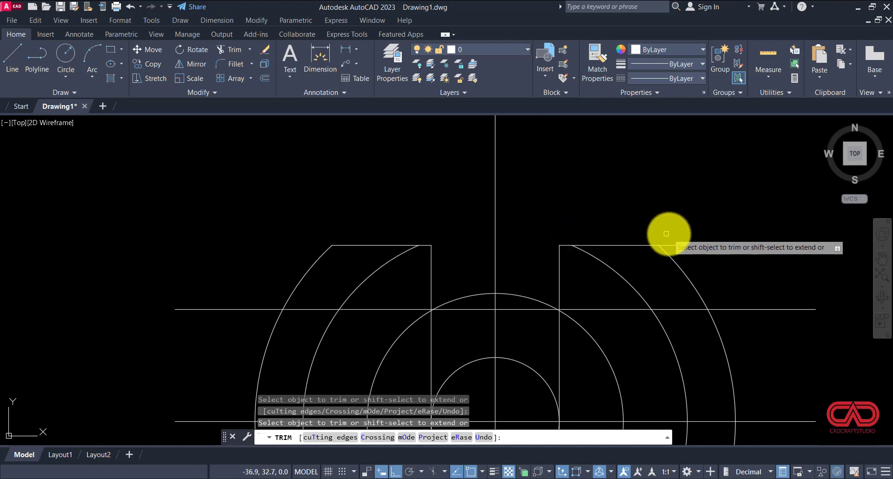
left_click(677, 245)
Trim the notch side lines between the upper and lower notch floor lines and end the Trim command.
scroll(637, 195, "down", 5)
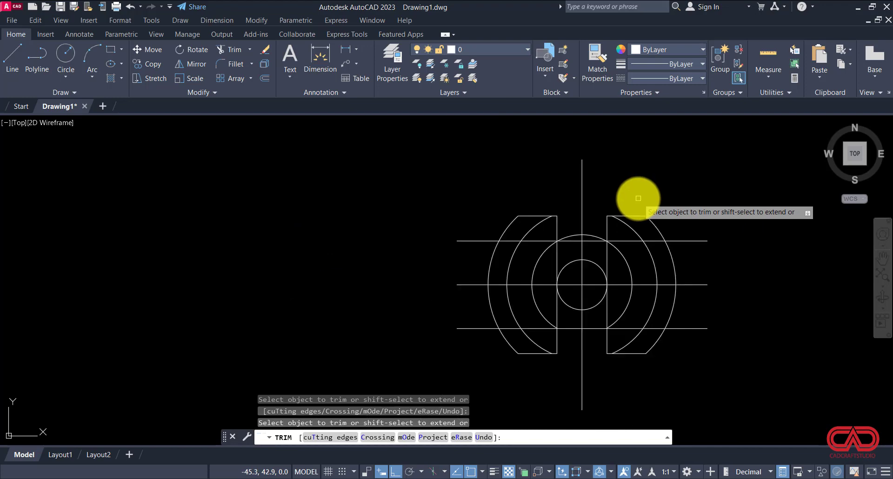
scroll(571, 387, "up", 2)
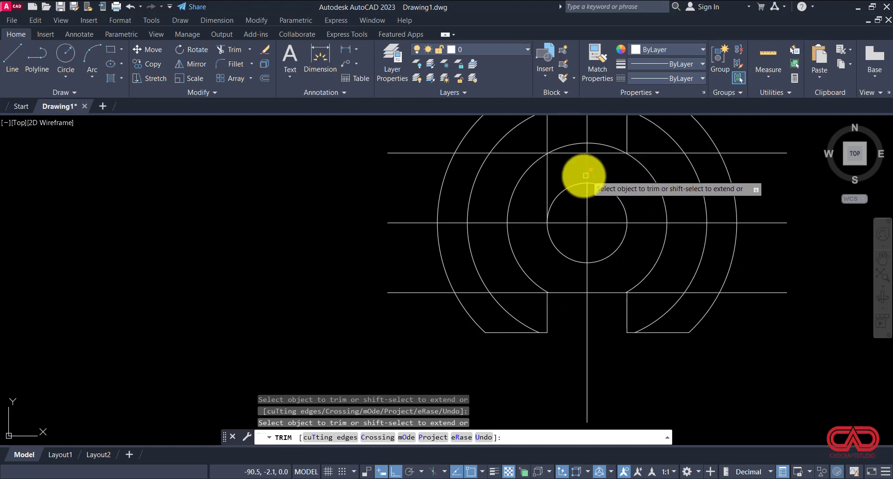
left_click(544, 183)
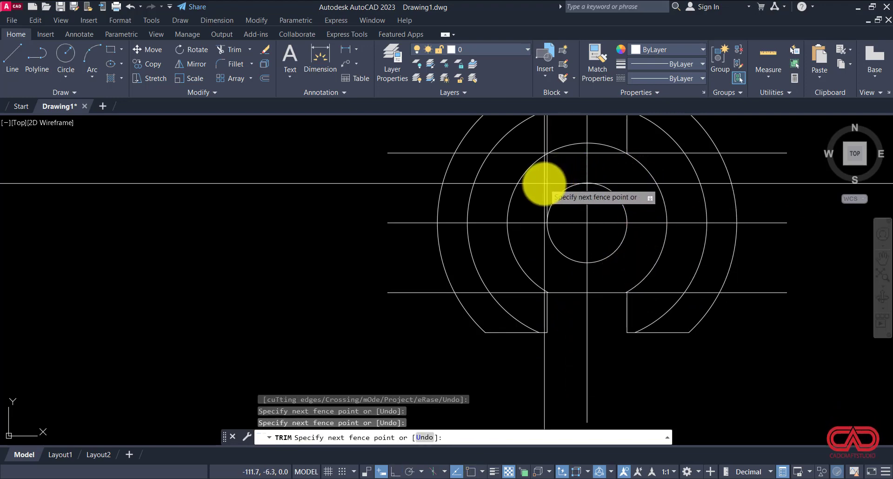
left_click(553, 173)
scroll(539, 219, "down", 2)
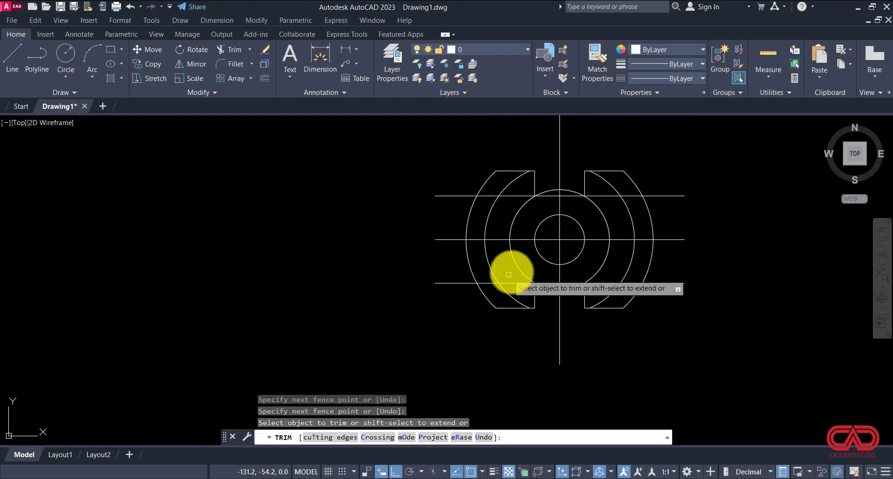
key("Escape")
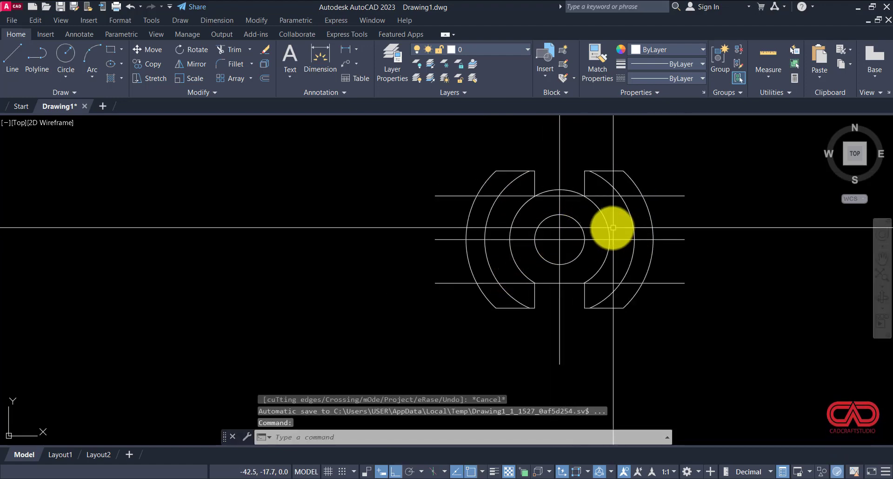
scroll(558, 240, "up", 2)
key("Escape")
key("Escape")
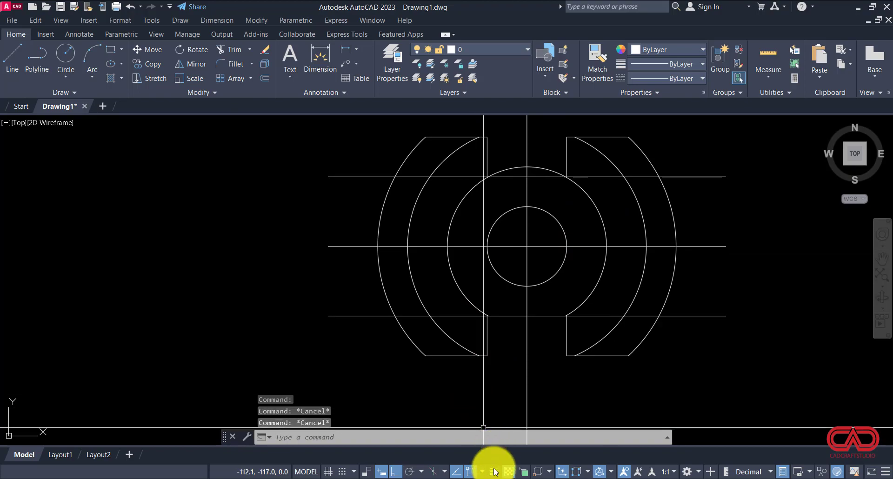
Check the slot angle in DWG NO 2.pdf, then rotate a copy of the vertical center line 45° about the circles' center in AutoCAD.
left_click(352, 478)
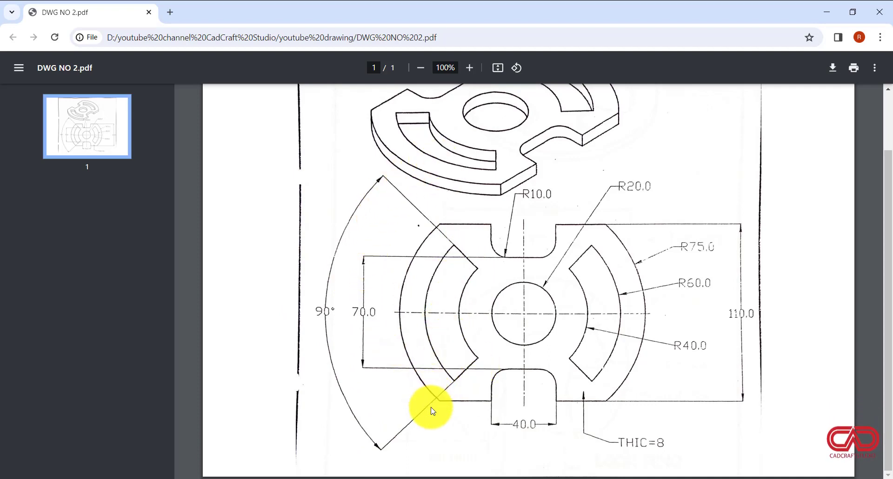
left_click(502, 477)
scroll(528, 253, "up", 3)
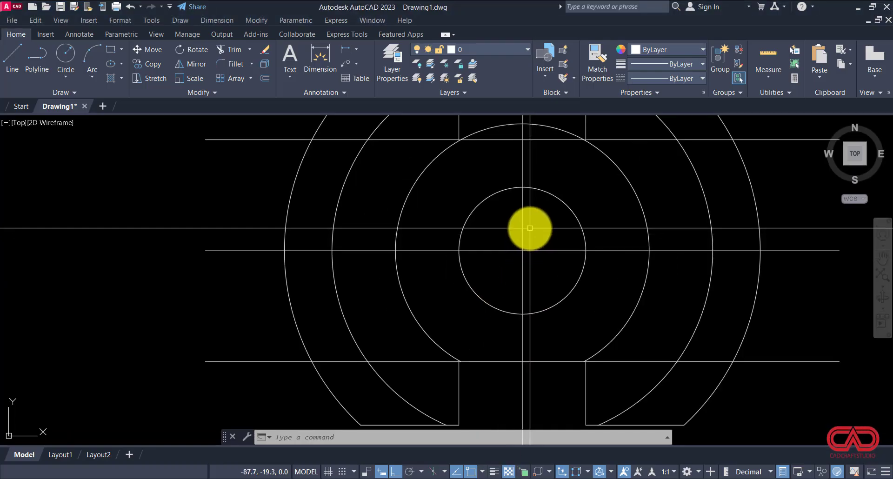
left_click(521, 233)
left_click(482, 294)
type("r")
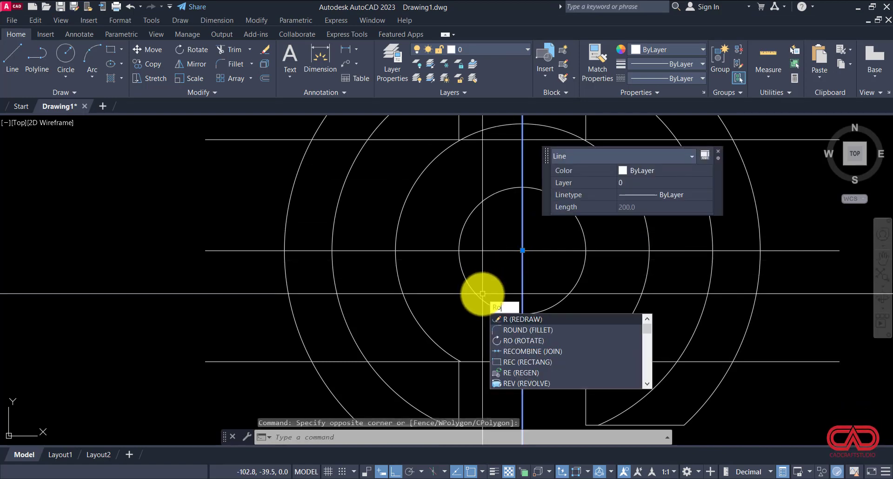
type("o")
key("Return")
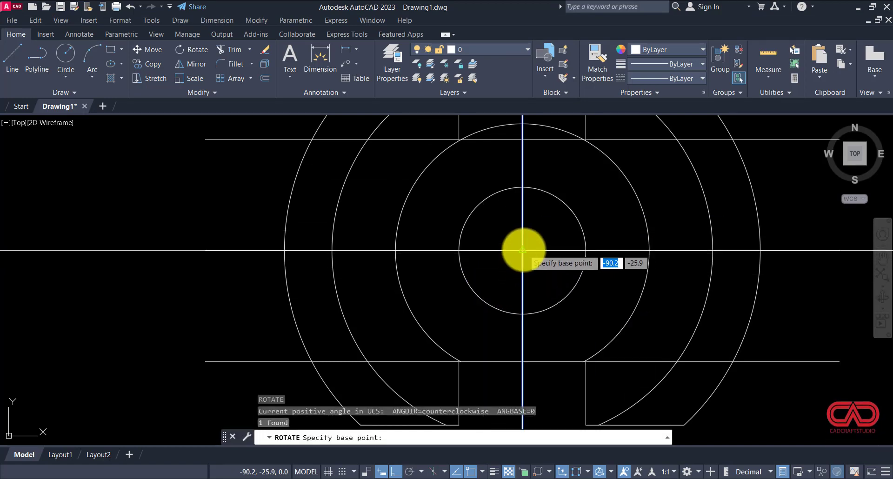
left_click(523, 250)
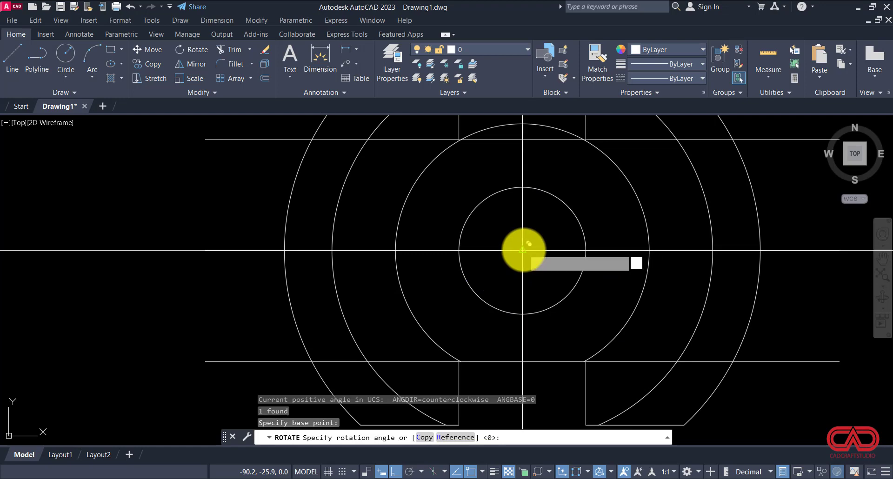
type("c")
key("Return")
key("Return")
Rotate a copy of the vertical center line -45° about the circles' center.
scroll(521, 256, "down", 4)
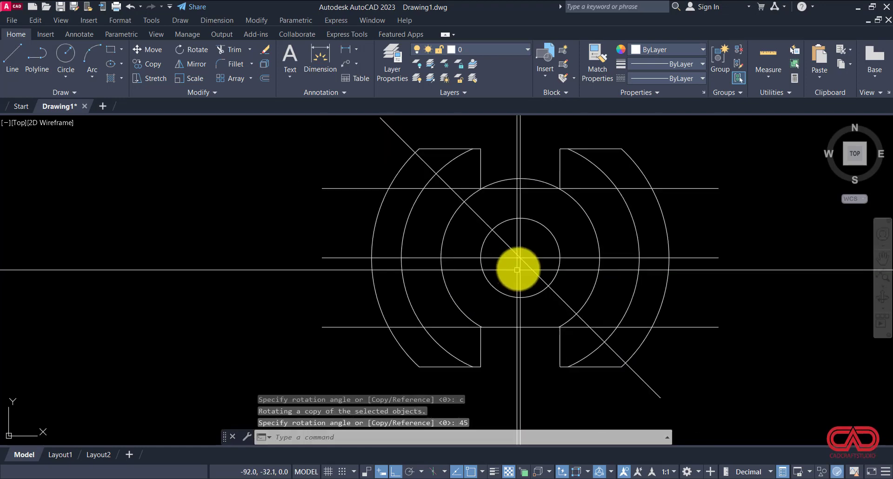
scroll(566, 261, "up", 2)
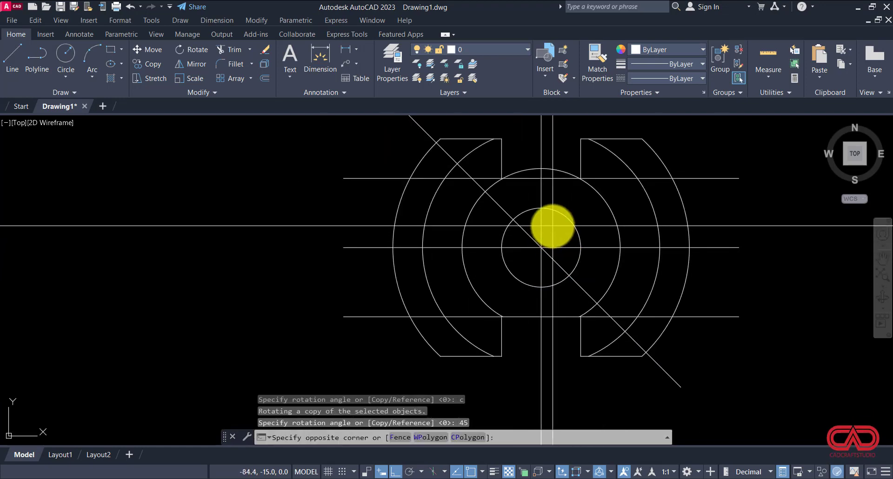
left_click(541, 225)
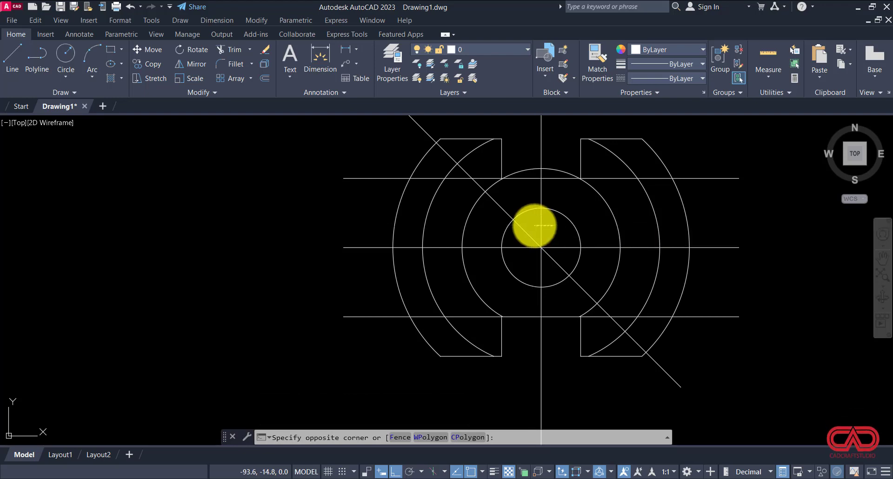
left_click(535, 244)
type("rotate")
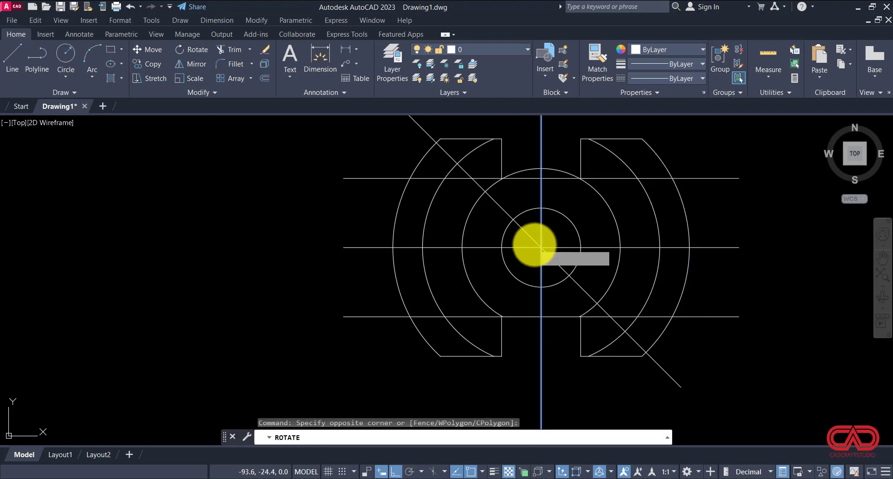
key("Return")
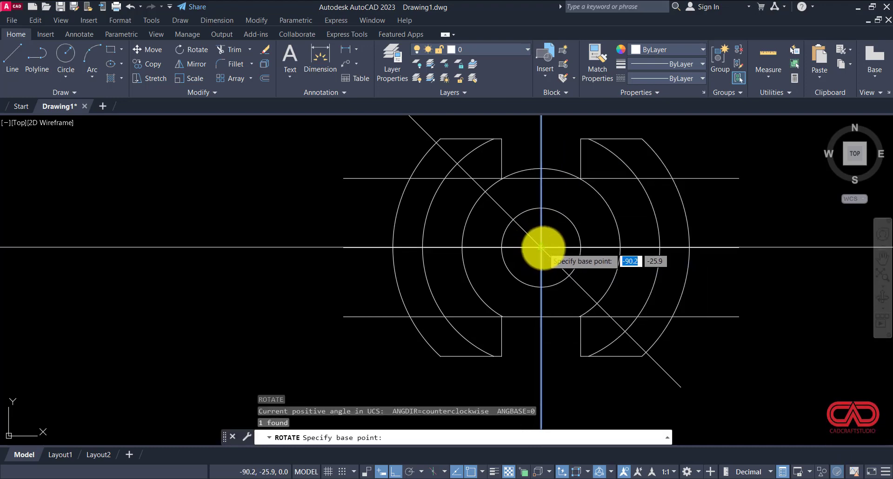
left_click(541, 247)
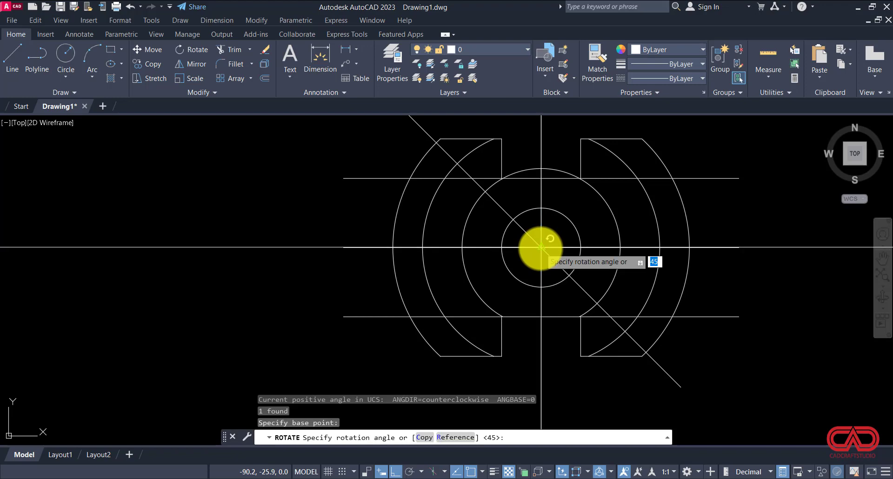
type("c")
key("Return")
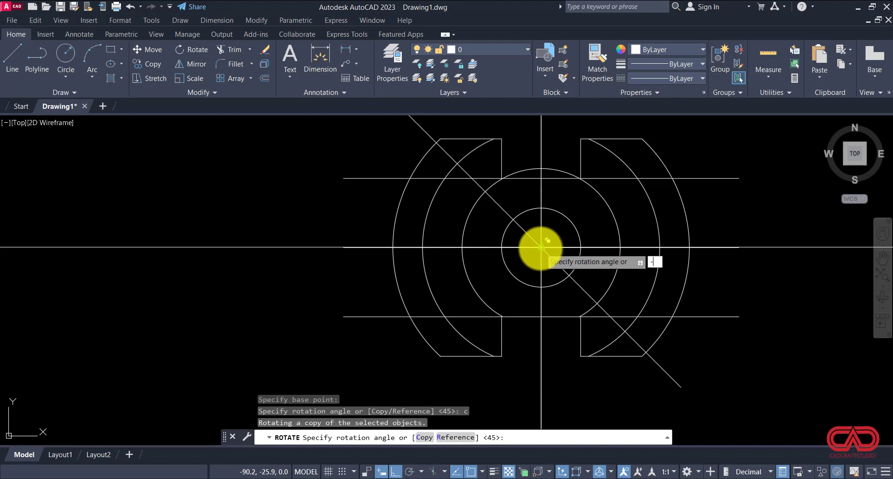
key("Return")
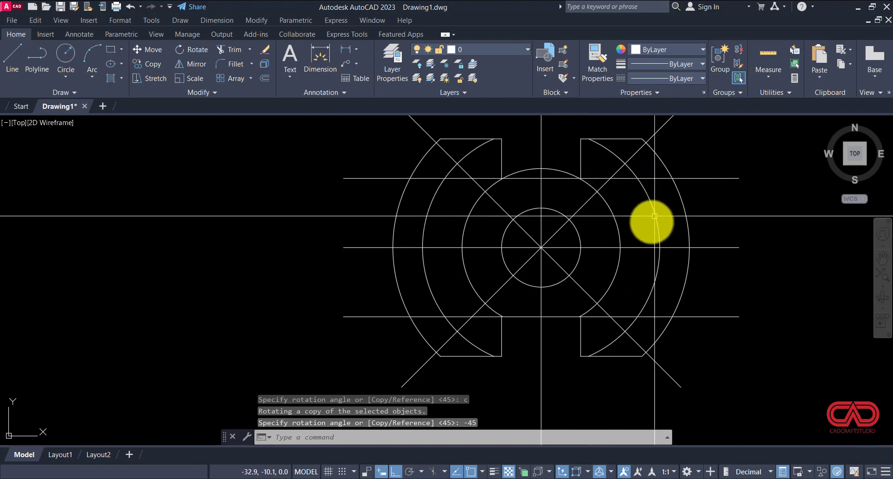
key("Escape")
key("Escape")
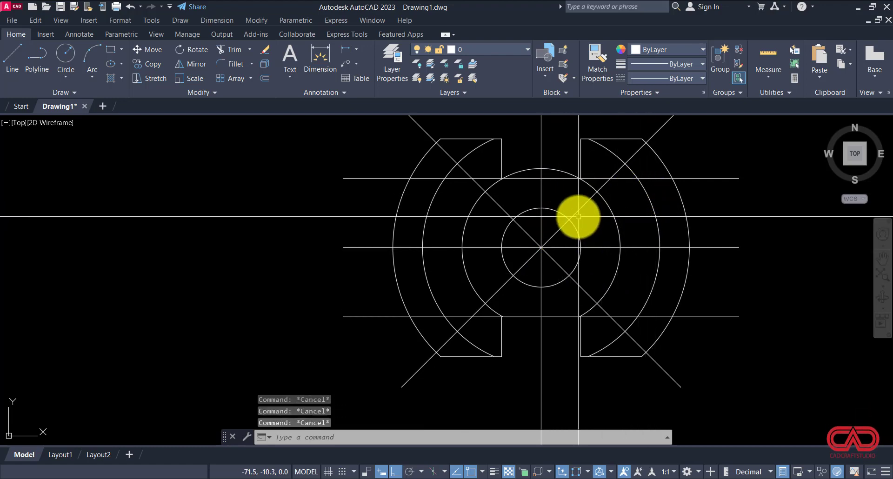
Trim the R40 and R60 arcs and the diagonal line outside the upper end of the left slot.
key("Return")
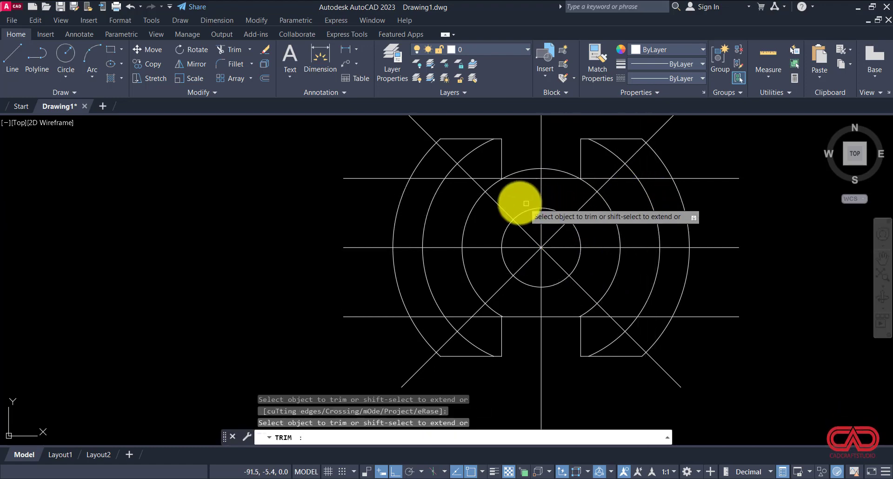
left_click(492, 188)
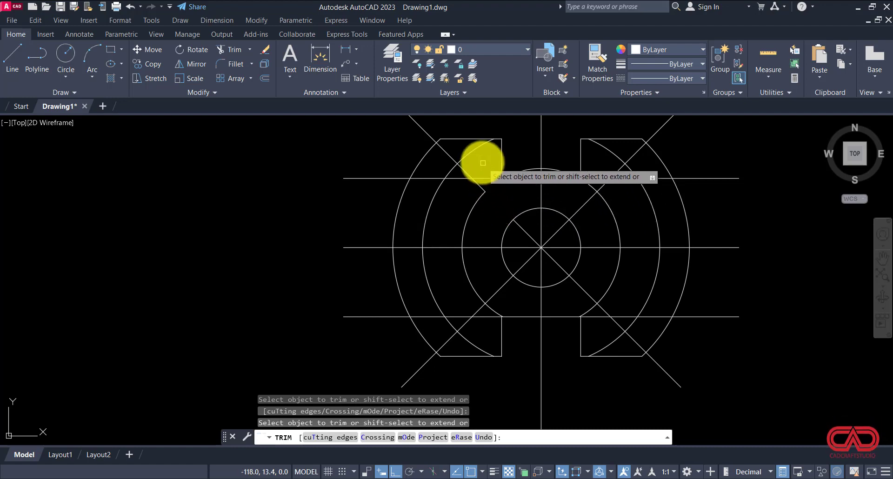
left_click(440, 154)
left_click(478, 164)
key("Return")
scroll(544, 164, "up", 2)
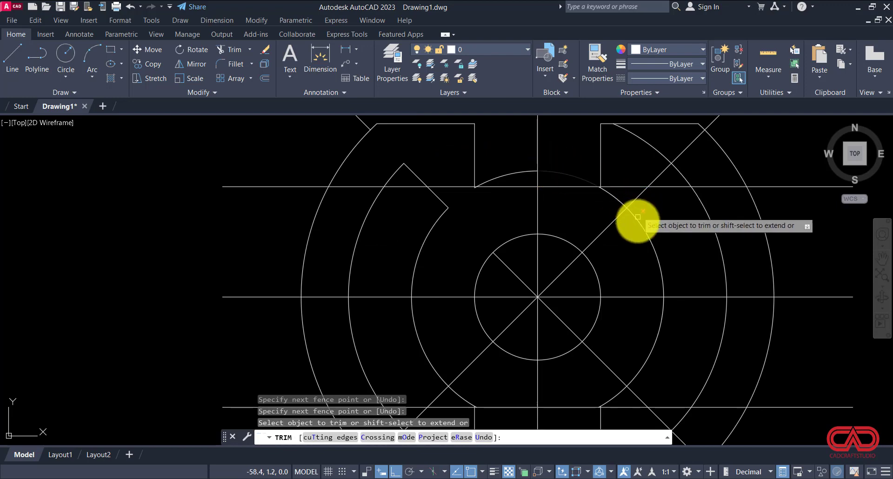
Trim the R40 and R60 arcs and the diagonal line outside the upper end of the right slot.
left_click(619, 224)
left_click(615, 216)
key("Return")
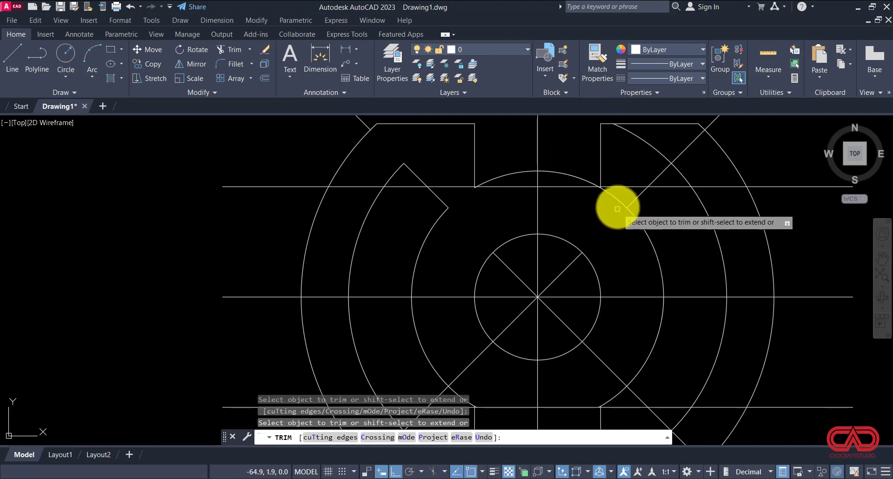
left_click(651, 149)
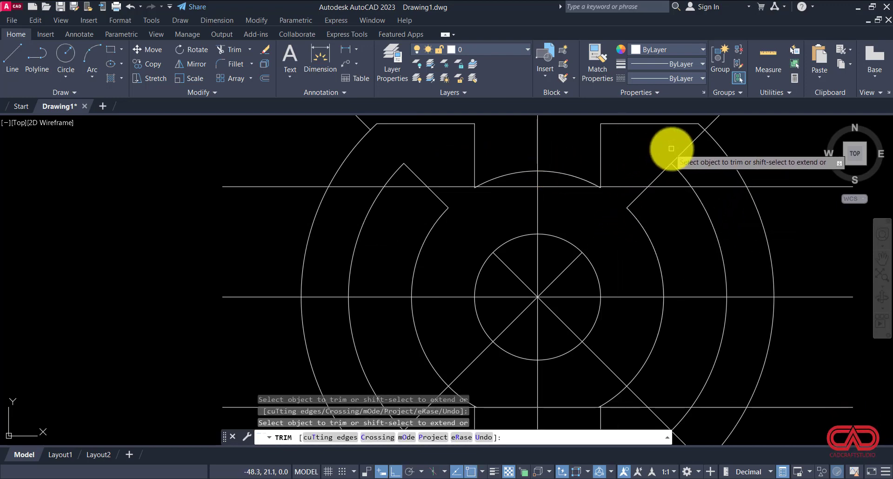
left_click(693, 149)
left_click(677, 140)
key("Return")
scroll(595, 193, "down", 3)
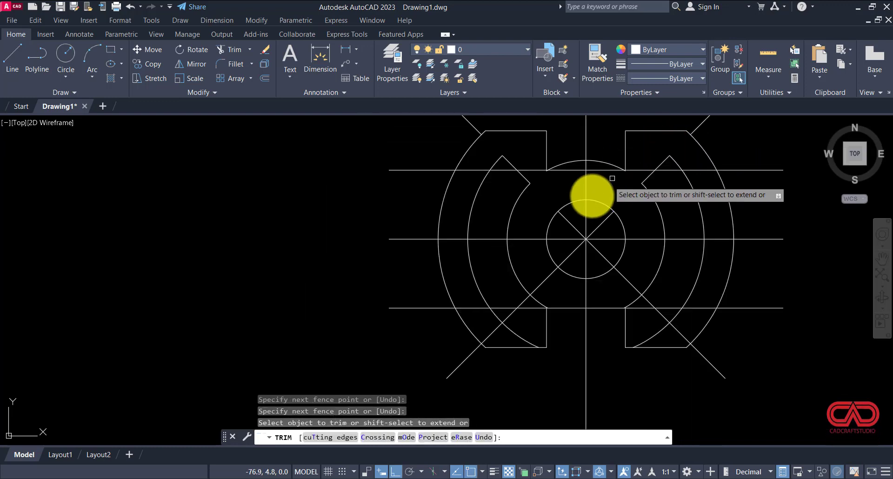
Trim the R40 and R60 arcs and the diagonal line outside the lower end of the left slot.
scroll(535, 277, "up", 4)
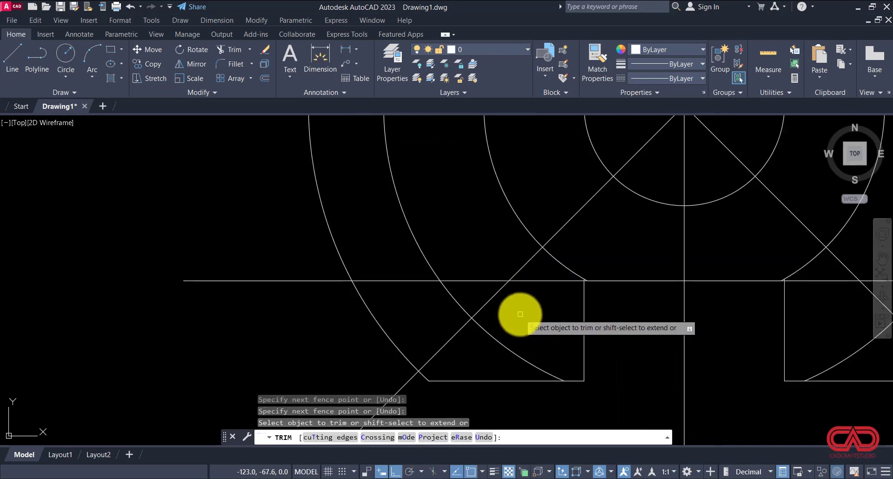
left_click(496, 335)
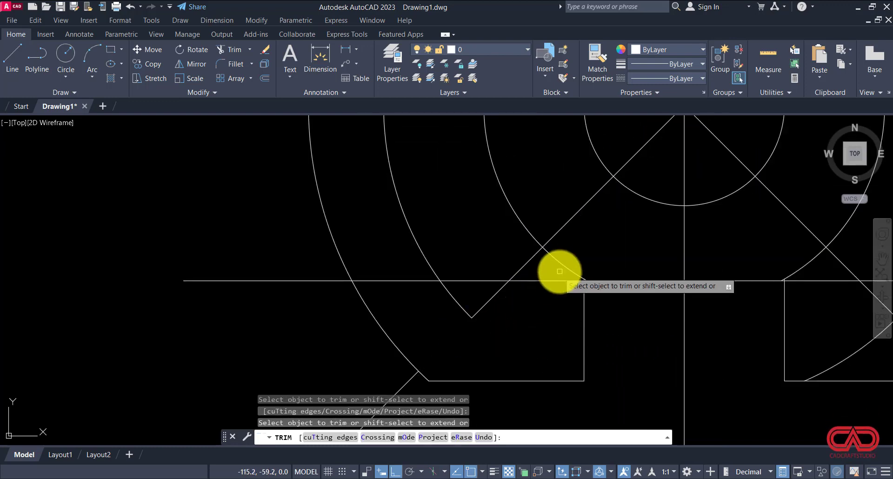
scroll(558, 249, "down", 4)
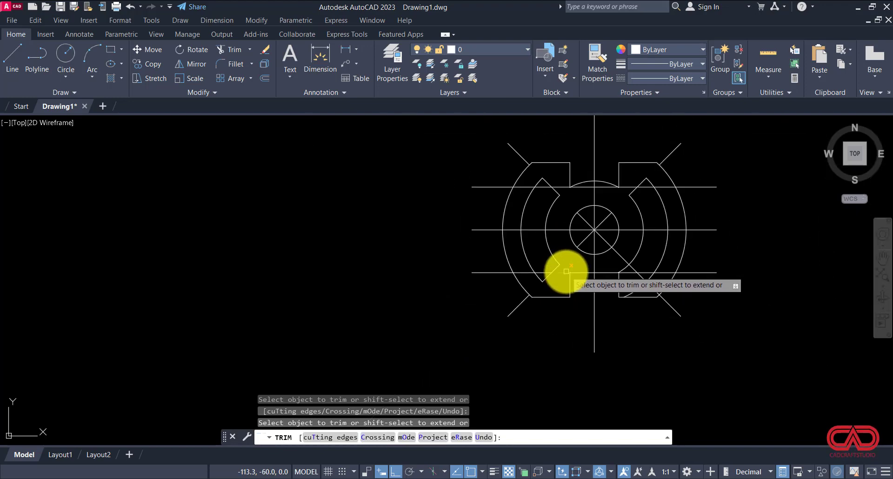
Trim the R40 and R60 arcs and the diagonal line outside the lower end of the right slot, and end the Trim command.
scroll(623, 279, "up", 6)
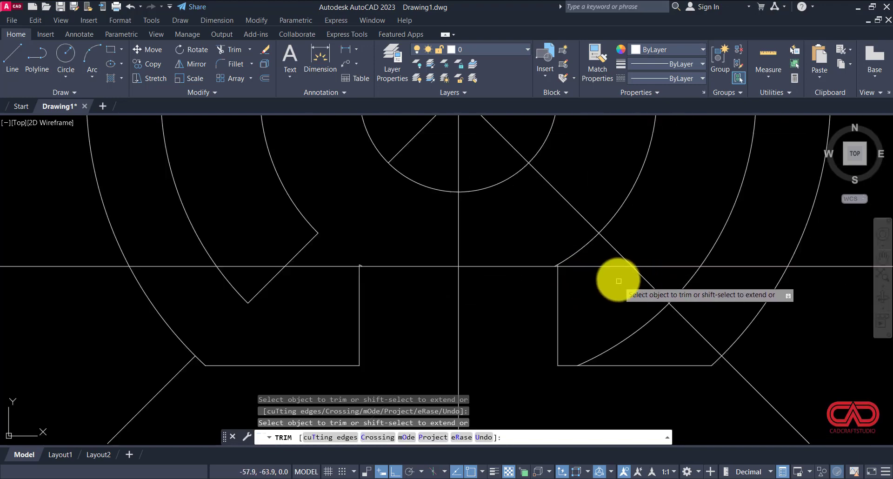
left_click(588, 240)
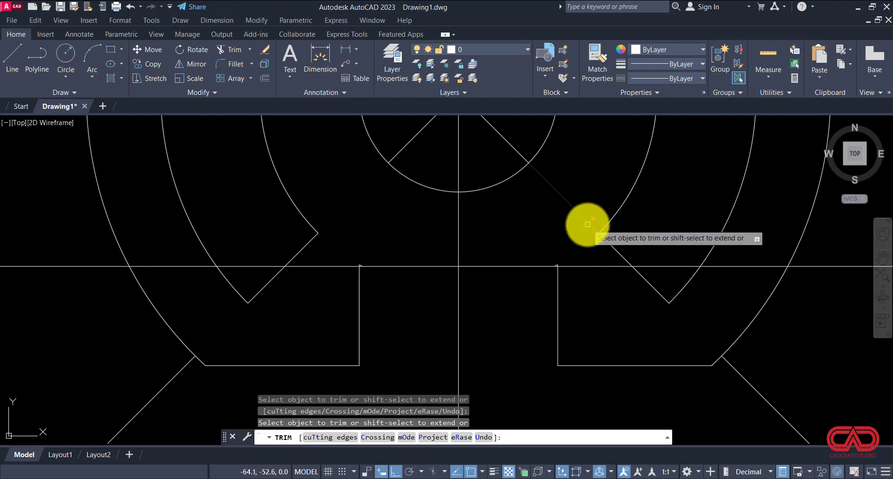
scroll(569, 293, "down", 2)
scroll(569, 293, "down", 2)
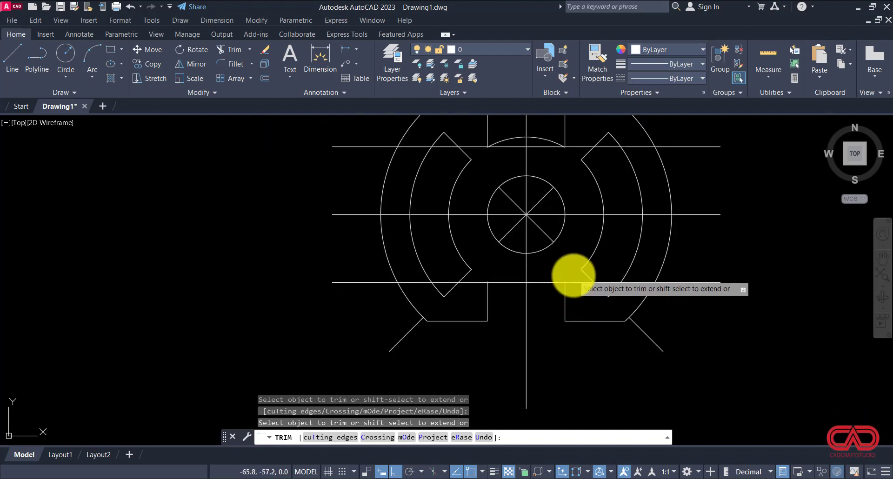
key("Escape")
scroll(573, 275, "down", 1)
scroll(526, 285, "up", 2)
scroll(481, 308, "down", 3)
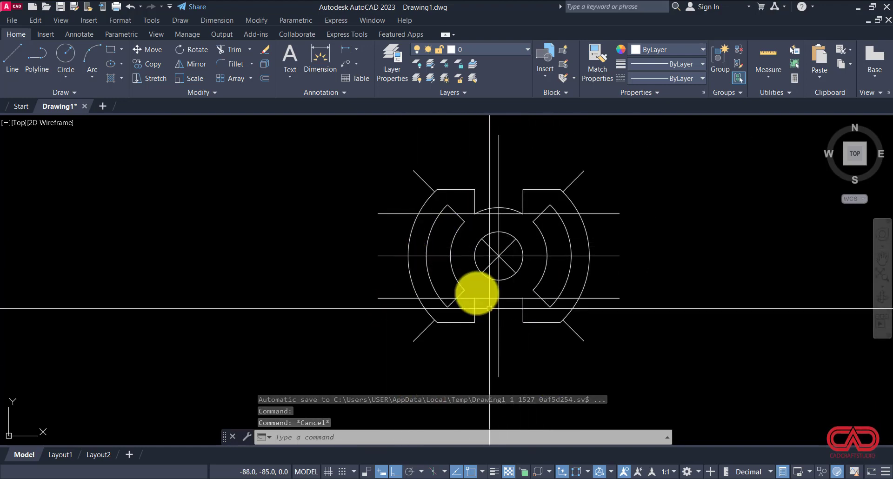
Erase the leftover R40 arc at the floor of the upper notch.
scroll(494, 208, "up", 4)
left_click(488, 207)
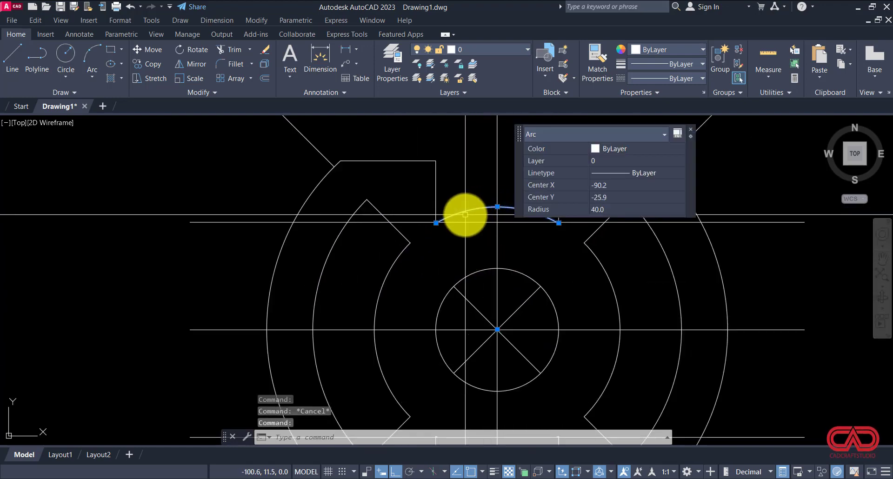
type("e")
key("Return")
scroll(463, 215, "down", 4)
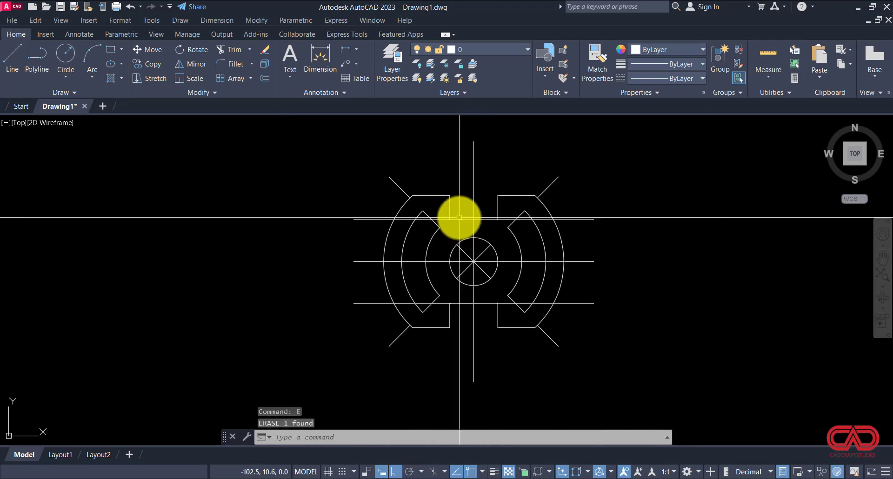
key("Escape")
key("Escape")
key("Escape")
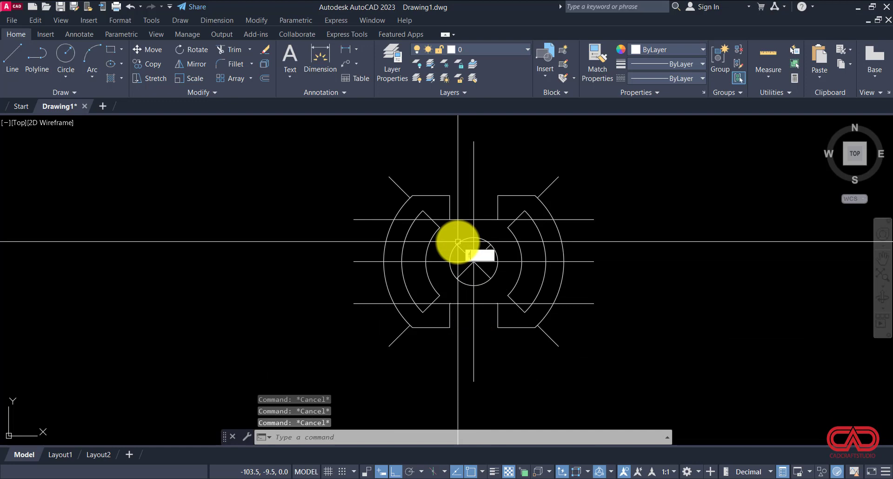
Fillet the left corner of the lower notch with radius 10, checking the corner radius in DWG NO 2.pdf.
key("Return")
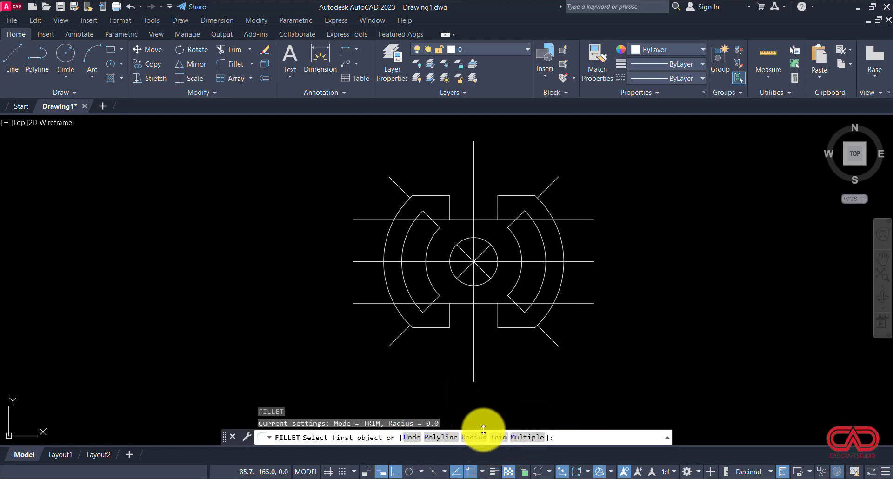
type("r")
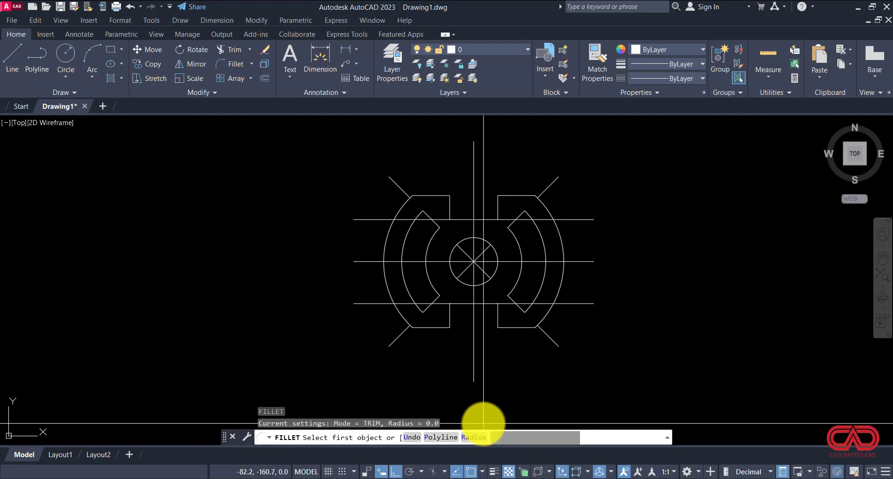
key("Return")
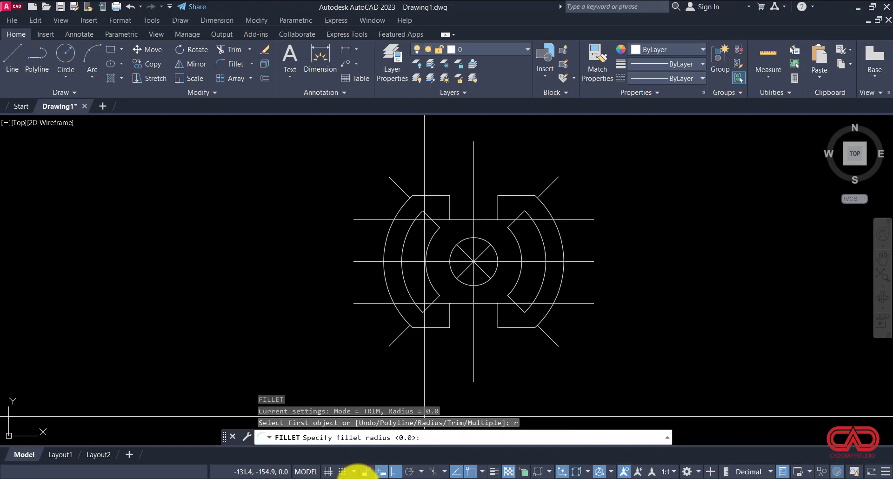
left_click(358, 478)
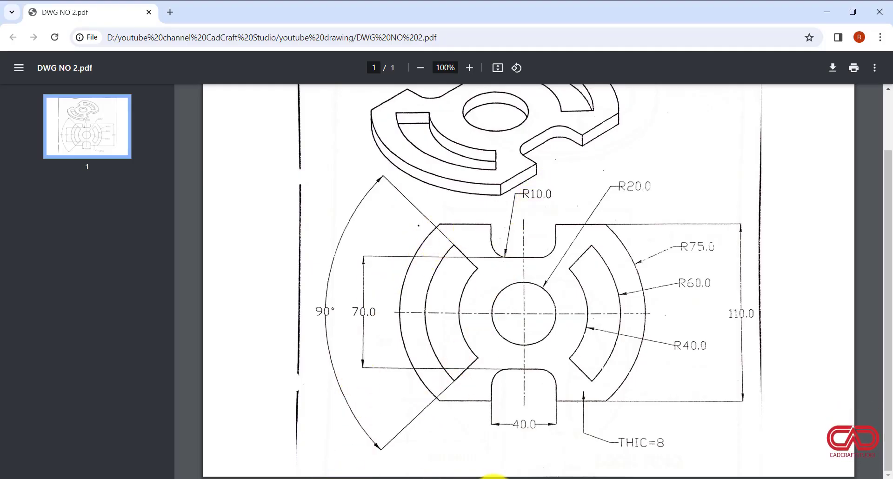
left_click(492, 477)
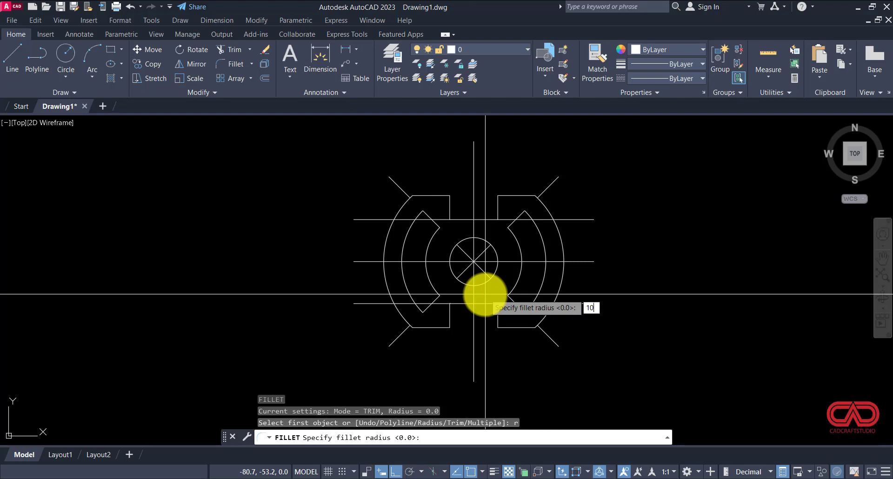
type("10")
key("Return")
scroll(449, 310, "up", 3)
left_click(445, 307)
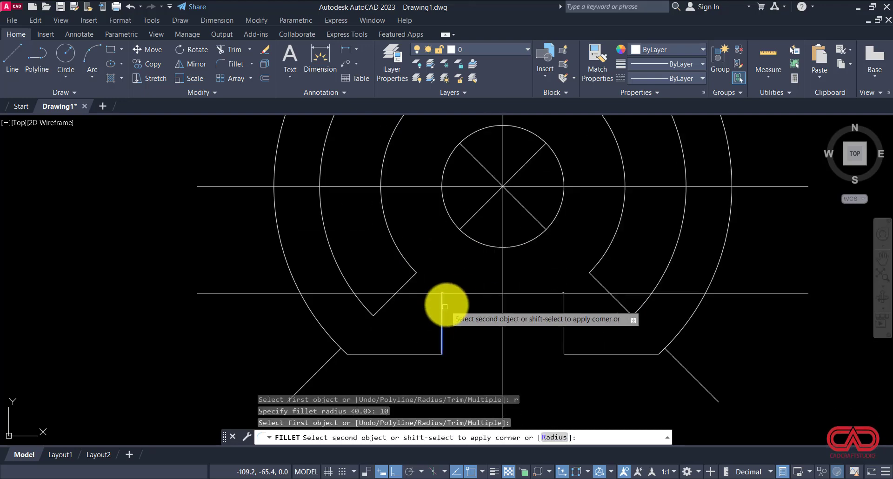
left_click(464, 294)
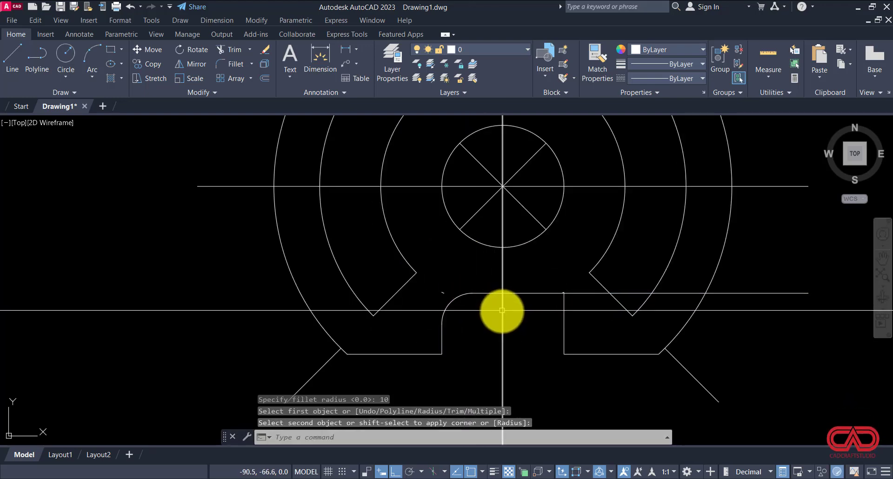
Fillet the right corner of the lower notch with radius 10.
key("Return")
type("r")
key("Return")
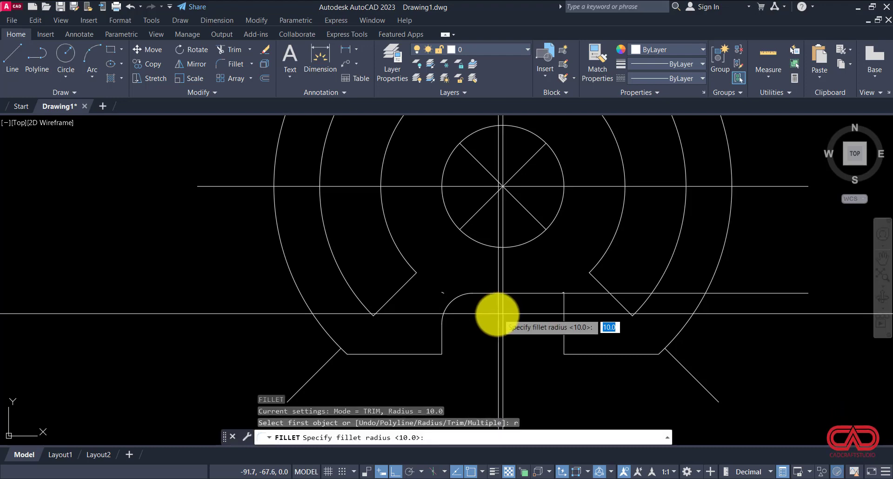
type("10")
key("Return")
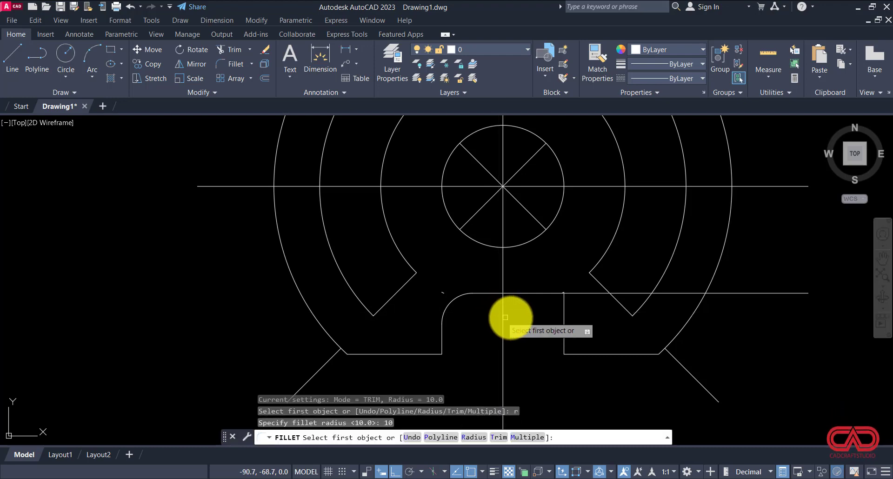
left_click(525, 293)
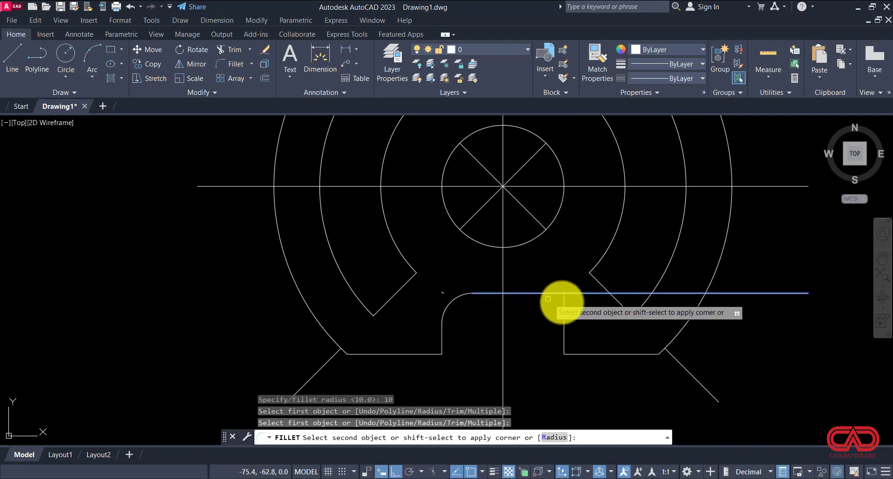
left_click(562, 300)
Fillet the left corner of the upper notch with radius 10.
scroll(556, 335, "down", 5)
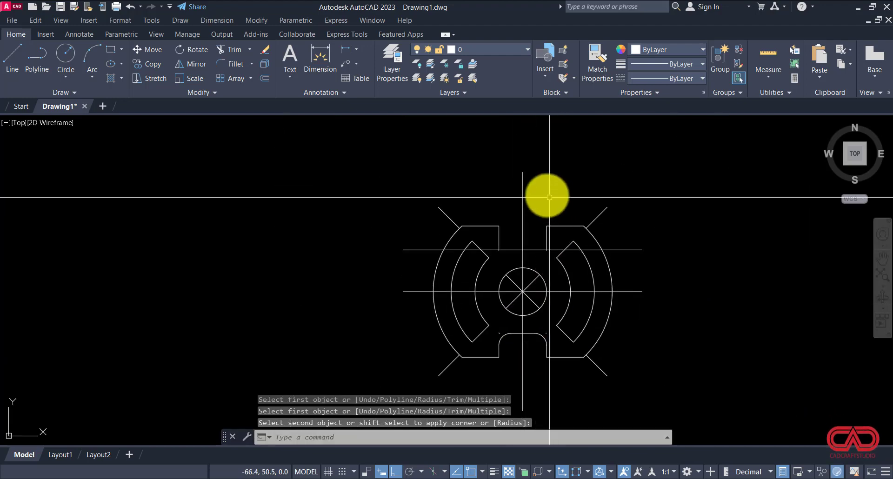
scroll(544, 193, "up", 5)
middle_click_drag(512, 231, 506, 277)
key("Escape")
key("Escape")
type("f")
key("Return")
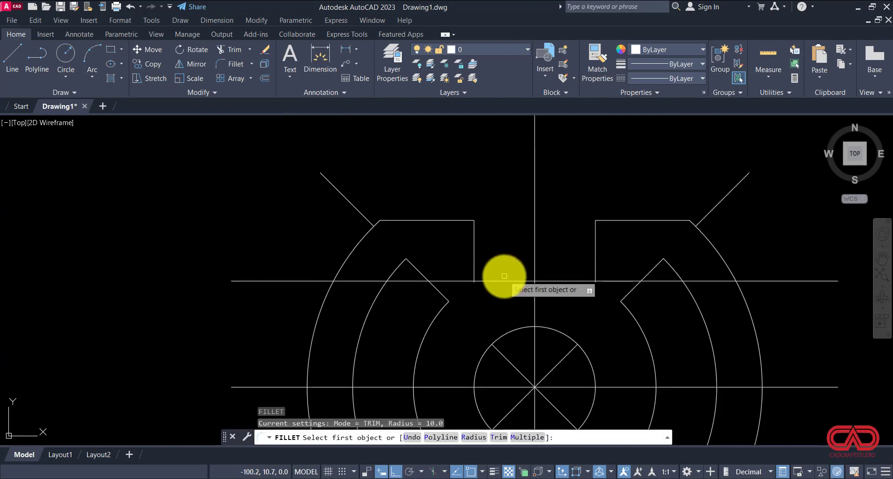
type("r")
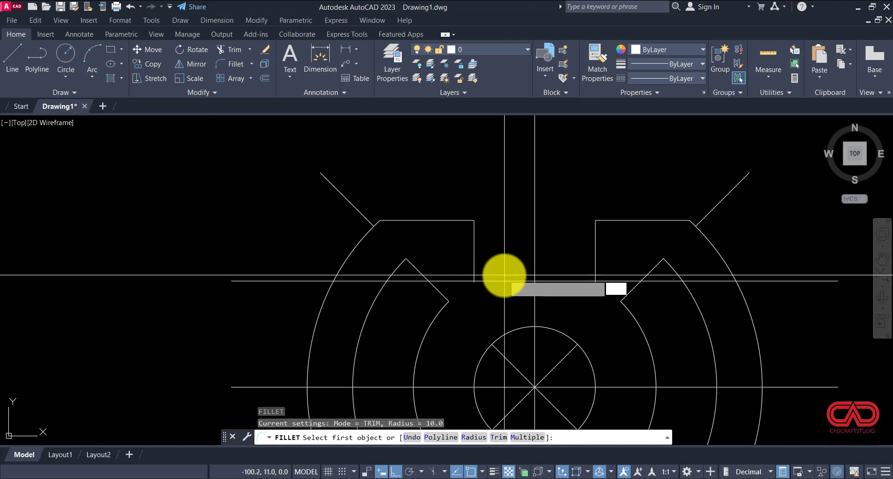
key("Return")
key("Return")
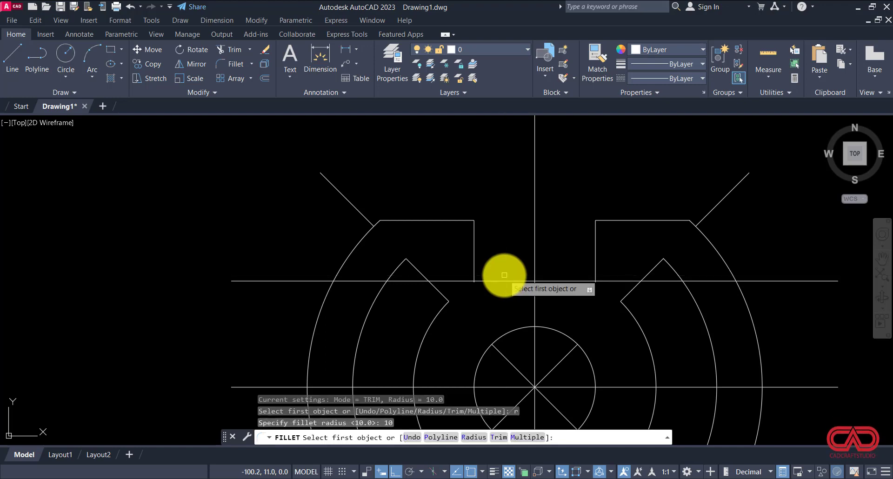
left_click(477, 266)
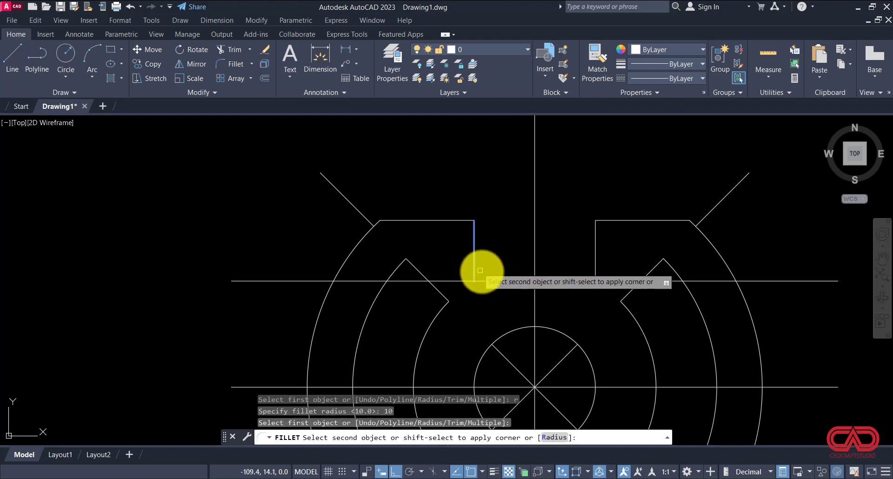
left_click(502, 280)
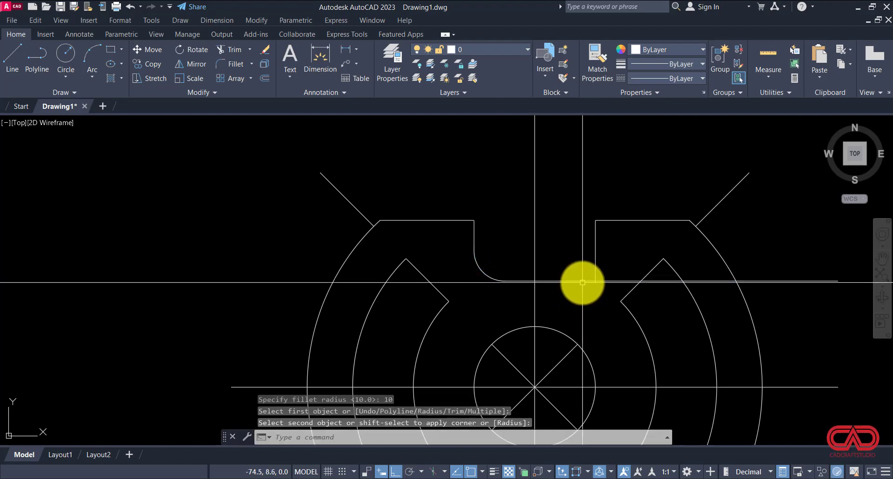
Fillet the right corner of the upper notch with radius 10.
key("Return")
type("r")
key("Return")
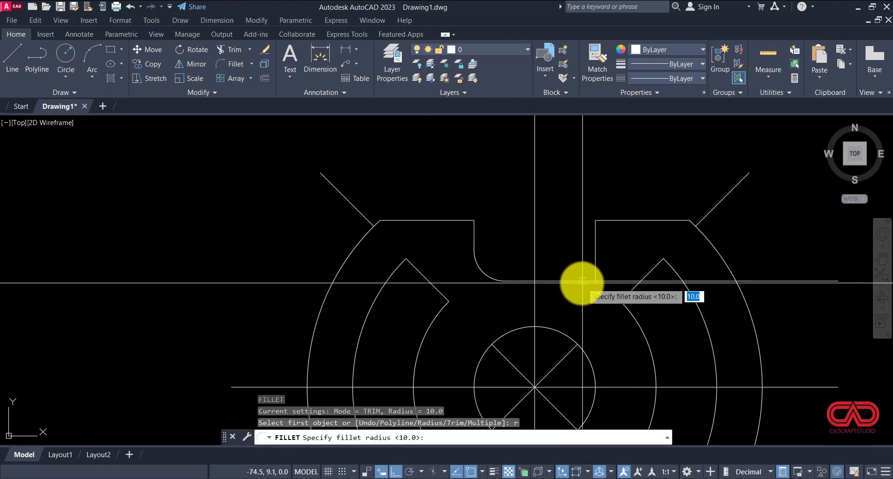
key("Return")
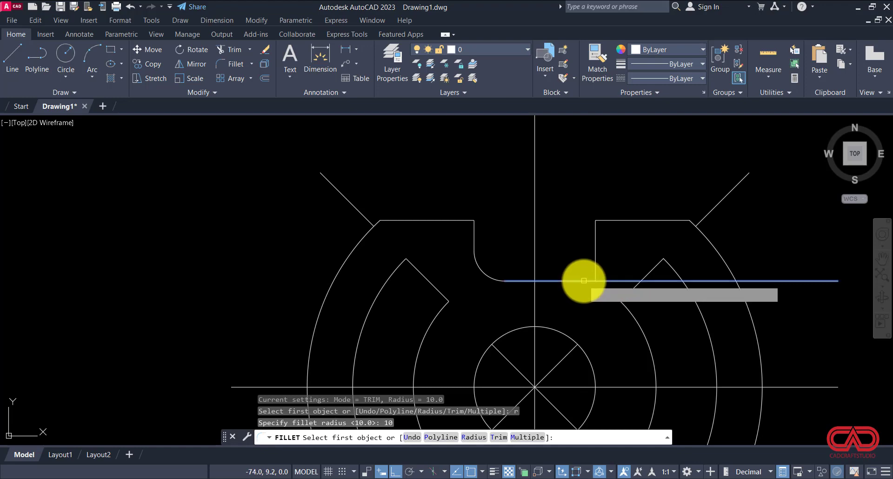
left_click(583, 281)
left_click(595, 254)
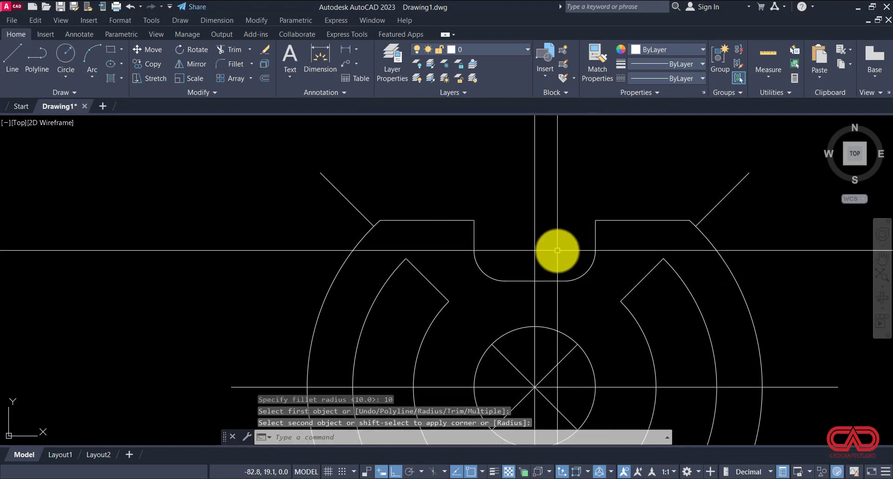
Erase the four diagonal stubs outside the outline, the diagonals inside the centre circle and the two tiny leftovers beside the lower notch's fillets.
scroll(553, 213, "down", 4)
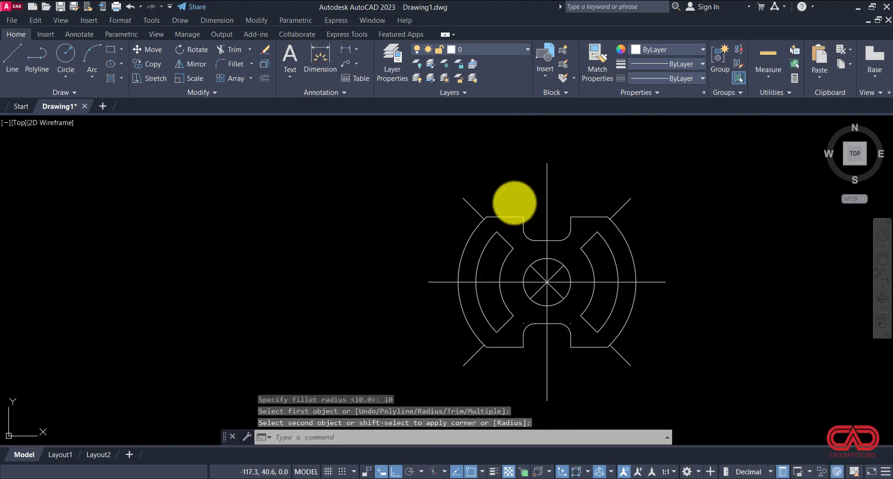
left_click(517, 203)
left_click(448, 207)
left_click(638, 204)
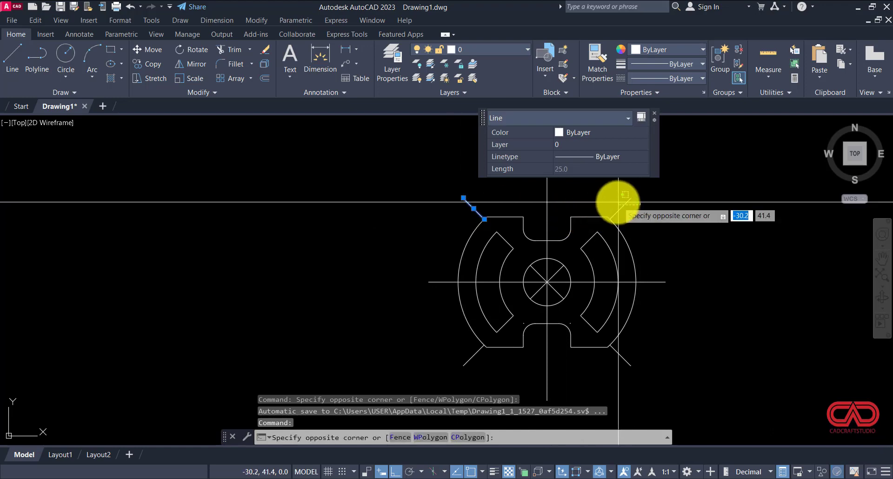
left_click(618, 205)
scroll(544, 283, "up", 4)
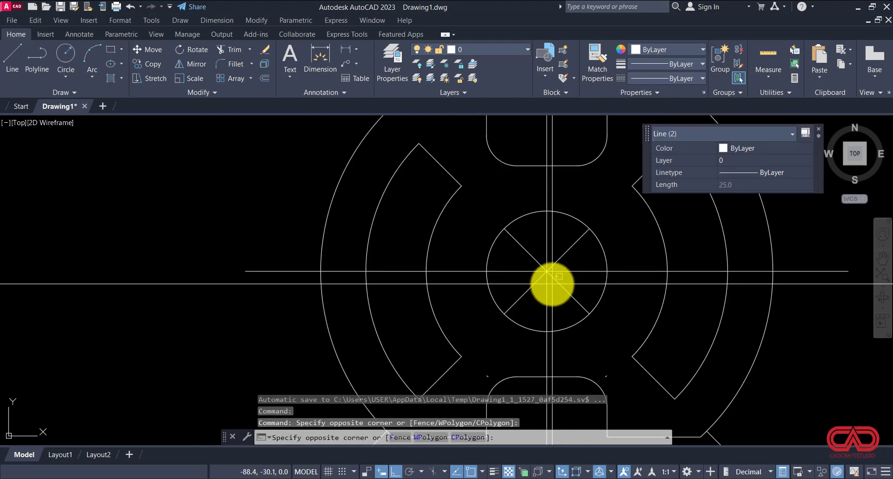
left_click(555, 283)
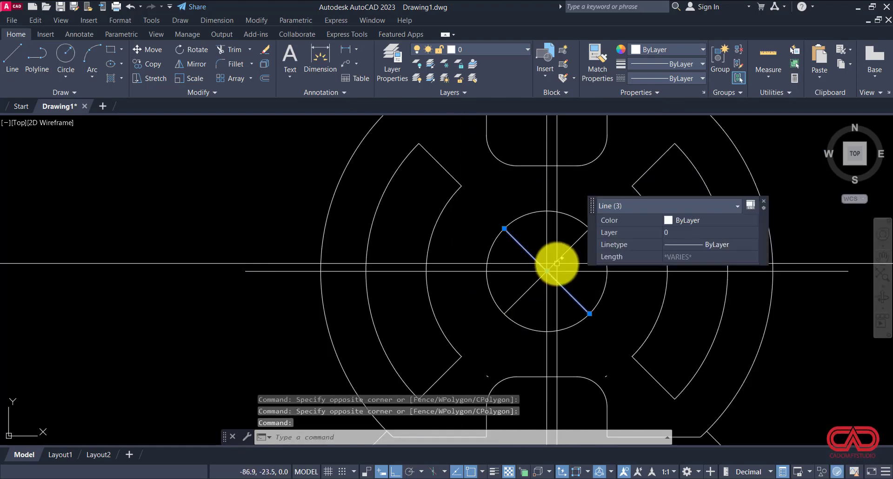
left_click(554, 263)
scroll(544, 262, "down", 3)
scroll(486, 308, "up", 3)
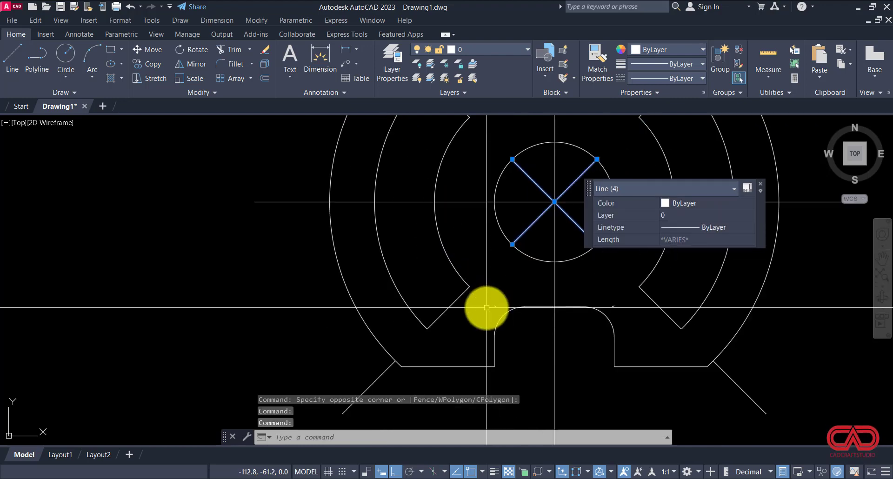
left_click(494, 304)
left_click(534, 303)
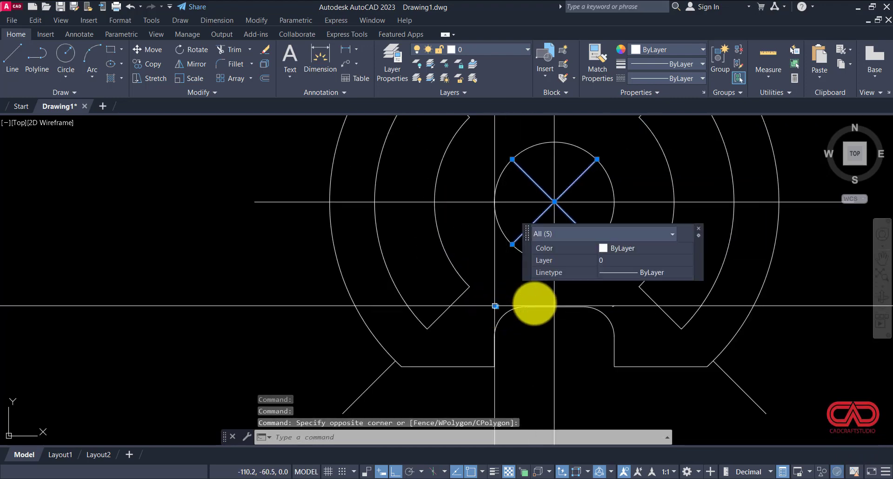
scroll(624, 300, "up", 2)
left_click(602, 309)
left_click(561, 303)
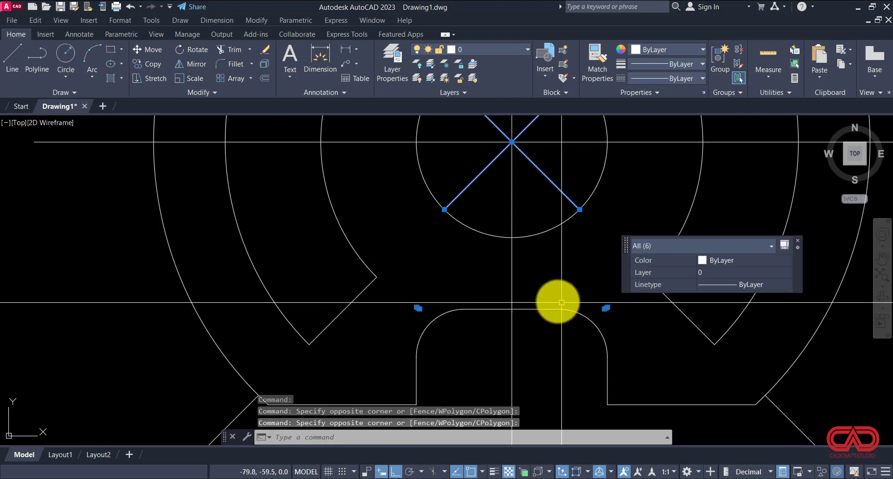
scroll(517, 290, "down", 2)
left_click(720, 378)
left_click(698, 397)
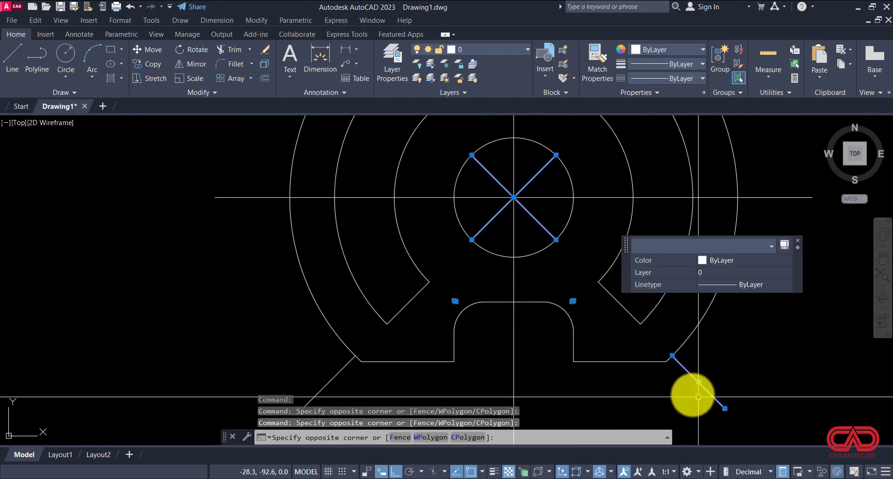
left_click(365, 381)
left_click(319, 375)
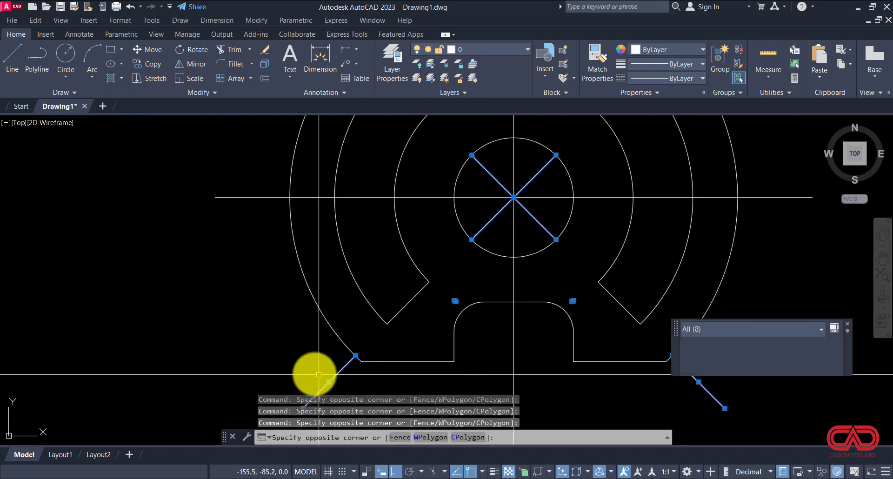
scroll(254, 281, "down", 3)
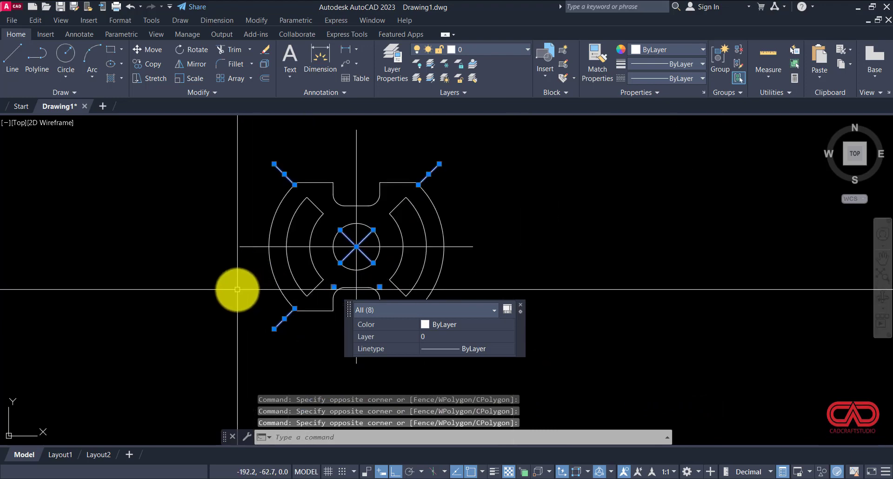
type("e")
key("Return")
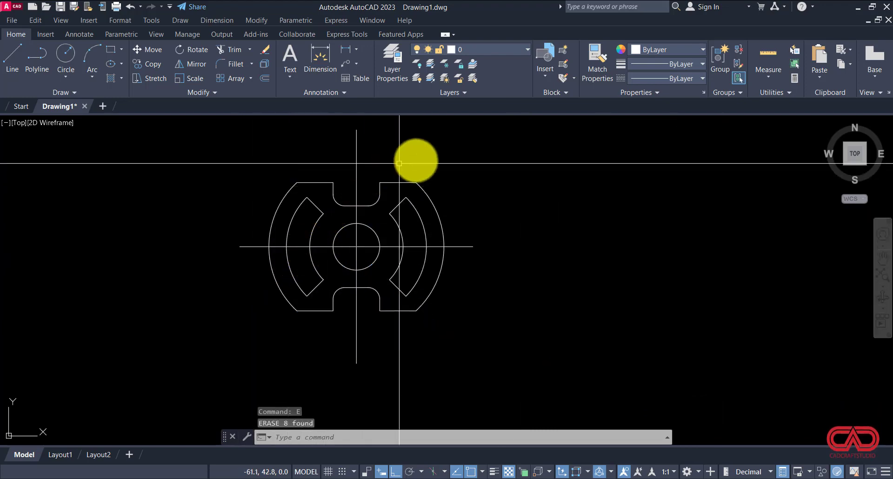
Add a linear dimension for the part's overall height between the upper and lower flat edges, placed to the right of the outline.
scroll(518, 289, "down", 2)
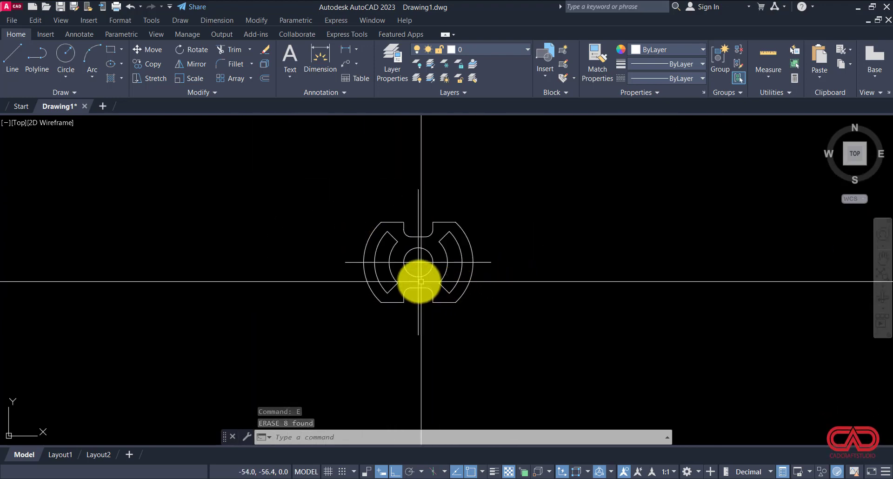
scroll(365, 279, "up", 2)
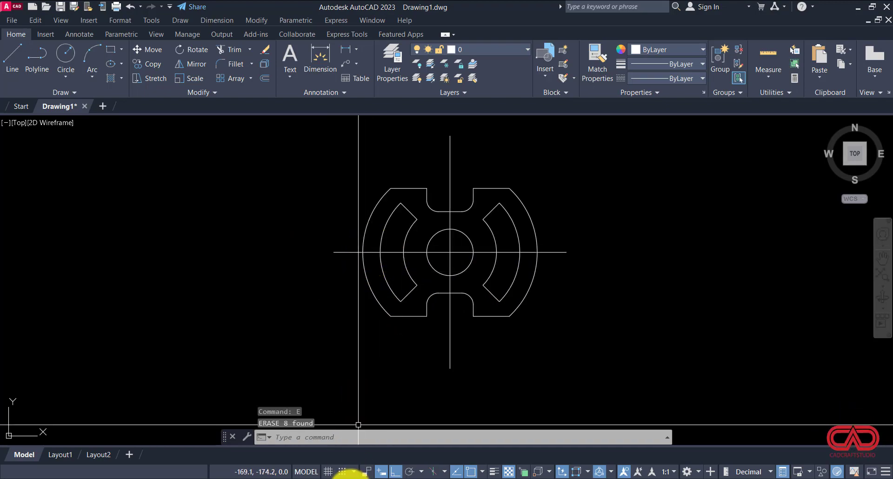
left_click(360, 440)
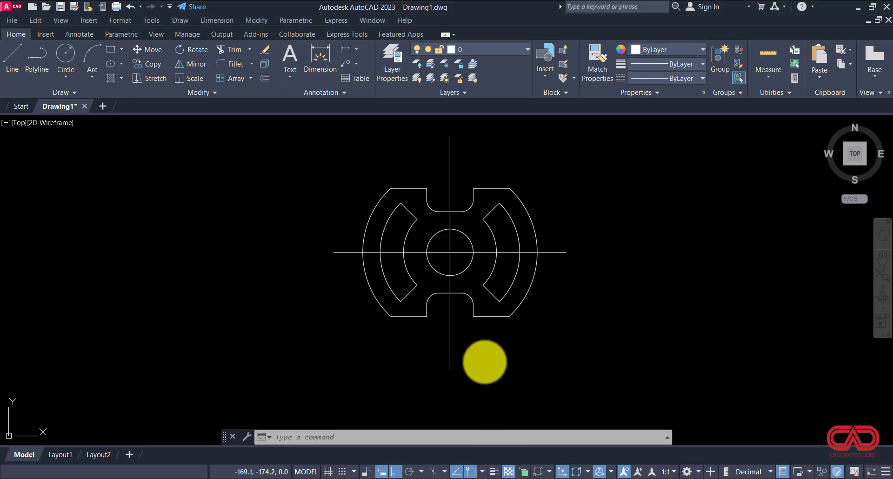
left_click(345, 49)
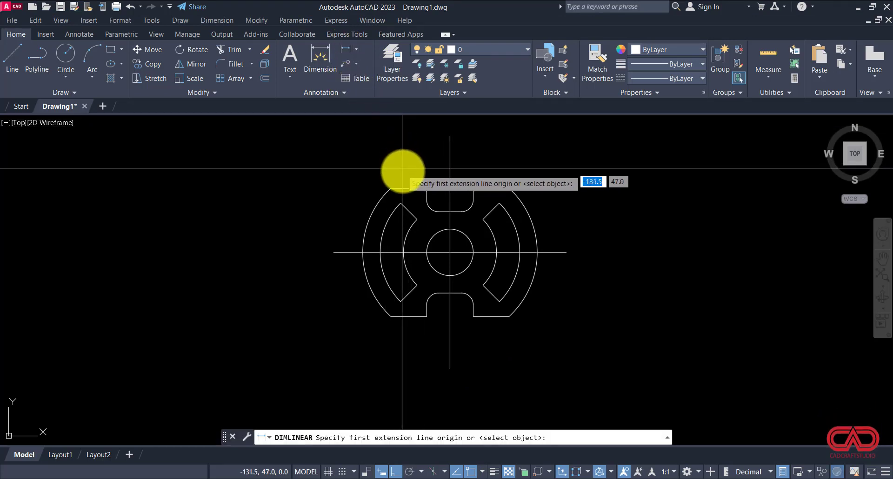
left_click(491, 188)
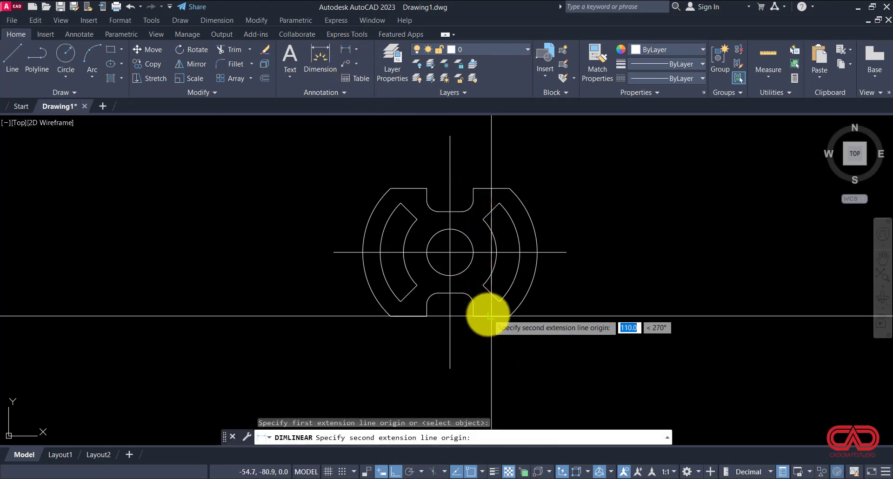
left_click(491, 316)
left_click(593, 313)
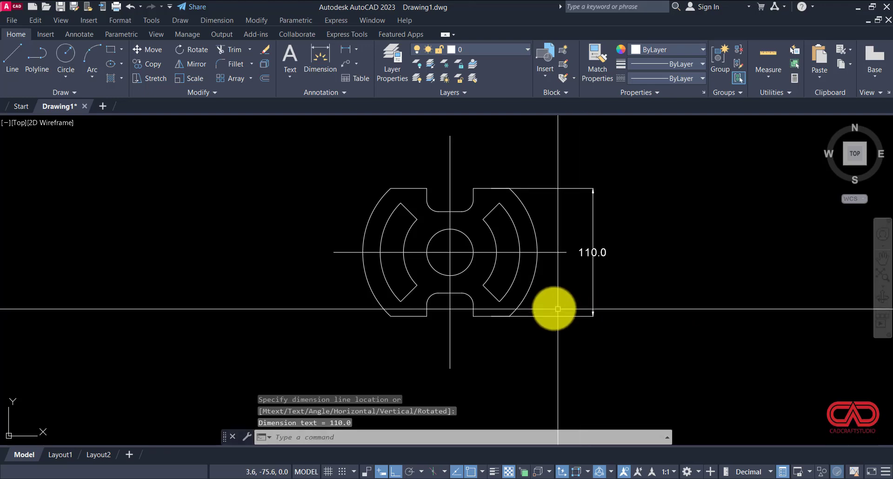
Add an aligned dimension between the inner edges of the lower and upper notches, placed to the left of the part.
type("da")
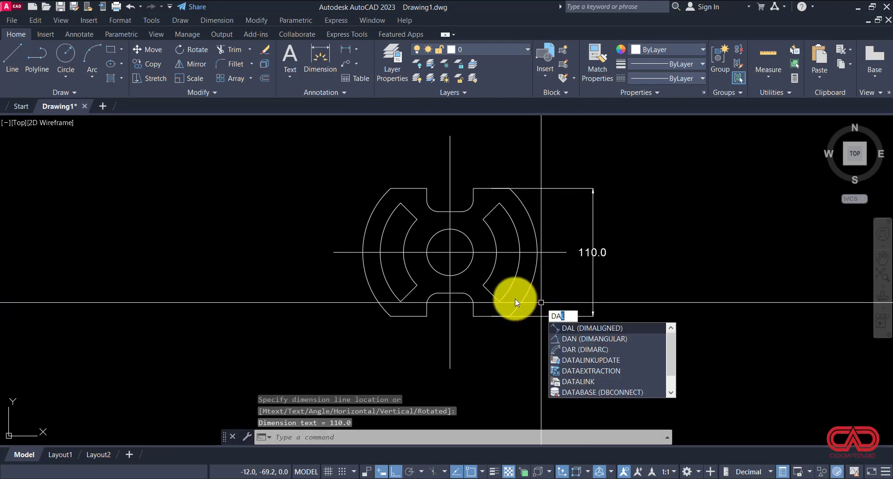
key("Return")
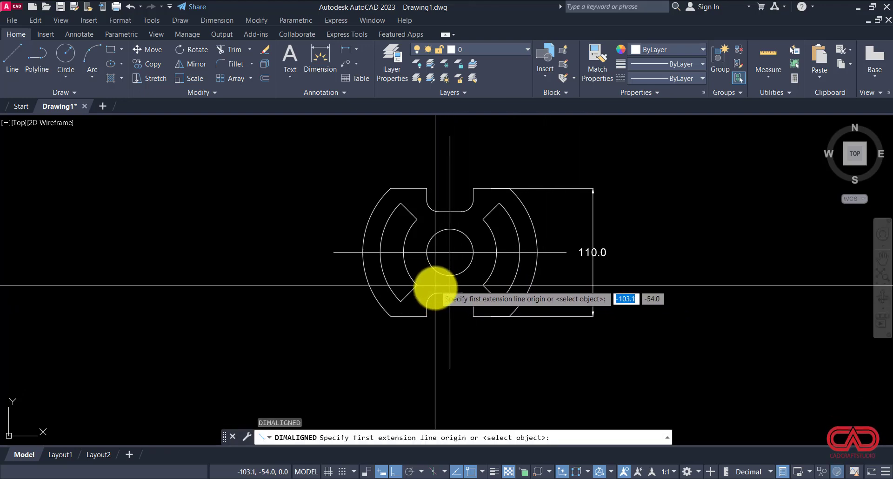
left_click(450, 293)
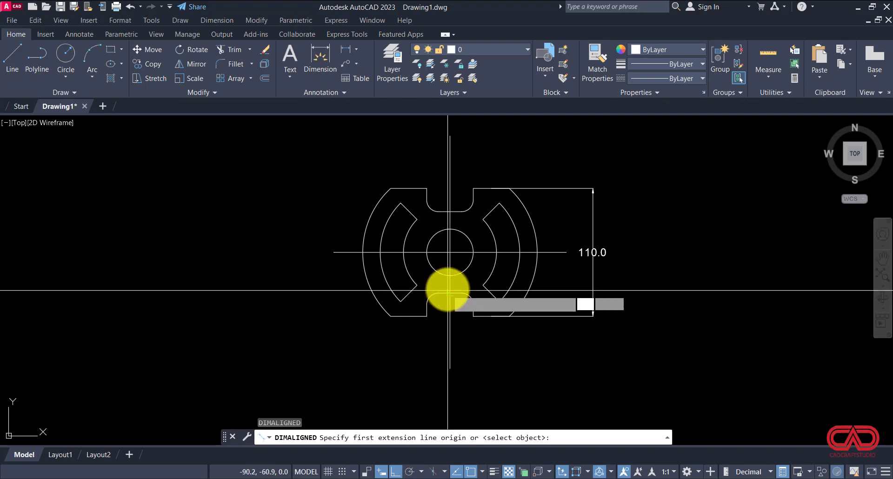
left_click(449, 211)
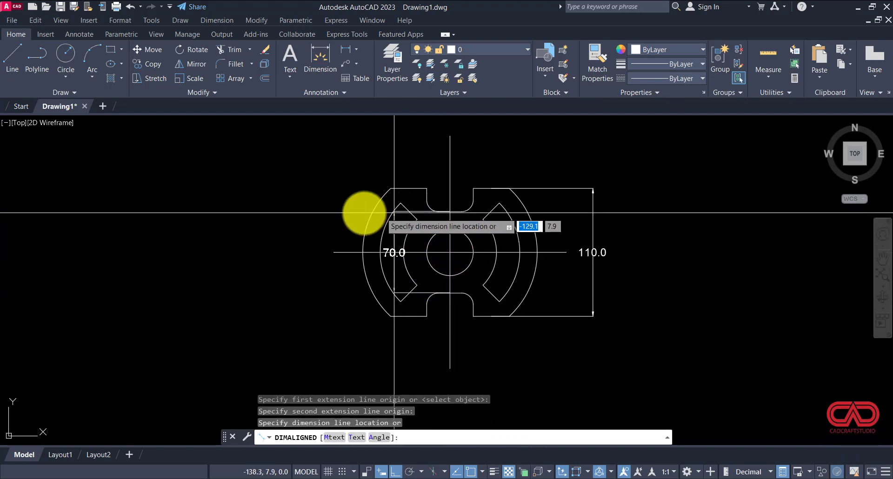
left_click(313, 210)
Dimension the lower notch's width with an aligned dimension between its two bottom corners, placed below the part.
scroll(454, 300, "up", 2)
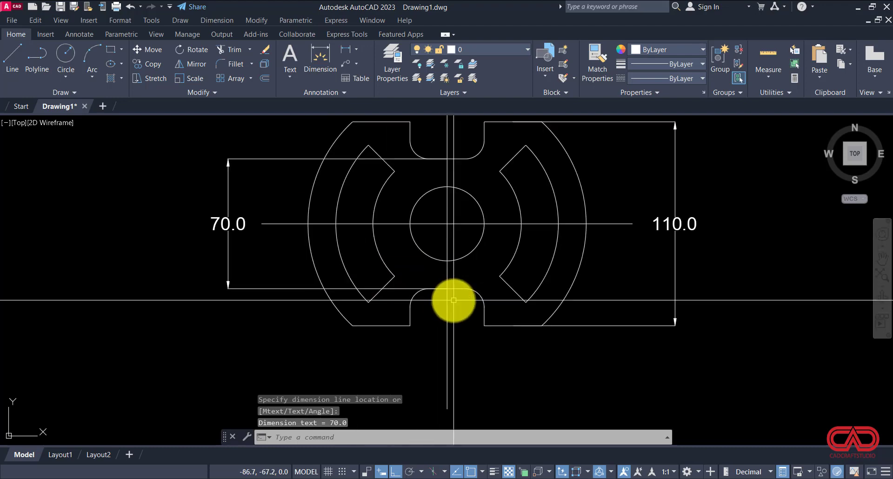
key("Return")
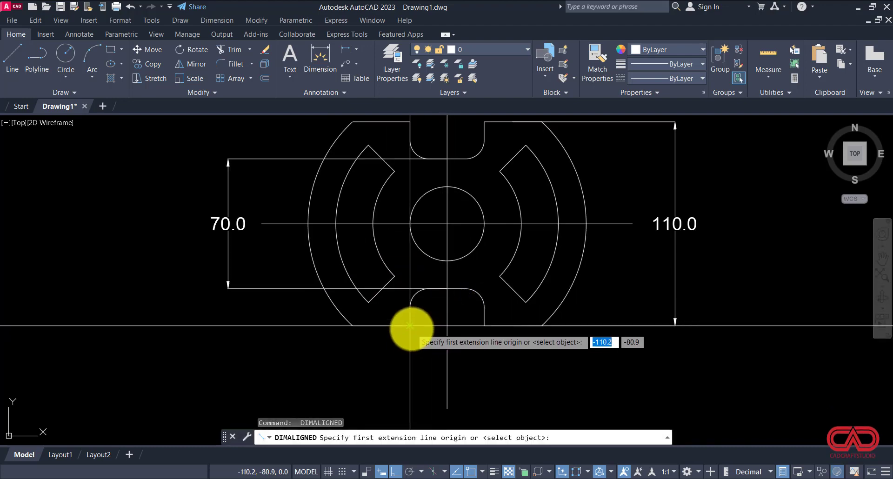
left_click(410, 326)
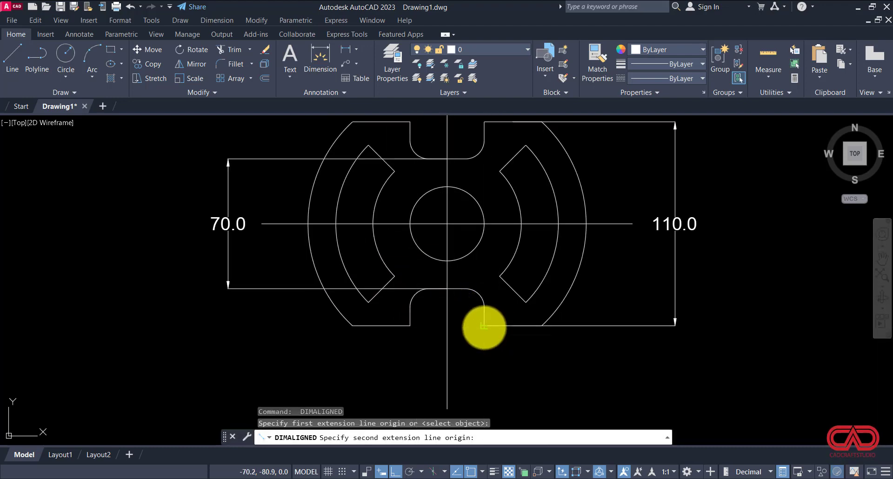
left_click(484, 325)
left_click(473, 362)
key("Escape")
Add an angular dimension between the two slanted end lines of the left arc slot, placed outside the notch-spacing dimension.
scroll(424, 353, "down", 2)
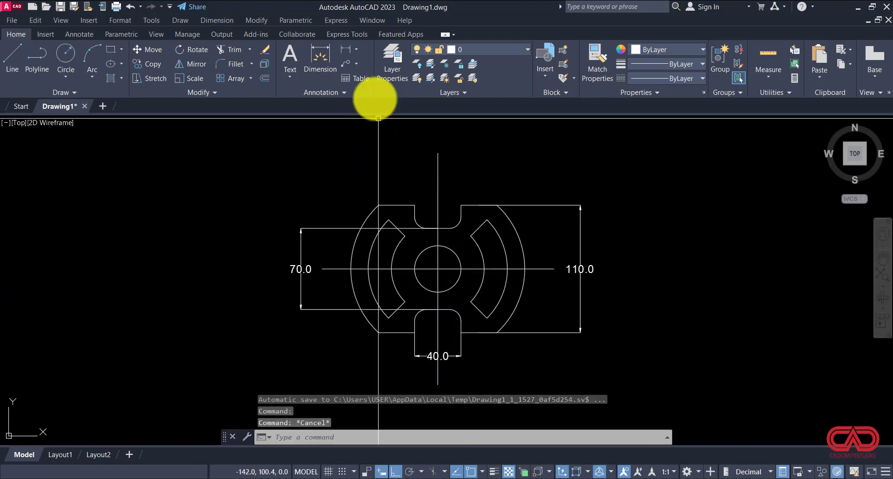
left_click(353, 51)
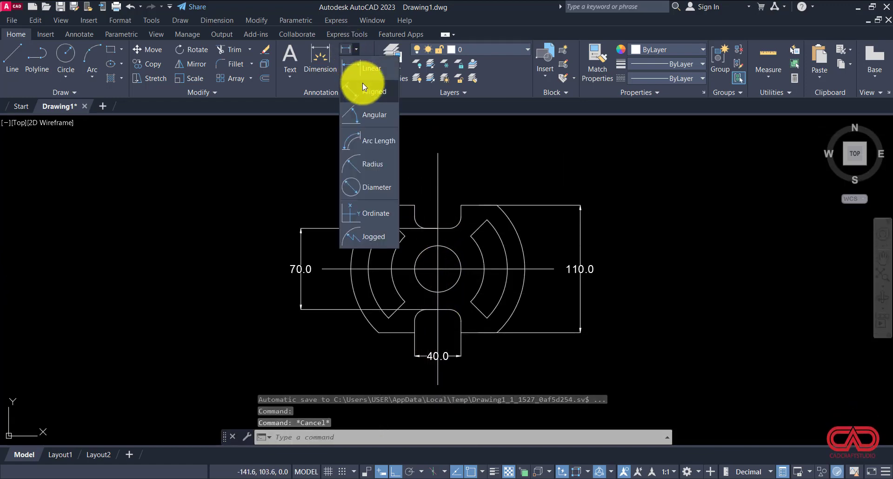
left_click(362, 114)
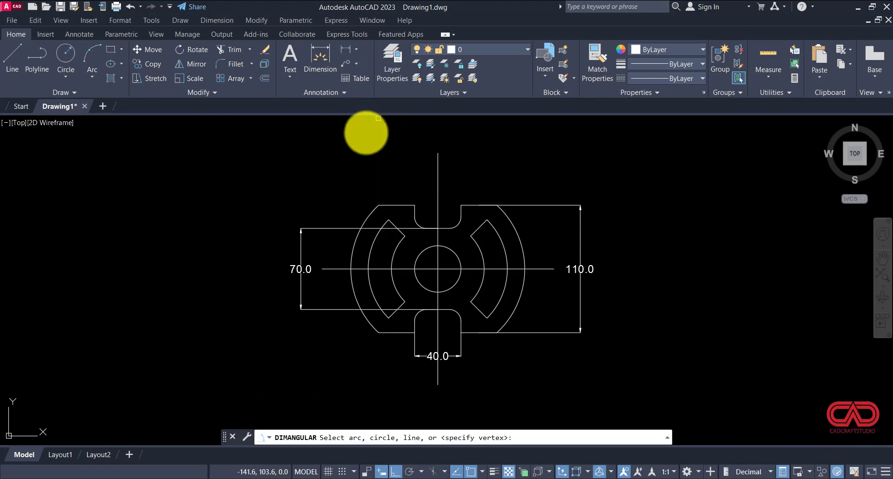
scroll(389, 216, "up", 4)
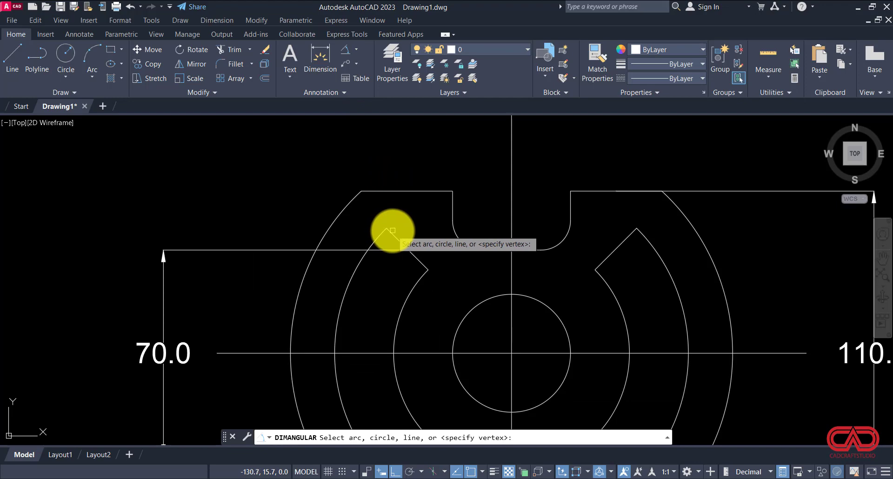
left_click(395, 238)
scroll(409, 175, "down", 4)
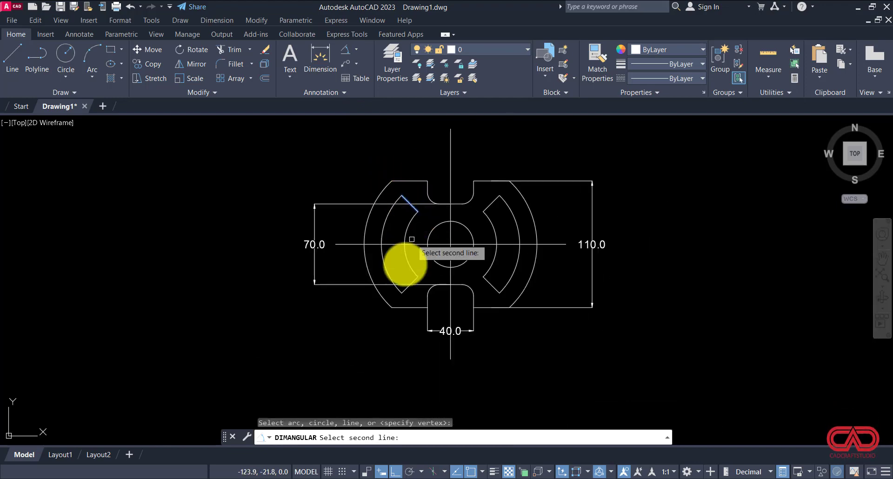
scroll(405, 289, "up", 5)
left_click(403, 285)
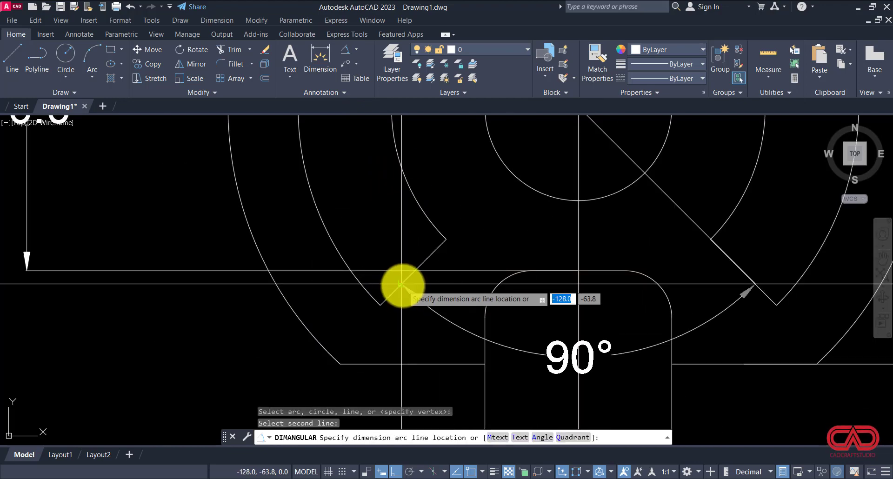
scroll(400, 285, "down", 5)
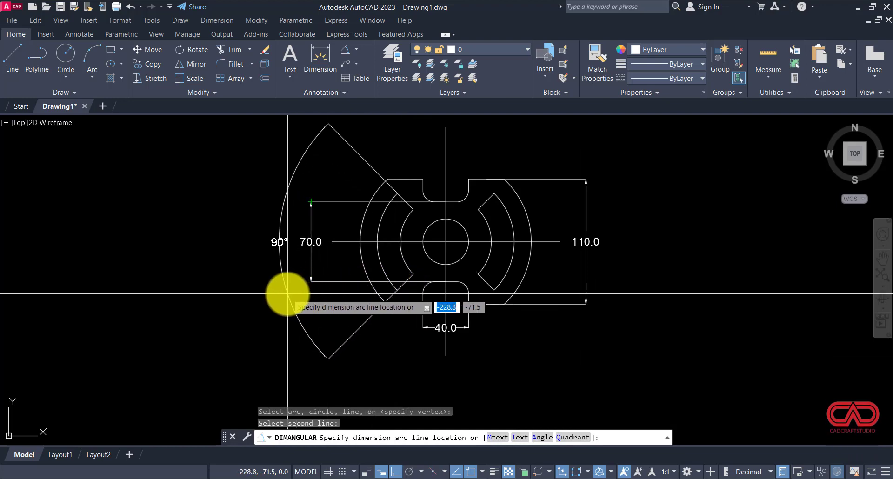
left_click(288, 293)
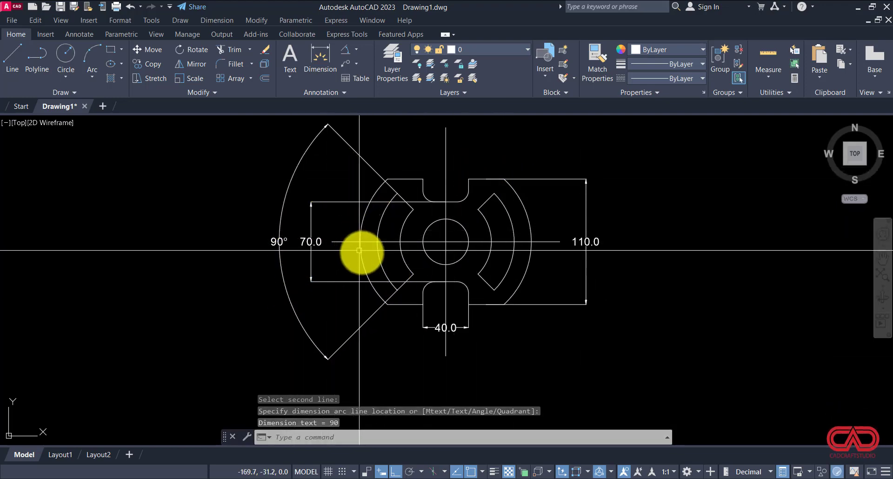
Add a radius dimension to the centre circle, with its text outside the outline at the upper right.
left_click(356, 47)
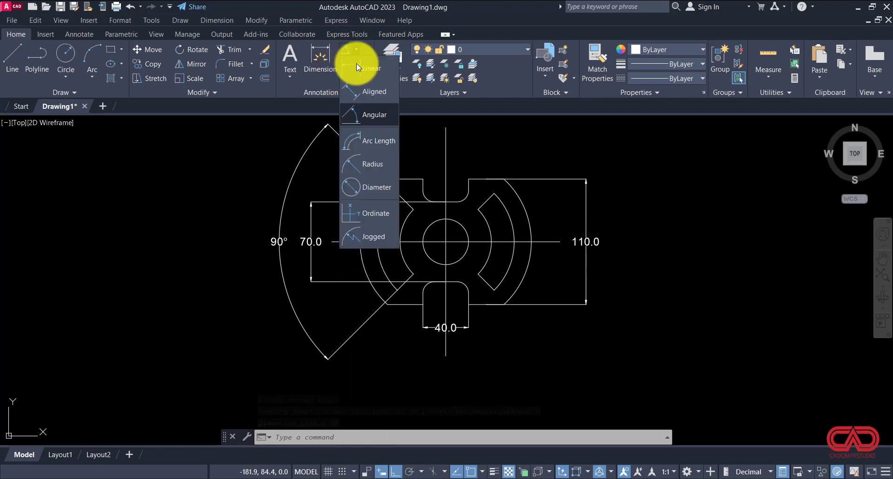
left_click(364, 164)
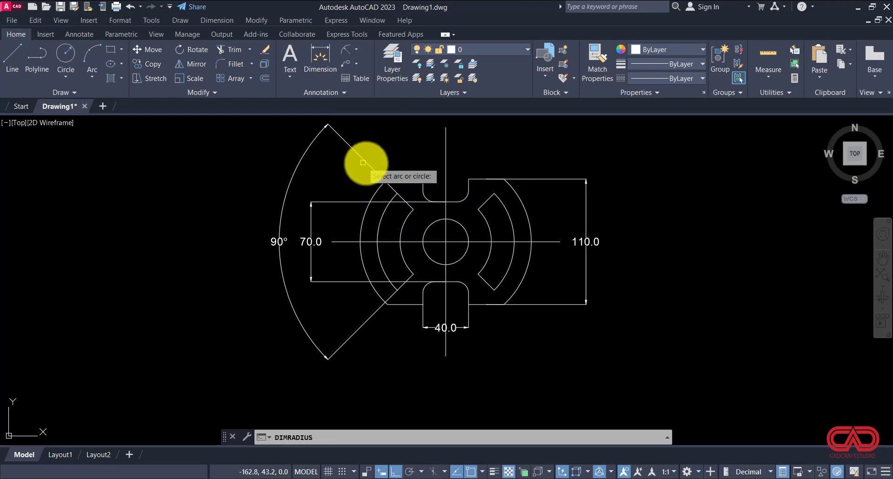
scroll(449, 178, "up", 3)
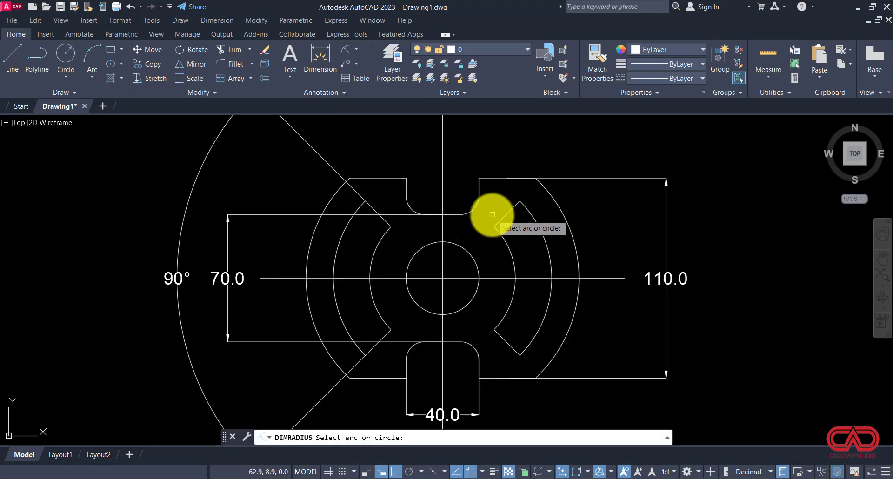
left_click(469, 254)
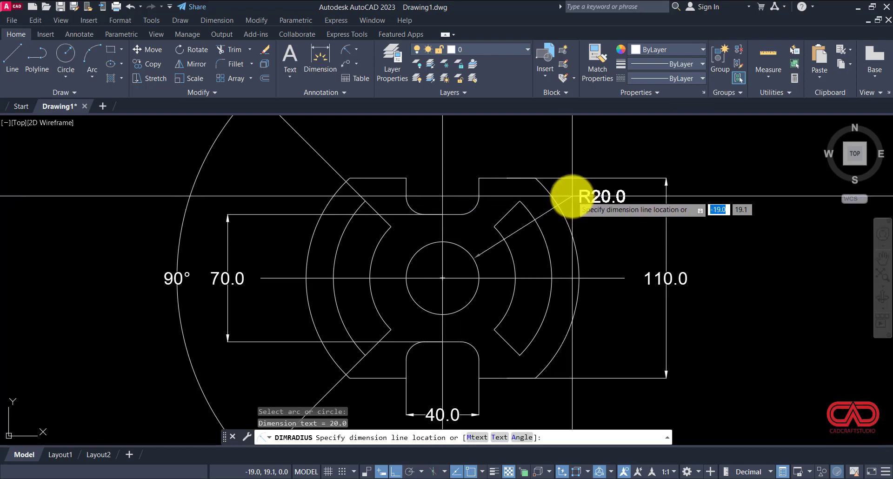
left_click(572, 198)
Add radius dimensions to the right slot's inner and outer arcs, stacking their texts below the centre circle's radius text.
left_click(349, 49)
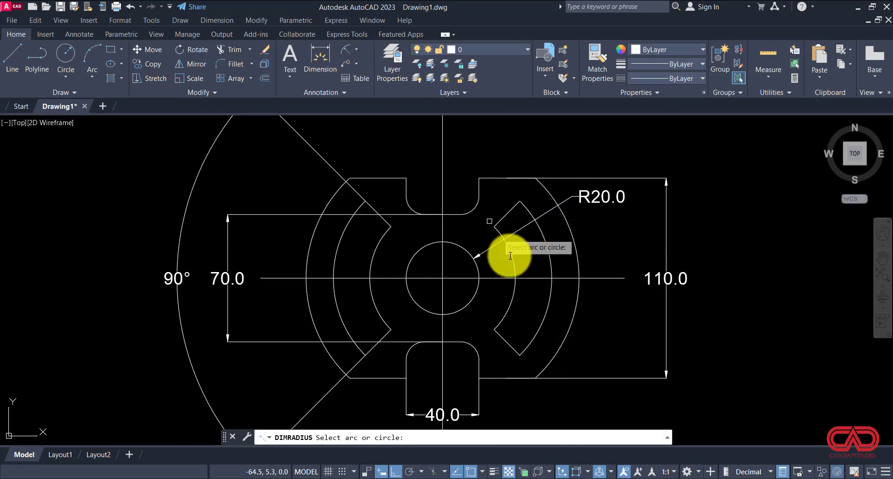
left_click(512, 263)
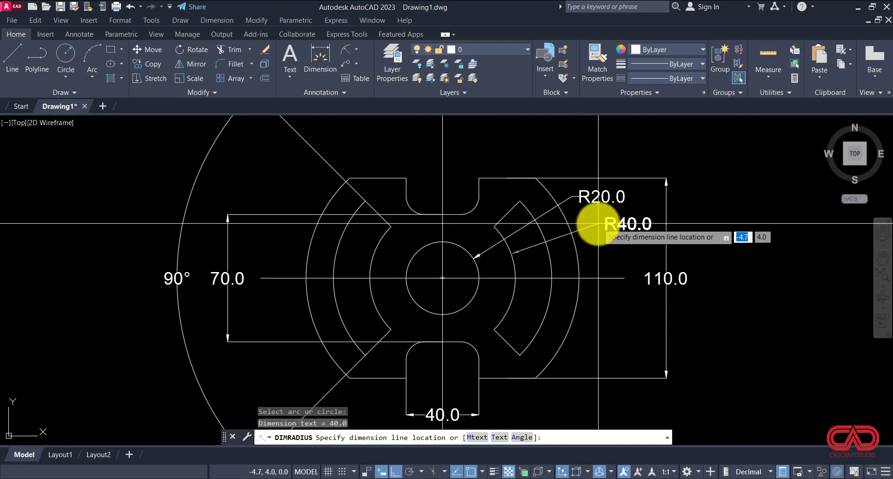
left_click(597, 222)
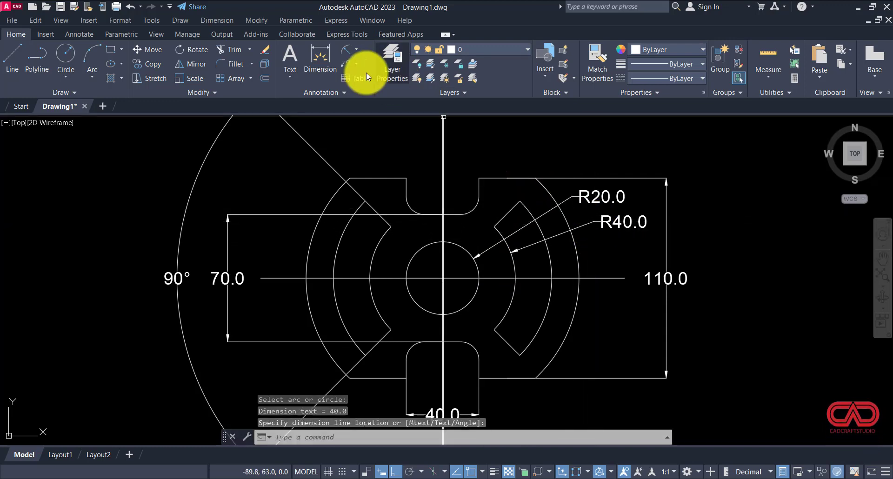
left_click(344, 49)
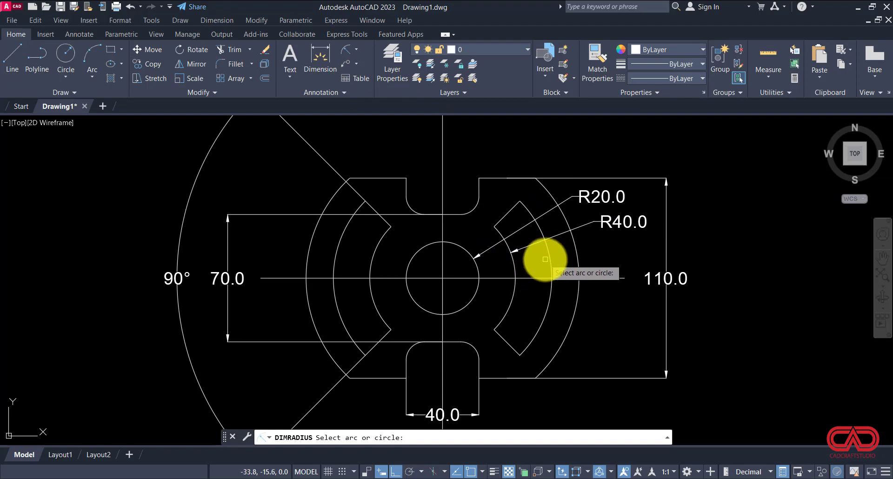
left_click(548, 259)
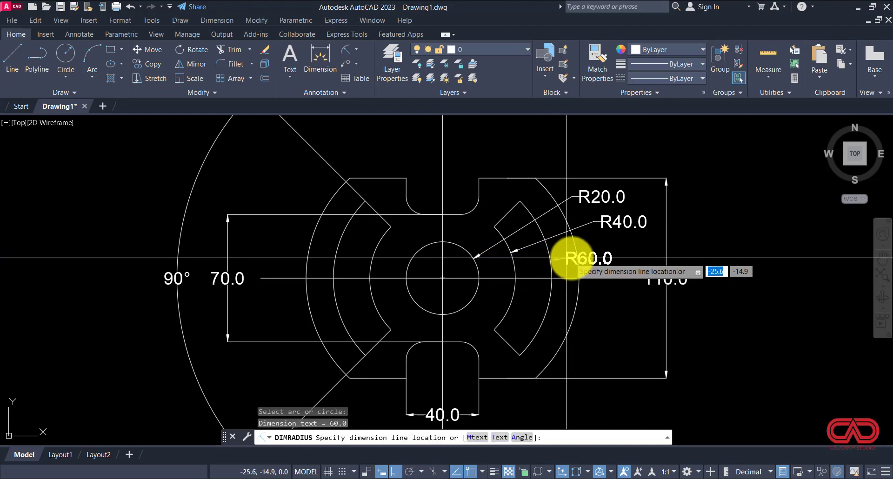
left_click(598, 253)
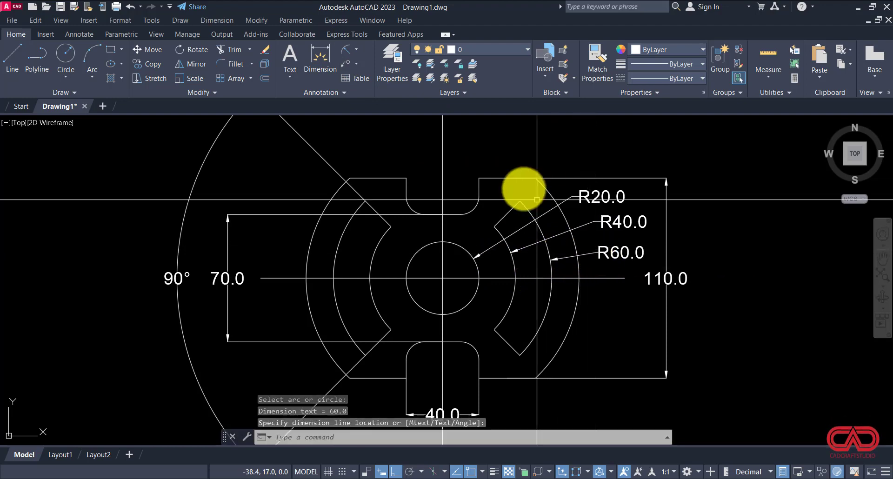
Add a radius dimension to the right outer arc of the outline, with its text just outside the arc below the horizontal centreline.
left_click(344, 54)
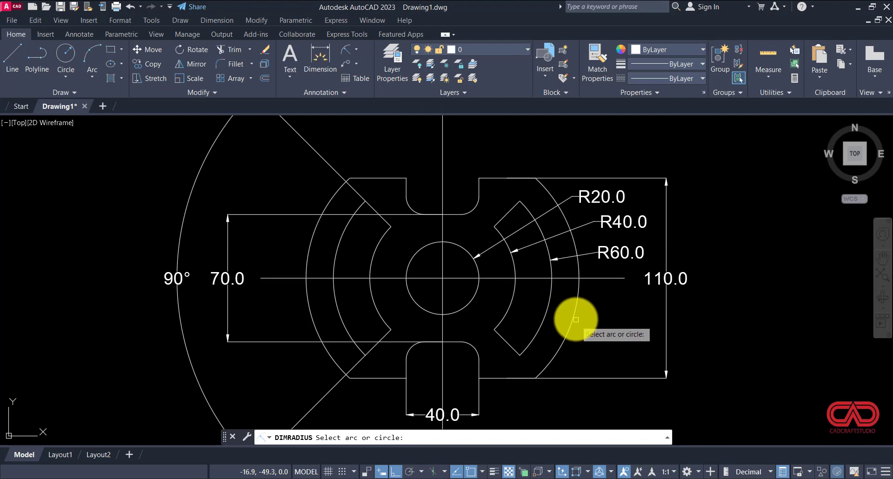
left_click(576, 319)
left_click(602, 309)
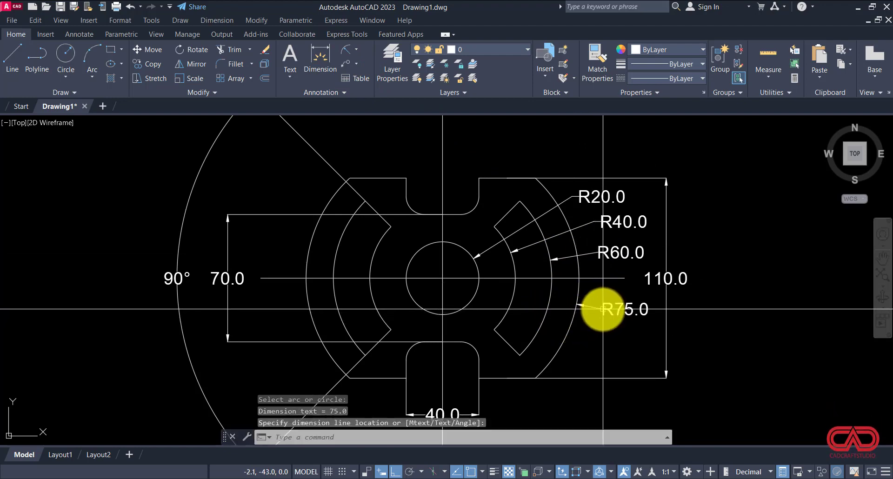
Add a radius dimension to the lower-left fillet of the upper notch, with its text inside the notch.
left_click(346, 51)
scroll(414, 139, "up", 2)
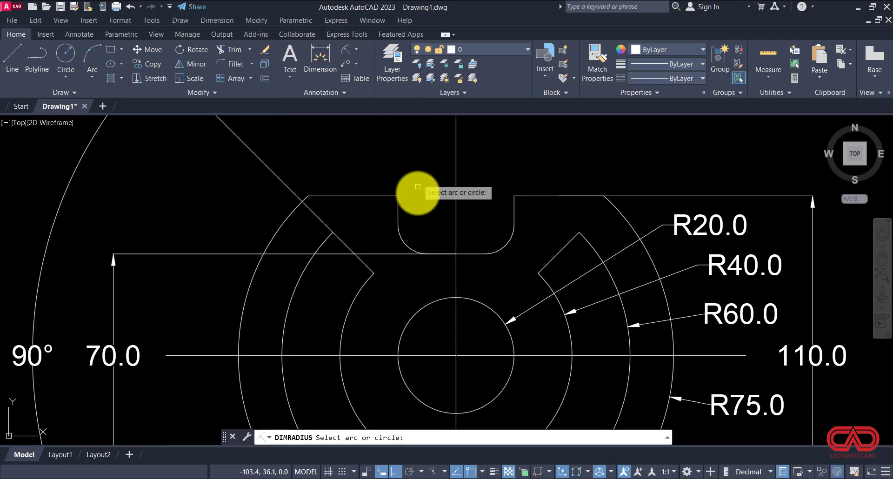
left_click(407, 241)
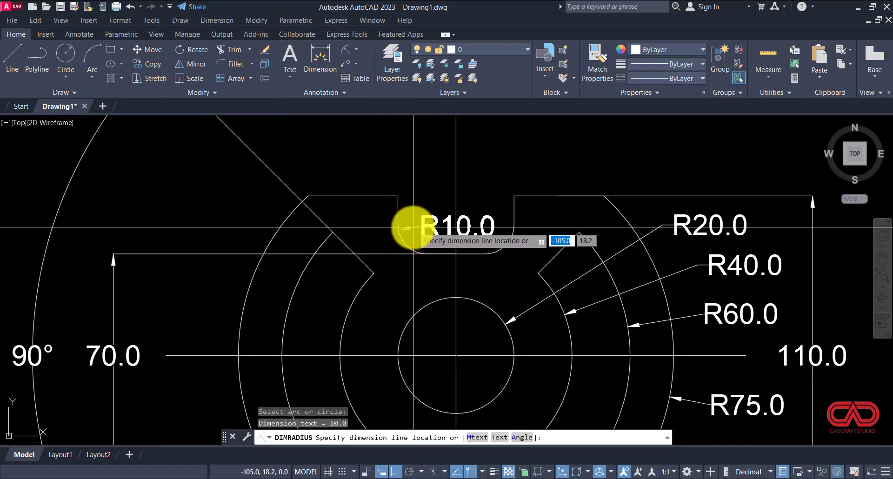
left_click(411, 238)
Draw a quick leader with Ortho off, from inside the part just below the right slot's lower corner to a horizontal landing below the outline.
scroll(408, 198, "down", 4)
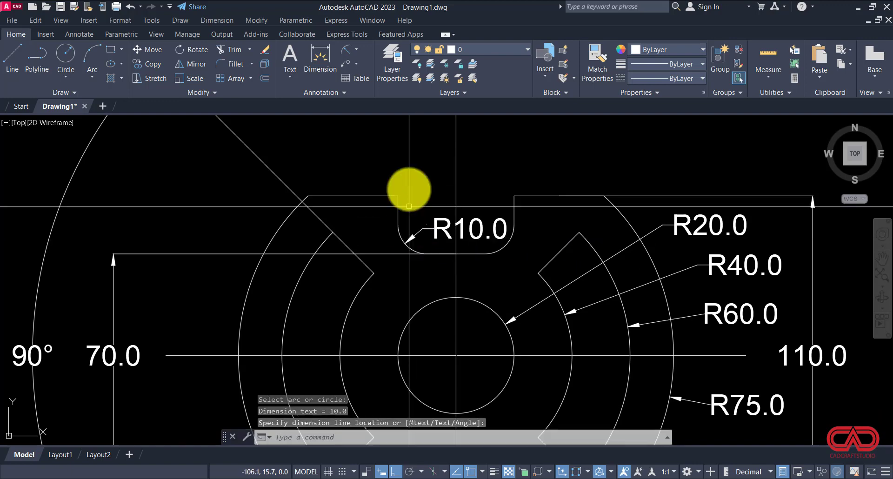
scroll(482, 174, "down", 2)
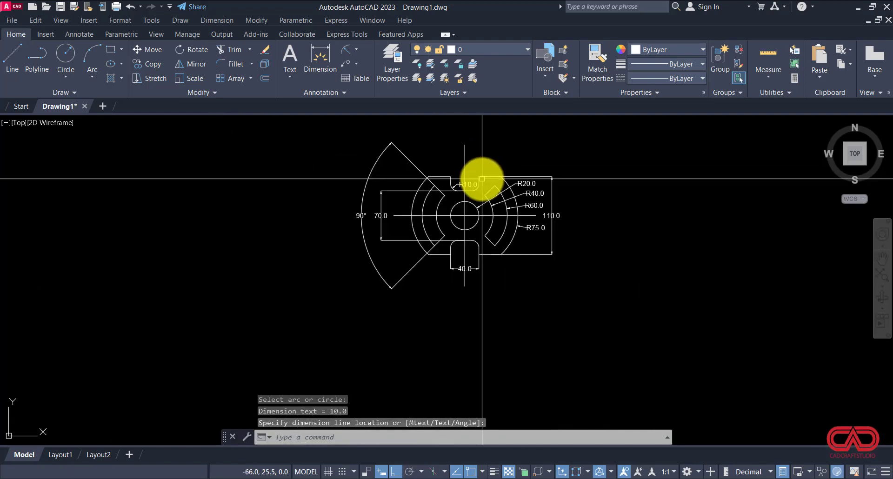
scroll(505, 253, "up", 2)
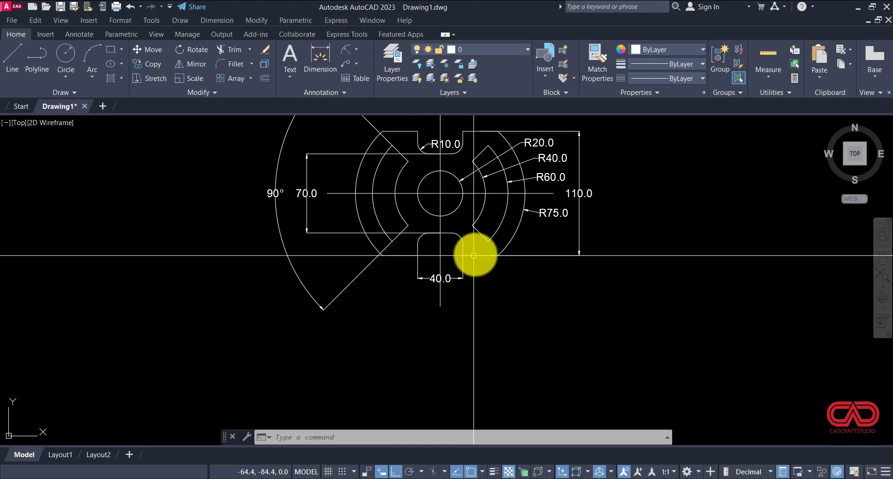
scroll(491, 241, "up", 4)
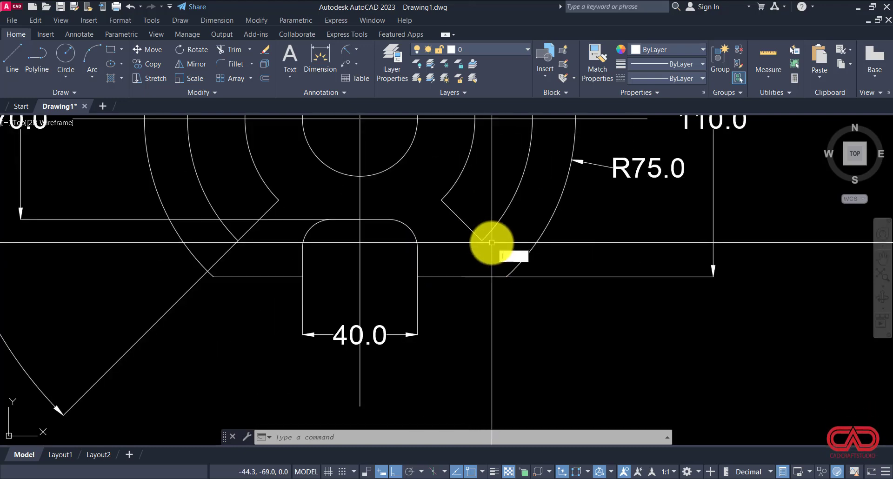
type("le")
key("Return")
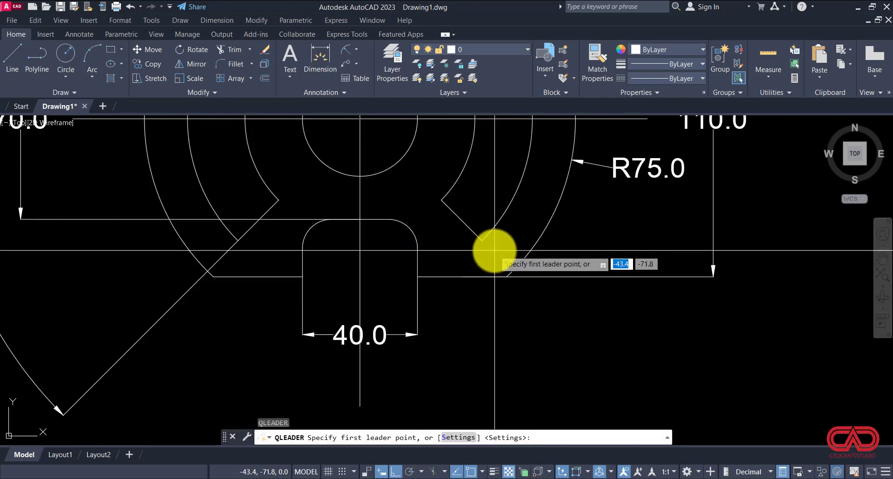
left_click(494, 252)
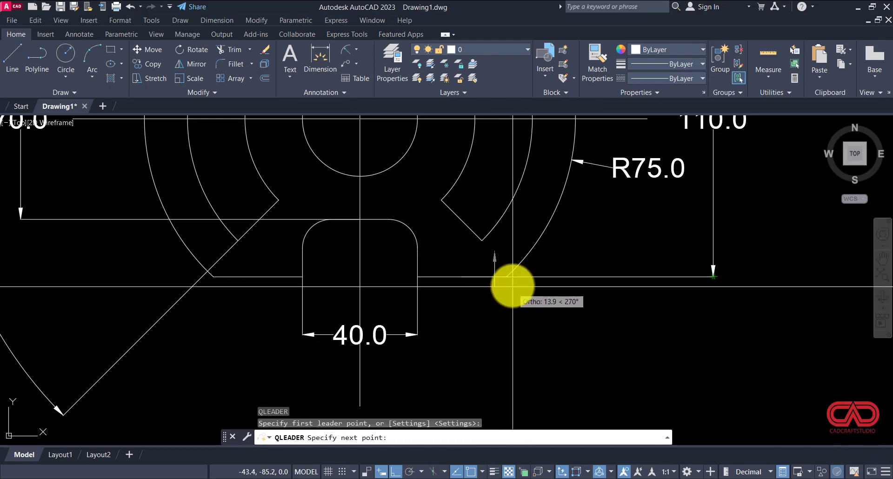
scroll(511, 285, "down", 4)
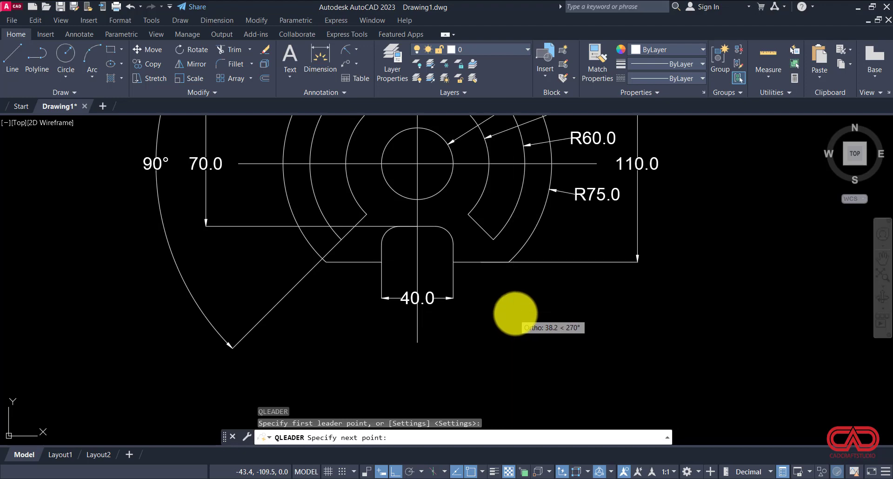
key("F8")
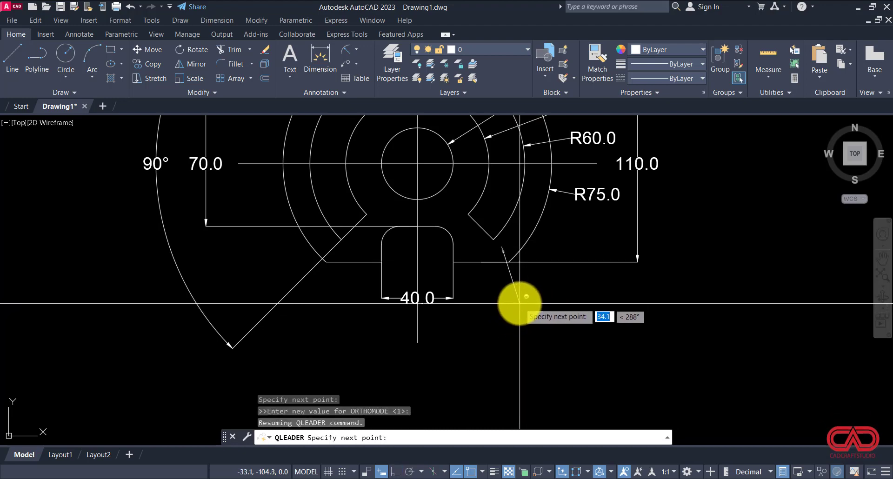
left_click(523, 301)
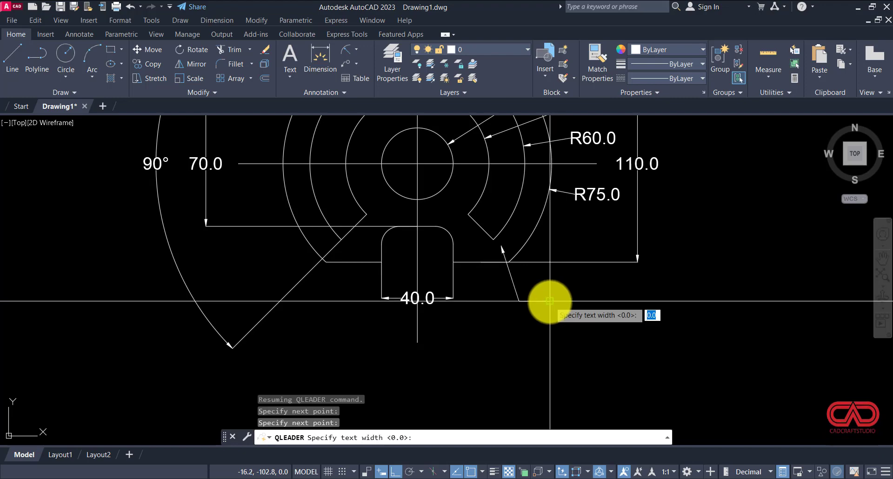
End the leader without text and open a multiline text box at its tail with text height 7.0.
key("Escape")
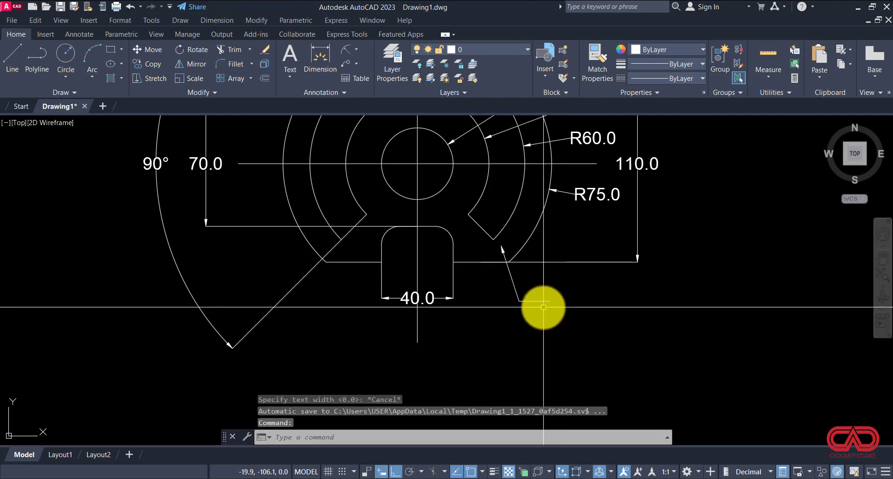
type("mt")
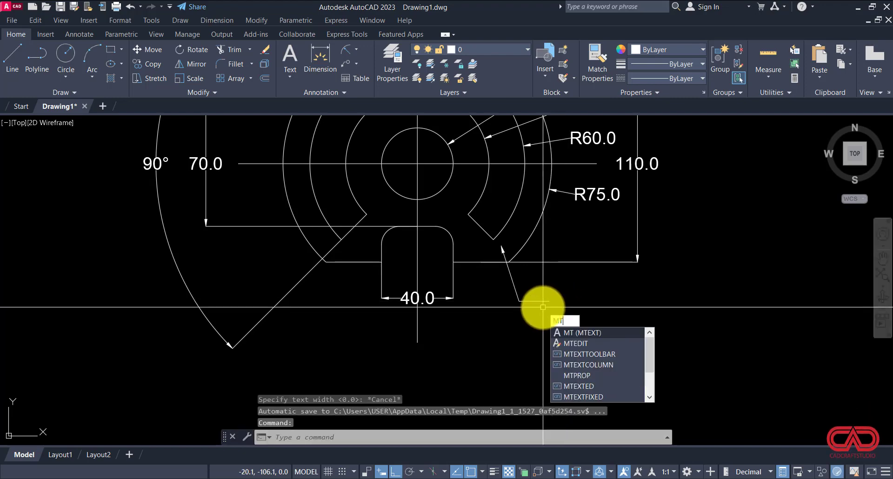
key("Return")
left_click(550, 302)
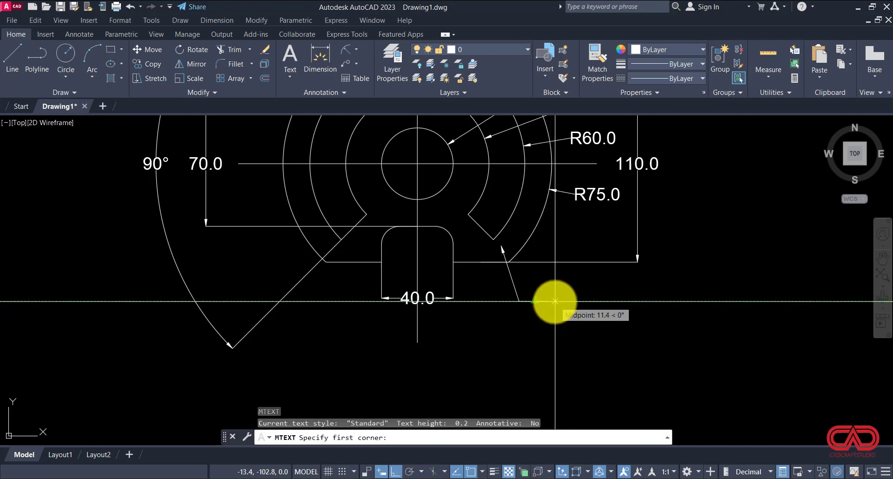
left_click(610, 321)
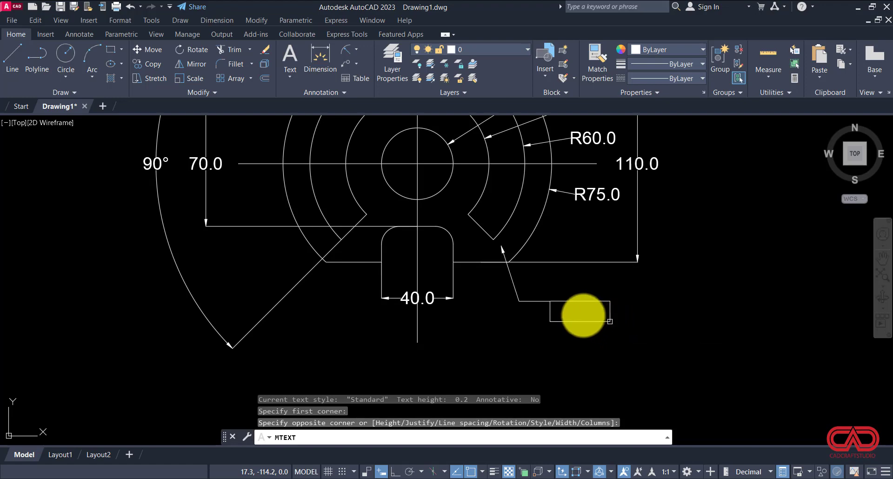
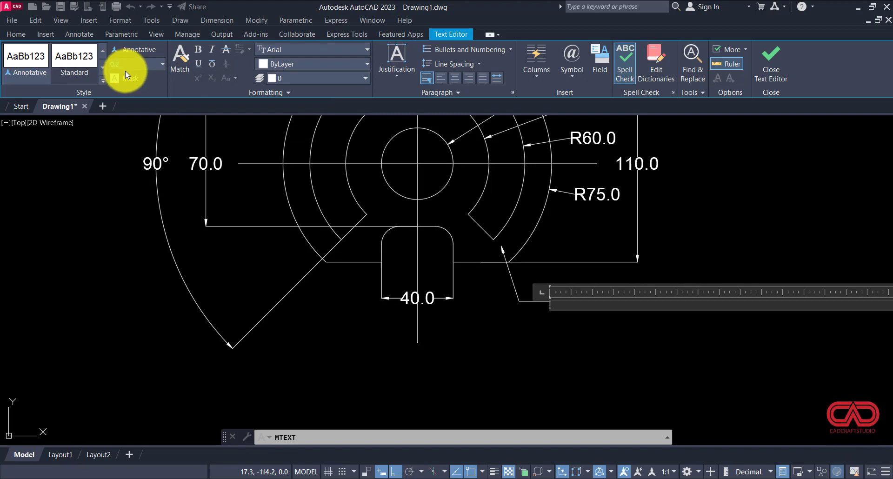
key("Return")
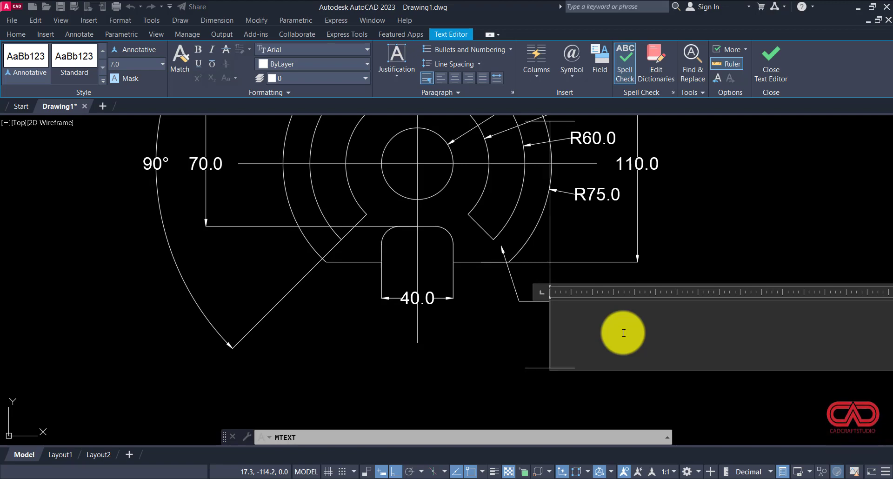
Write the note THIC=8 in the text box at the leader's tail and finish the text.
type("t")
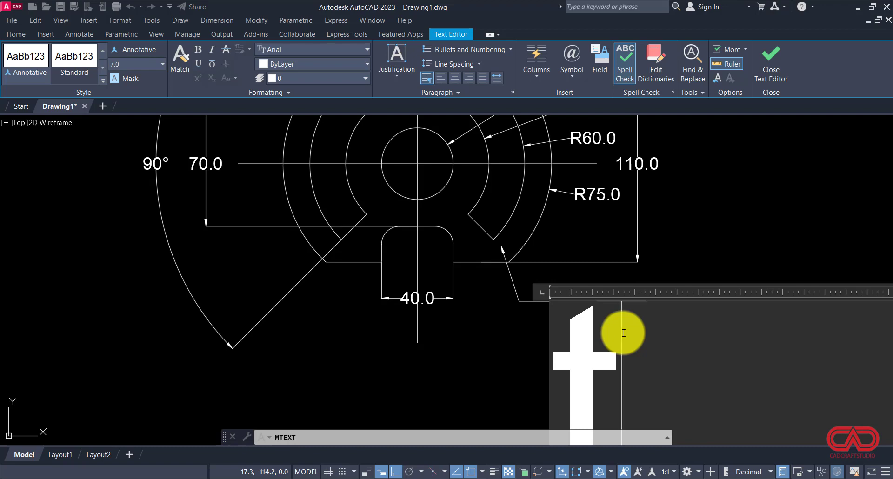
scroll(597, 285, "down", 2)
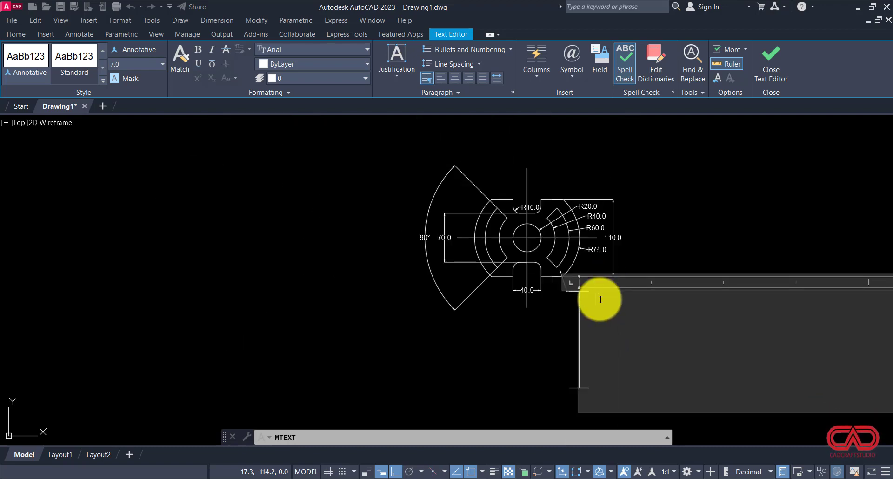
type("H")
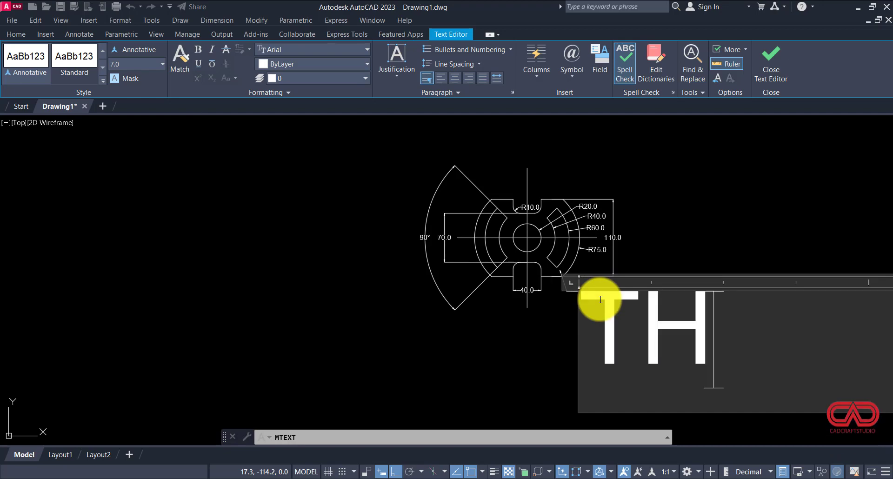
type("IC")
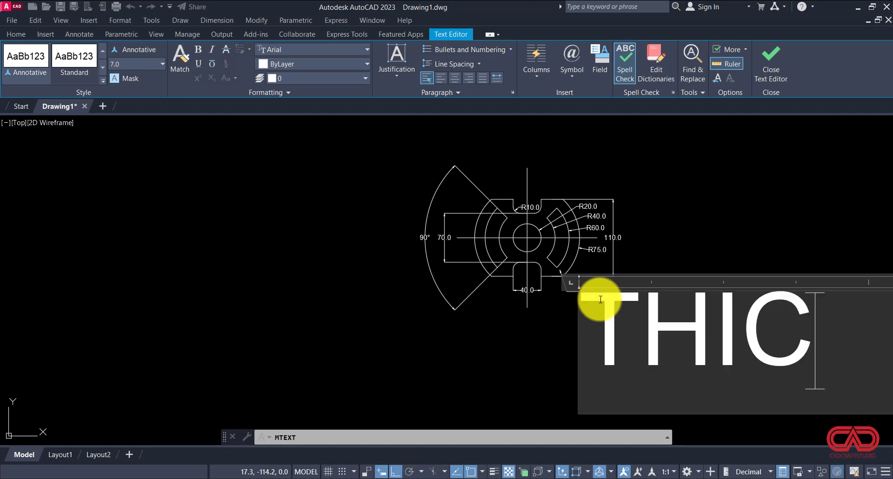
type("=8")
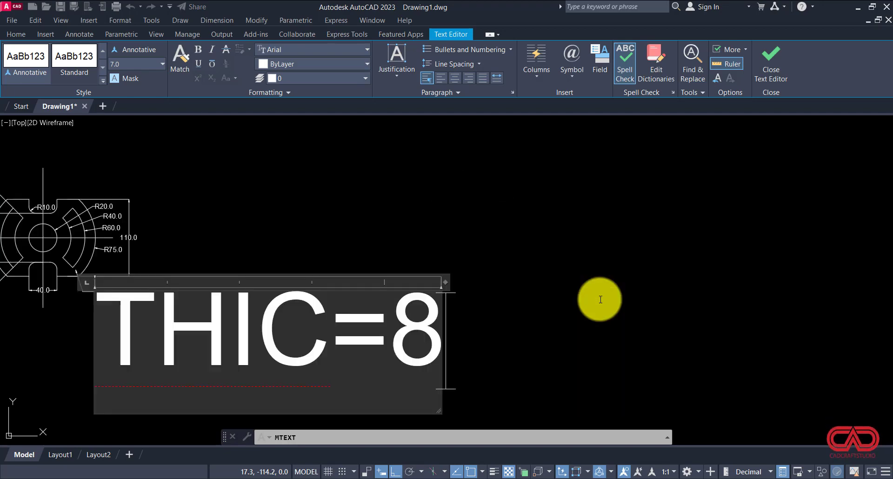
scroll(654, 275, "down", 2)
left_click(521, 225)
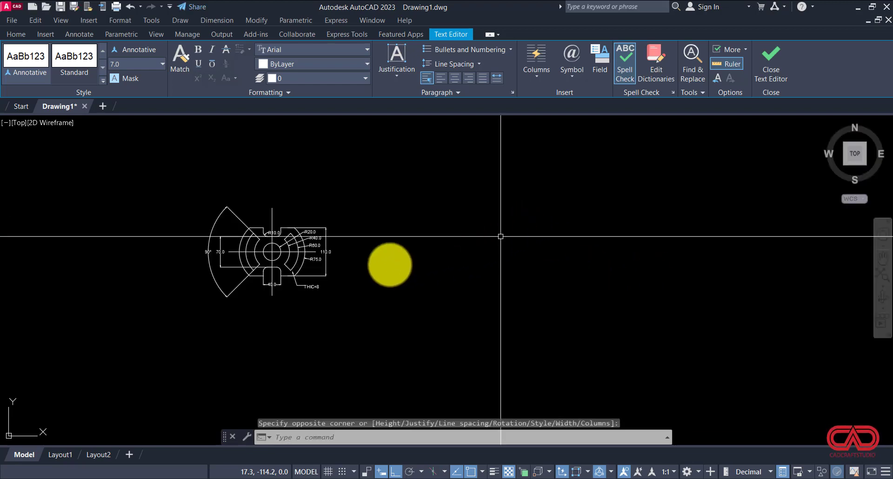
scroll(263, 291, "up", 5)
scroll(357, 265, "up", 2)
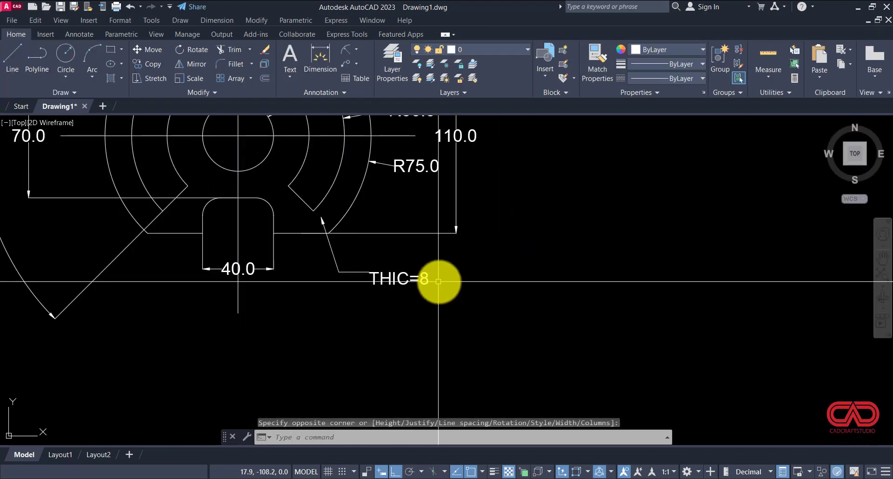
scroll(391, 290, "down", 4)
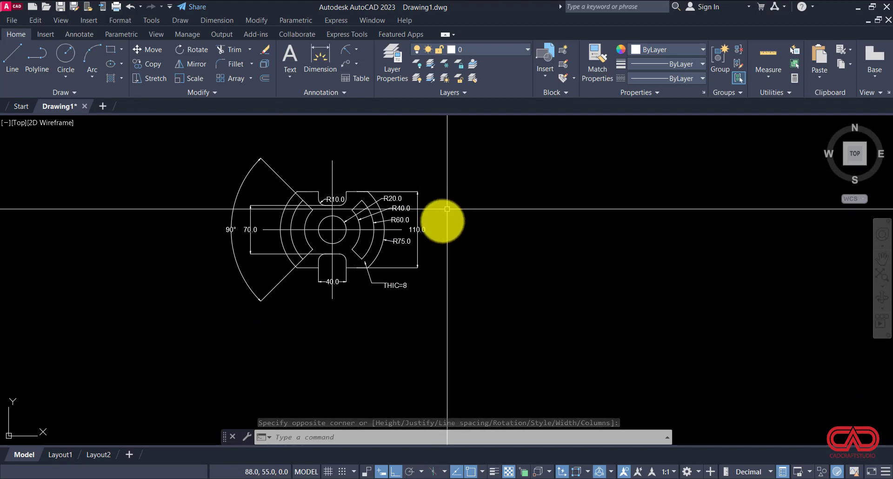
scroll(451, 212, "down", 2)
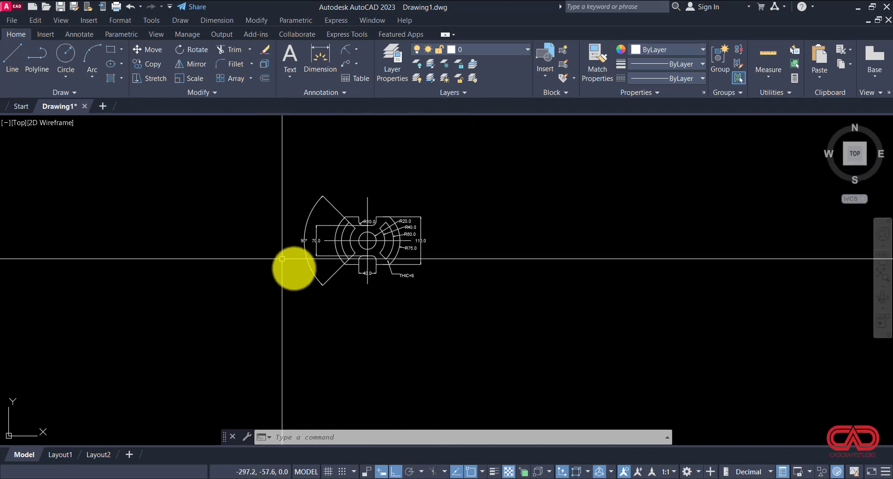
left_click(472, 158)
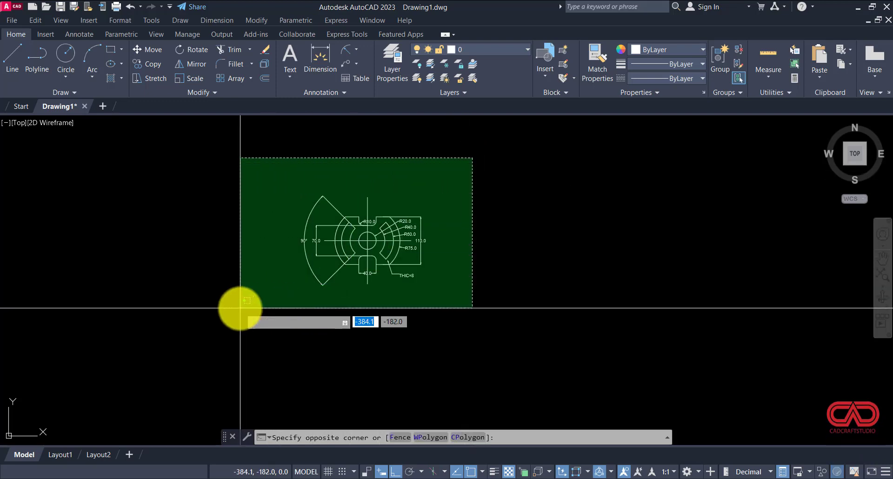
left_click(256, 314)
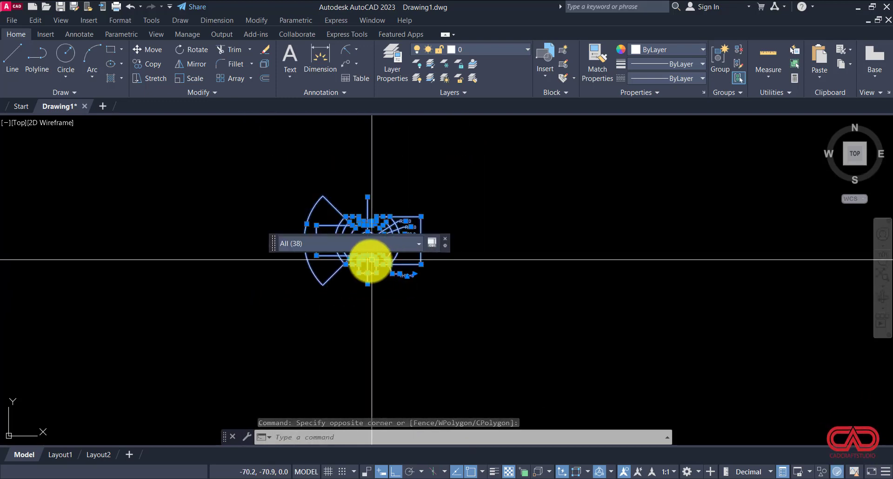
scroll(313, 263, "up", 2)
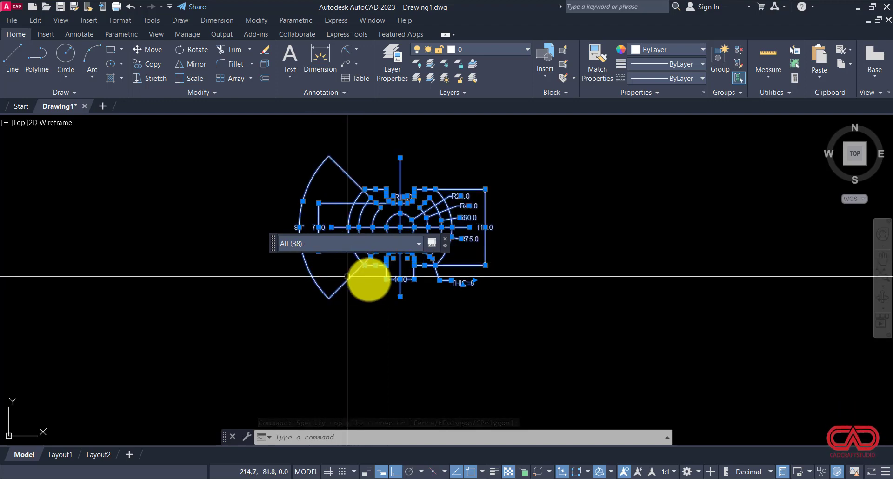
key("Escape")
scroll(460, 223, "down", 2)
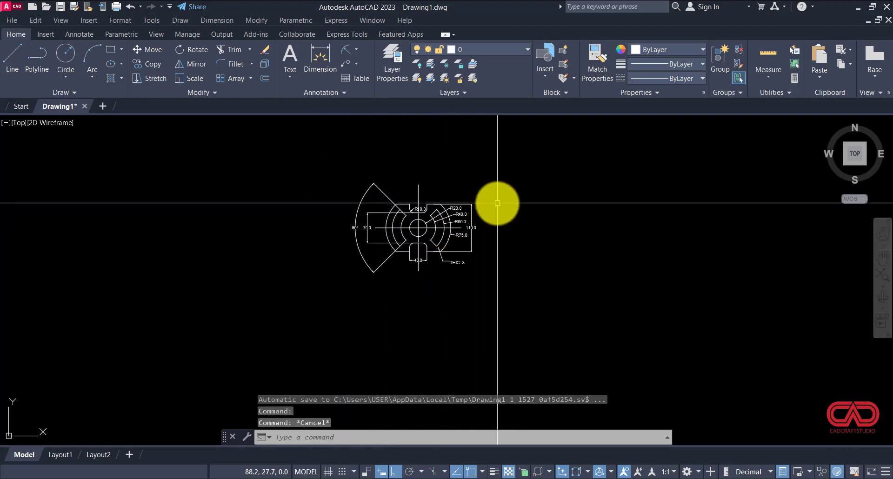
Copy the whole dimensioned drawing horizontally to the empty area on its right.
left_click(536, 175)
left_click(312, 299)
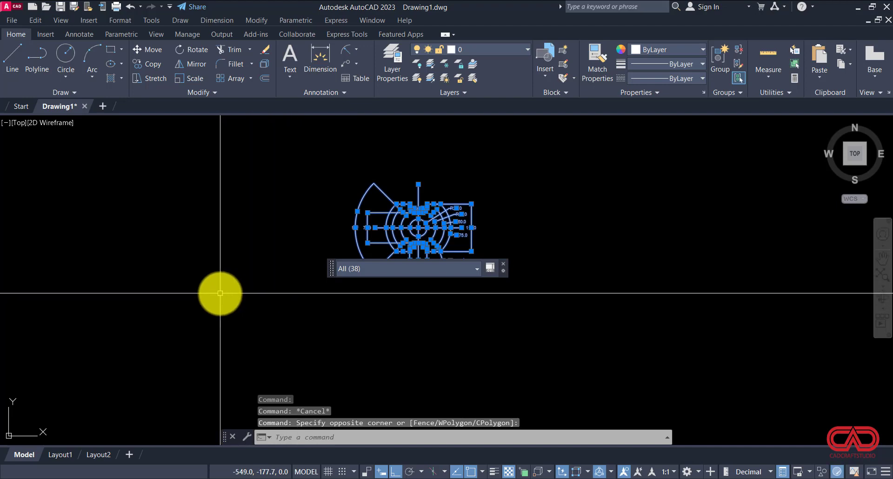
type("CO")
key("Return")
left_click(198, 261)
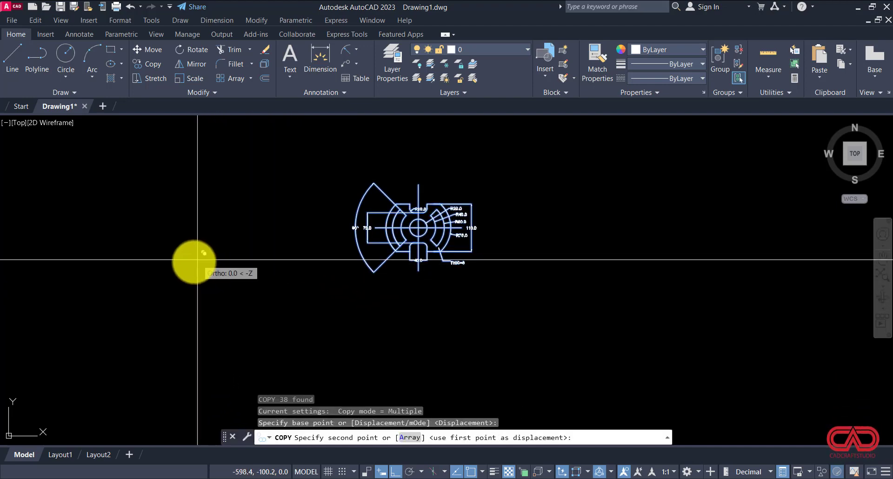
scroll(194, 262, "down", 3)
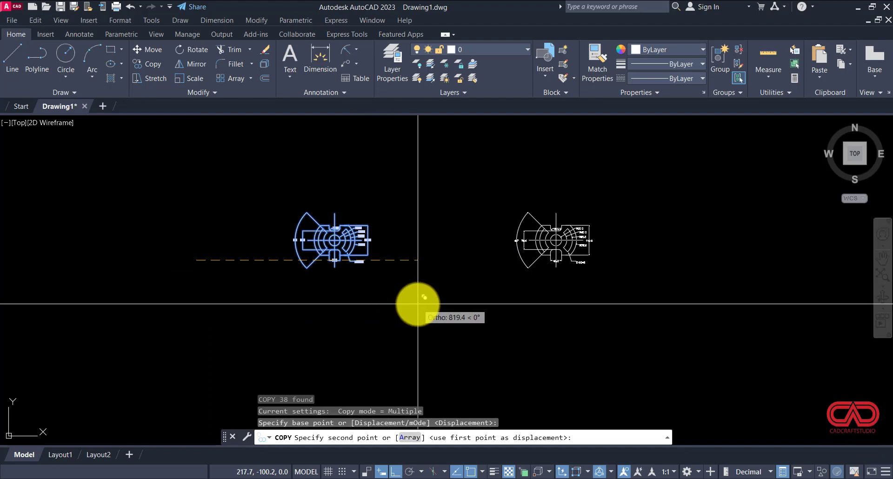
left_click(434, 299)
key("Escape")
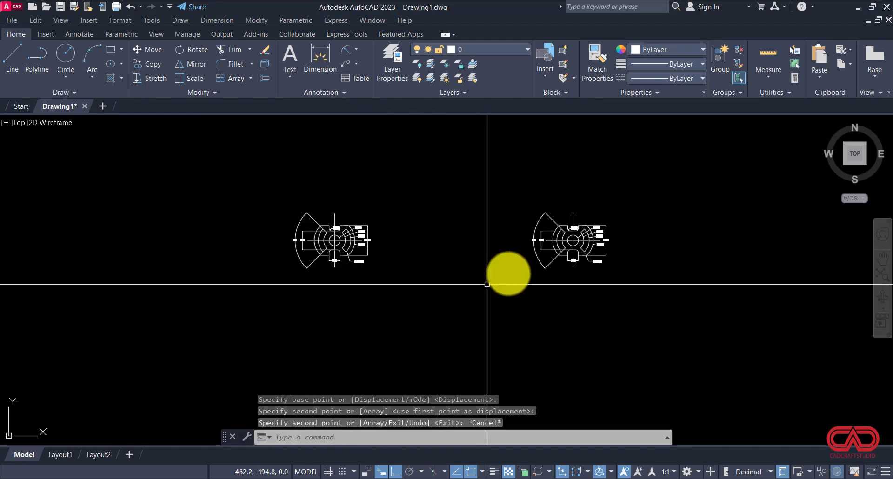
scroll(574, 246, "up", 3)
scroll(569, 237, "up", 2)
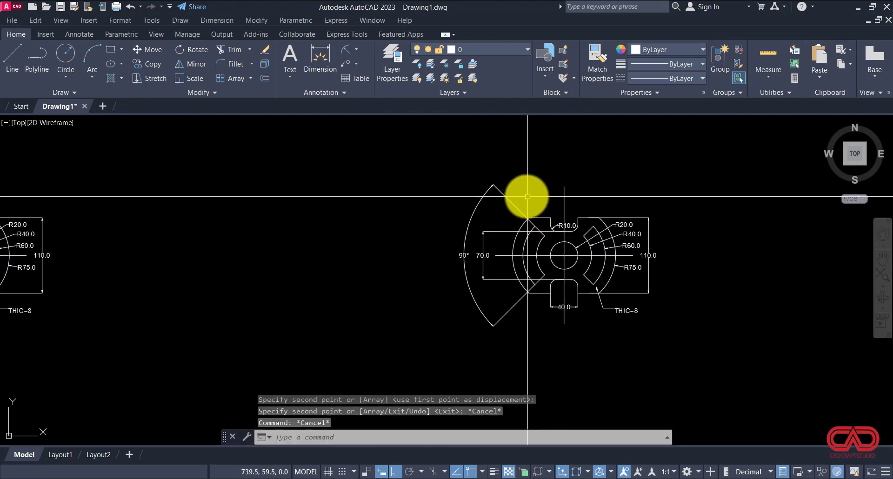
scroll(653, 253, "down", 4)
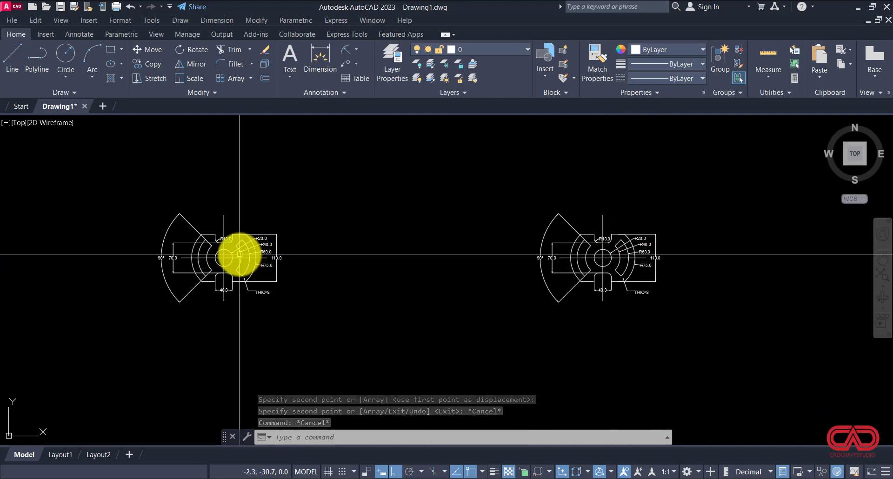
scroll(183, 257, "up", 3)
scroll(183, 257, "up", 8)
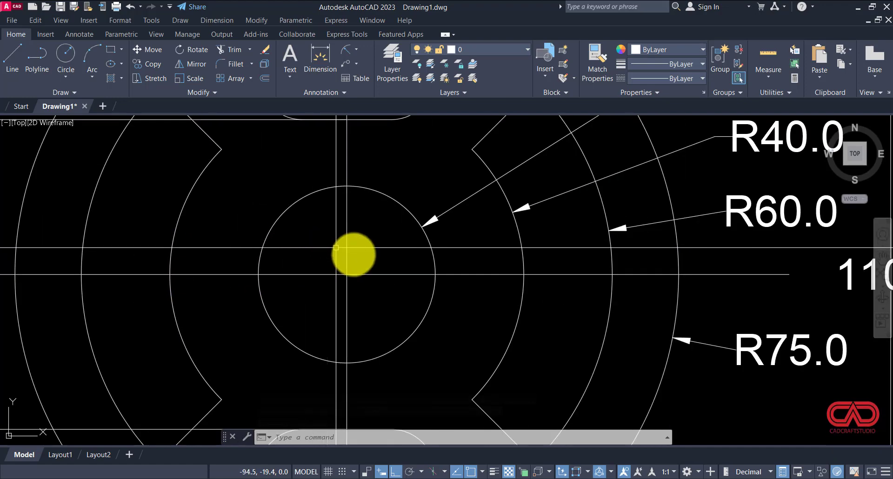
left_click(385, 264)
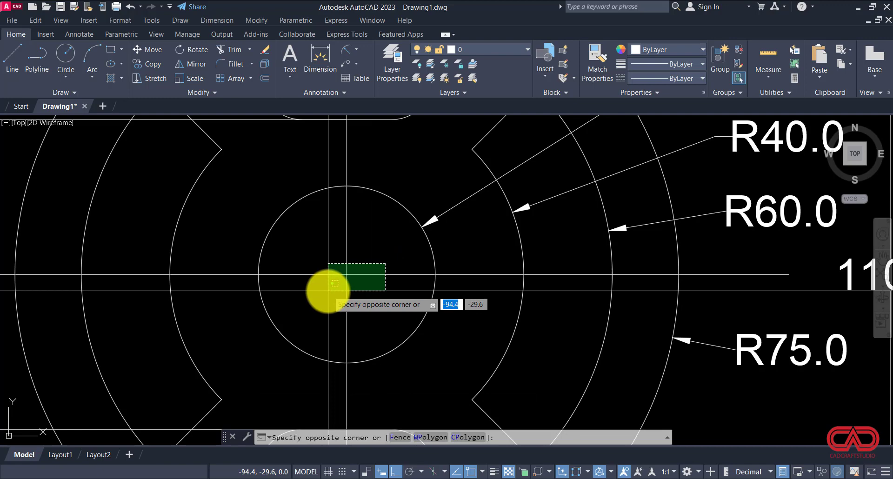
key("Escape")
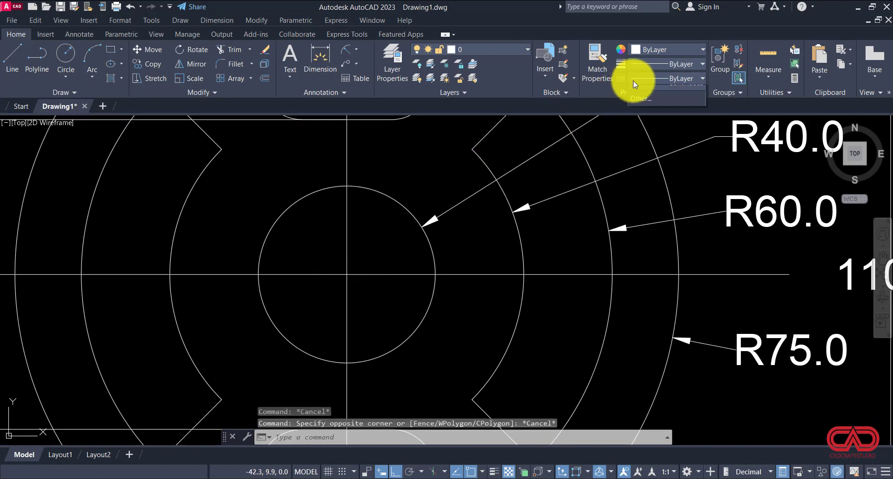
Load the CENTERX2 linetype from acad.lin into the drawing through the Linetype Manager.
left_click(632, 80)
left_click(635, 130)
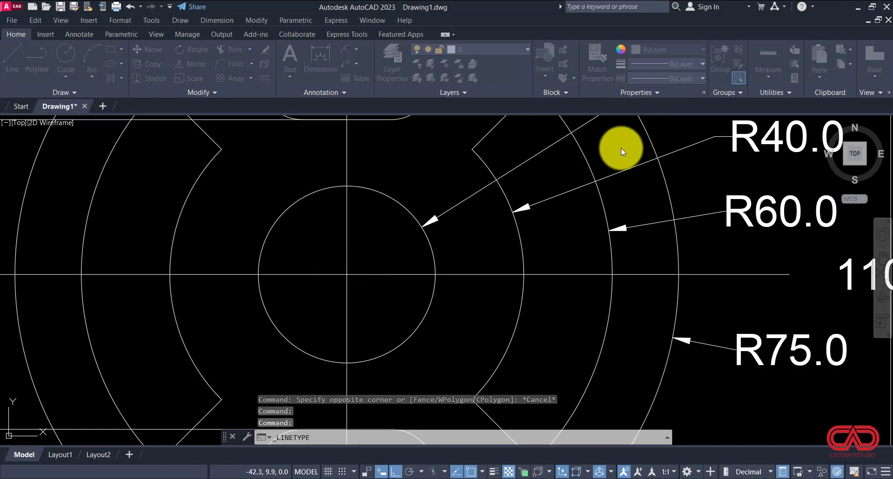
left_click(547, 145)
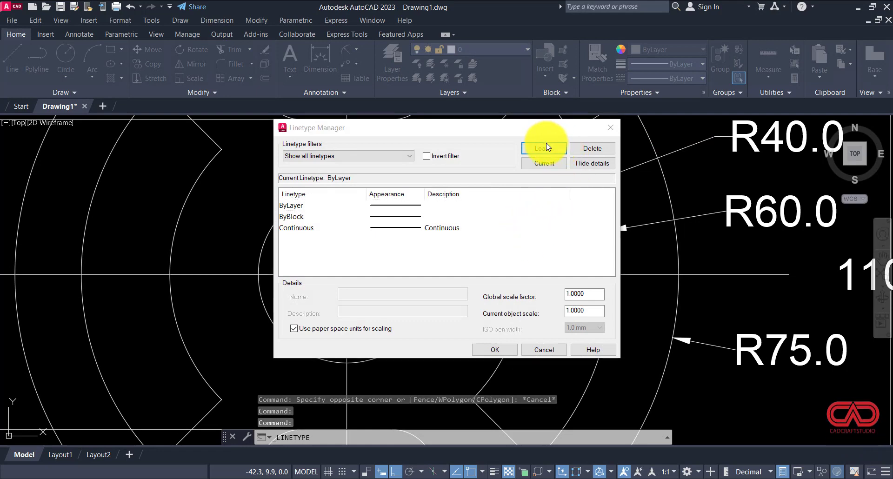
scroll(500, 260, "down", 3)
scroll(496, 267, "down", 2)
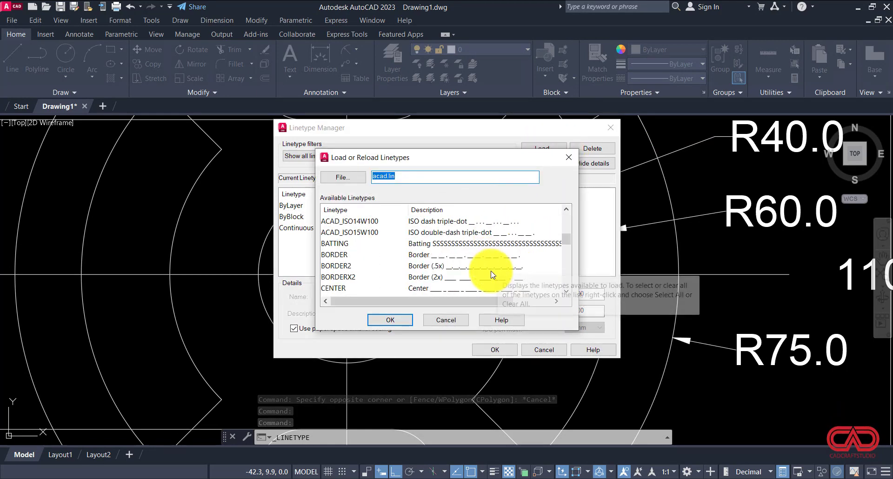
left_click(474, 278)
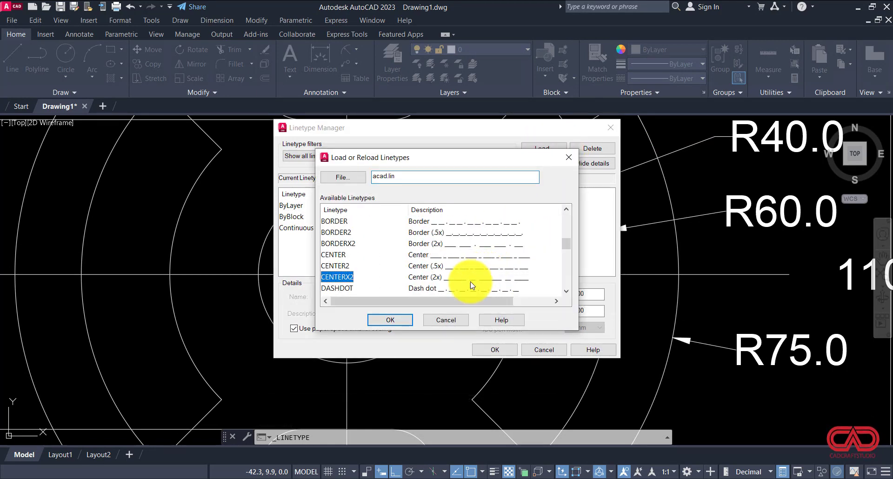
left_click(398, 322)
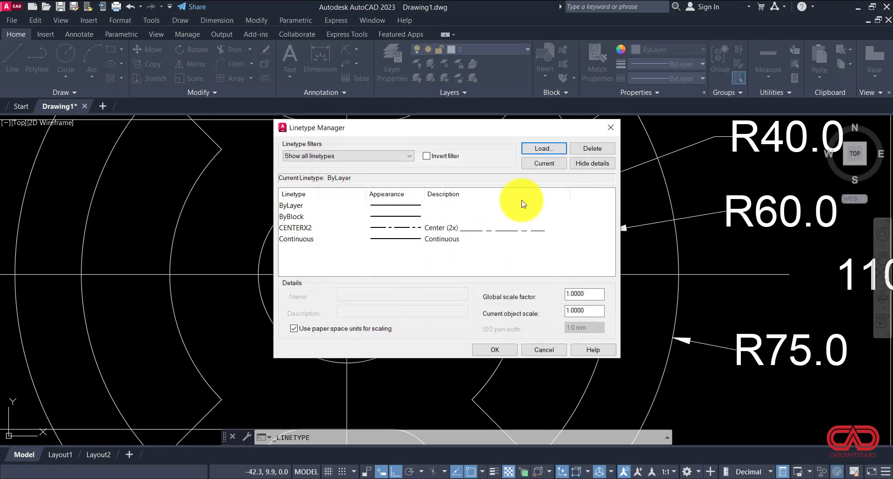
left_click(493, 350)
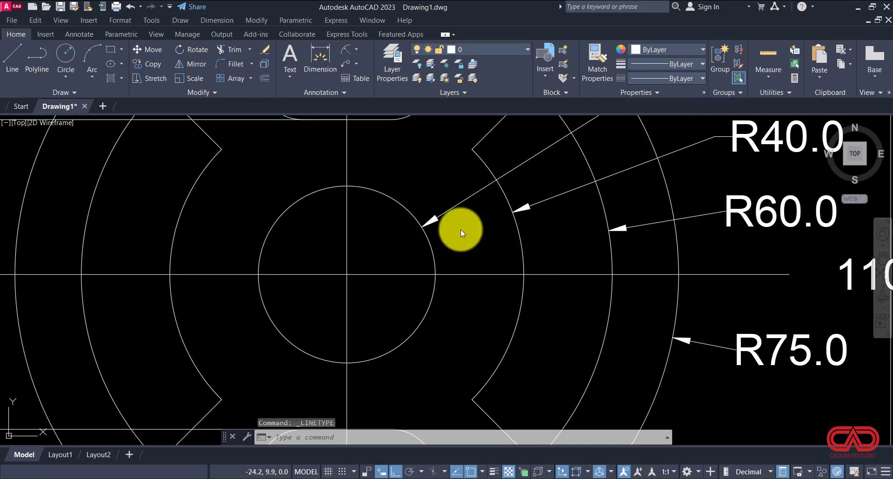
Assign the CENTERX2 linetype to the original drawing's two centre lines and its R20, R40, R60 and R75 dimensions.
left_click(337, 294)
left_click(552, 146)
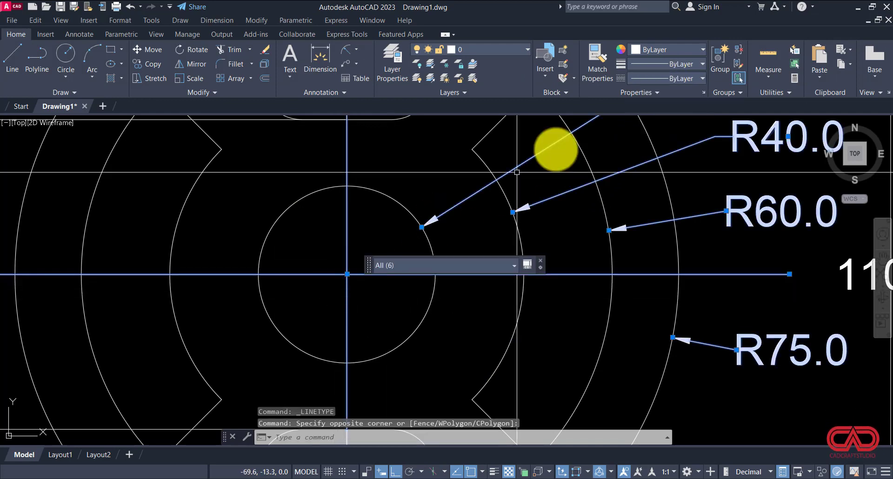
left_click(643, 80)
left_click(649, 116)
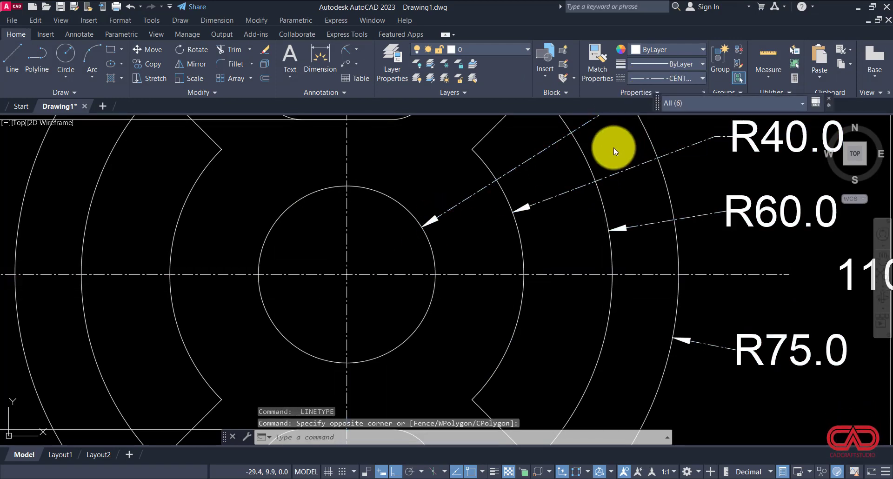
key("Escape")
scroll(479, 258, "down", 4)
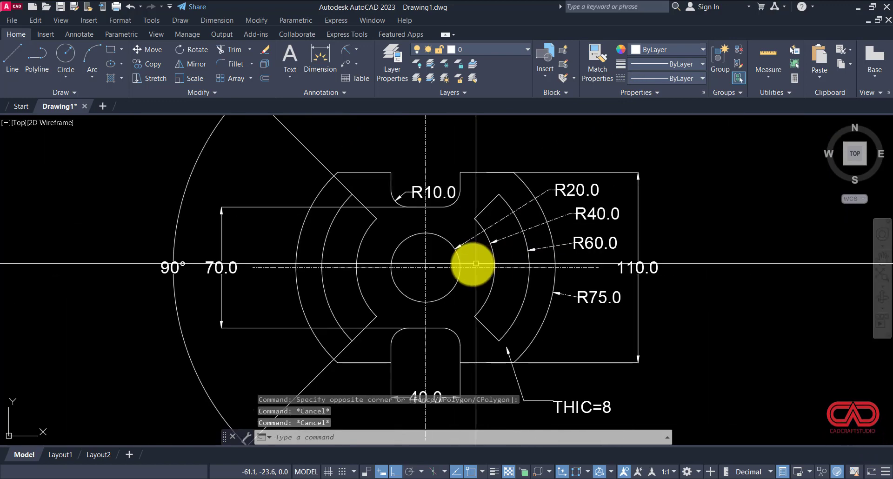
key("Escape")
scroll(470, 201, "up", 2)
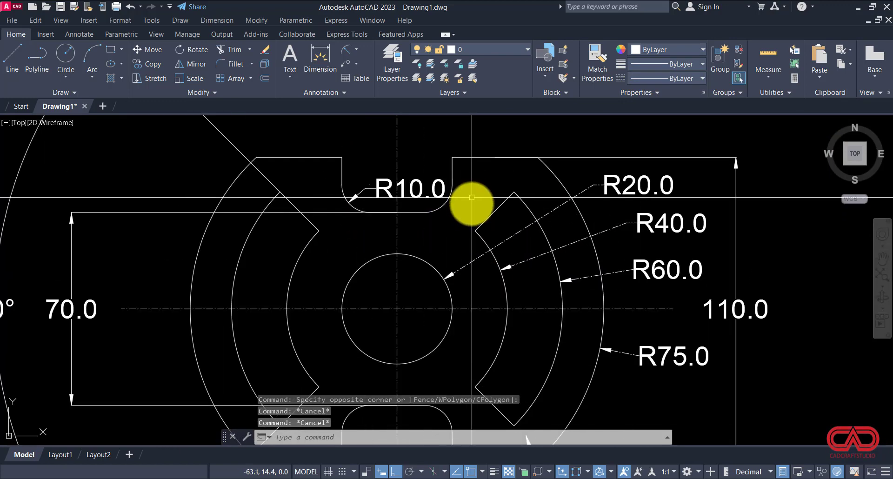
scroll(642, 211, "up", 1)
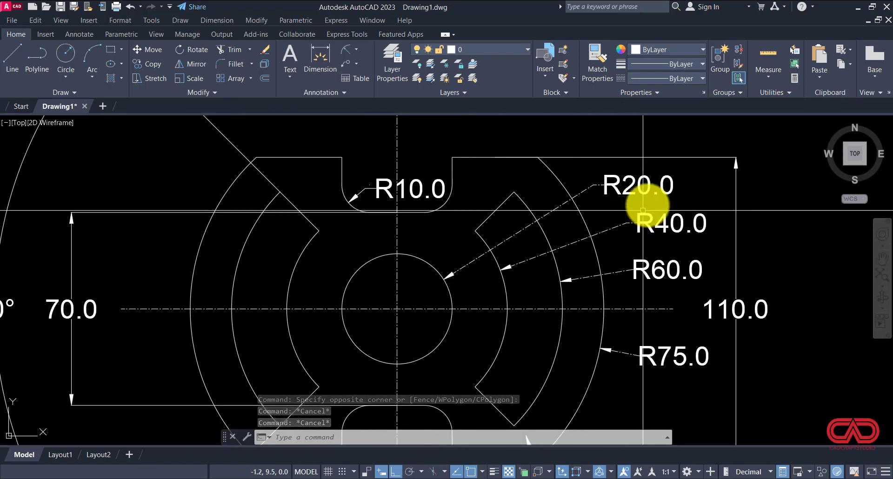
left_click(424, 292)
left_click(385, 319)
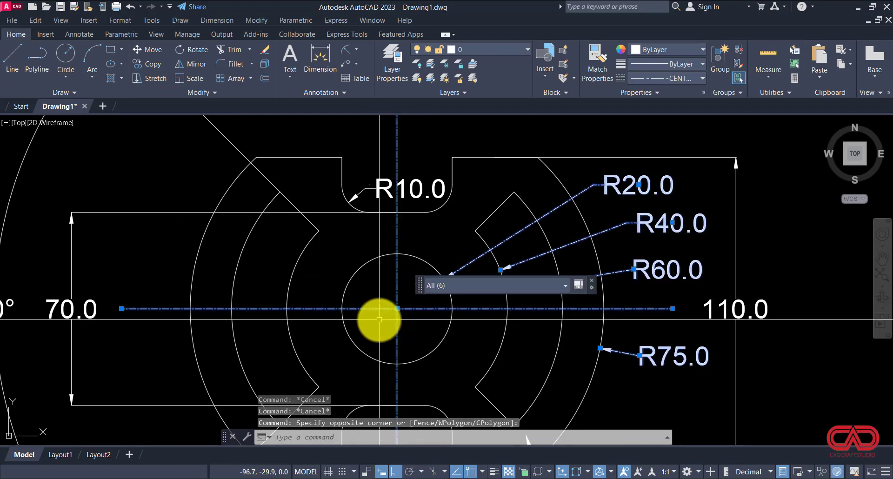
key("Escape")
key("Escape")
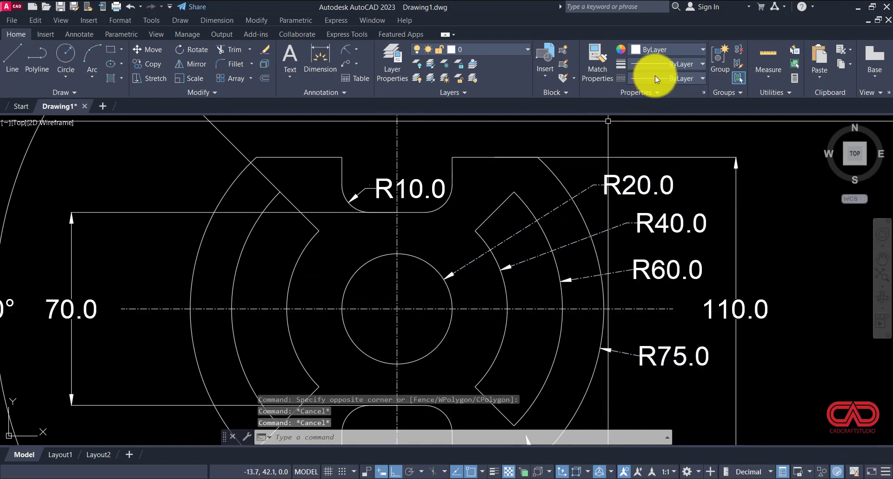
key("Escape")
Choose ByLayer as the current linetype for new objects with nothing selected.
left_click(652, 80)
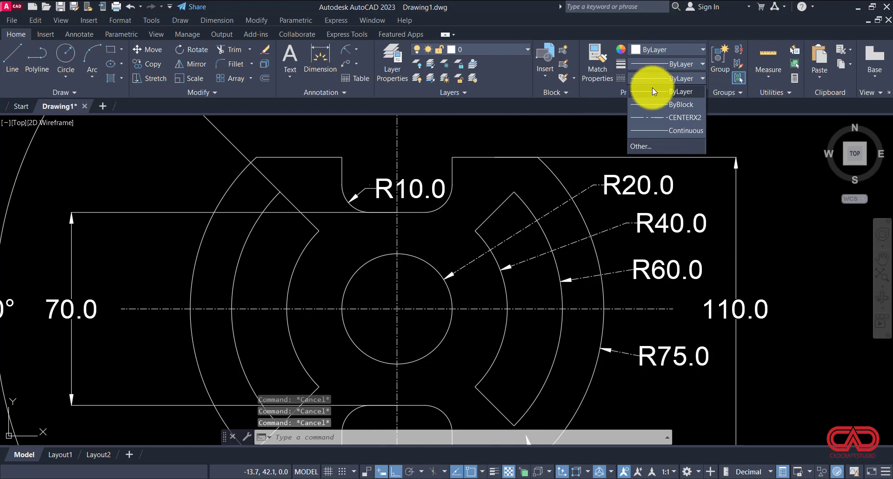
left_click(655, 92)
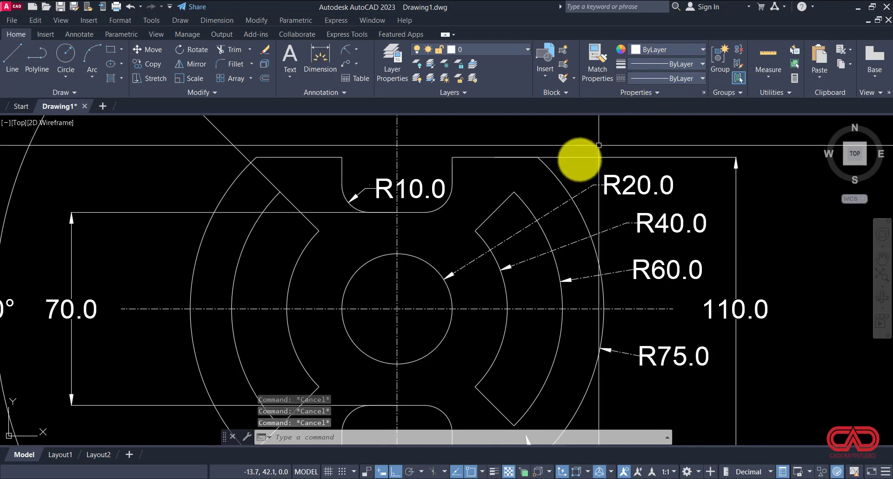
scroll(599, 145, "down", 5)
scroll(634, 140, "down", 3)
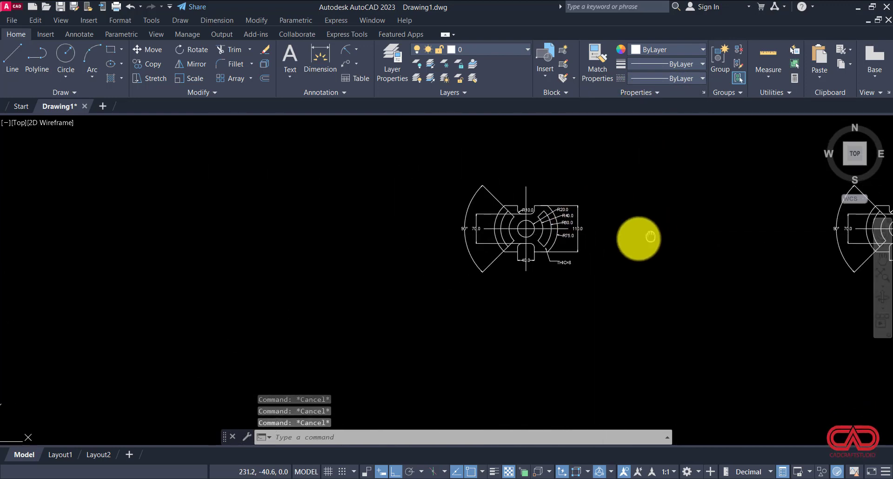
middle_click_drag(650, 237, 420, 277)
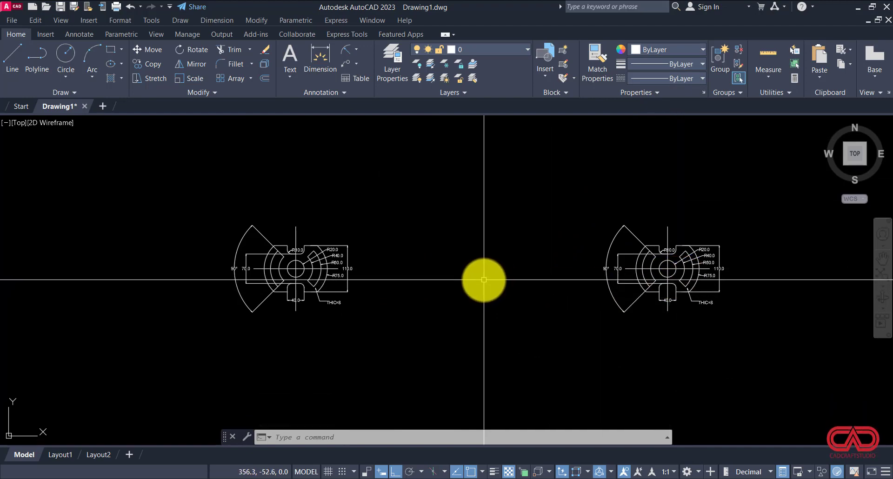
Make CENTERX2 the current linetype and draw a horizontal test line about 34.6 long above the original part.
left_click(640, 78)
left_click(644, 118)
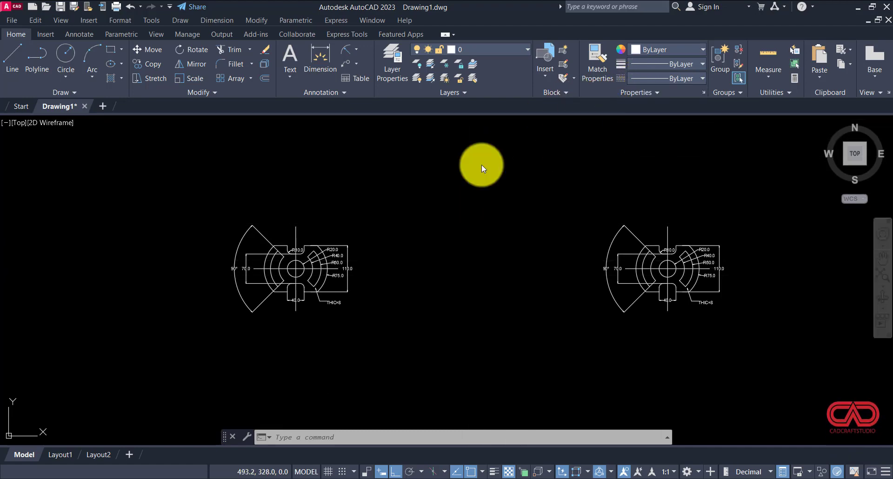
scroll(291, 243, "up", 5)
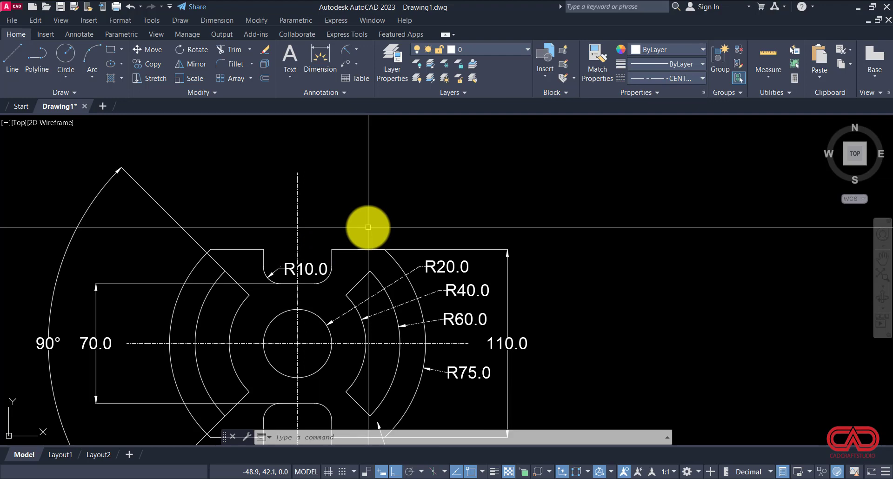
type("l")
key("Return")
left_click(372, 207)
left_click(431, 207)
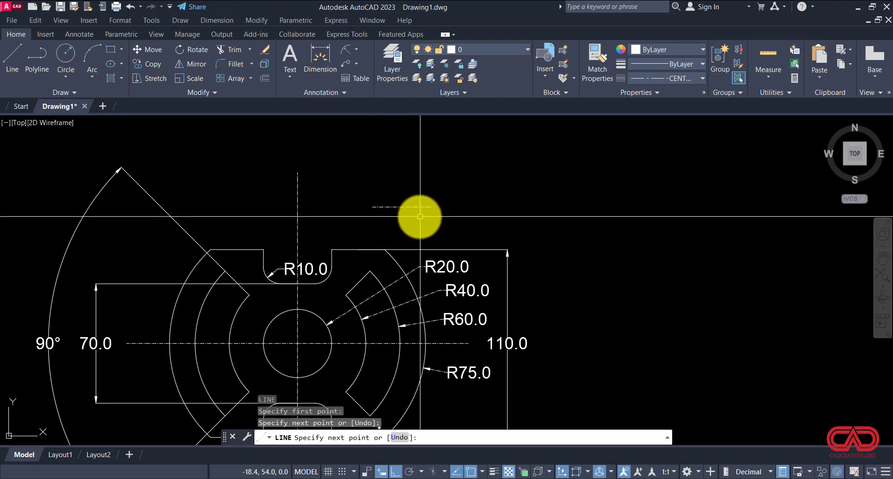
key("Escape")
Select the CENTERX2 test line above the part and erase it.
scroll(416, 215, "up", 5)
left_click(412, 182)
left_click(353, 225)
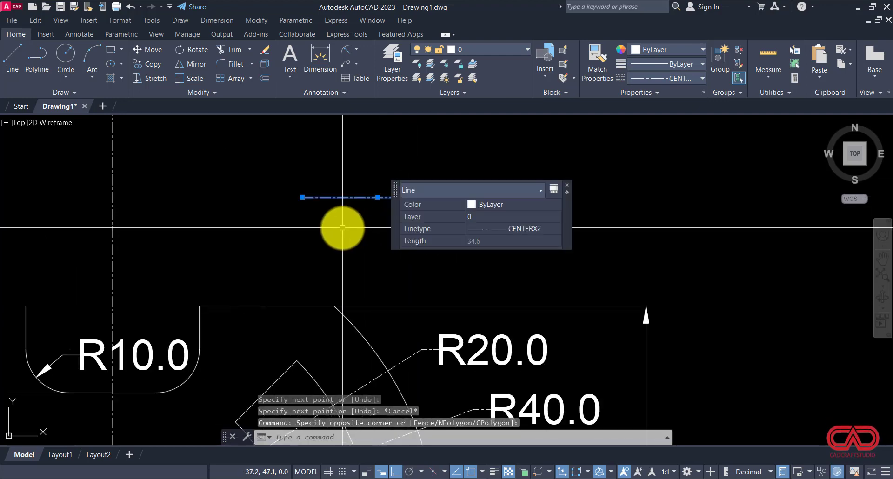
type("E")
key("Return")
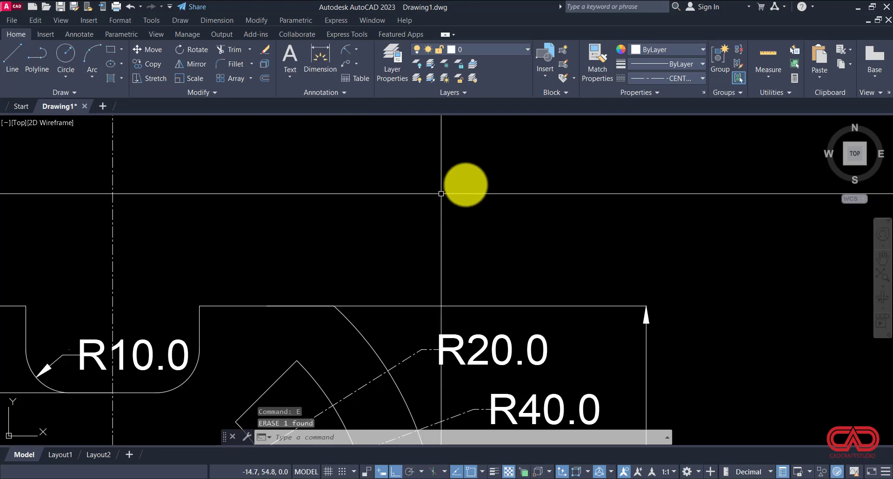
Set the current linetype for new objects back to ByLayer.
left_click(664, 78)
left_click(658, 103)
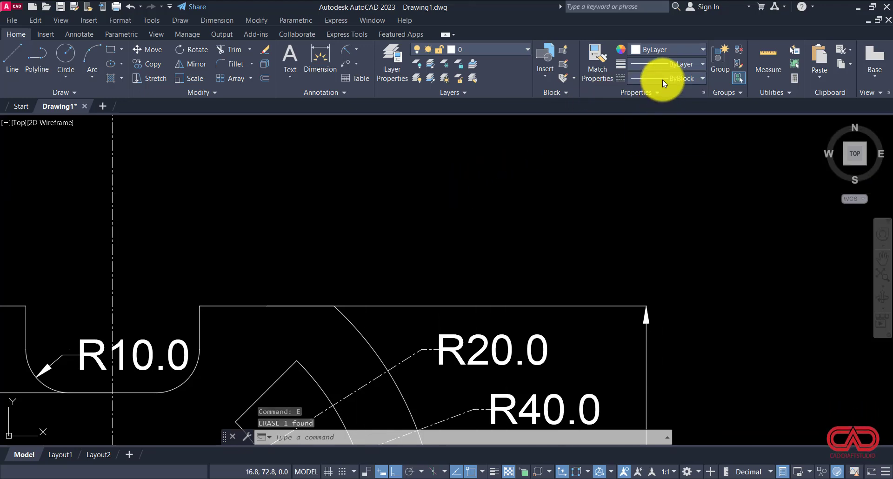
left_click(662, 80)
left_click(661, 91)
scroll(464, 201, "down", 4)
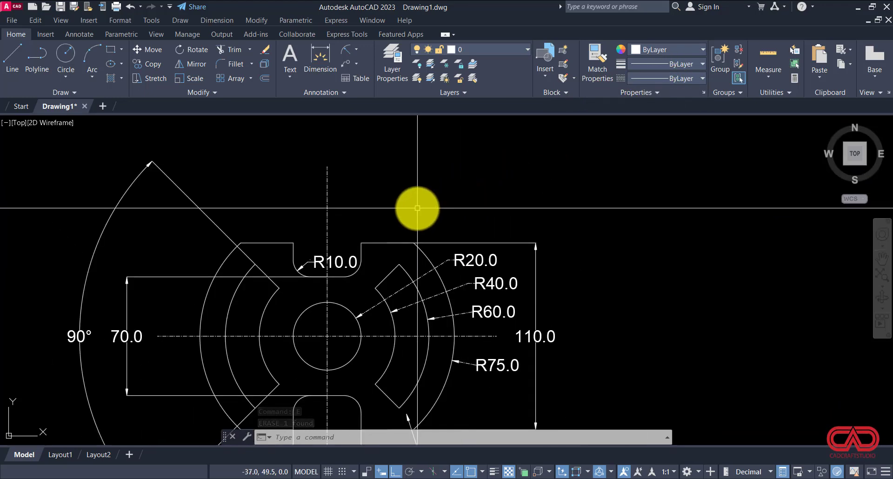
Draw a horizontal ByLayer test line about 41.4 long above the original part.
type("L")
key("Return")
left_click(399, 208)
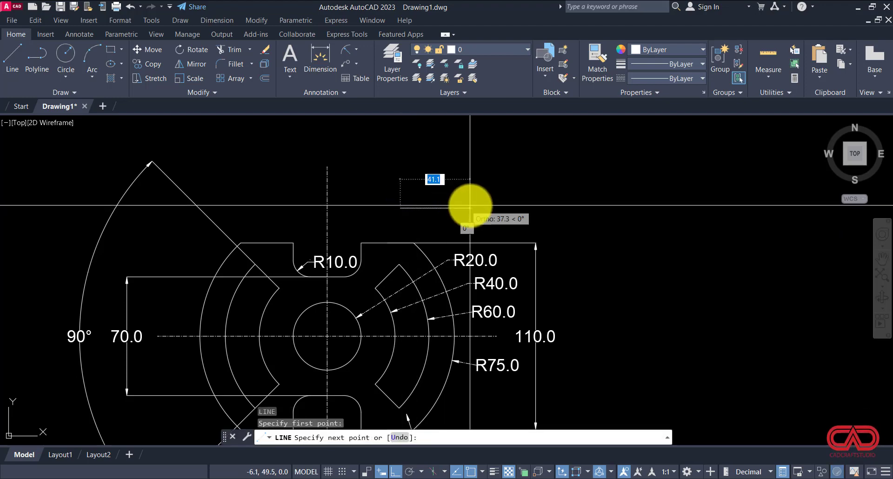
scroll(468, 202, "up", 3)
key("Escape")
Select the ByLayer test line above the part and erase it.
left_click(468, 189)
left_click(425, 227)
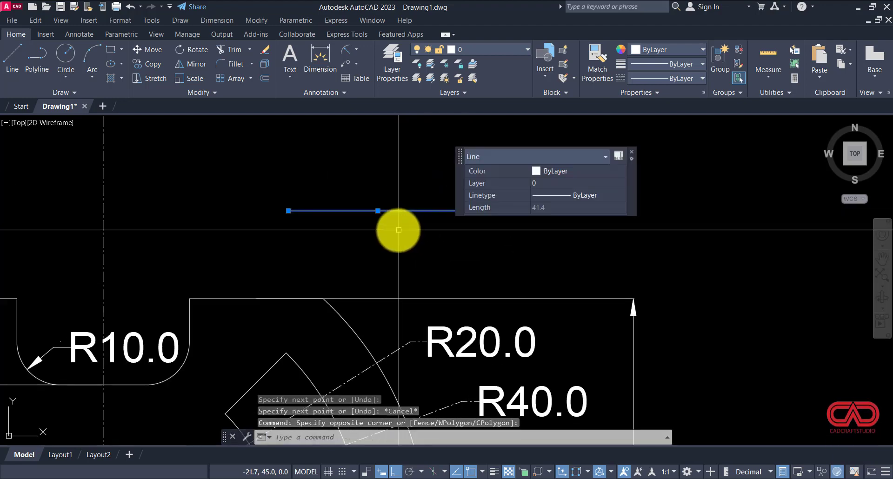
type("E")
key("Return")
scroll(344, 224, "down", 5)
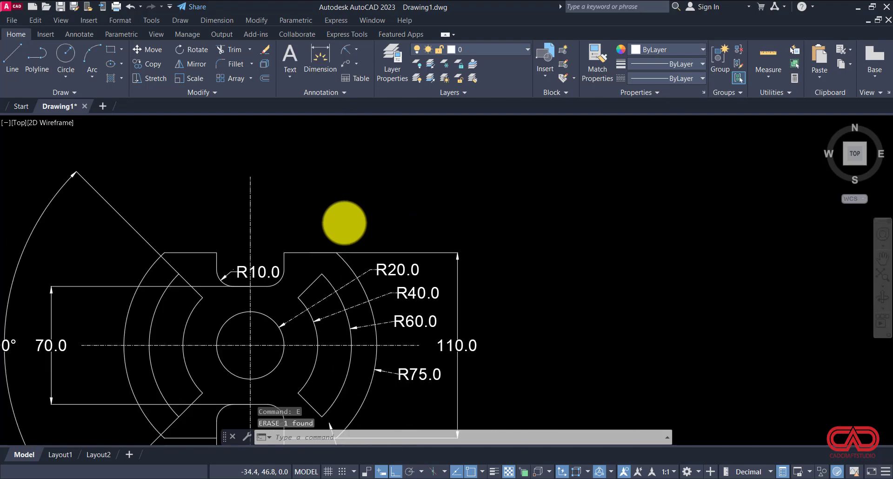
Erase all dimensions, the thickness leader and the horizontal centre line from the copied drawing.
scroll(344, 222, "down", 2)
scroll(738, 273, "up", 5)
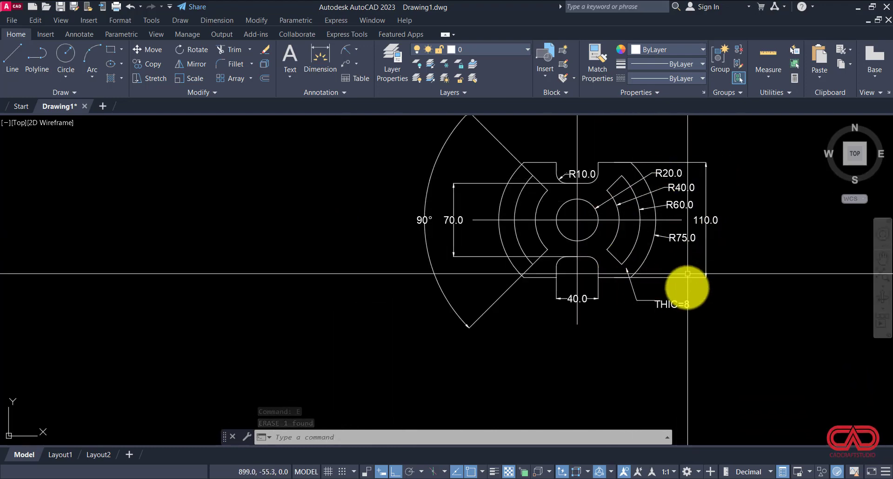
scroll(538, 264, "down", 2)
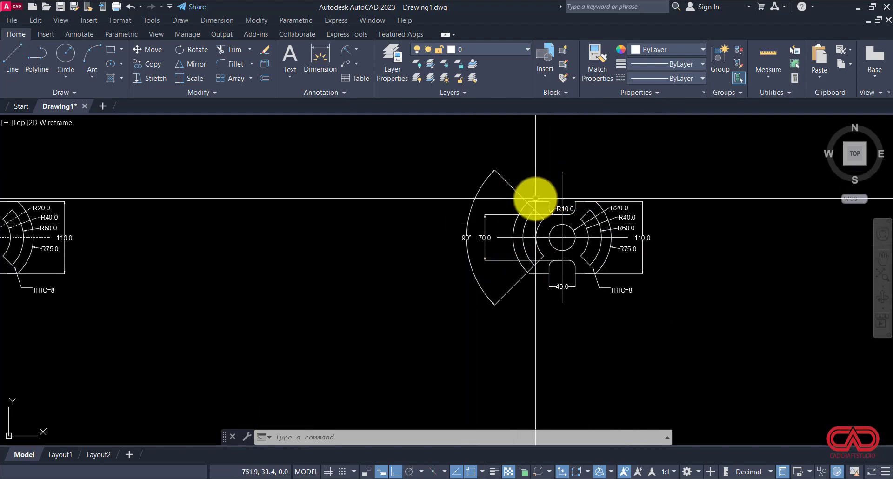
scroll(488, 225, "down", 2)
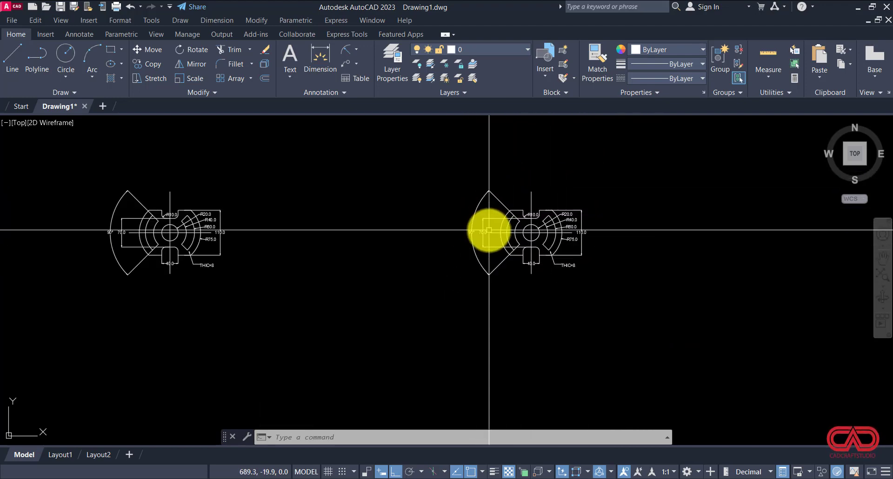
scroll(489, 230, "up", 2)
scroll(488, 230, "up", 2)
left_click(482, 225)
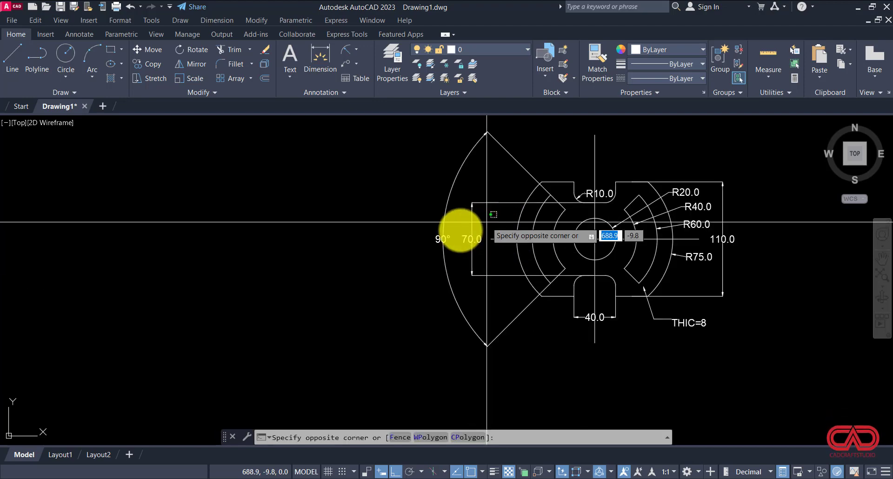
left_click(423, 241)
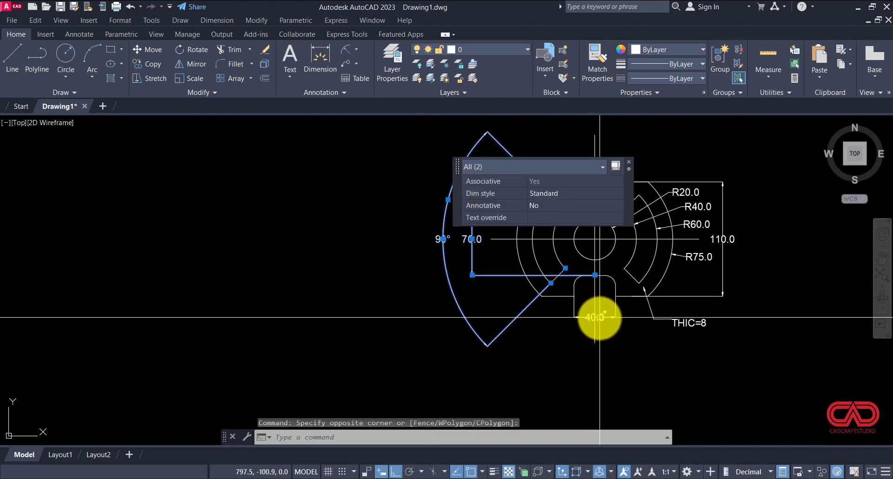
left_click(594, 316)
left_click(651, 320)
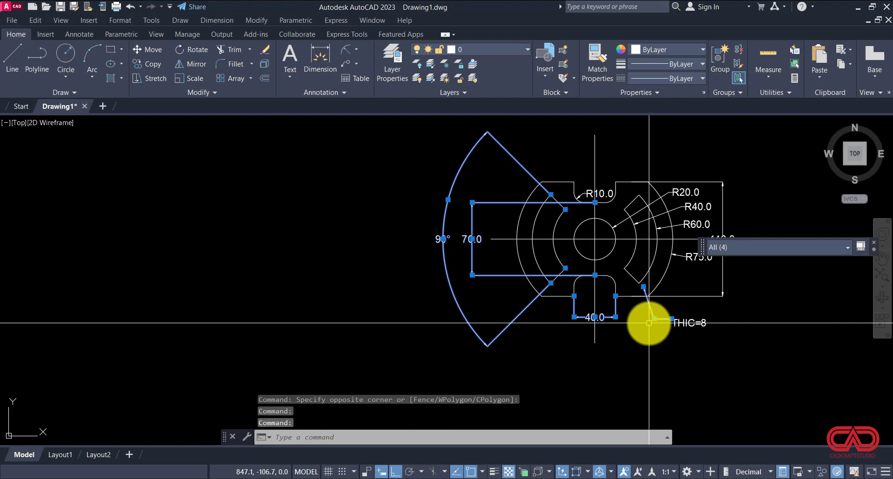
left_click(738, 291)
left_click(709, 297)
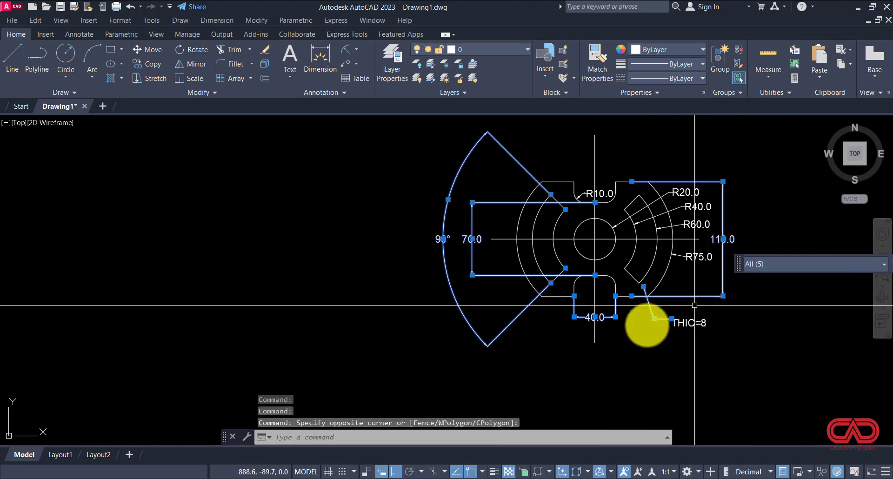
left_click(726, 155)
left_click(683, 255)
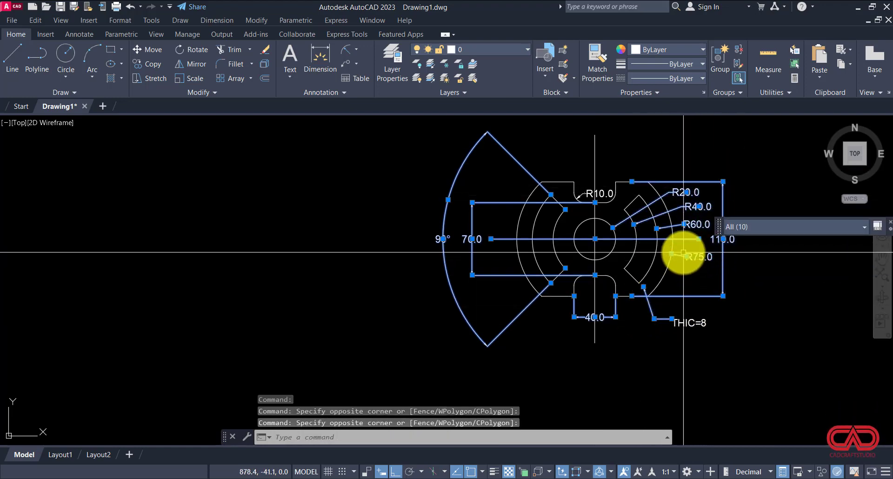
left_click(598, 188)
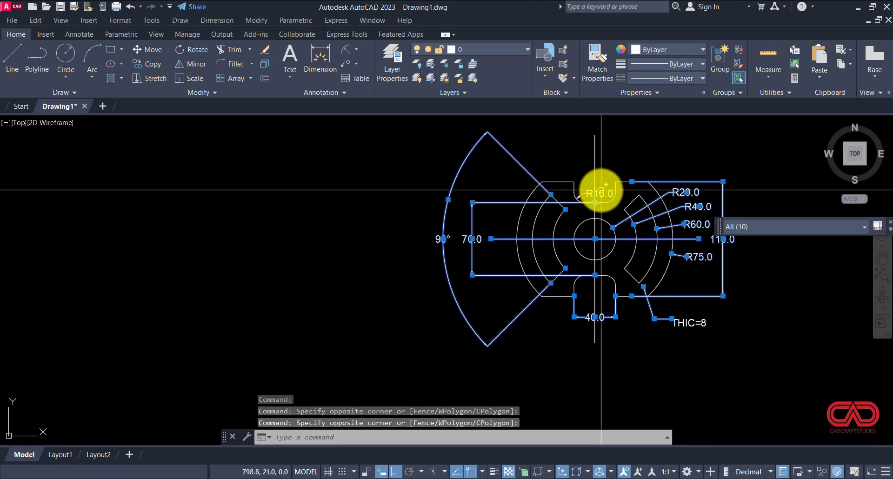
type("e")
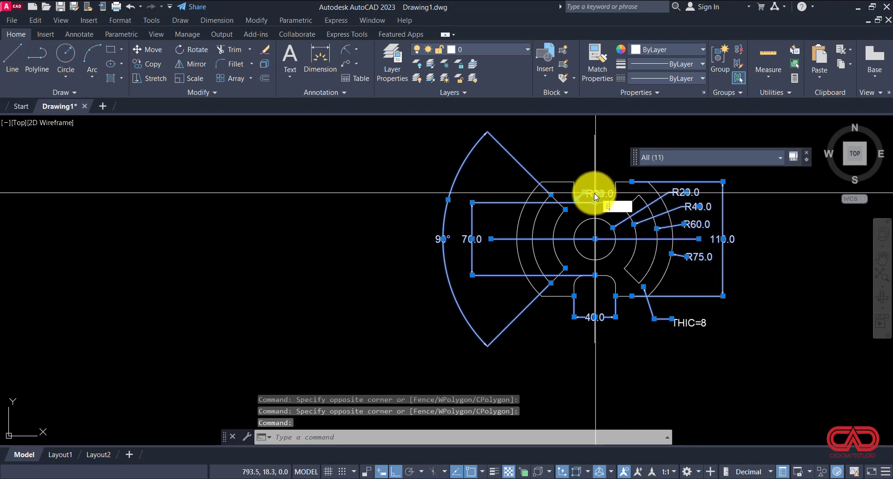
key("Return")
Erase the vertical centre line from the copied drawing.
left_click(628, 142)
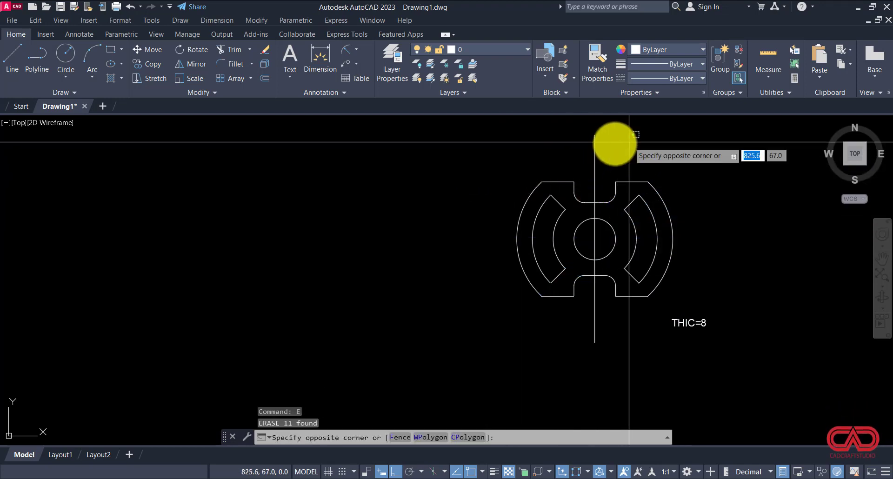
left_click(561, 153)
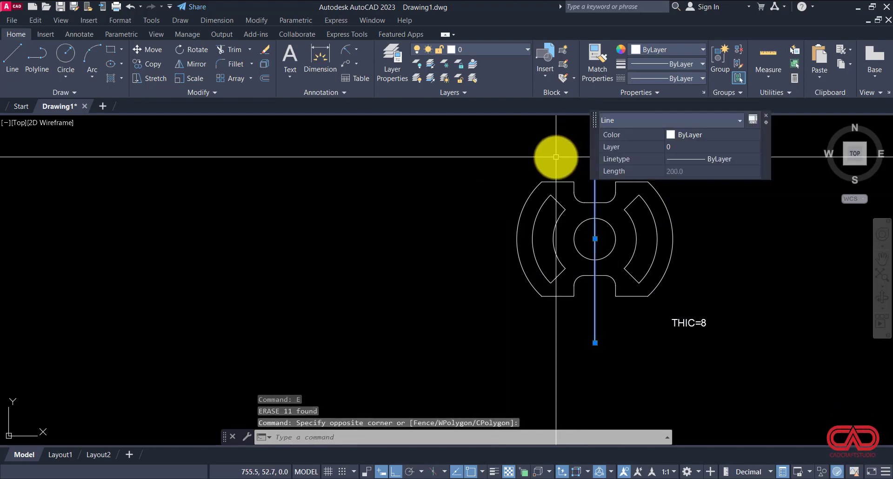
type("e")
key("Return")
Erase the THIC=8 thickness note below the copied drawing.
scroll(689, 326, "up", 4)
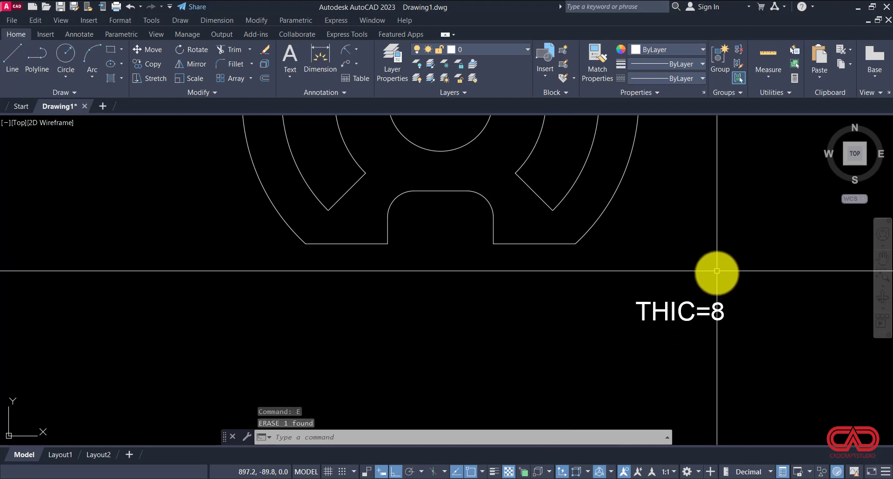
left_click(723, 266)
left_click(625, 325)
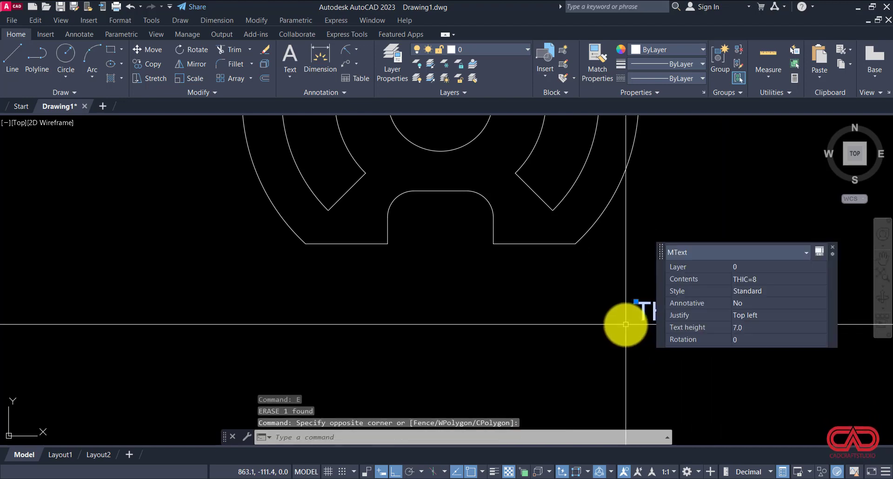
key("Delete")
scroll(625, 324, "down", 4)
Examine the stripped copy by selecting the whole part and individual arcs, clearing each selection.
left_click(656, 156)
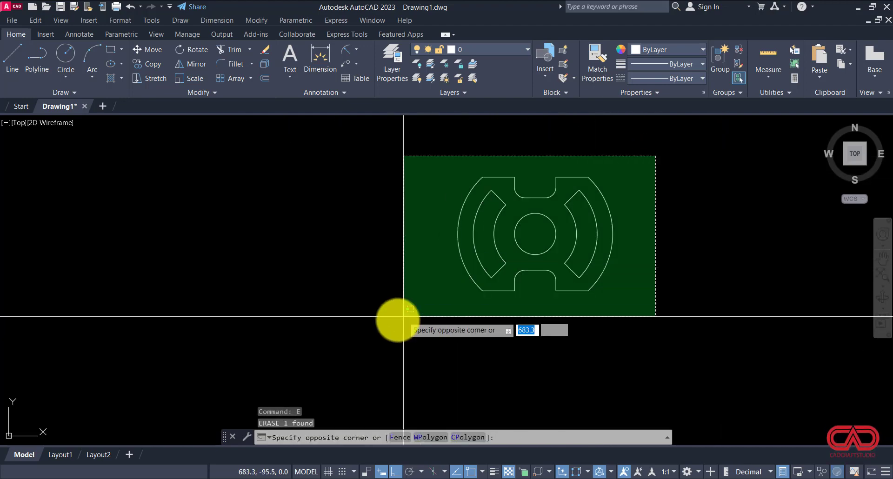
left_click(389, 325)
key("Escape")
left_click(486, 269)
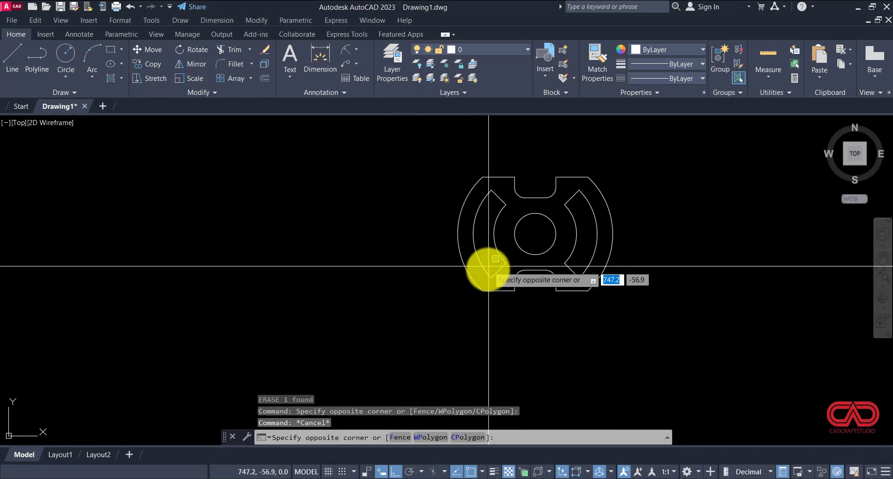
left_click(474, 276)
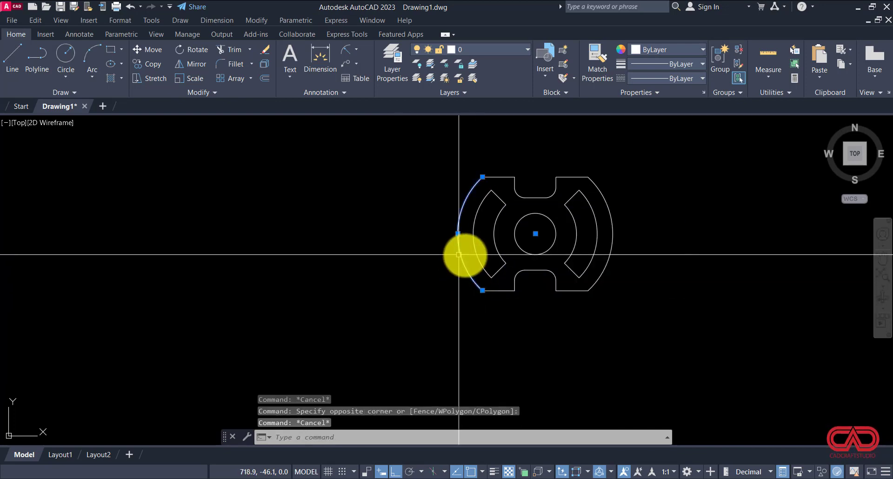
key("Escape")
left_click(494, 259)
key("Escape")
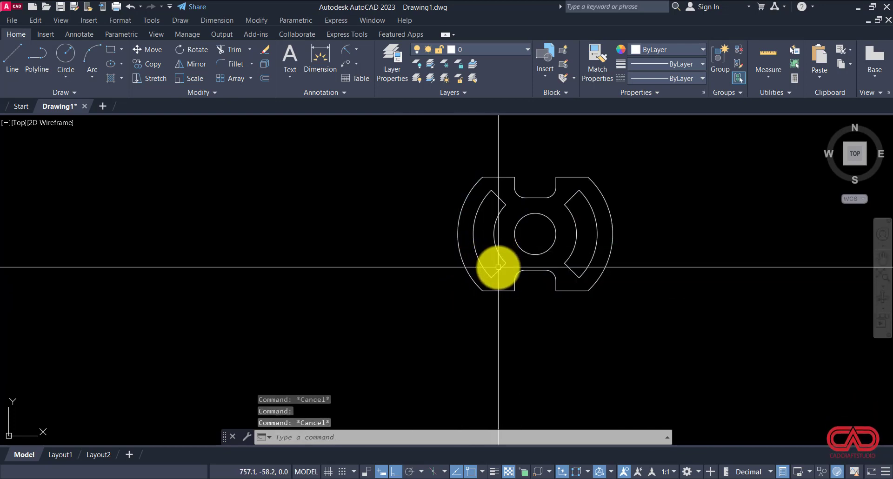
Copy the bare part horizontally into the gap between it and the annotated original.
scroll(511, 272, "down", 3)
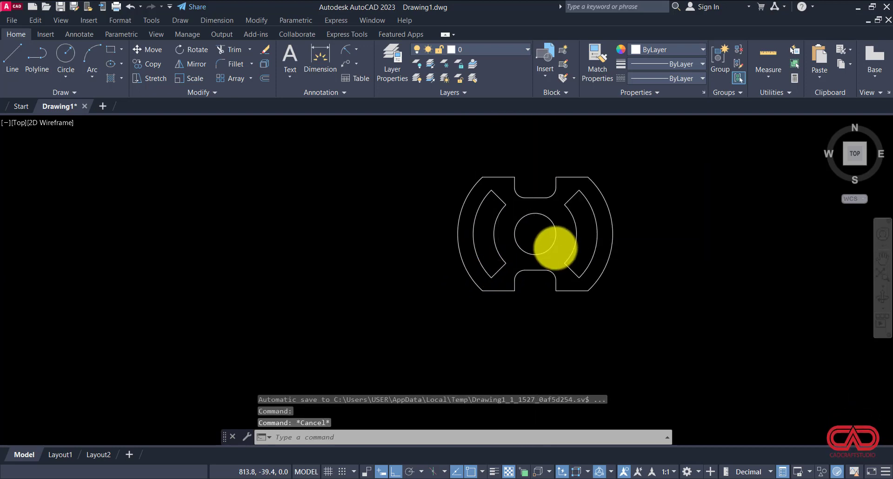
left_click(621, 194)
left_click(500, 273)
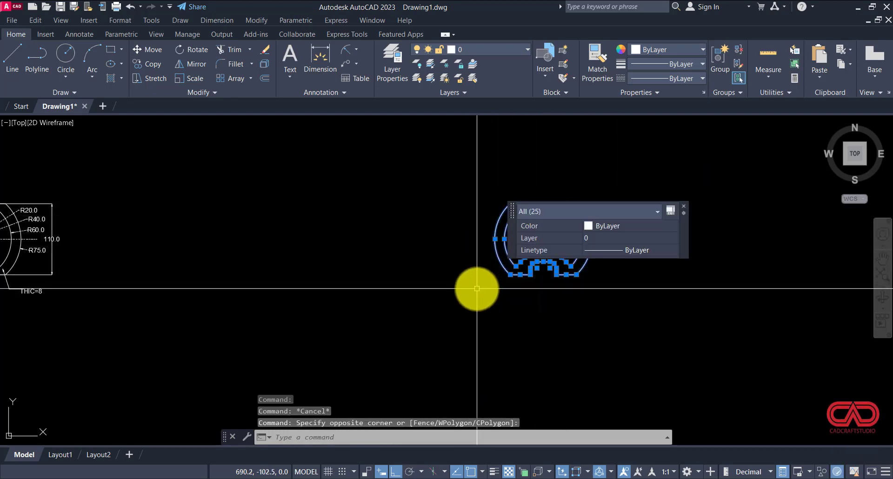
type("co")
key("Return")
left_click(428, 285)
scroll(424, 283, "down", 3)
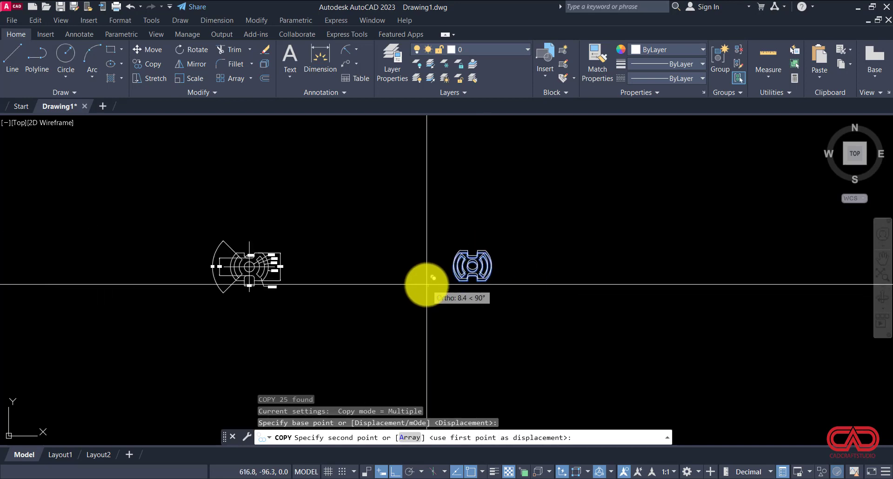
left_click(352, 306)
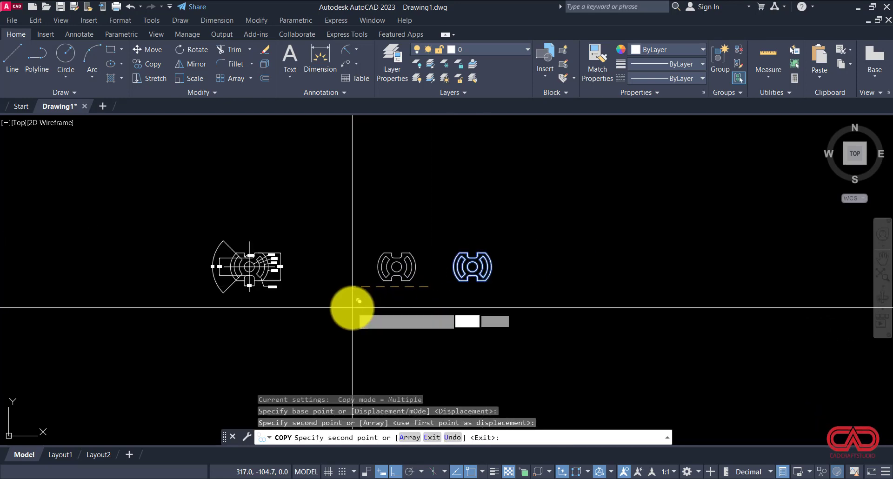
key("Escape")
key("Escape")
Copy the middle bare part straight down to place a duplicate below it.
scroll(376, 281, "up", 6)
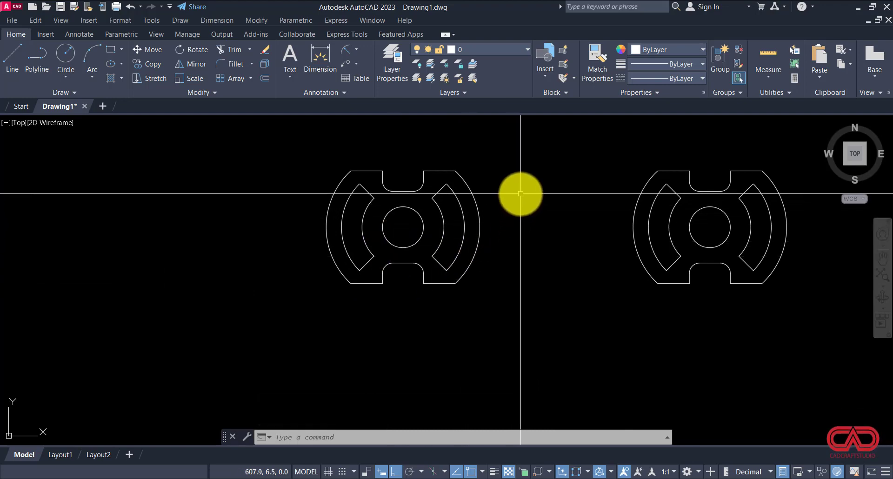
left_click(542, 155)
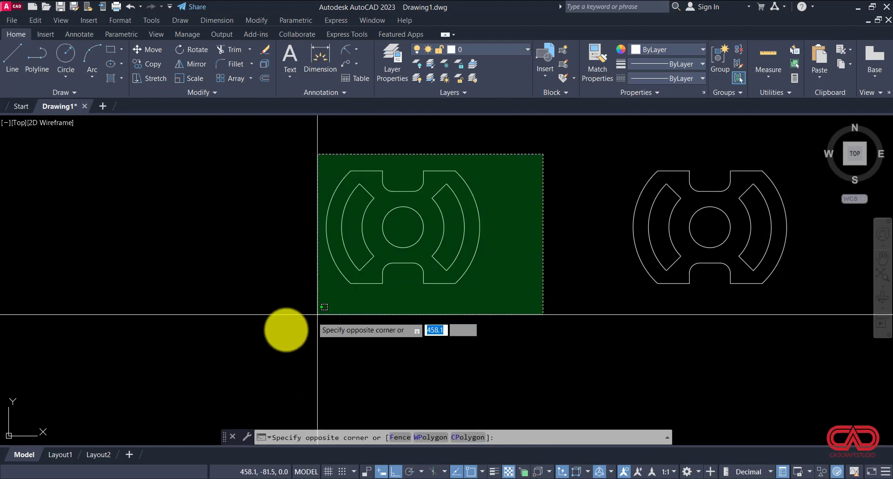
left_click(285, 329)
type("co")
key("Return")
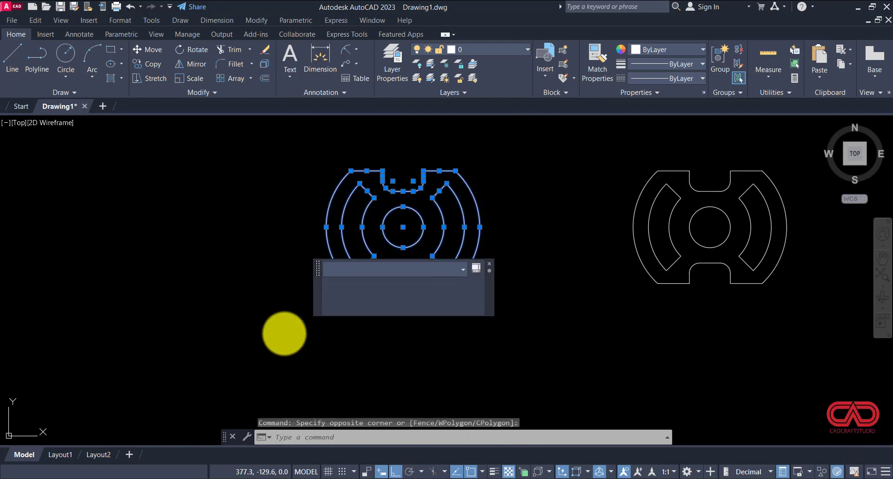
scroll(294, 204, "down", 2)
left_click(293, 202)
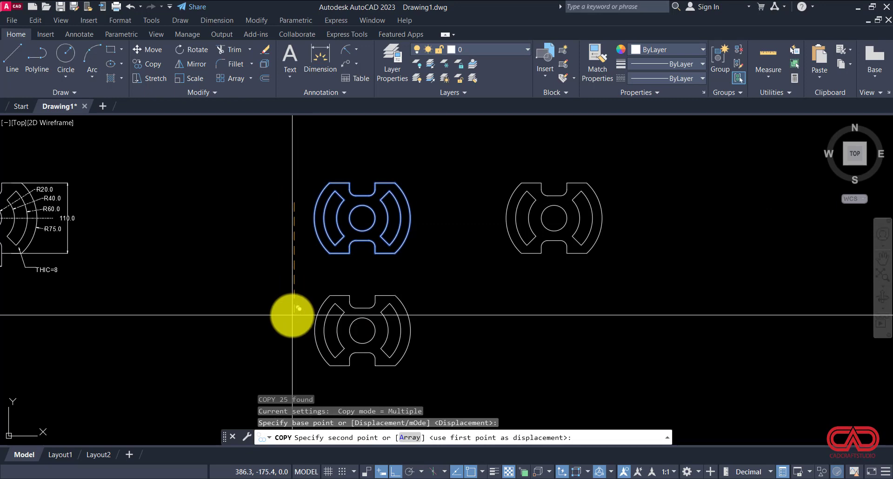
left_click(292, 314)
key("Escape")
Copy the rightmost bare part to the clipboard and paste a duplicate farther to the right.
scroll(305, 269, "down", 3)
left_click(567, 196)
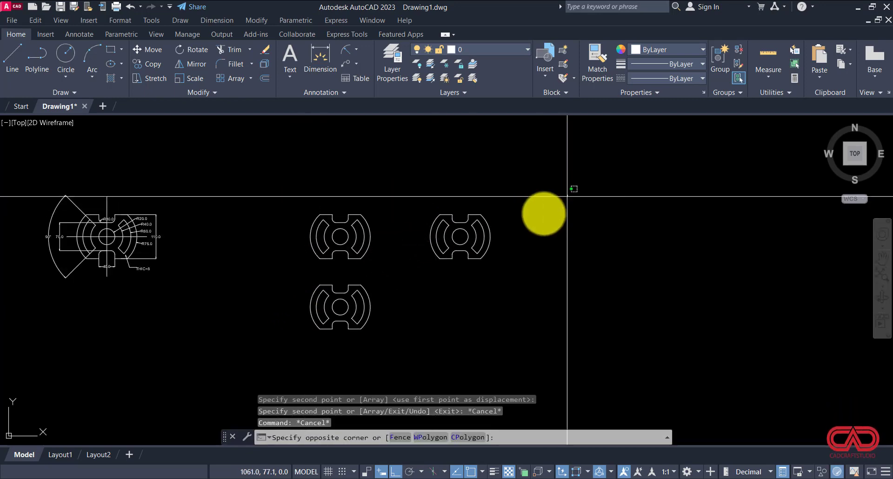
left_click(391, 297)
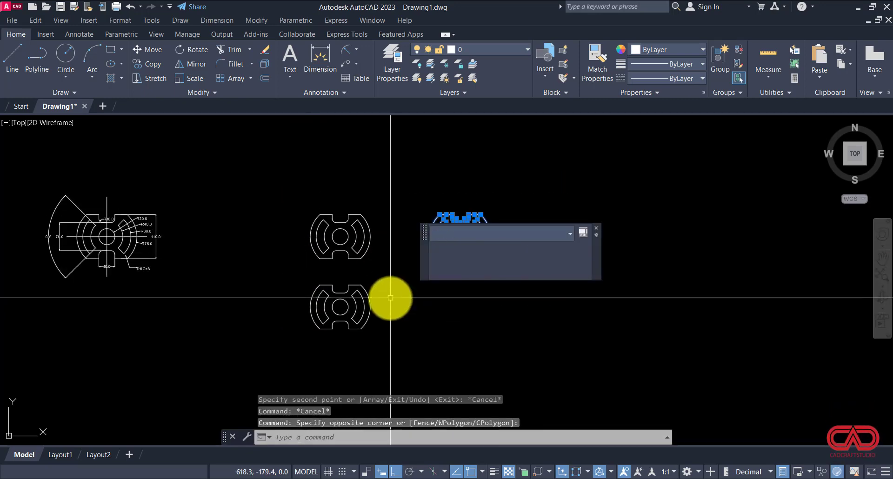
key("ctrl+c")
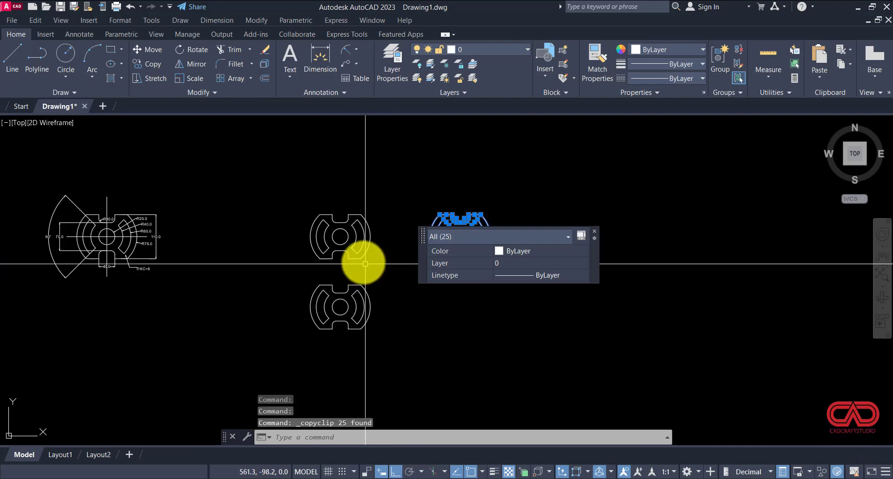
key("Escape")
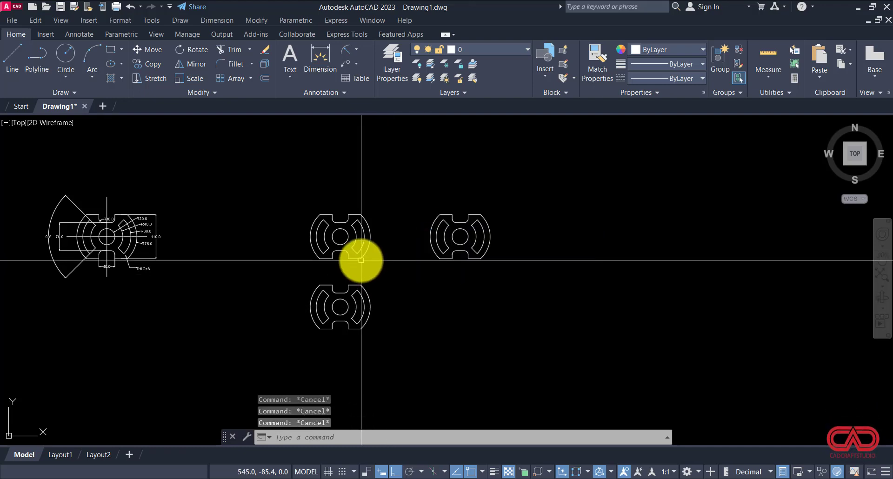
key("ctrl+v")
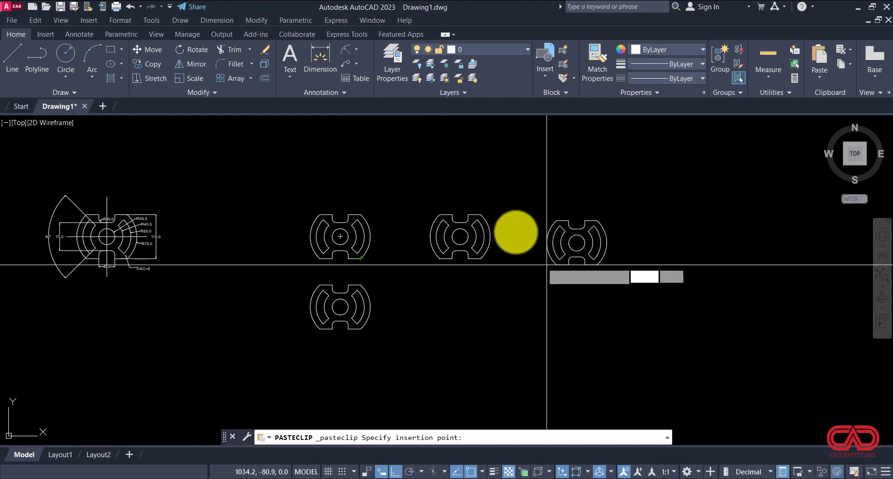
left_click(607, 222)
Erase the pasted duplicate at the far right of the drawing.
scroll(607, 222, "down", 4)
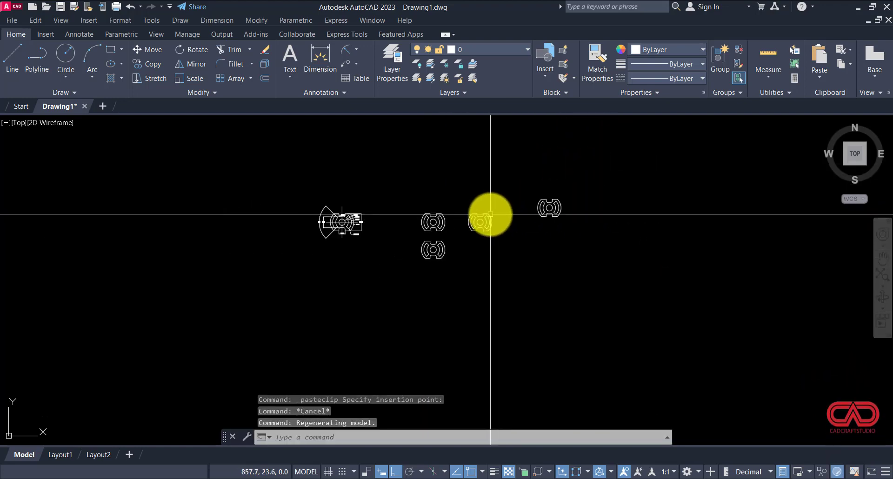
scroll(552, 206, "up", 2)
left_click(582, 182)
left_click(477, 257)
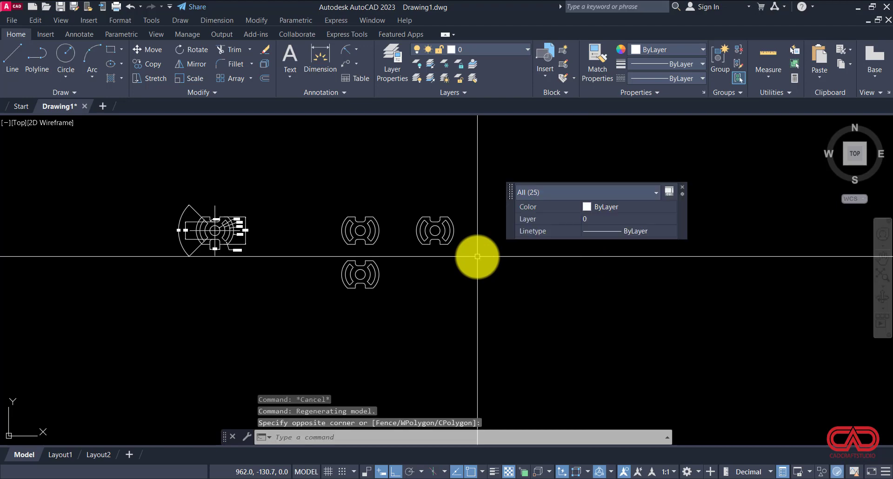
type("e")
key("Return")
Examine the rightmost part's outline by selecting its notch fillets, edges and arcs one at a time.
scroll(433, 239, "up", 5)
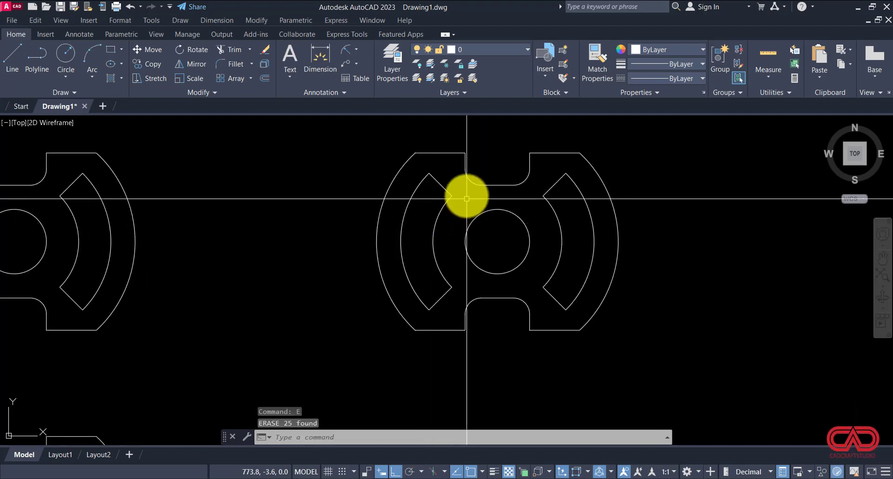
left_click(474, 184)
key("Escape")
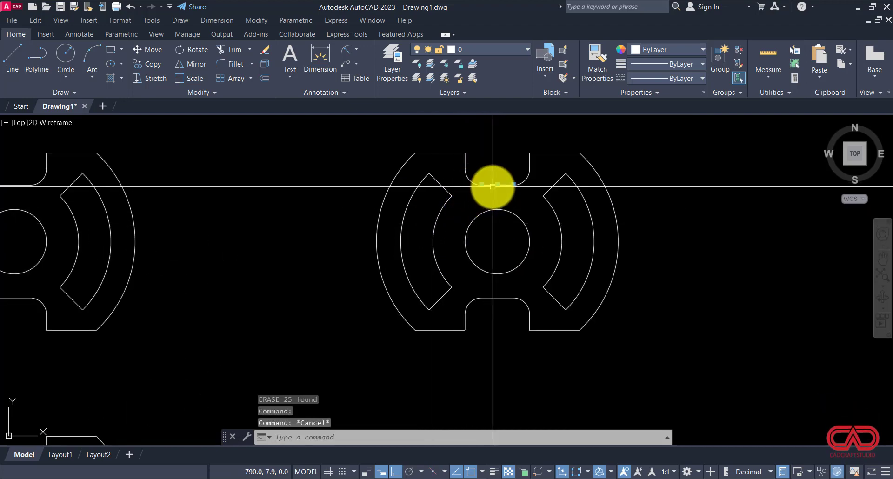
left_click(506, 185)
key("Escape")
left_click(521, 180)
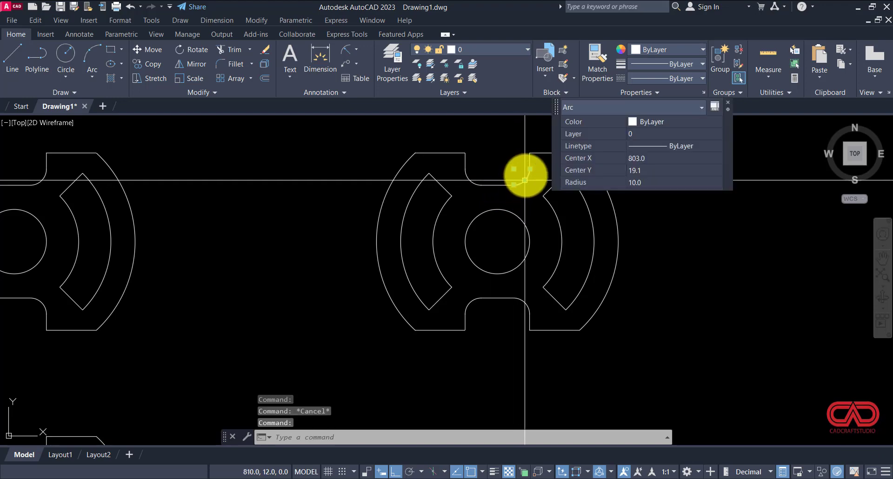
key("Escape")
left_click(527, 166)
key("Escape")
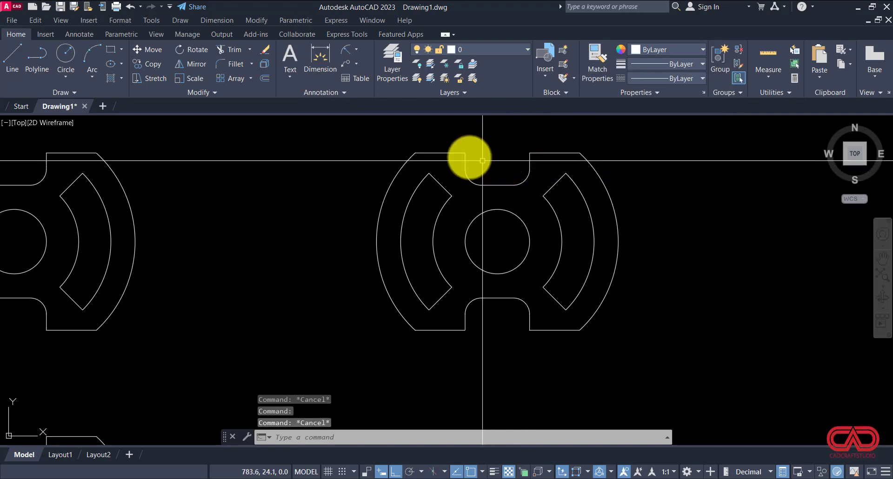
left_click(455, 153)
key("Escape")
left_click(399, 180)
left_click(397, 175)
key("Escape")
Create polyline boundaries with the Boundary command from an internal point inside the body of the rightmost part.
scroll(412, 145, "down", 2)
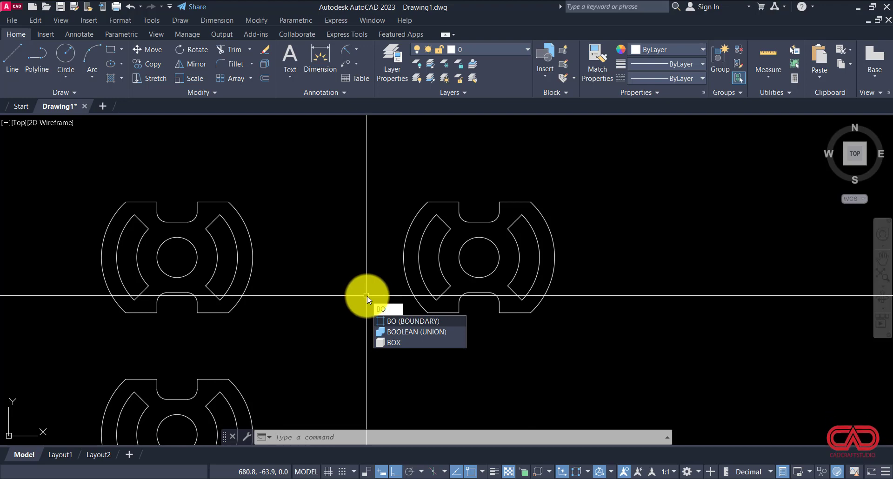
key("Return")
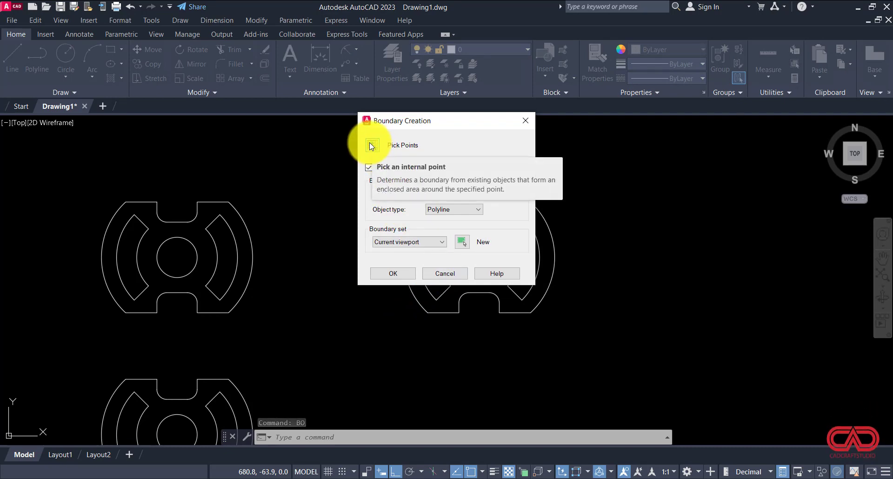
left_click(371, 145)
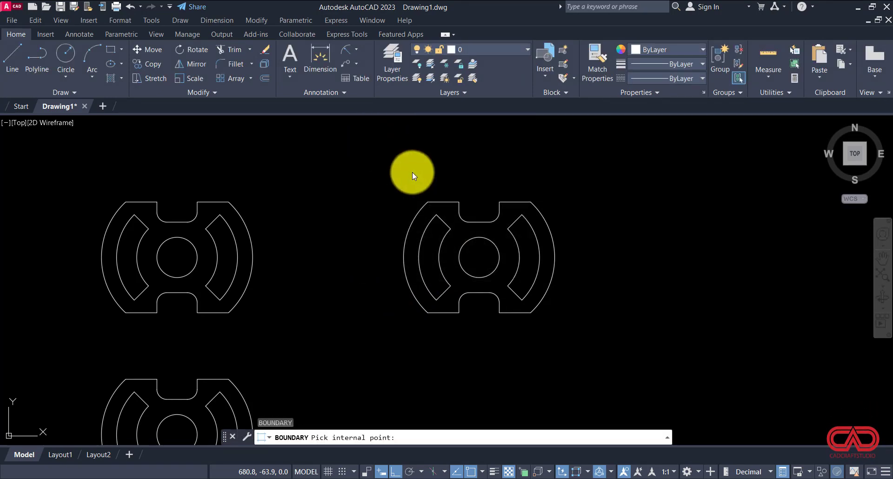
left_click(459, 236)
key("Return")
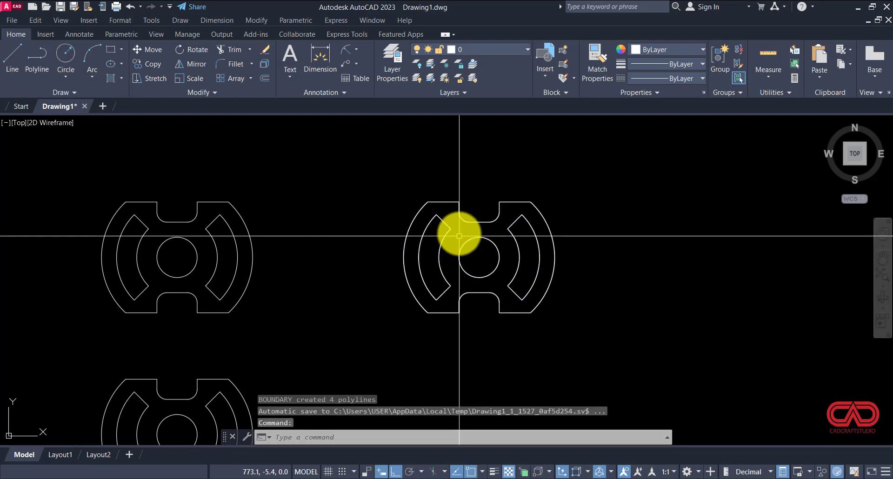
Select the boundary polylines of the outline, both curved slots and the centre hole, and move them right of the source geometry.
left_click(464, 219)
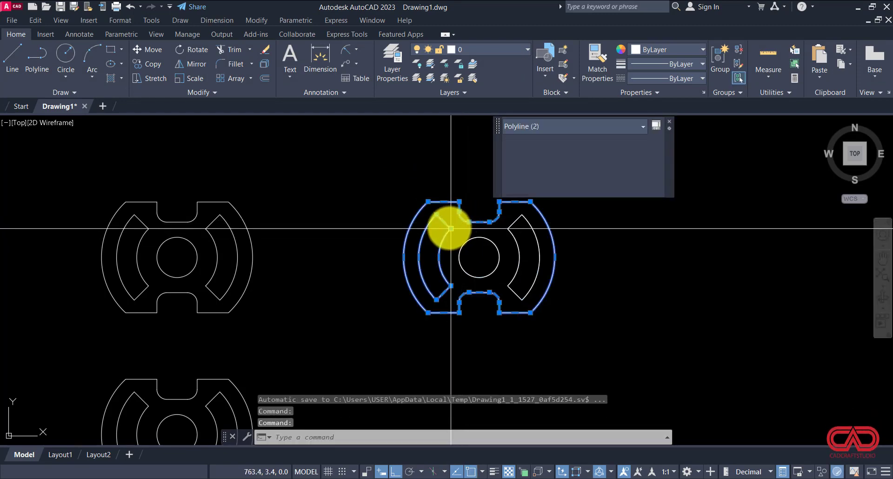
left_click(468, 273)
left_click(509, 279)
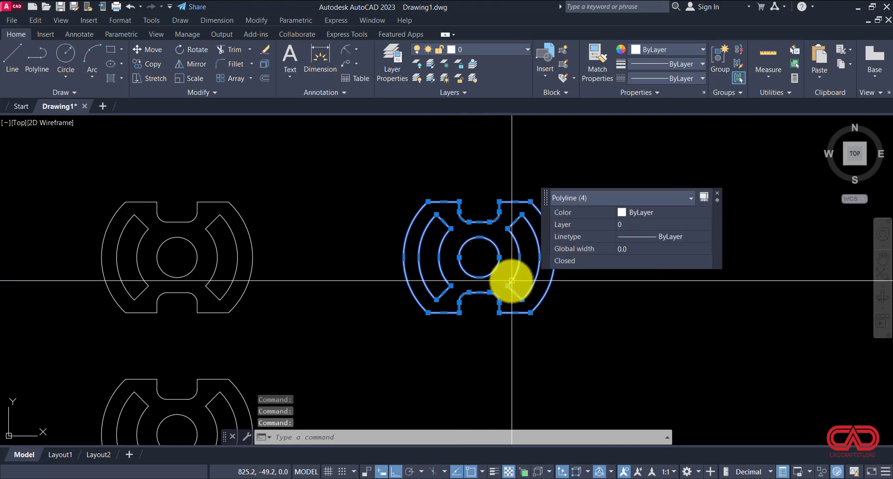
scroll(424, 275, "down", 2)
scroll(414, 276, "down", 2)
key("Return")
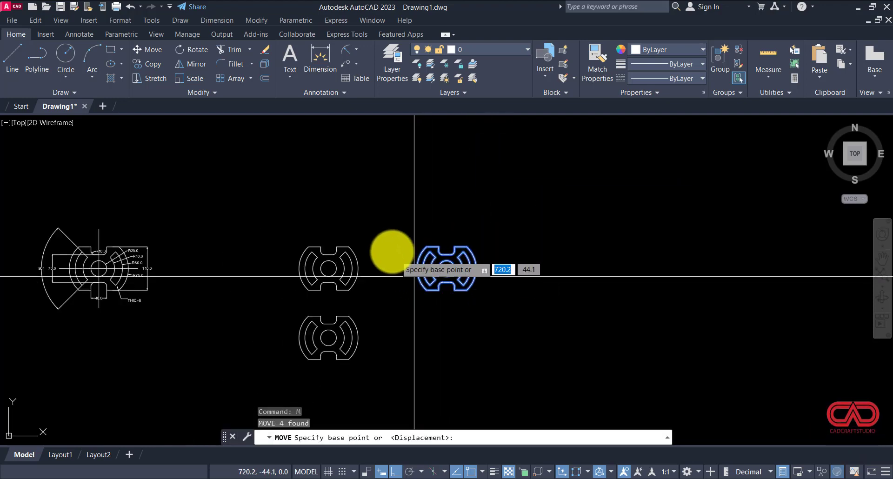
left_click(390, 253)
left_click(502, 239)
scroll(479, 238, "up", 6)
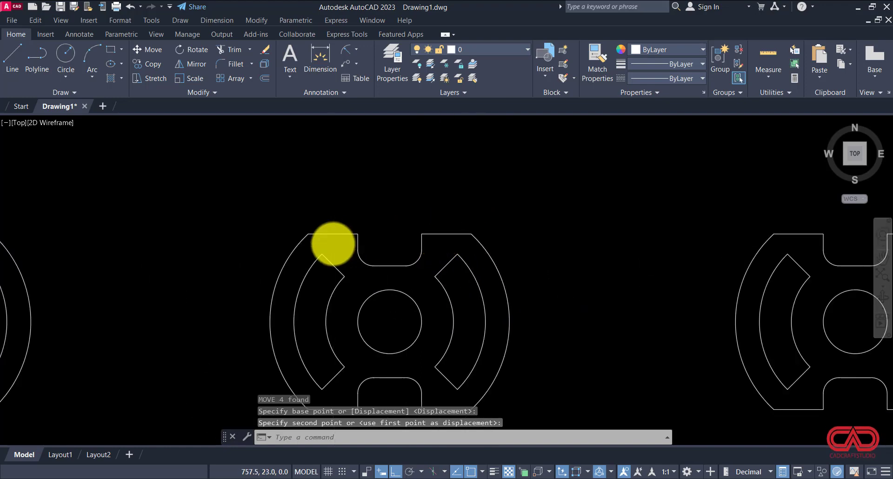
scroll(333, 243, "down", 2)
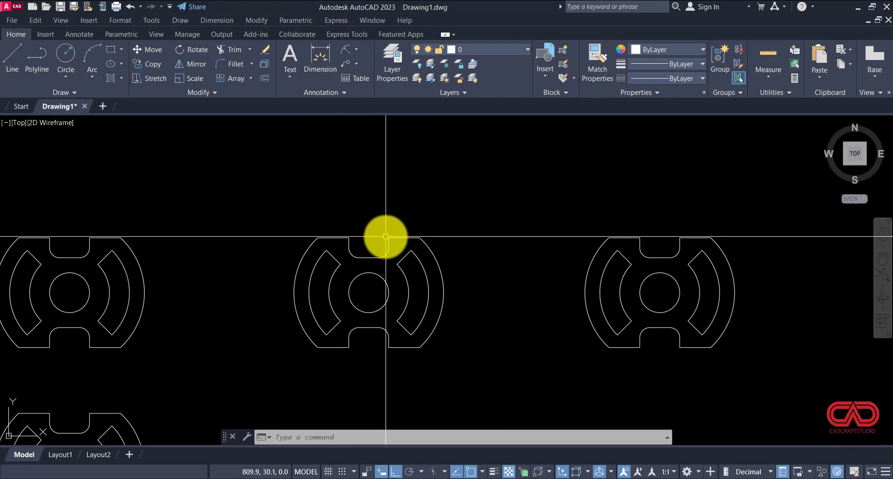
scroll(386, 238, "up", 2)
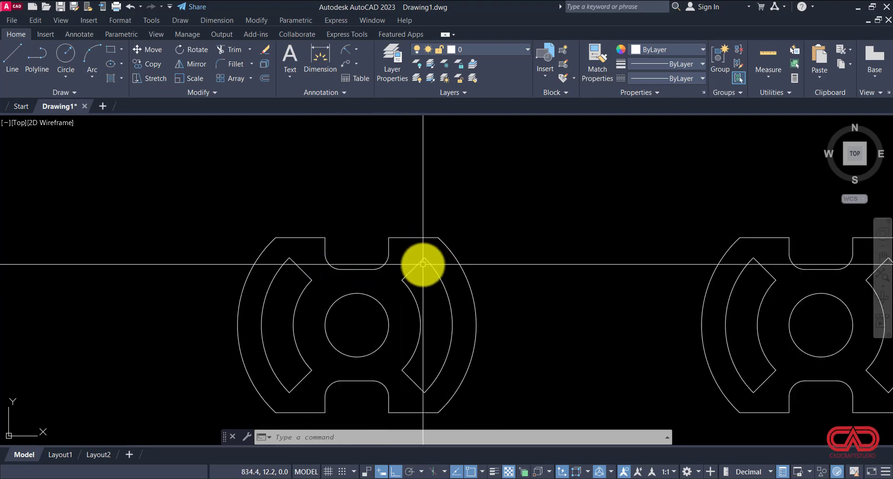
Examine the middle source part by selecting its lower notch line, and compare it with the boundary polyline copy beside it.
scroll(414, 263, "down", 1)
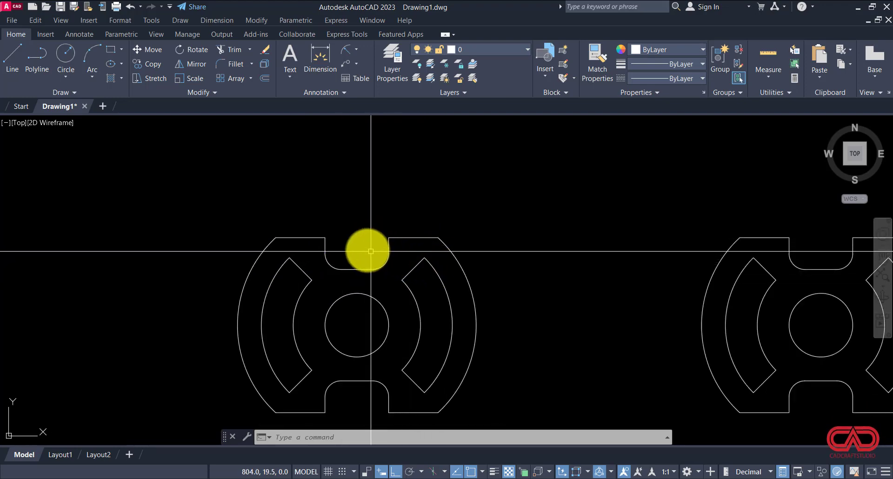
scroll(356, 246, "down", 1)
scroll(356, 246, "down", 1)
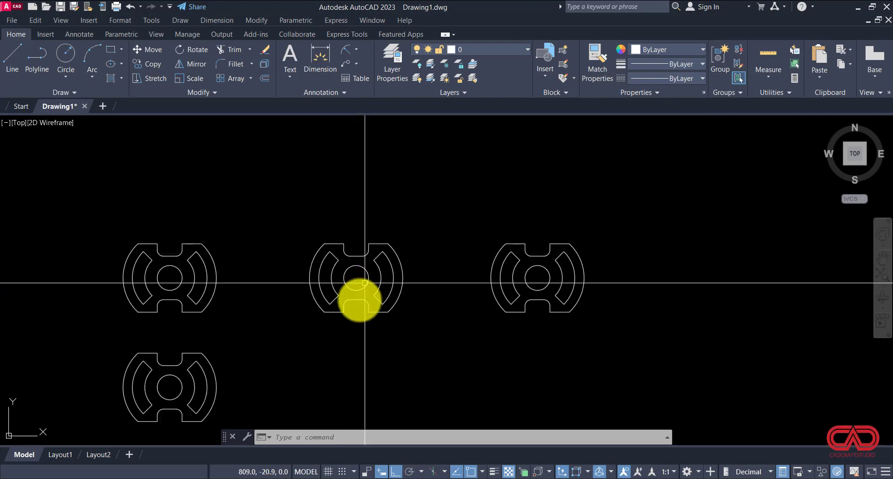
left_click(359, 301)
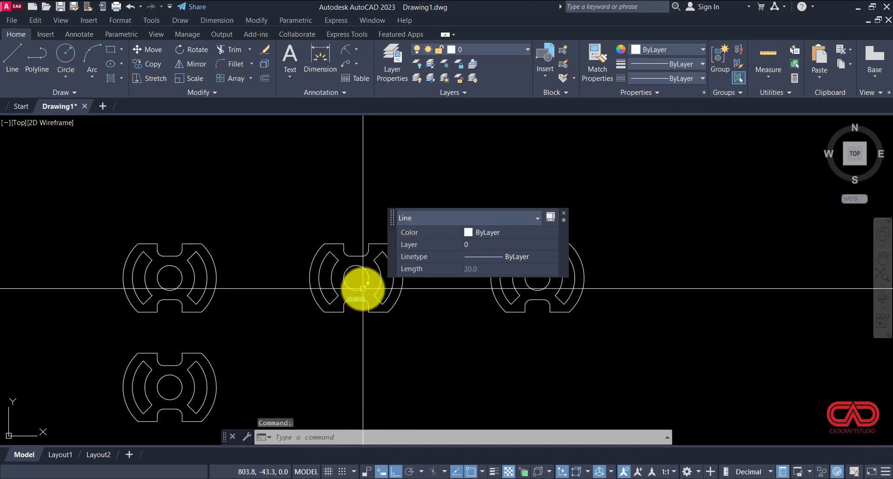
left_click(363, 287)
key("Escape")
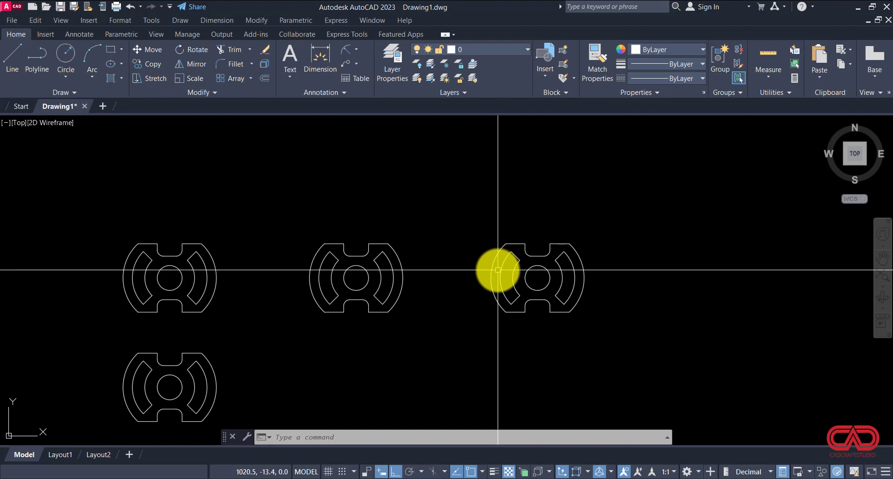
scroll(577, 270, "up", 4)
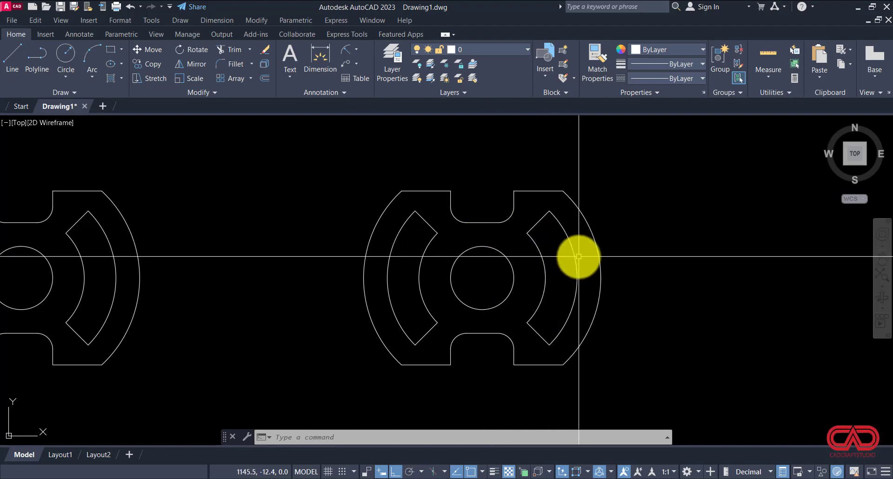
scroll(420, 272, "down", 2)
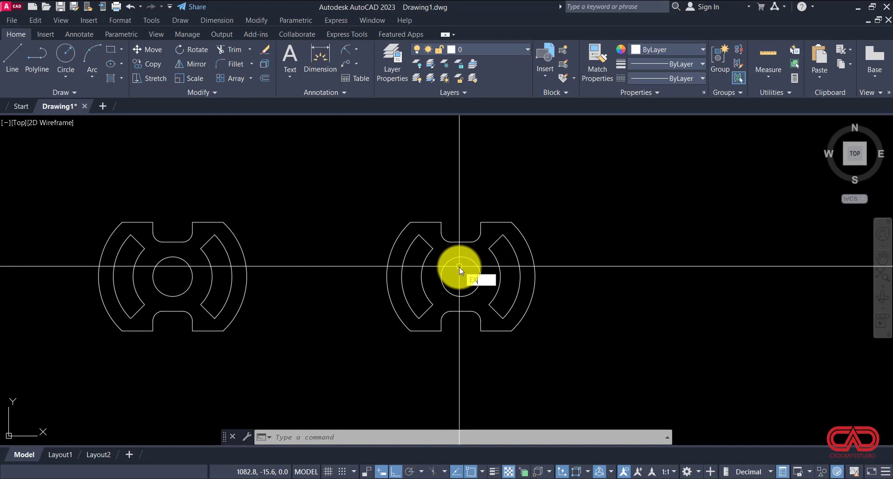
Extrude the outline, both curved slots and the centre hole of the rightmost polyline part to a height of 8.
type("XT")
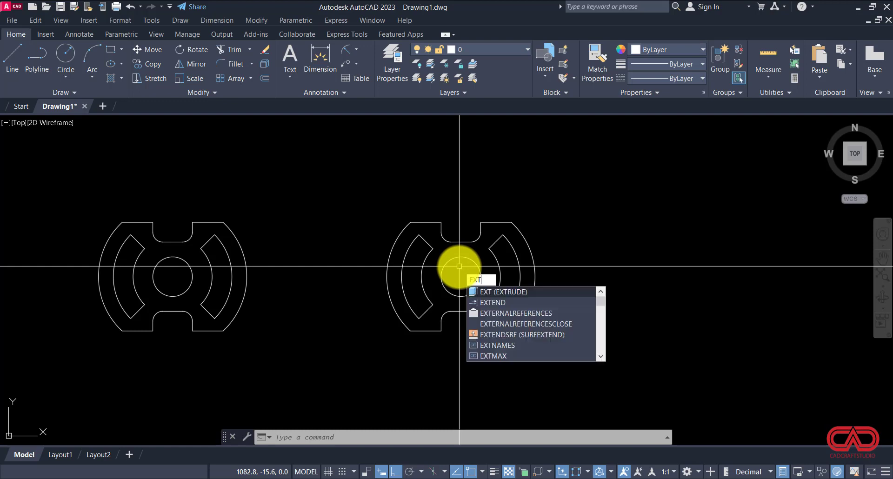
left_click(488, 291)
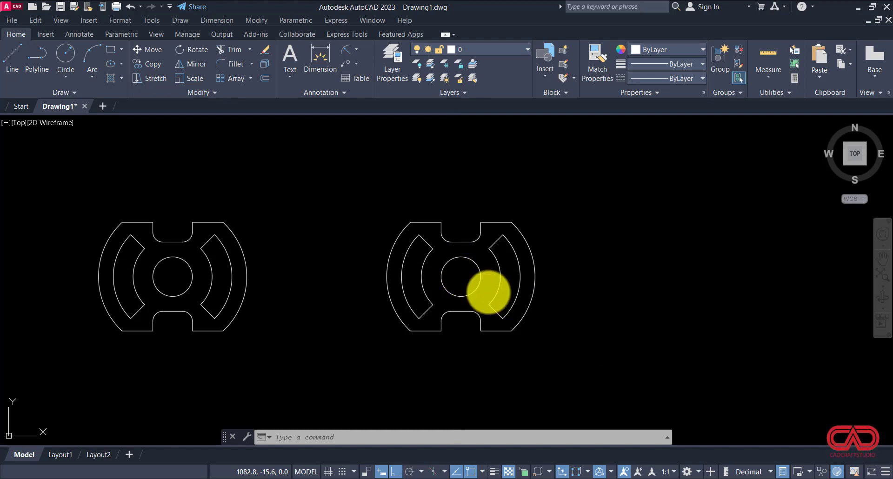
left_click(497, 287)
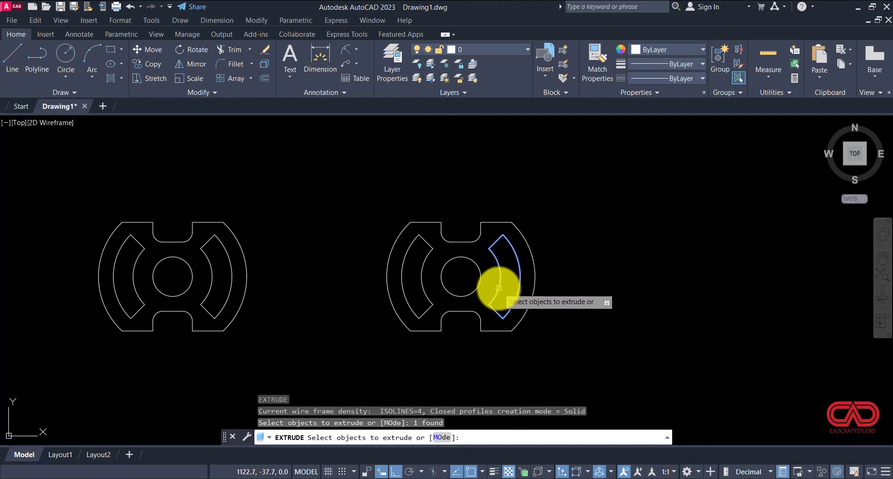
left_click(479, 278)
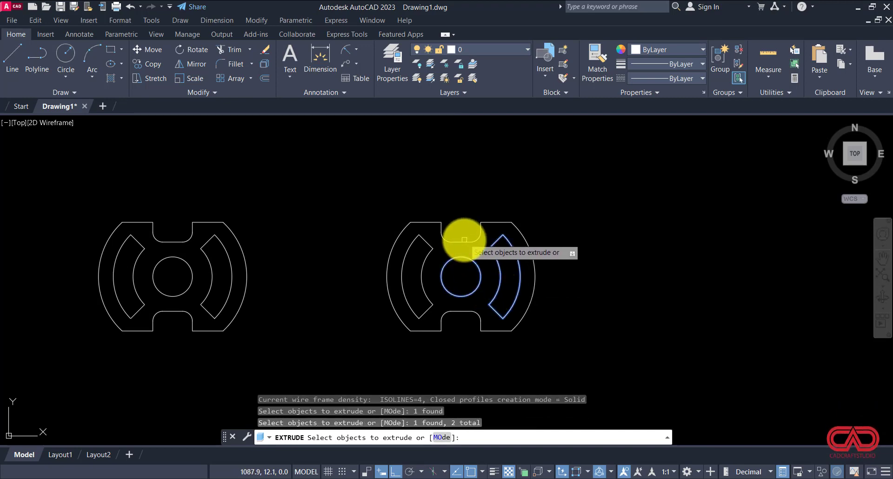
left_click(464, 241)
key("Return")
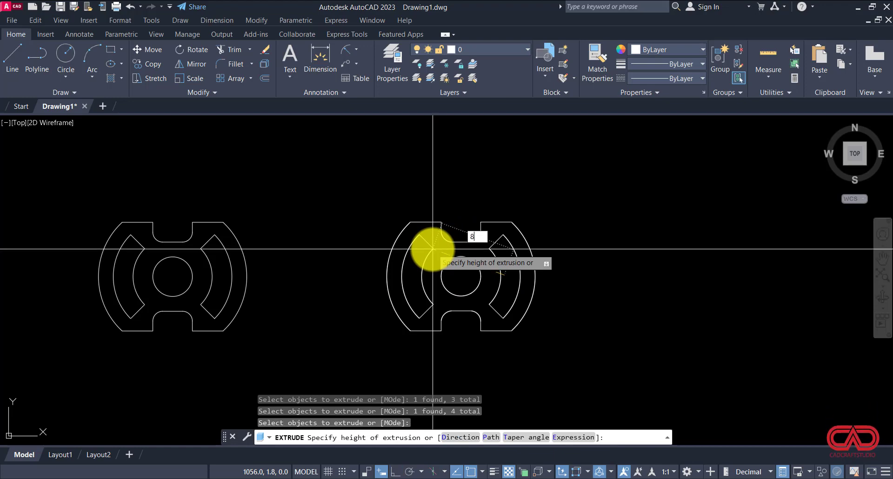
key("Return")
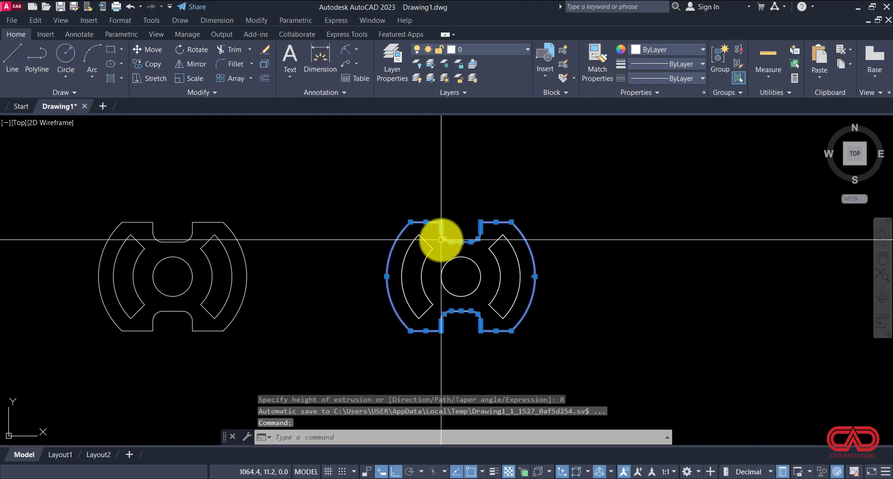
Check the extruded outline, curved slots and centre hole of the rightmost part by selecting each solid.
left_click(426, 241)
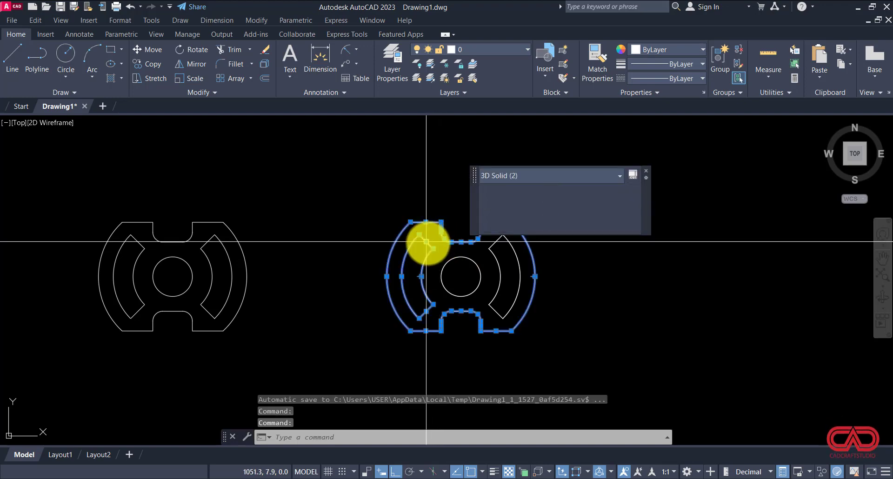
left_click(448, 259)
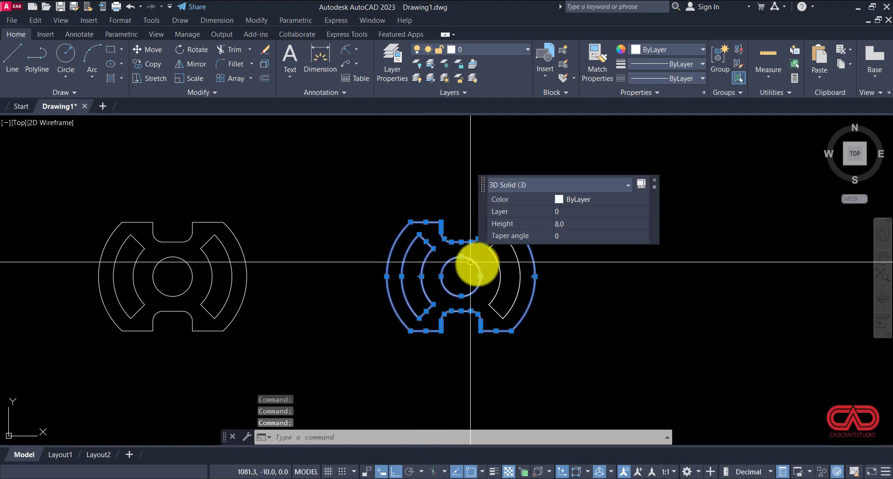
left_click(500, 270)
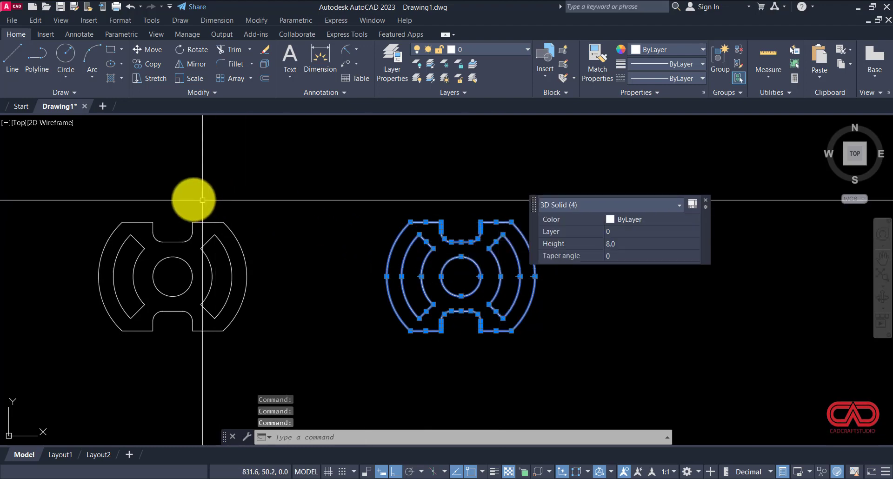
Switch the visual style to Realistic and examine the extruded rightmost part beside the 2D parts.
left_click(47, 122)
left_click(72, 184)
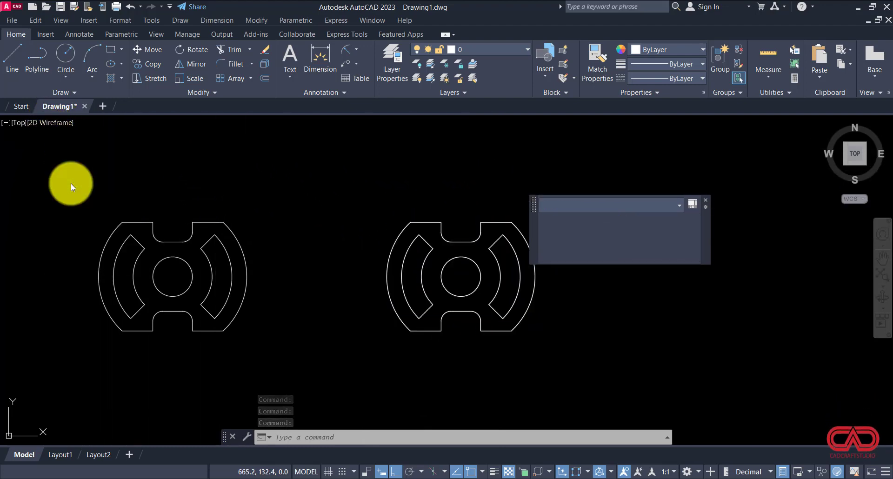
scroll(410, 277, "up", 2)
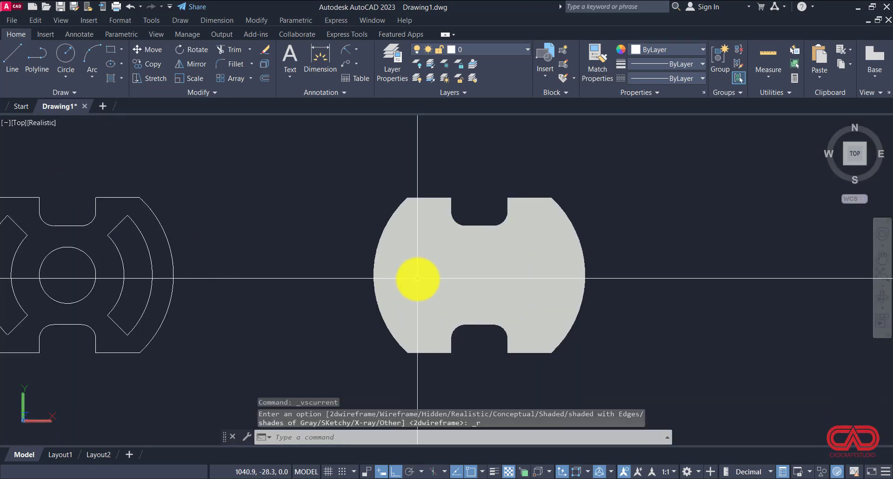
scroll(512, 253, "down", 2)
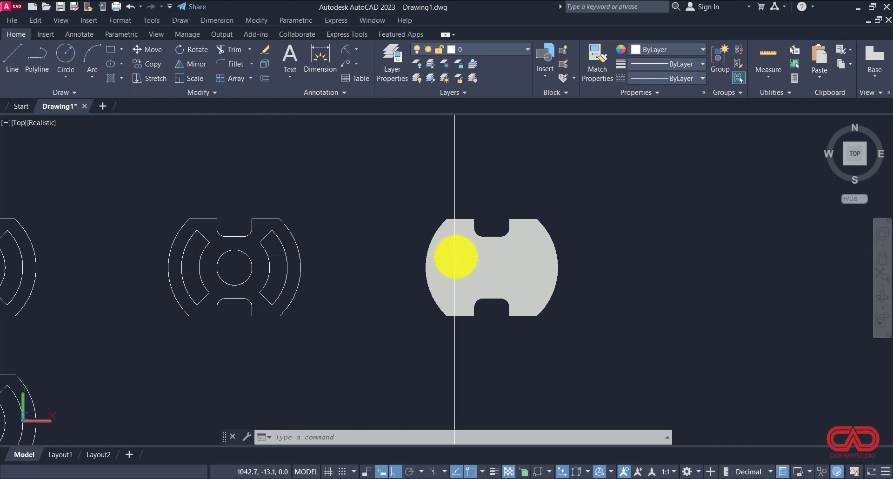
scroll(406, 275, "down", 2)
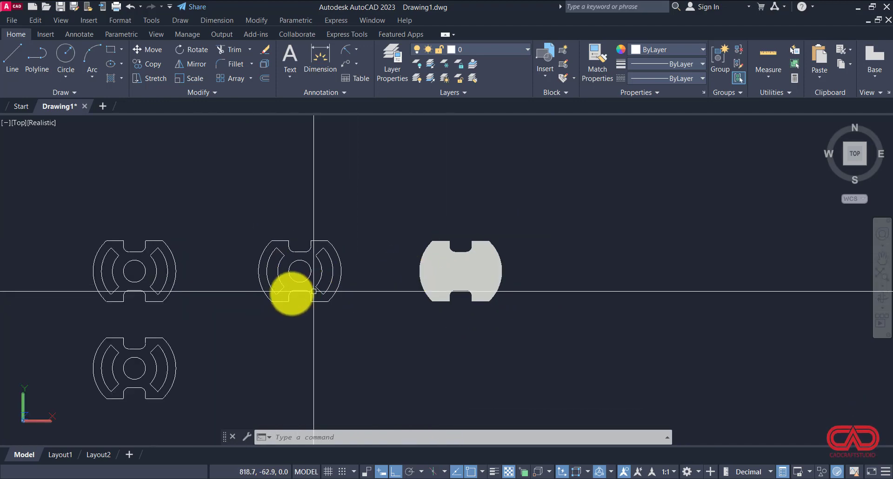
scroll(252, 289, "up", 2)
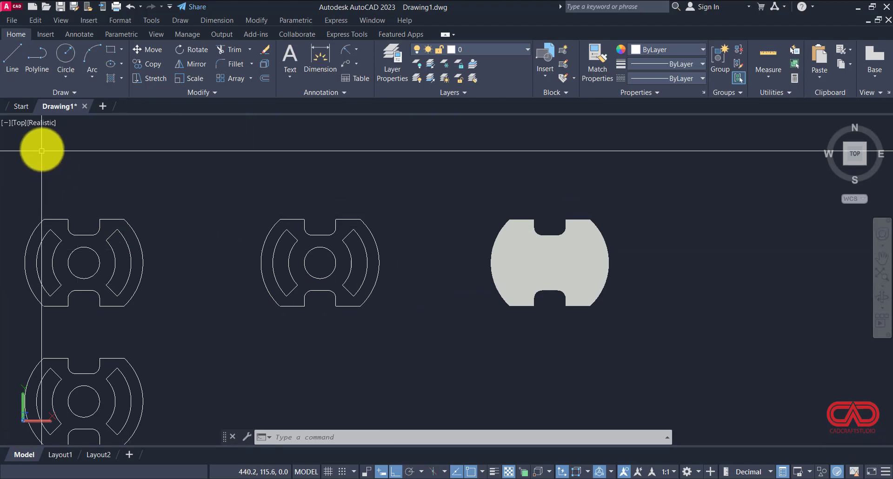
Set the visual style back to 2D Wireframe.
left_click(38, 127)
left_click(47, 148)
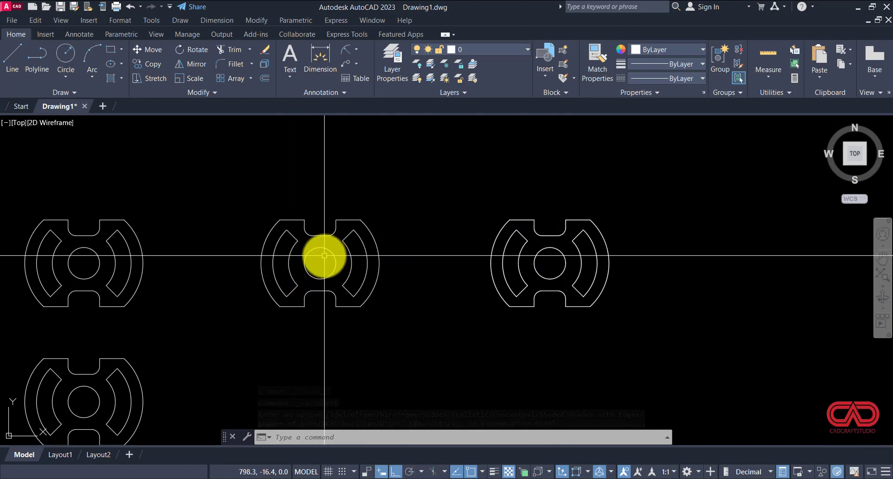
key("Escape")
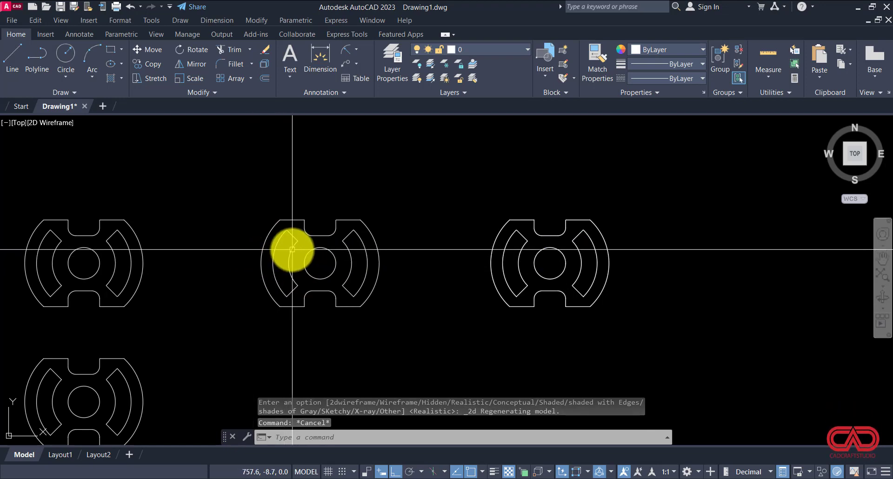
Create polyline boundaries with the Boundary command from points inside both curved slots and the centre hole of the middle part.
type("bo")
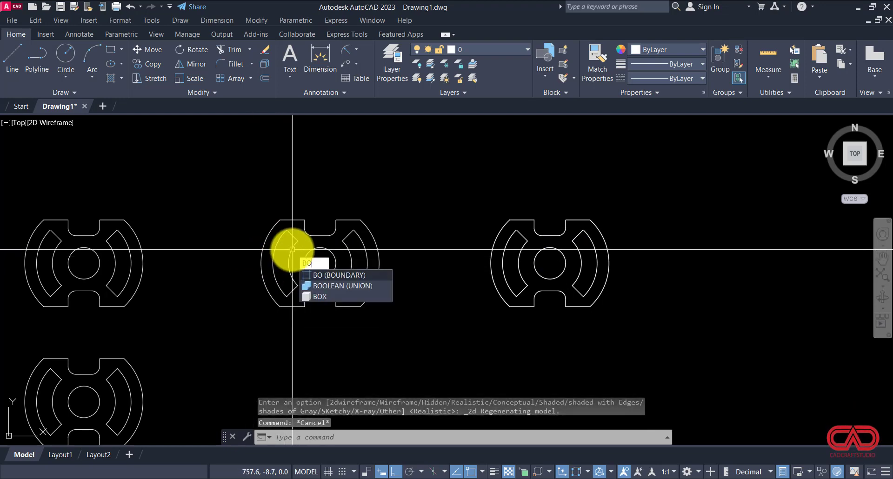
key("Return")
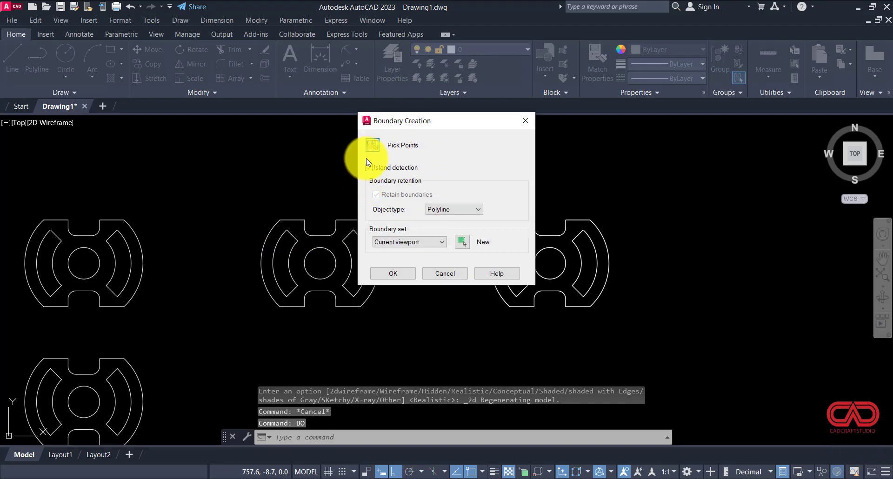
left_click(372, 152)
left_click(284, 254)
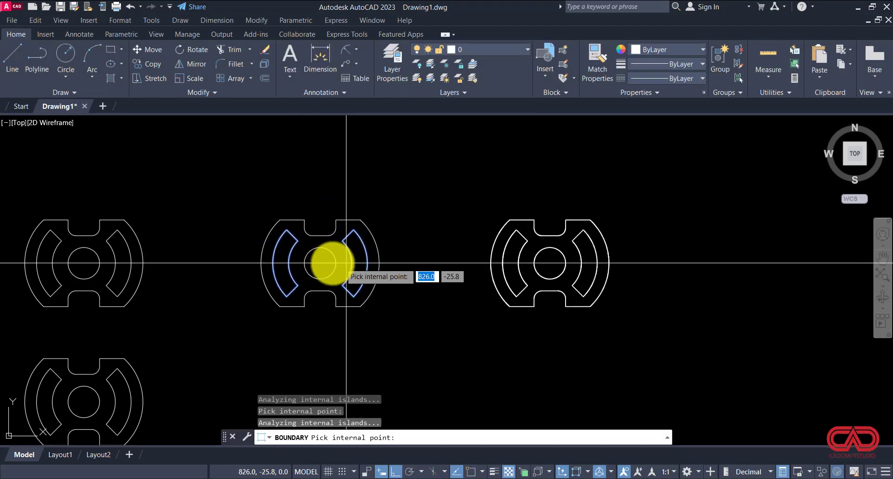
key("Return")
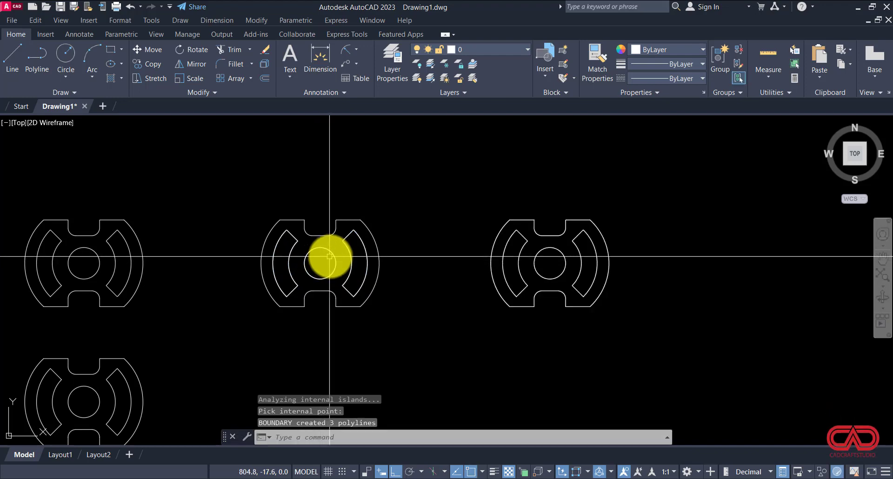
left_click(333, 254)
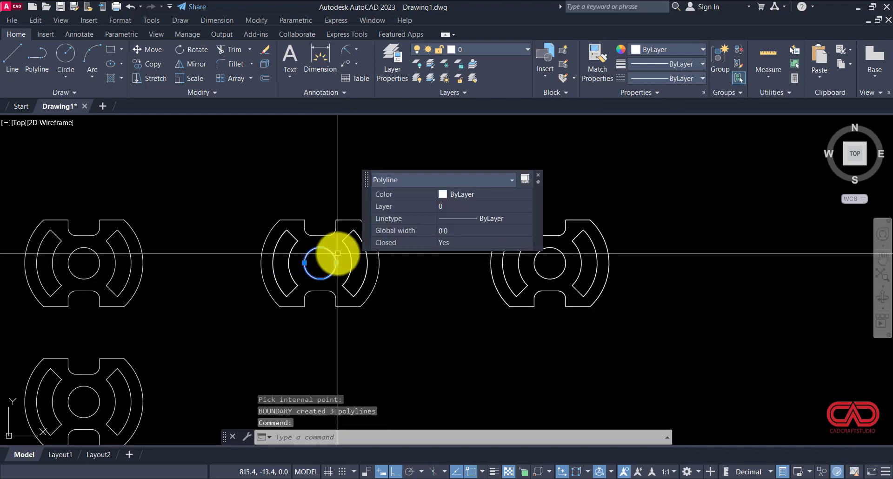
key("Escape")
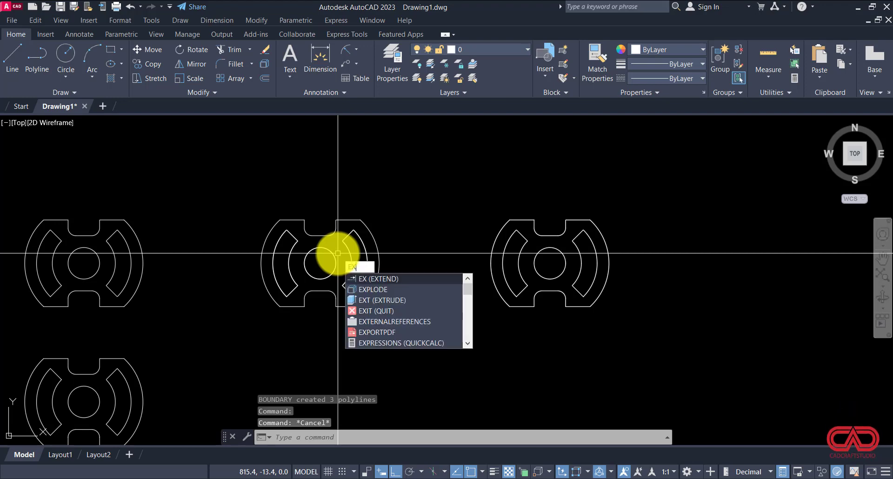
Extrude the two curved slot boundaries and the centre hole boundary of the middle part to a height of 20.
type("T")
key("Return")
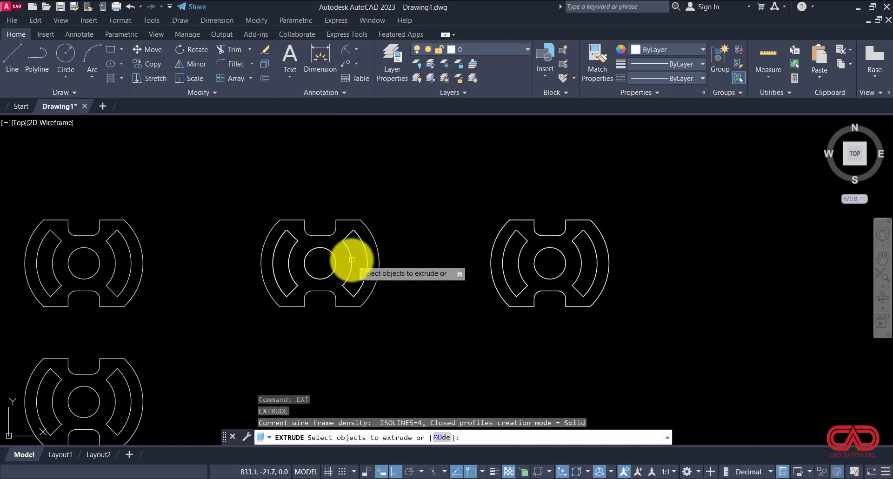
left_click(351, 260)
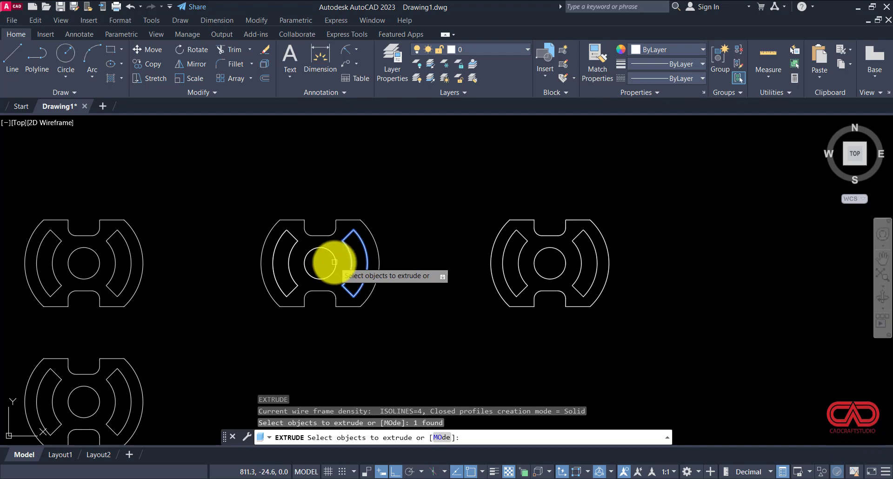
left_click(334, 262)
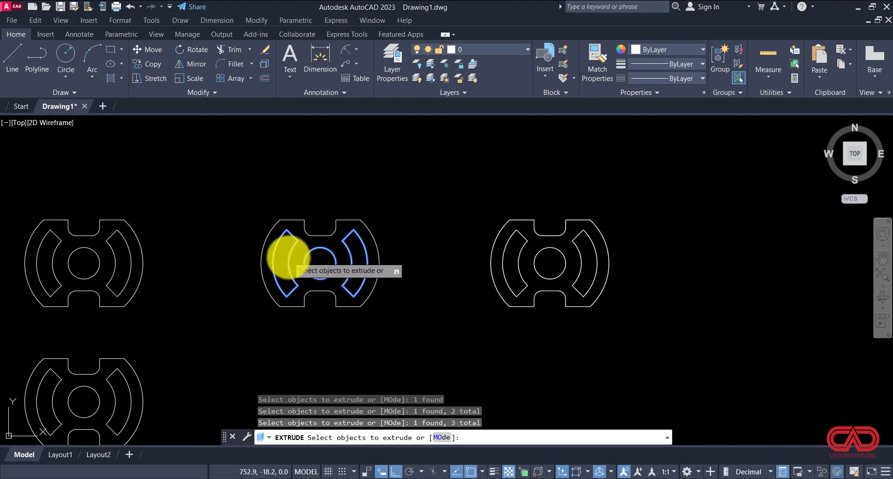
key("Return")
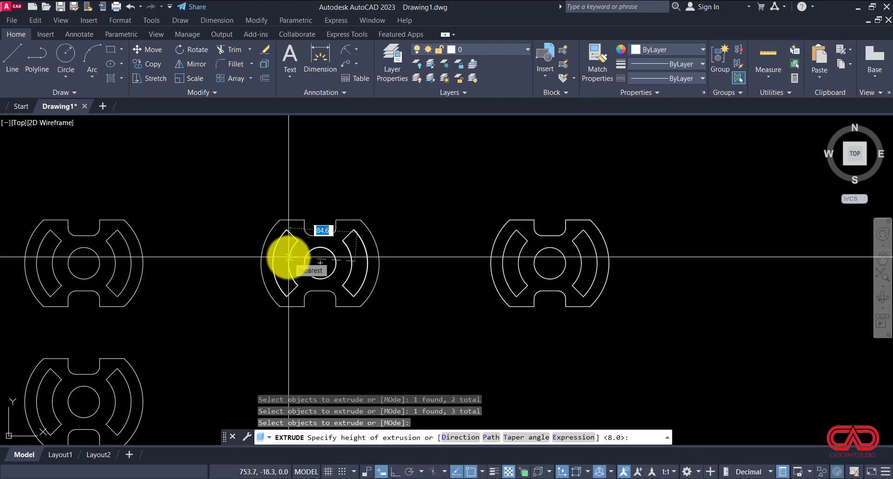
type("20")
key("Return")
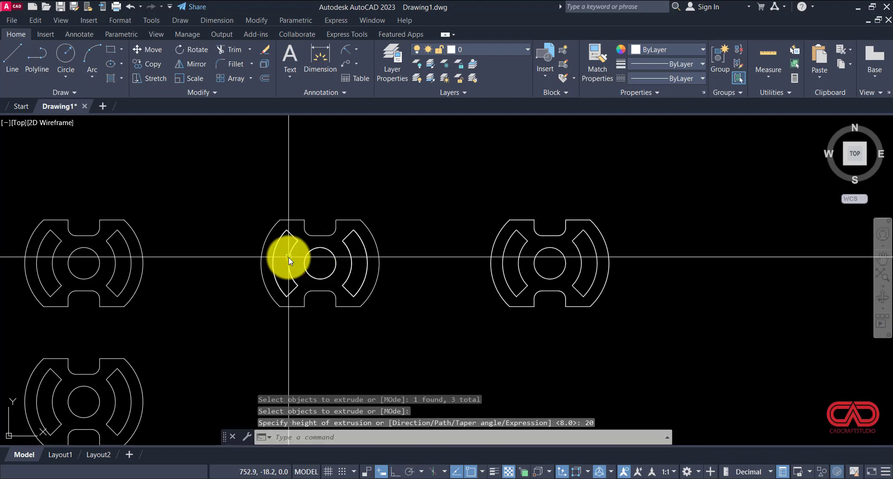
Change the colour of the middle part's three extruded solids, the two curved slots and the centre cylinder, to red 205,32,39.
left_click(288, 257)
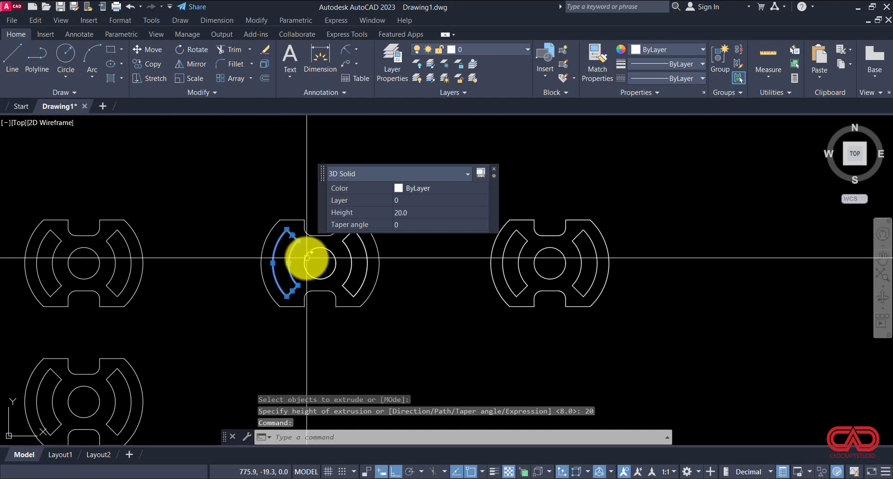
left_click(338, 268)
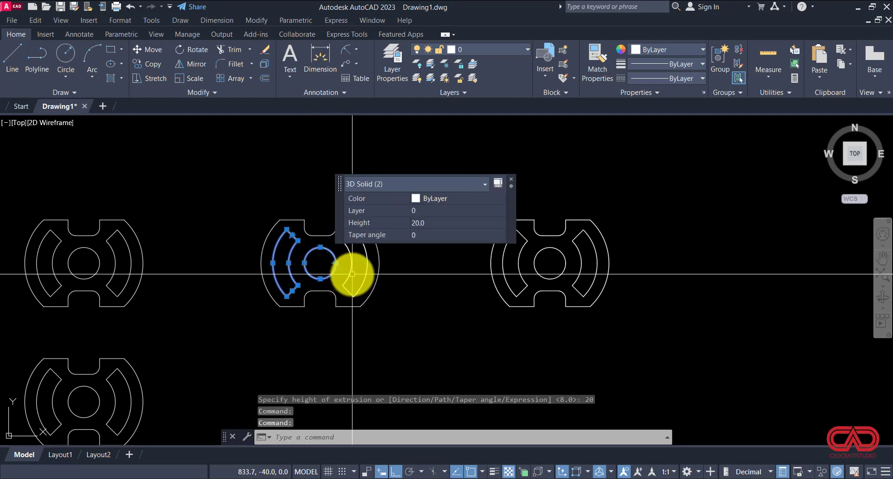
left_click(351, 269)
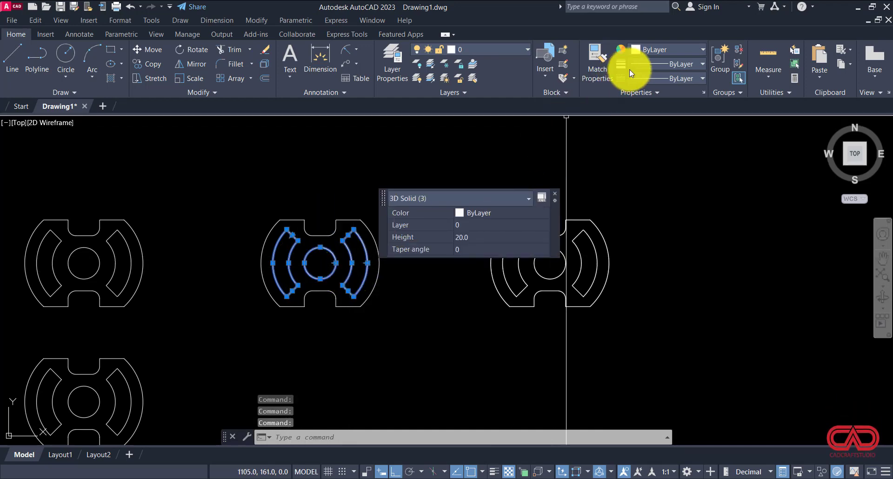
left_click(636, 48)
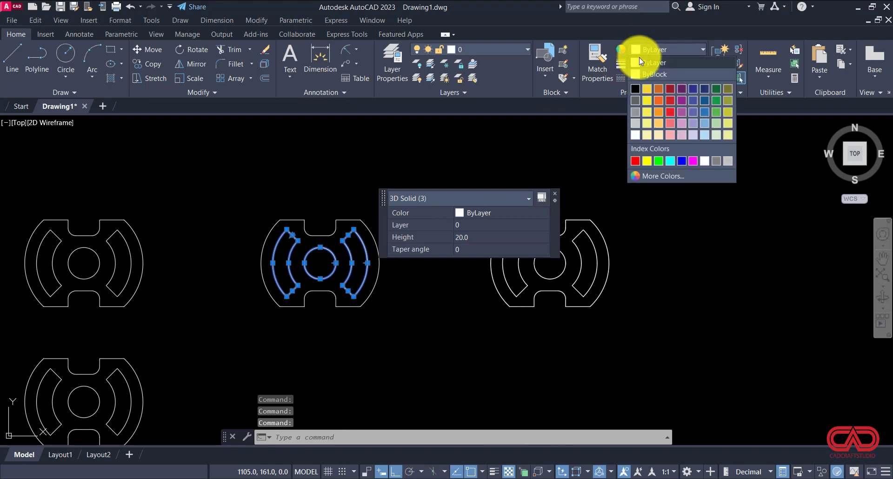
left_click(668, 101)
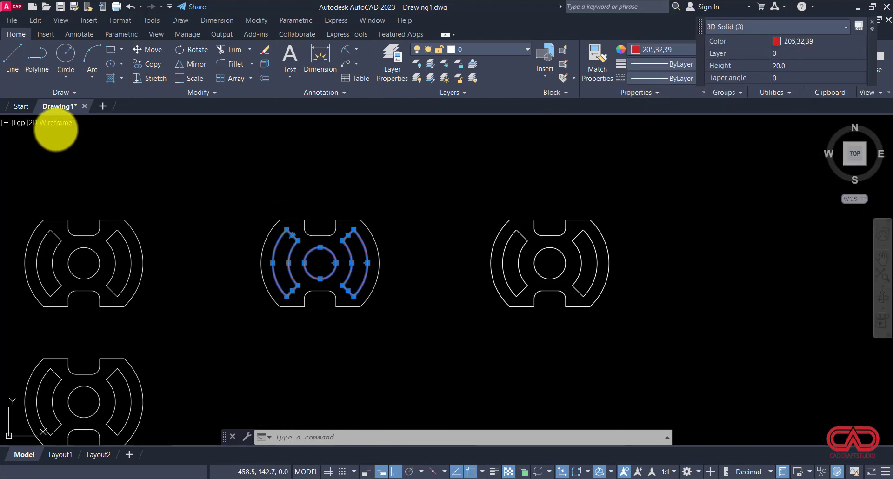
Move the three red solids from the middle part's centre to the centre of the extruded rightmost part.
left_click(51, 123)
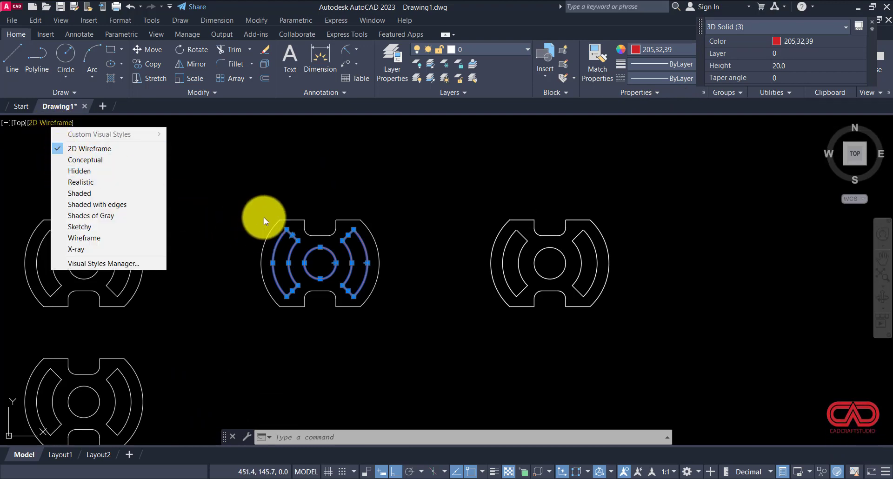
left_click(242, 196)
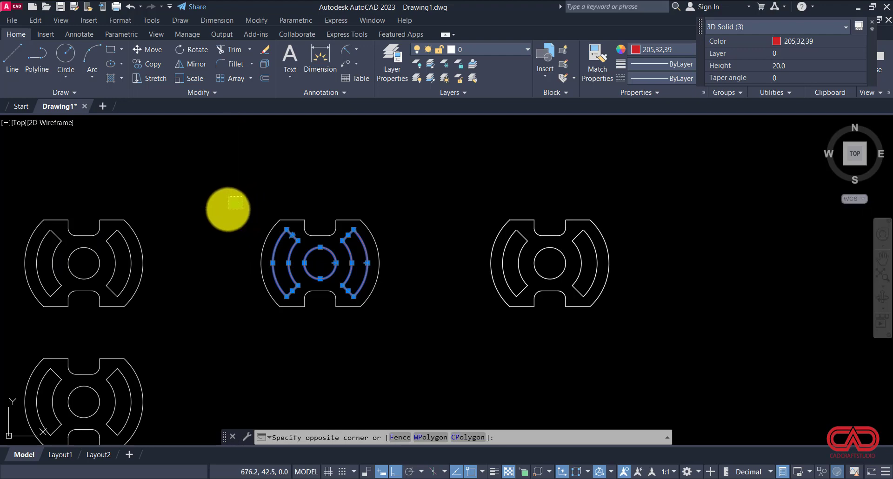
type("M")
key("Return")
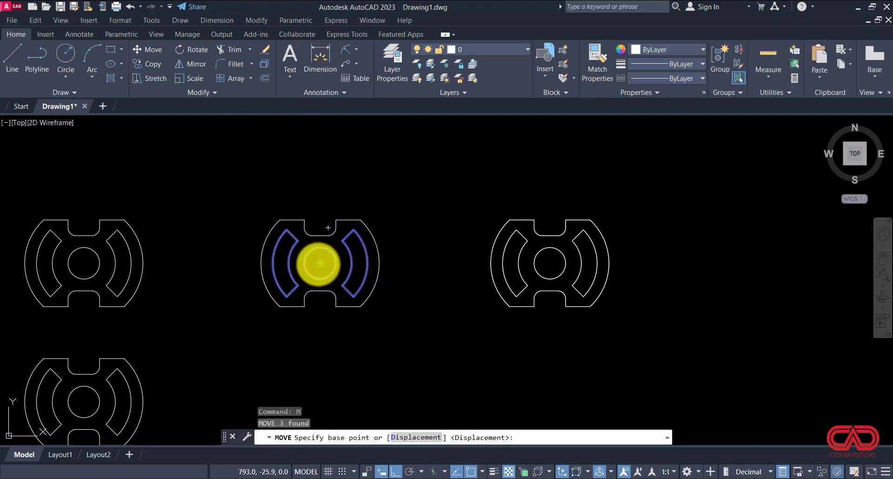
left_click(319, 263)
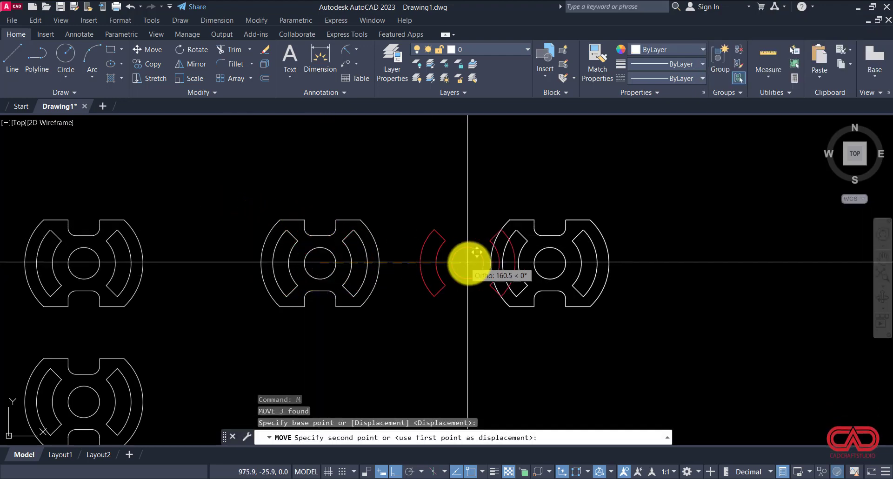
left_click(550, 263)
key("Escape")
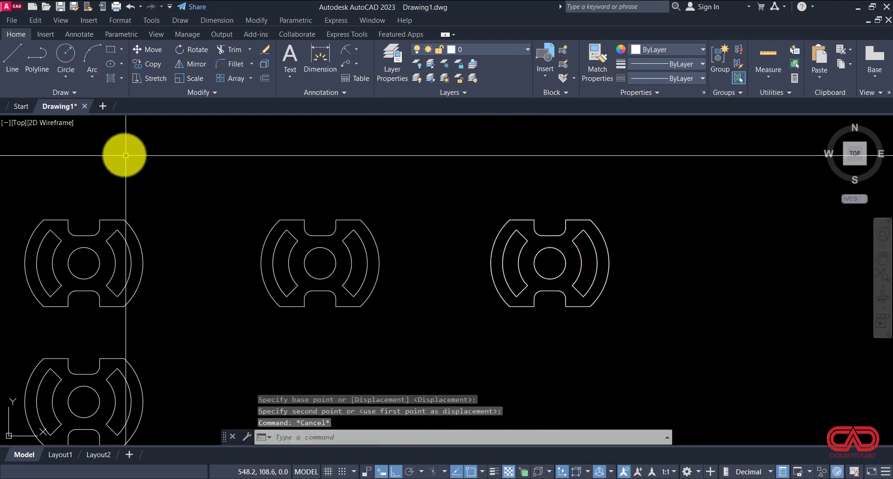
Set the visual style to Realistic and the view to SW Isometric, and examine the red solids on the rightmost plate.
left_click(57, 123)
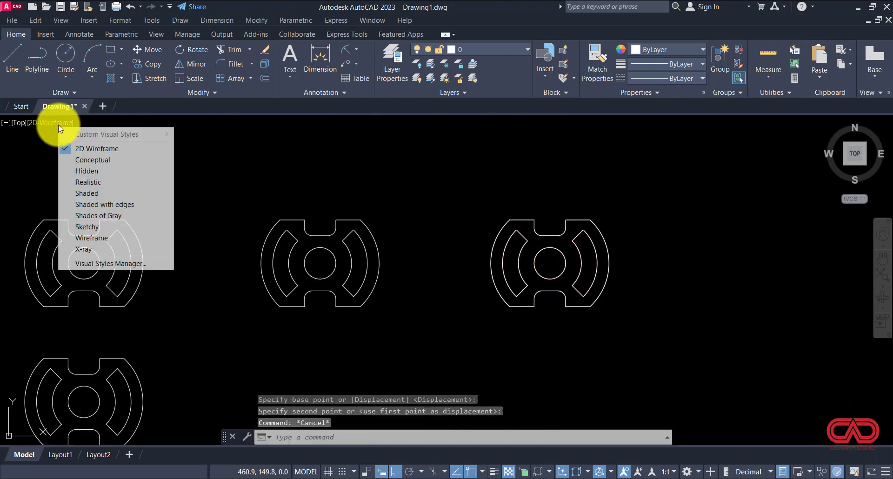
left_click(80, 182)
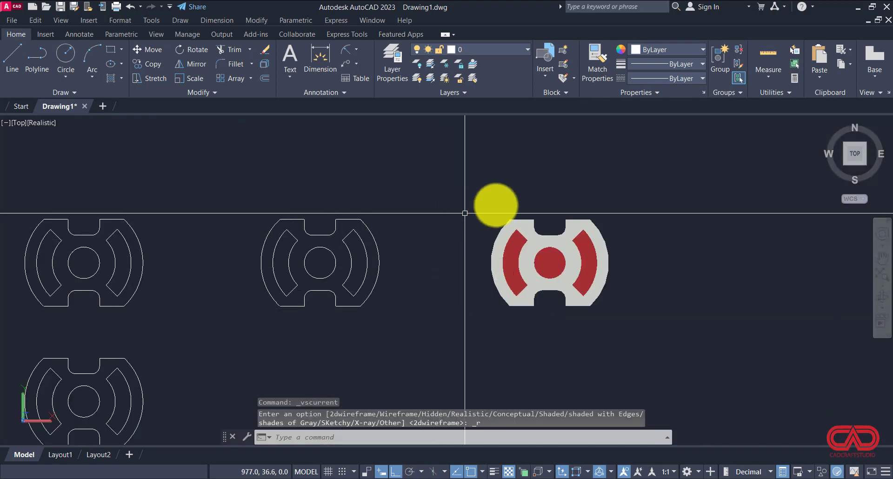
left_click(15, 124)
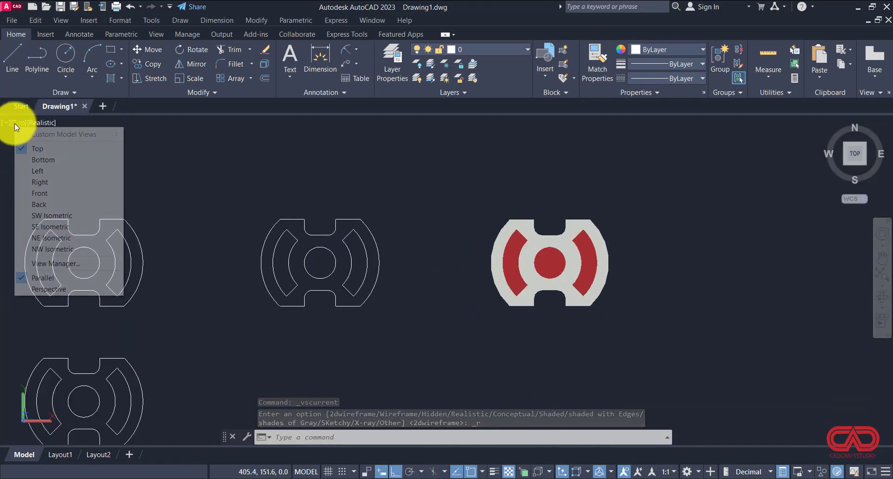
left_click(38, 214)
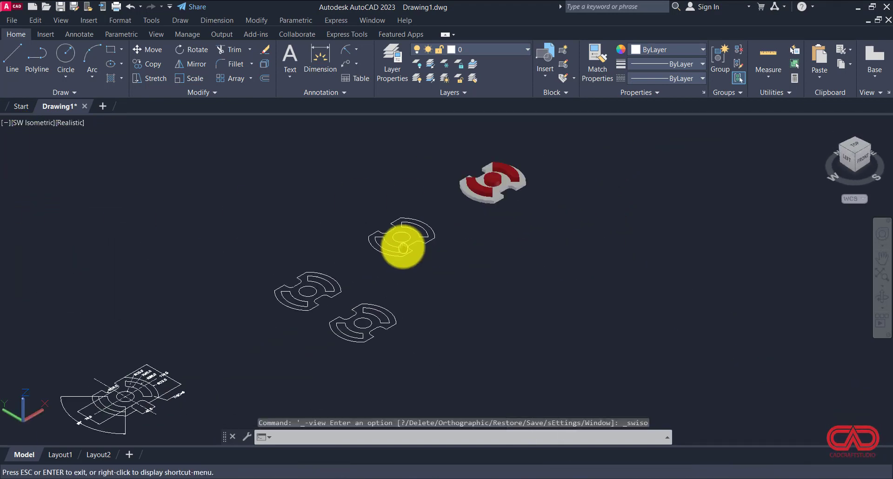
scroll(488, 191, "up", 8)
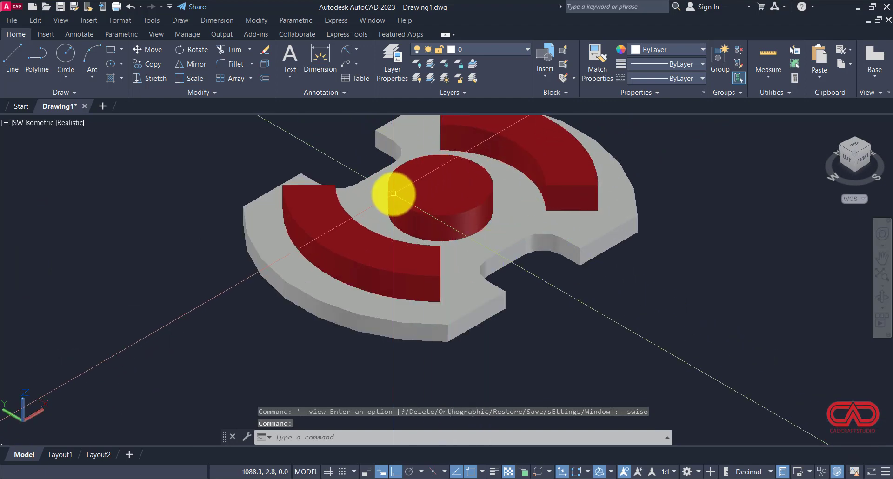
scroll(393, 193, "down", 2)
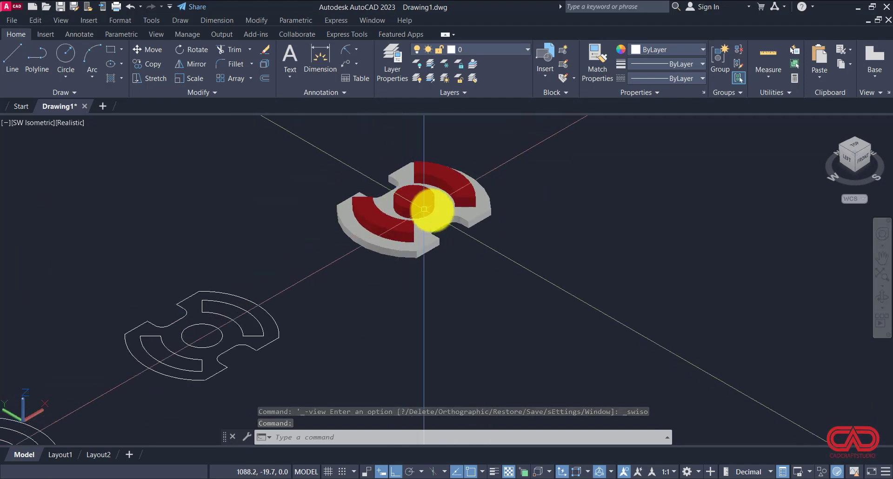
scroll(429, 206, "up", 2)
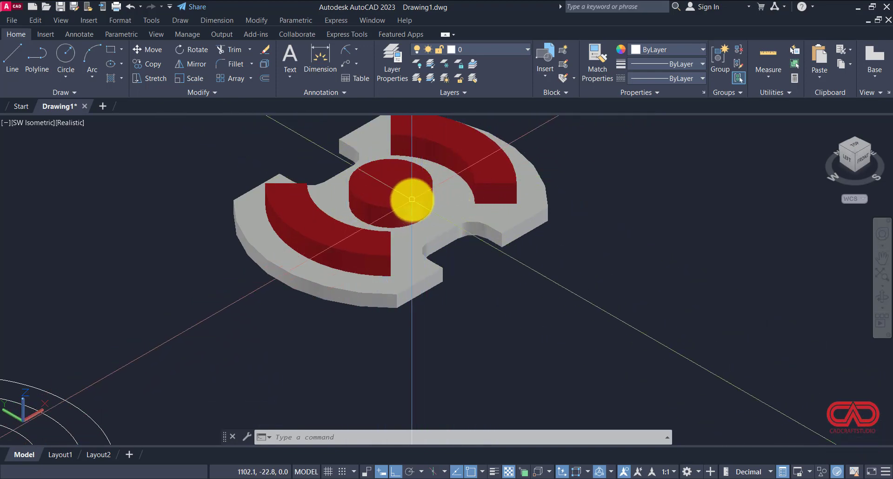
middle_click_drag(403, 204, 401, 205)
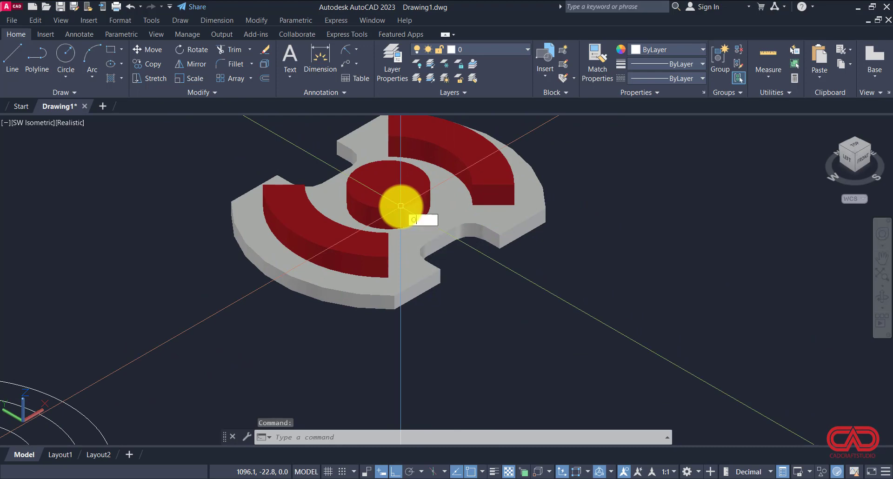
key("Escape")
key("Escape")
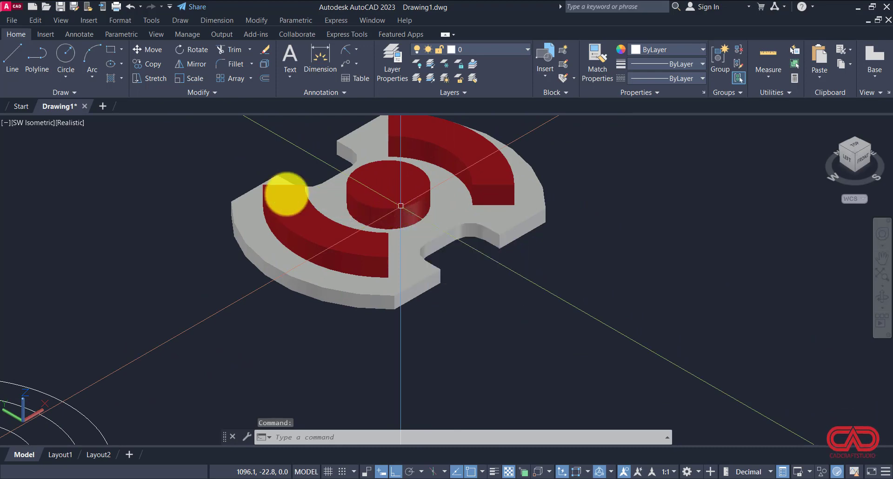
In the Front view, move the three red solids straight down by 6 so they pass through the plate.
left_click(31, 124)
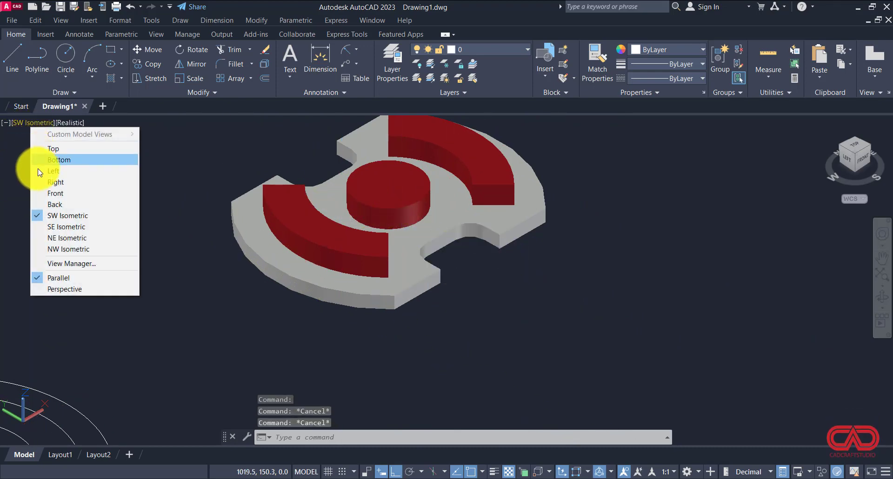
left_click(47, 194)
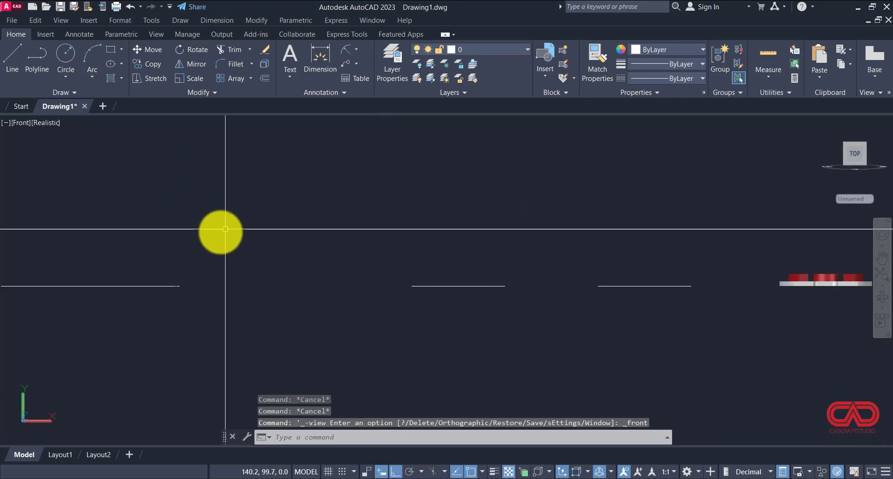
scroll(598, 239, "up", 6)
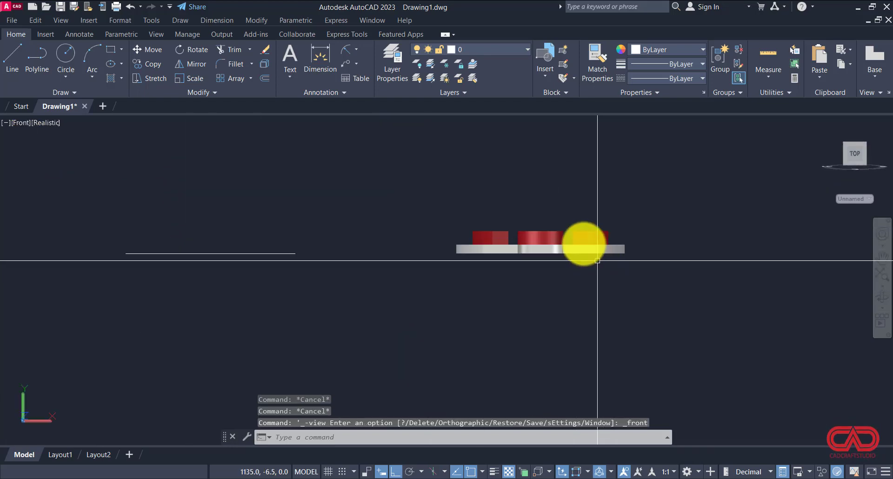
left_click(575, 232)
left_click(515, 232)
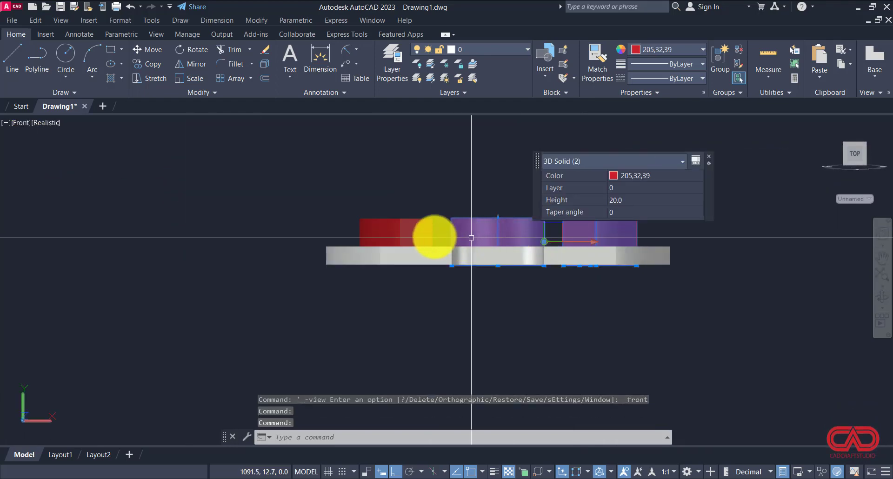
left_click(412, 234)
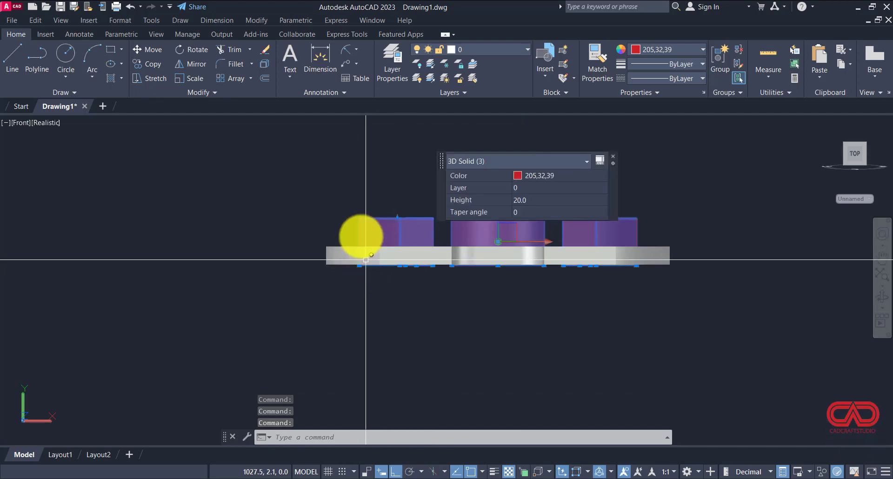
scroll(308, 240, "down", 2)
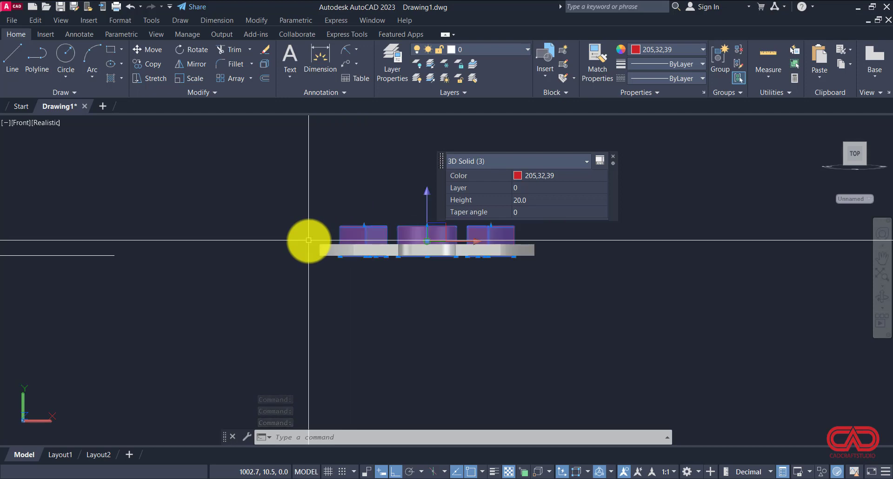
type("M")
key("Return")
left_click(290, 198)
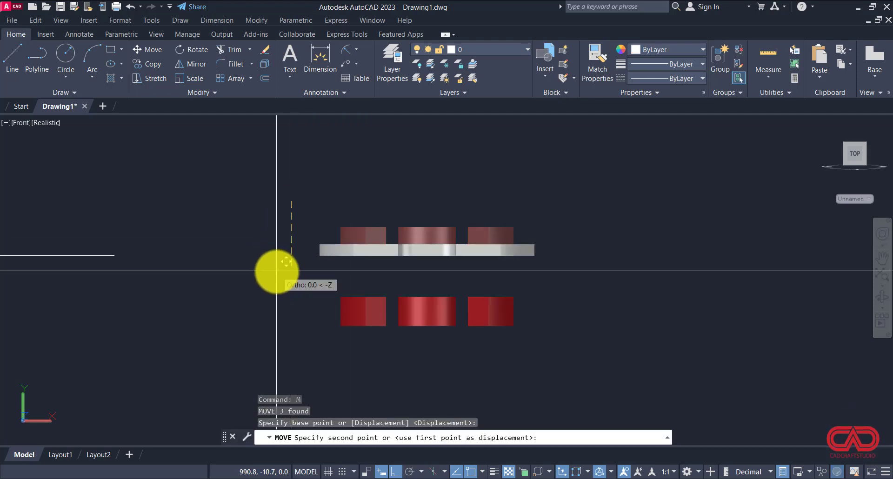
type("6")
key("Return")
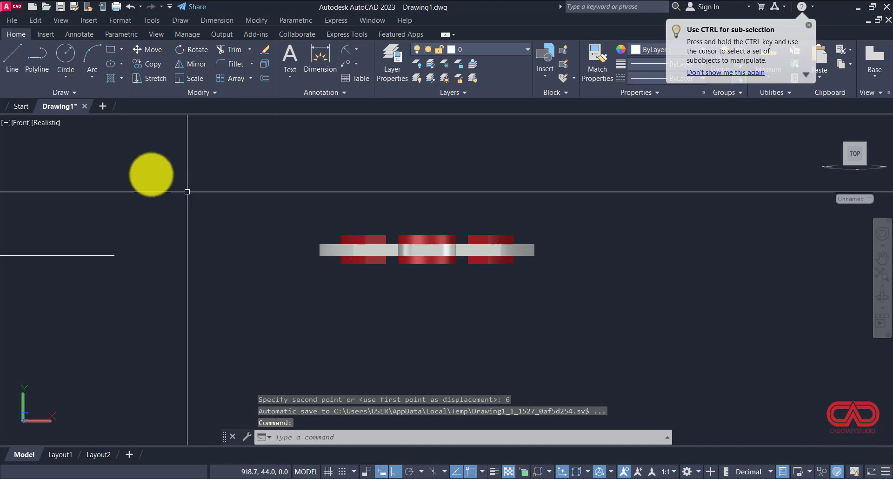
Return to the SW Isometric view and examine the lowered red solids in the plate up close.
left_click(21, 123)
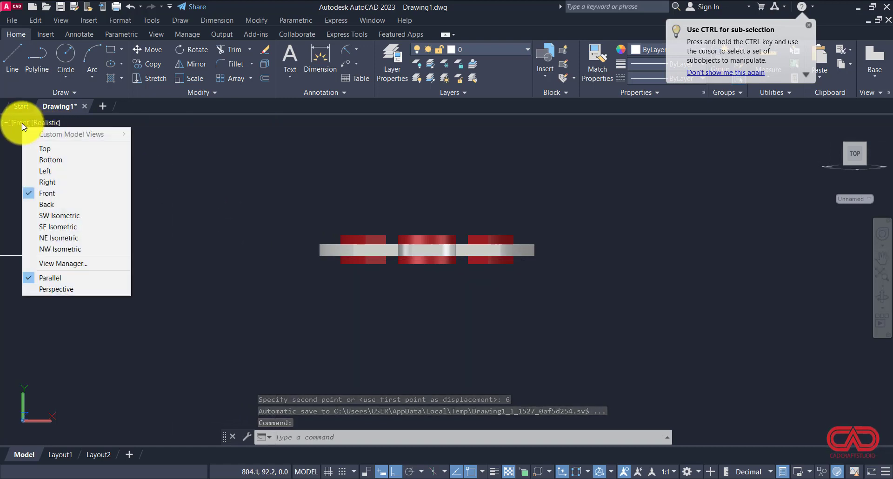
left_click(53, 215)
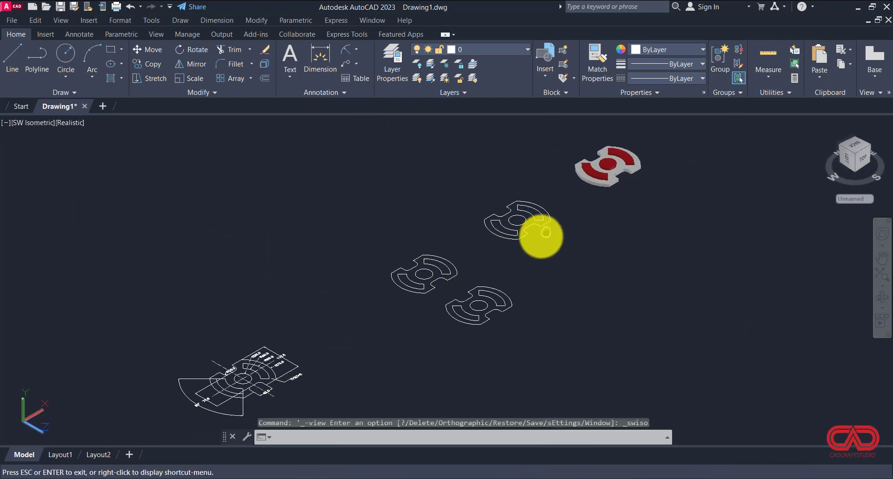
middle_click_drag(545, 232, 398, 289)
scroll(478, 233, "up", 6)
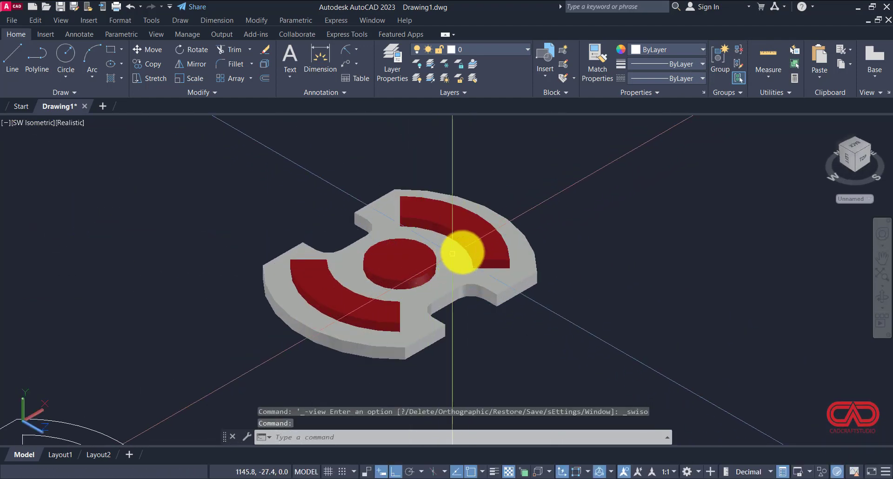
key("Escape")
key("Escape")
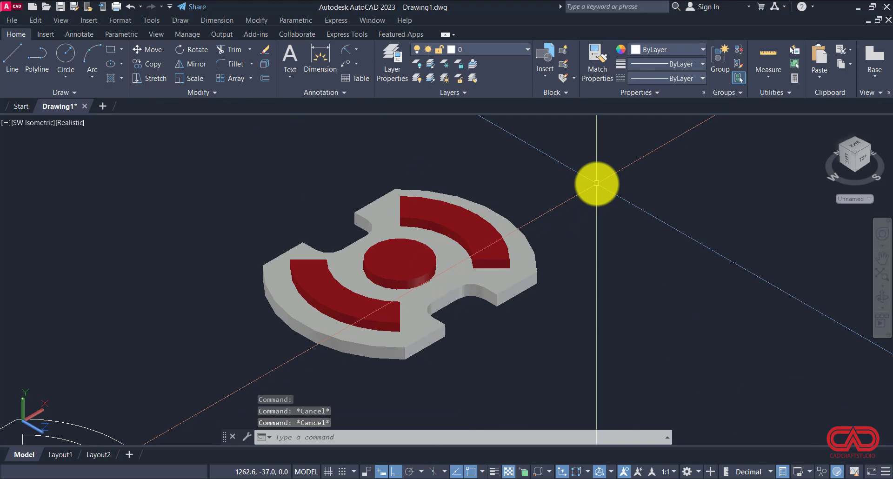
Subtract the two red slot solids and the red centre cylinder from the grey plate solid.
type("S")
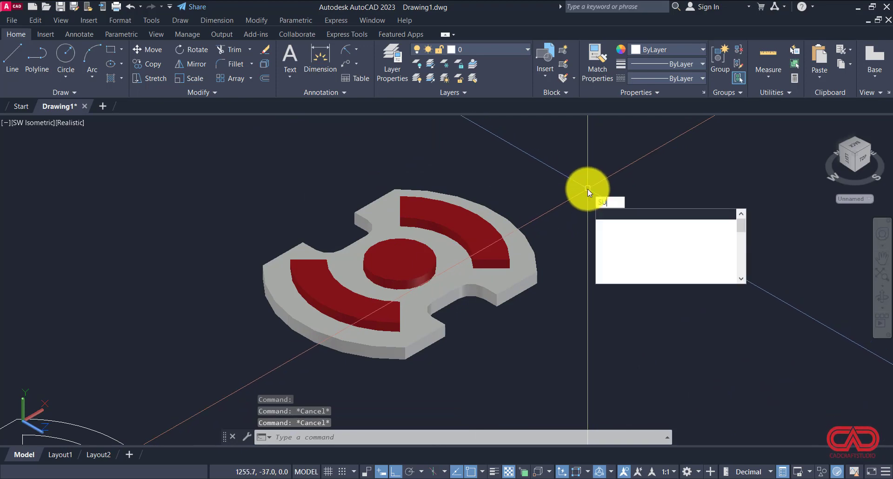
type("U")
key("Return")
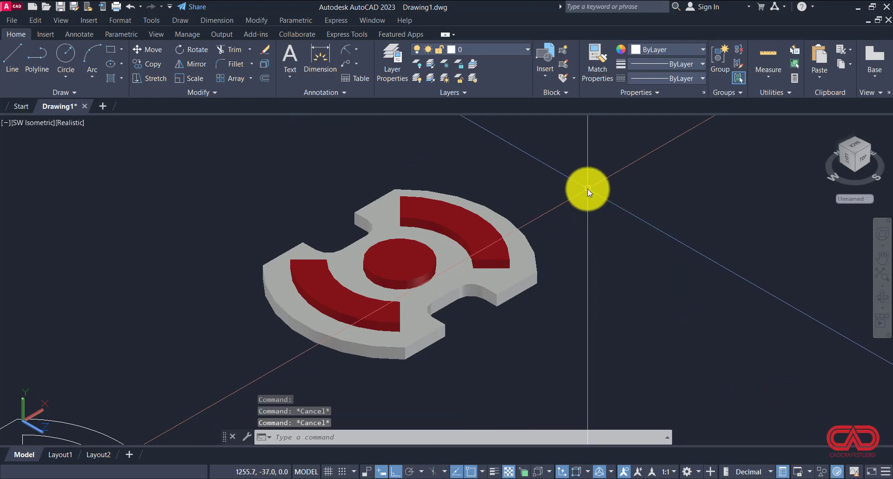
left_click(534, 261)
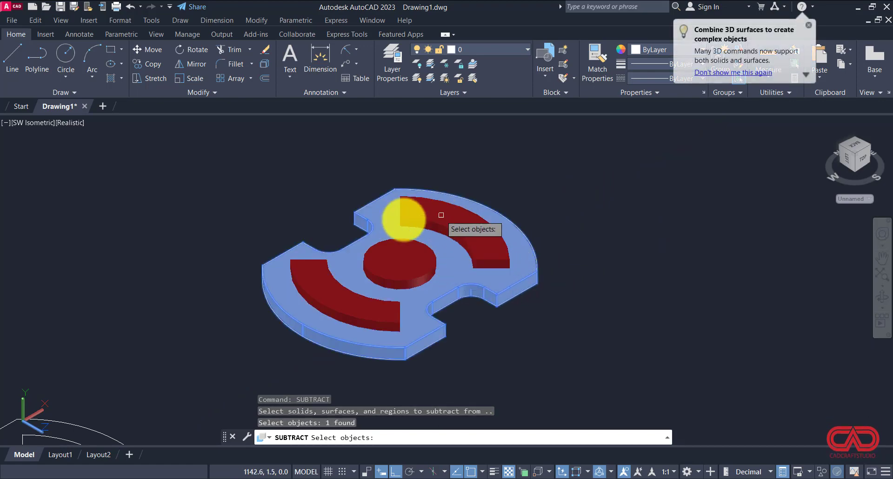
key("Return")
left_click(479, 244)
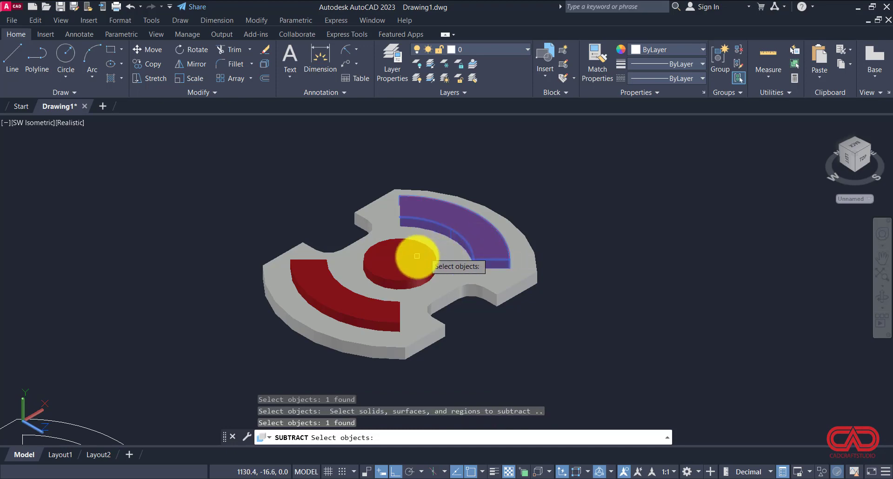
left_click(404, 259)
left_click(340, 294)
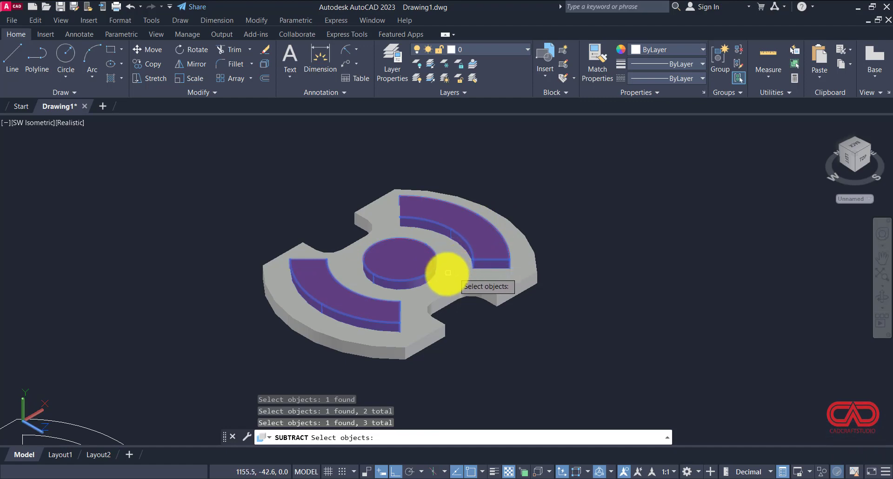
key("Return")
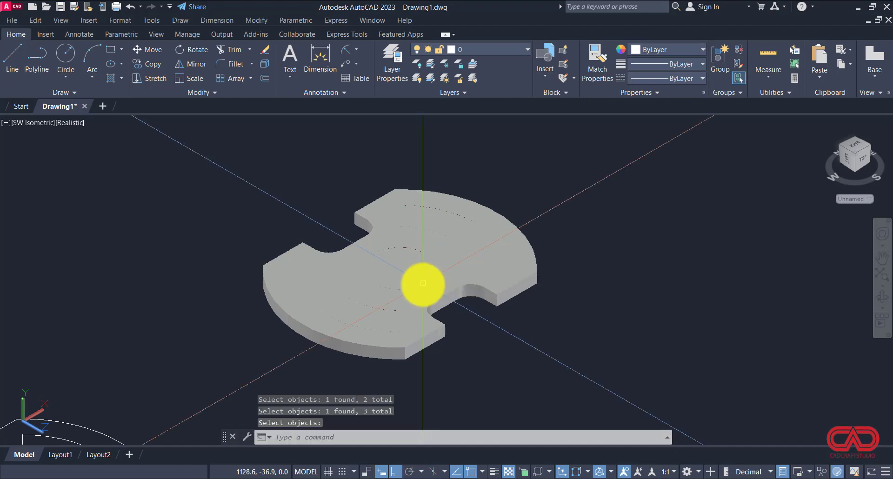
Erase the leftover solids filling the two curved slots and the centre hole of the plate.
left_click(354, 298)
key("Escape")
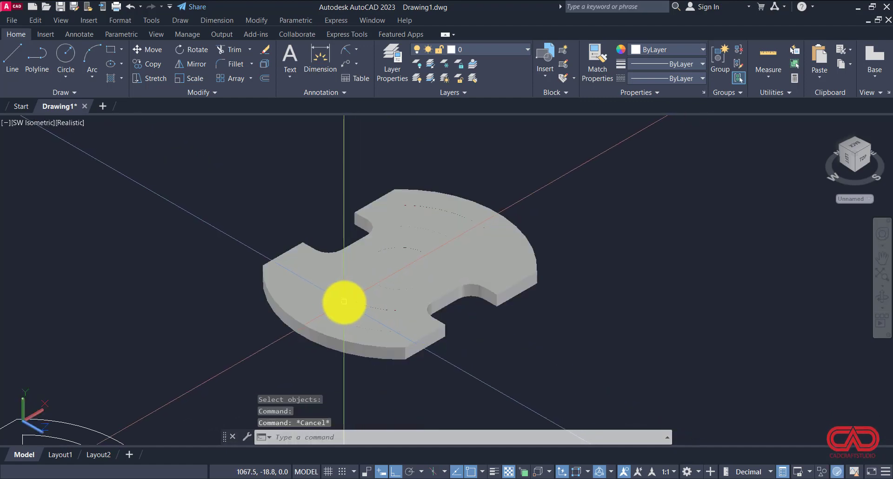
left_click(343, 301)
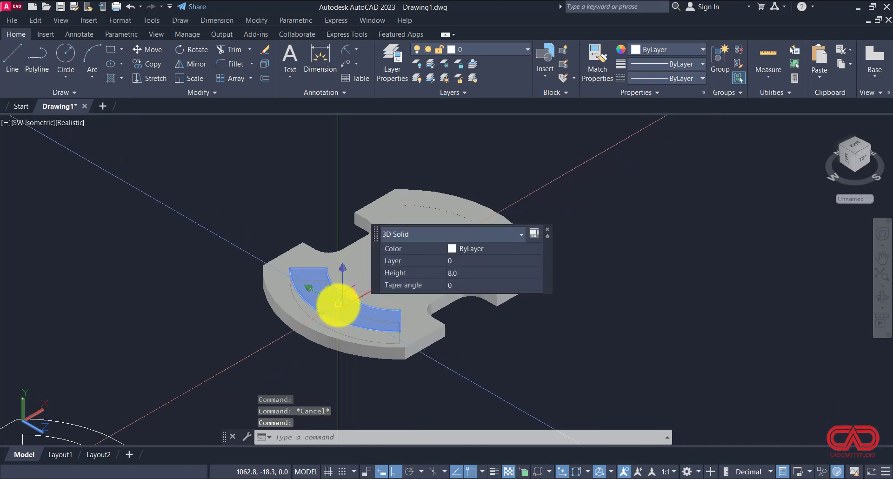
type("e")
key("Return")
left_click(393, 271)
type("e")
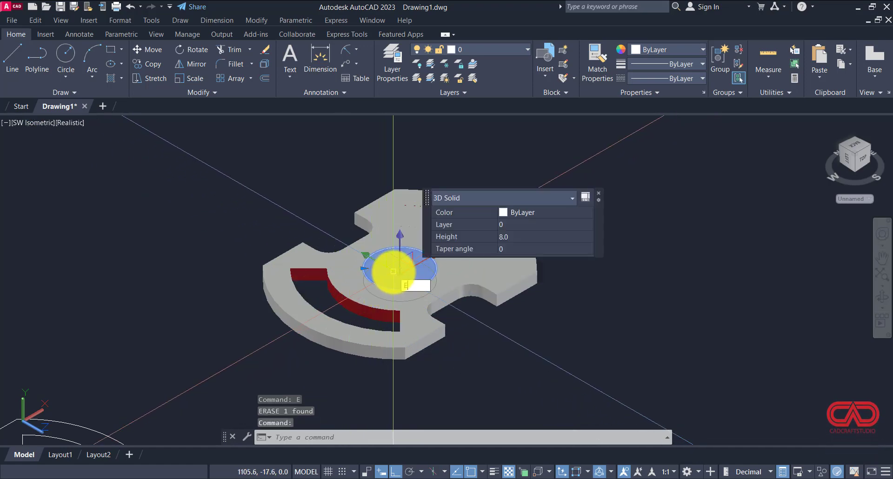
key("Return")
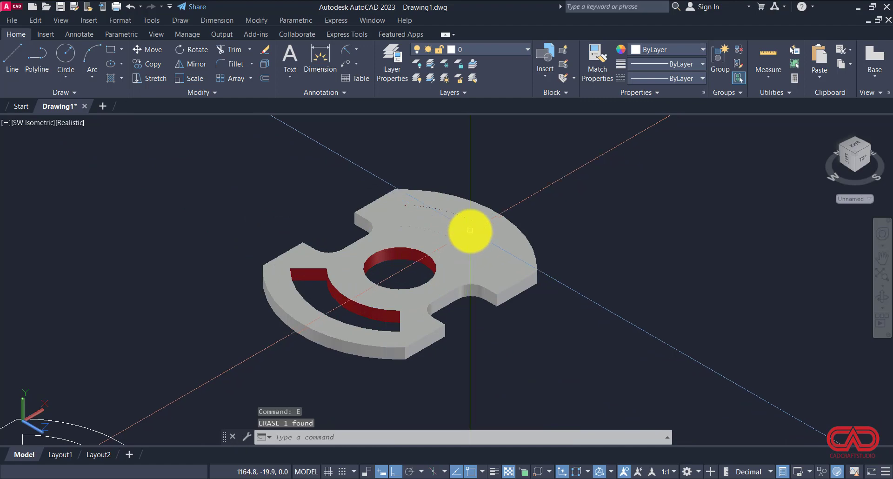
left_click(470, 230)
key("Return")
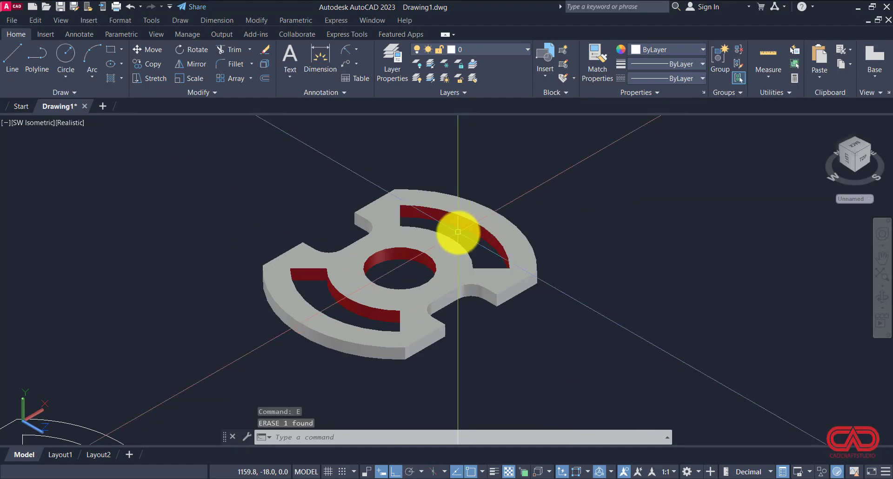
Examine the cut plate and compare it with the isometric view in the reference drawing DWG NO 2.pdf.
scroll(498, 255, "up", 1)
scroll(514, 269, "down", 5)
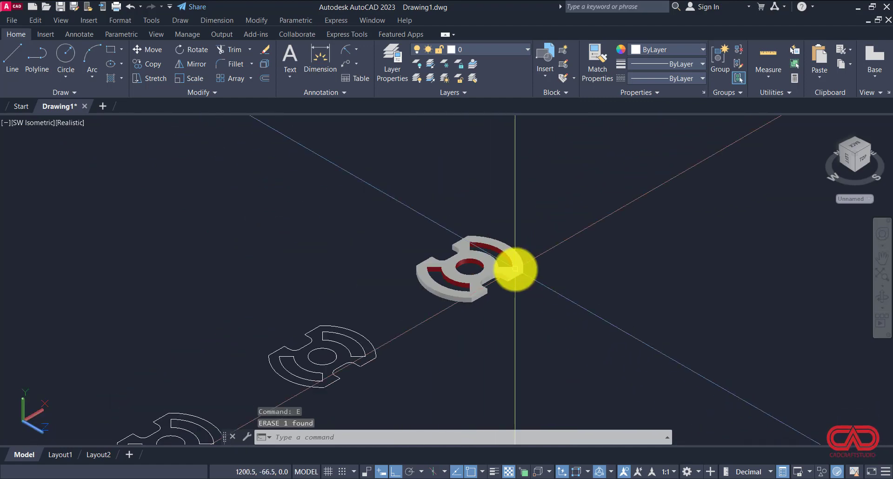
scroll(431, 253, "up", 3)
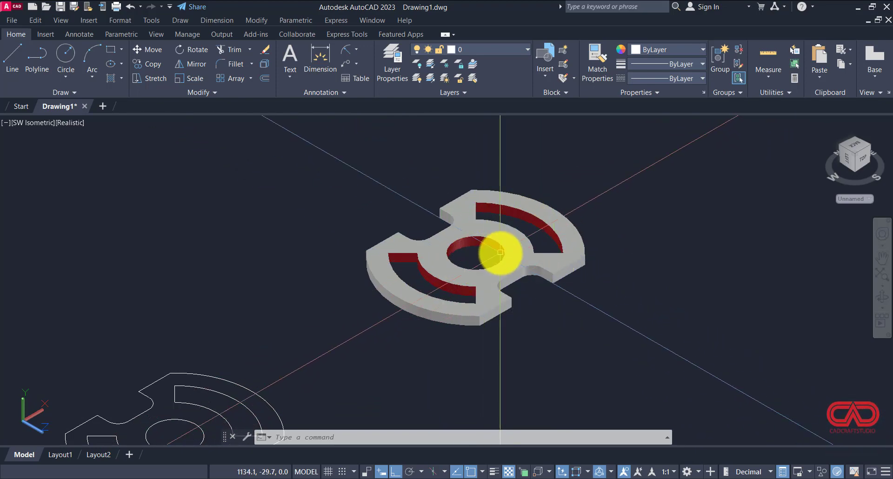
scroll(488, 267, "down", 3)
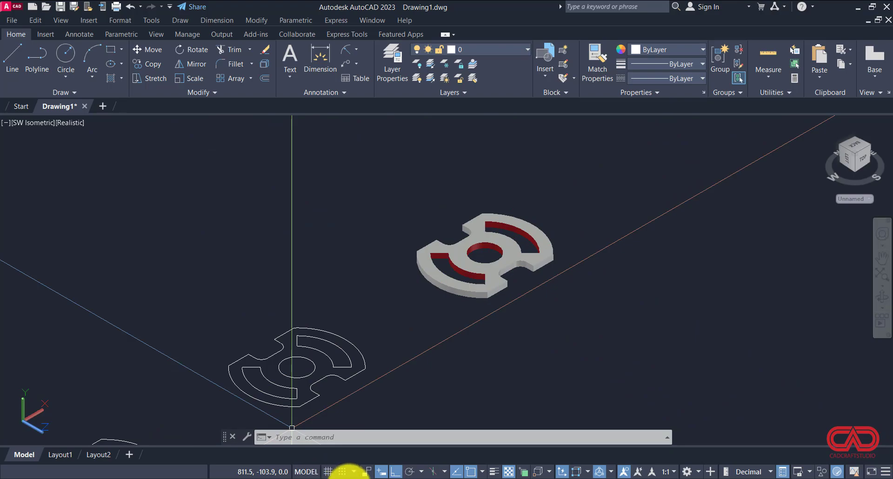
left_click(349, 478)
scroll(410, 343, "up", 2)
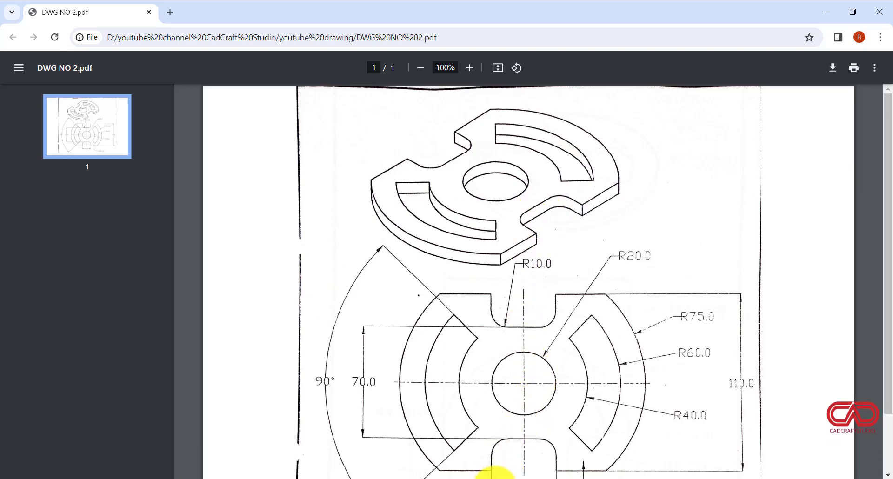
left_click(495, 478)
scroll(531, 218, "down", 2)
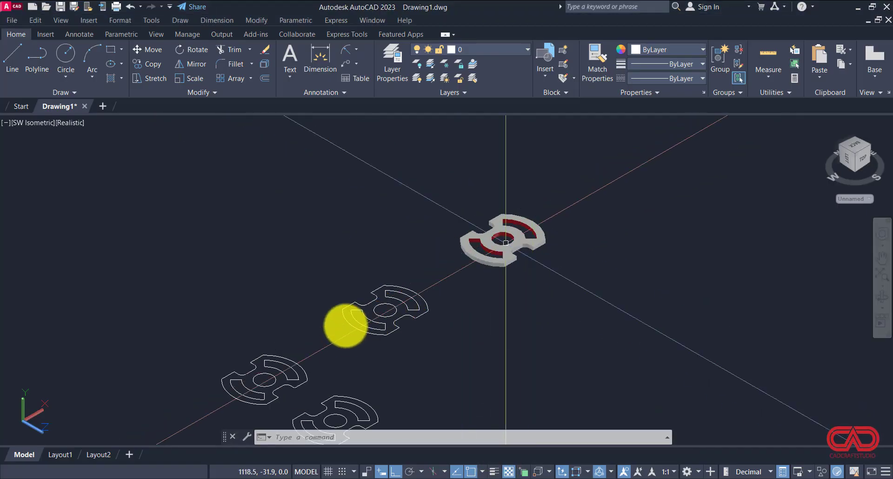
Try to Presspull the bounded plate area between the slot and the centre hole of the leftmost undimensioned outline.
scroll(389, 238, "down", 4)
scroll(320, 347, "up", 3)
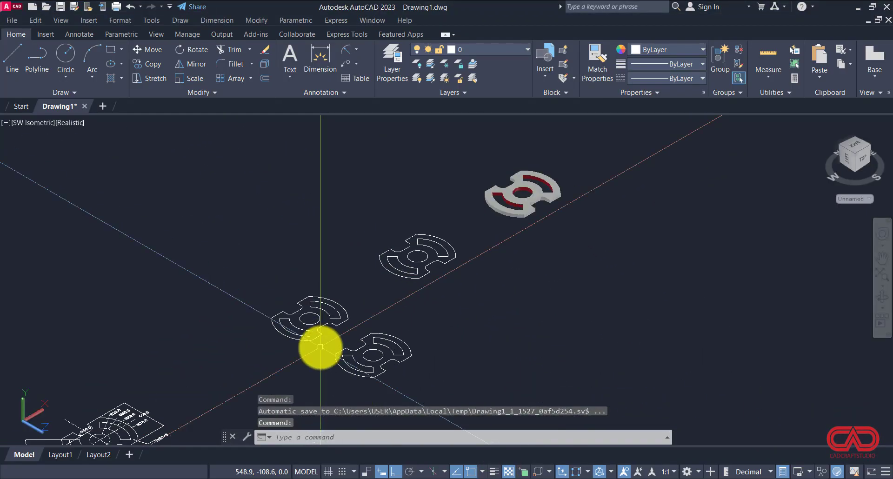
scroll(320, 347, "up", 2)
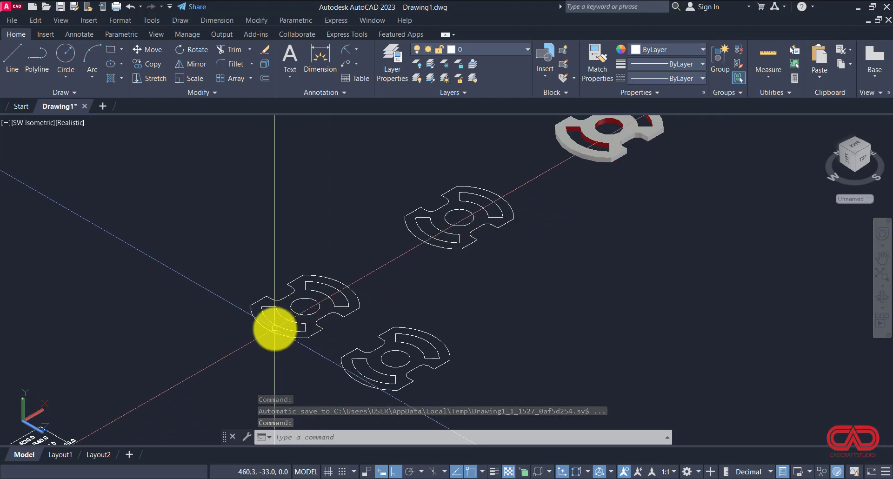
scroll(268, 335, "down", 2)
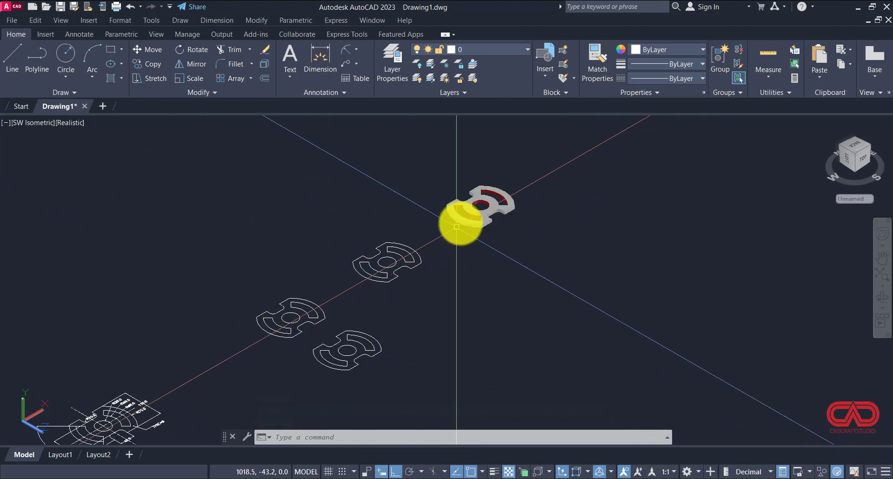
scroll(288, 313, "up", 2)
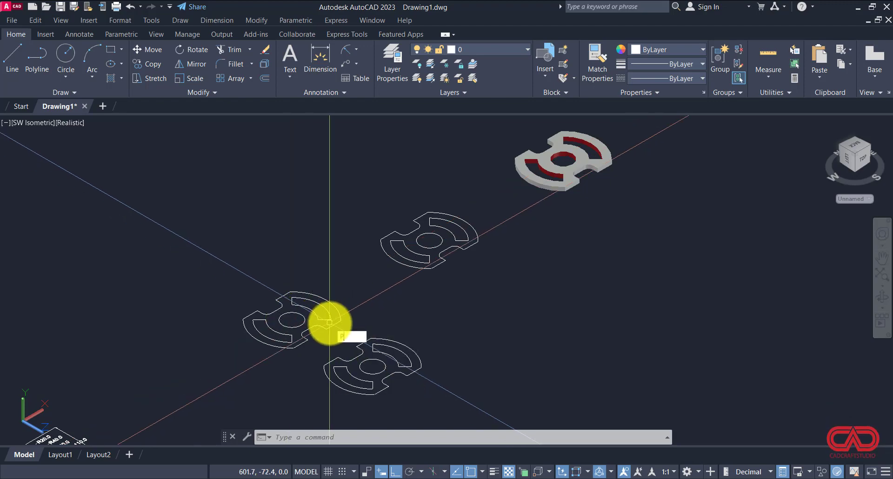
type("E")
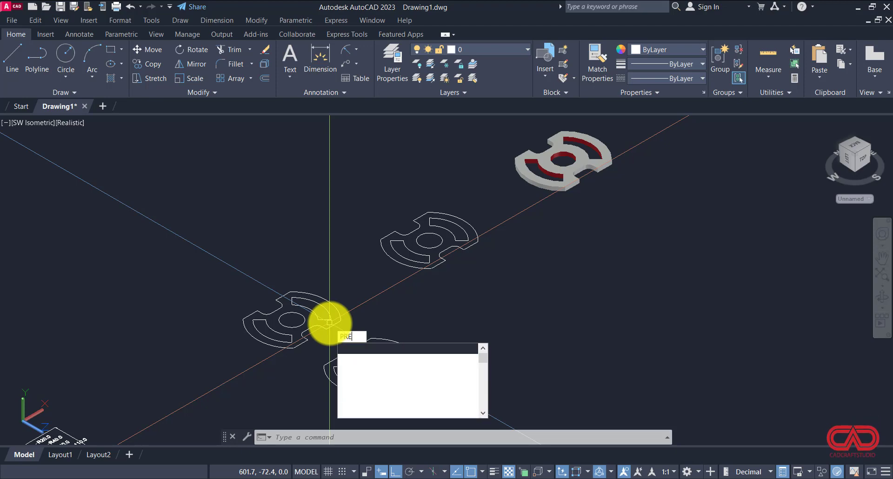
left_click(352, 358)
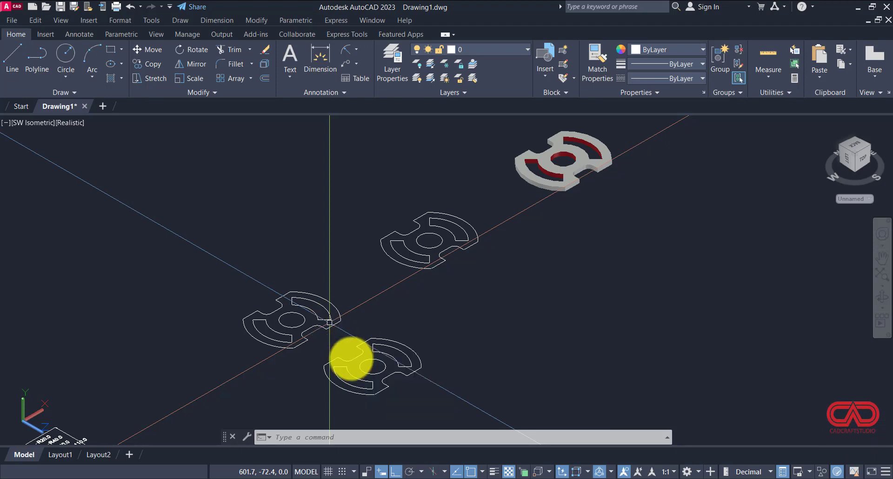
scroll(305, 329, "up", 2)
scroll(305, 329, "up", 2)
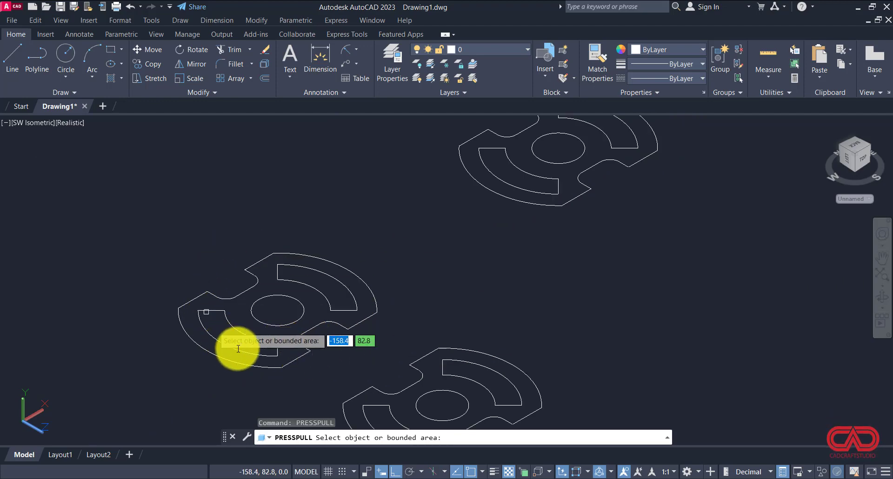
left_click(243, 325)
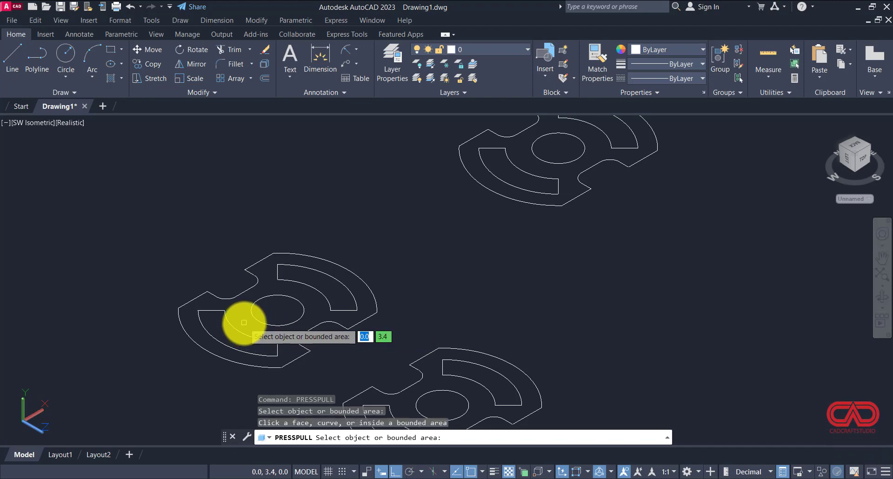
left_click(244, 321)
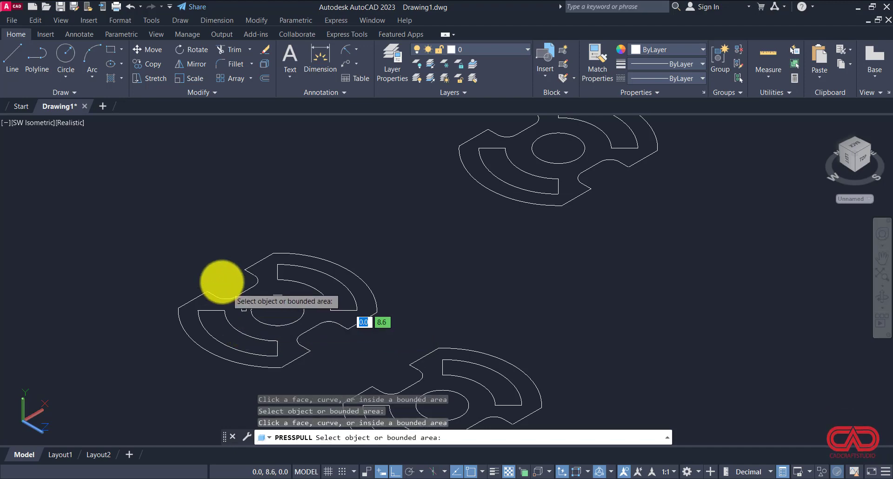
key("Return")
Set the visual style to 2D Wireframe.
left_click(69, 122)
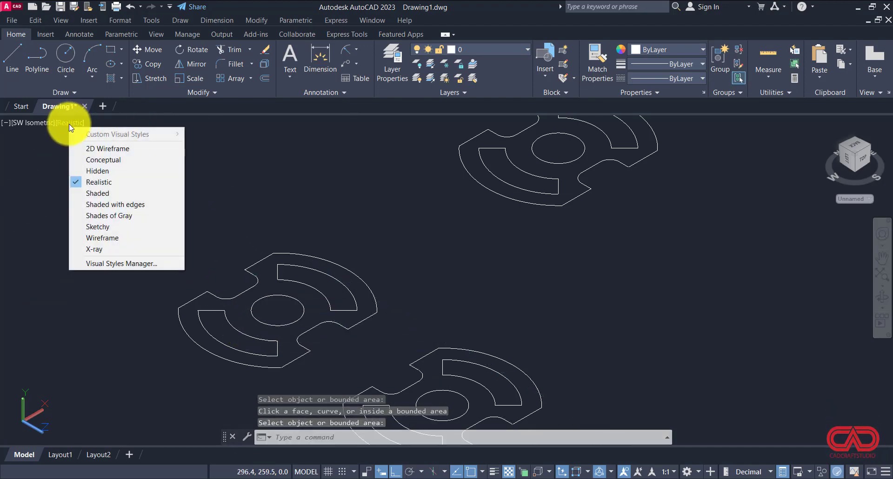
left_click(75, 147)
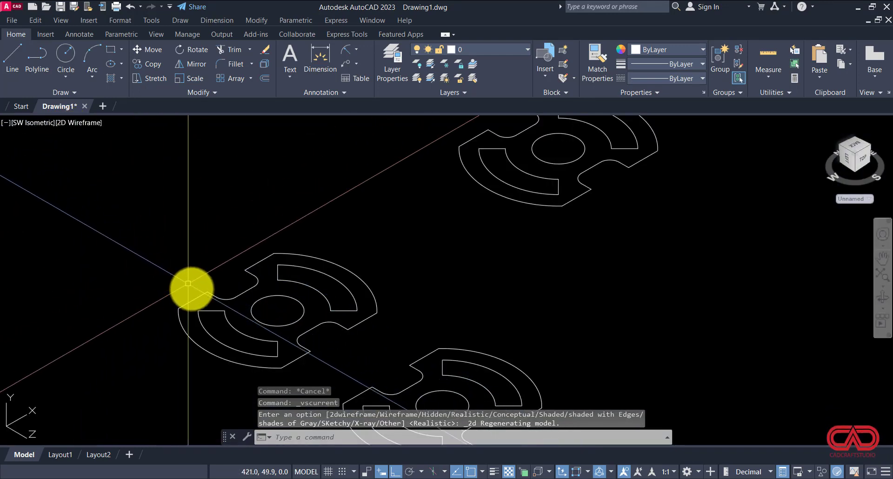
key("Return")
key("Escape")
key("Escape")
key("Escape")
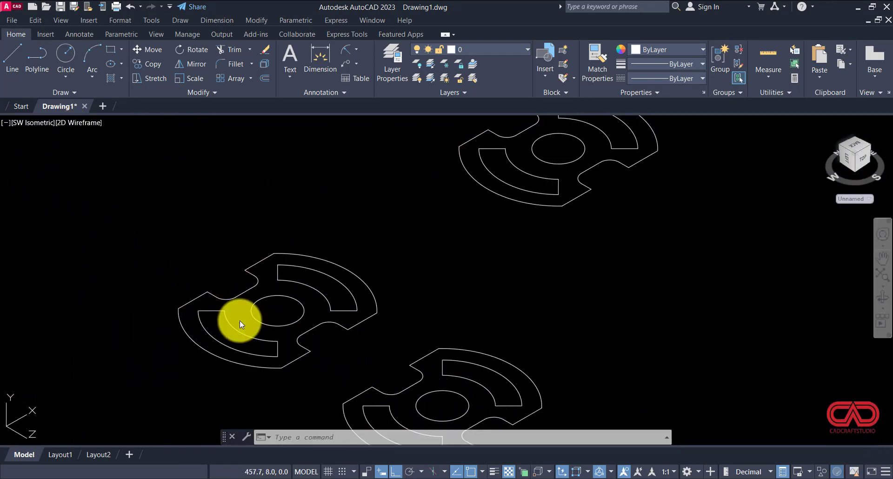
Try Presspull again on the same outline's plate area in the wireframe isometric view.
type("P")
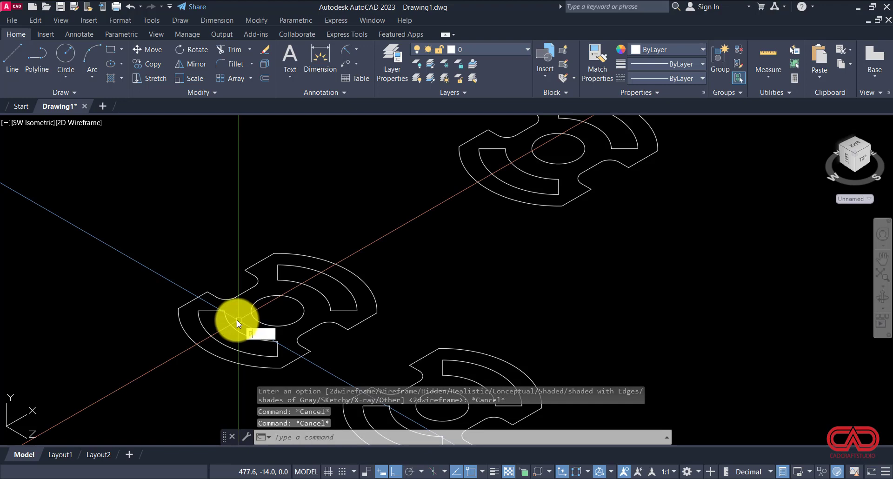
type("RES")
key("Return")
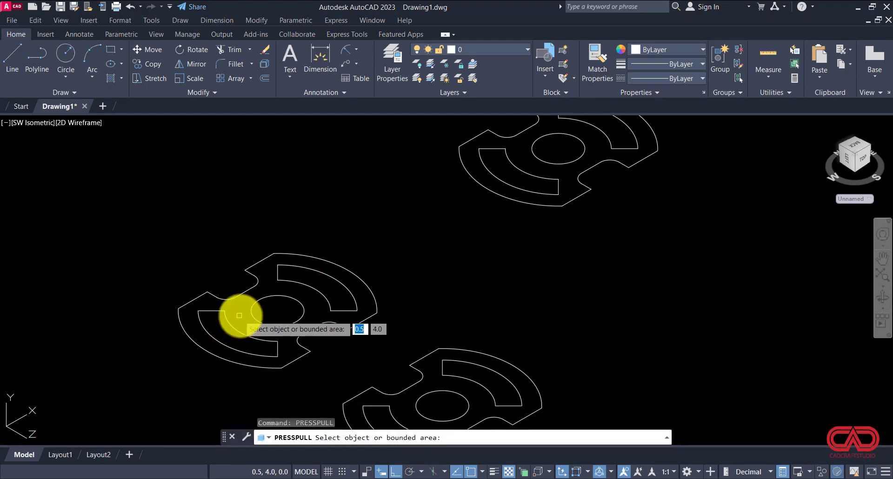
left_click(239, 315)
key("Escape")
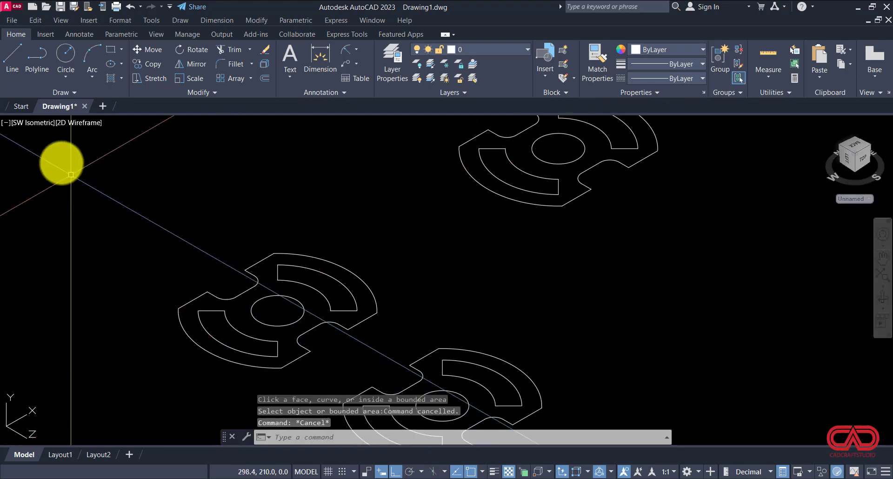
Switch to the Top view and Presspull the plate area of the lowest outline to a height of 8.
left_click(29, 122)
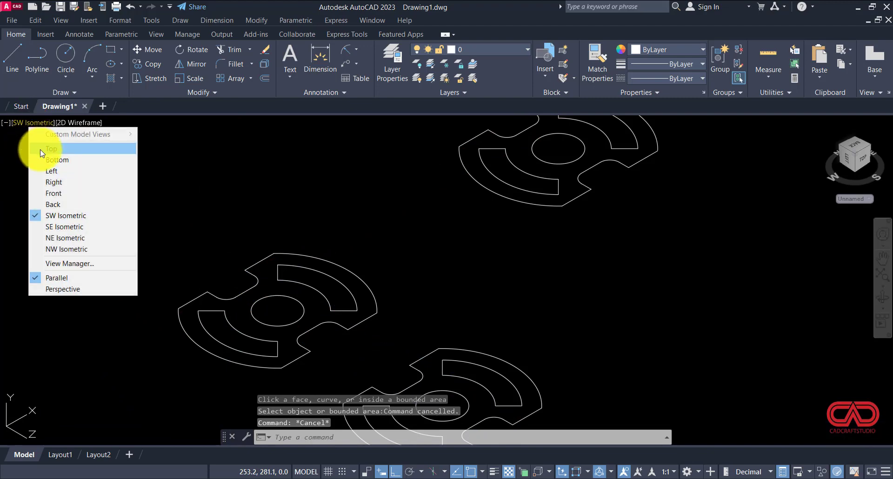
left_click(36, 145)
scroll(264, 291, "up", 2)
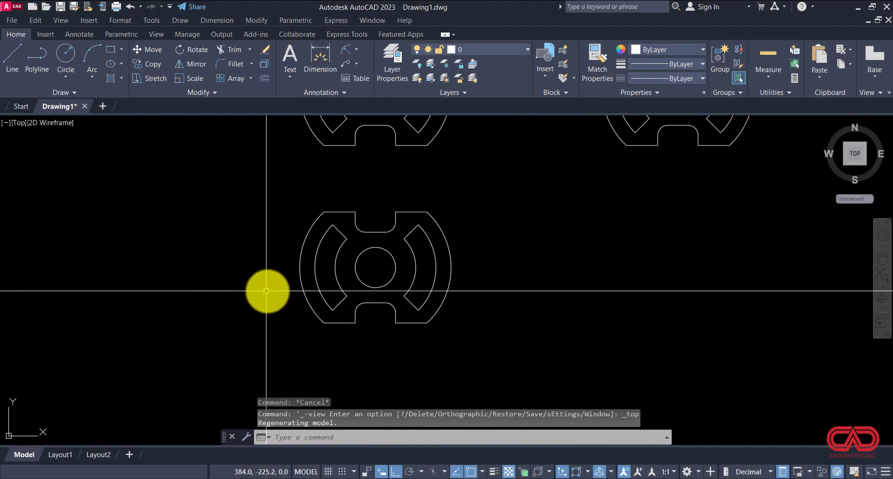
type("RES")
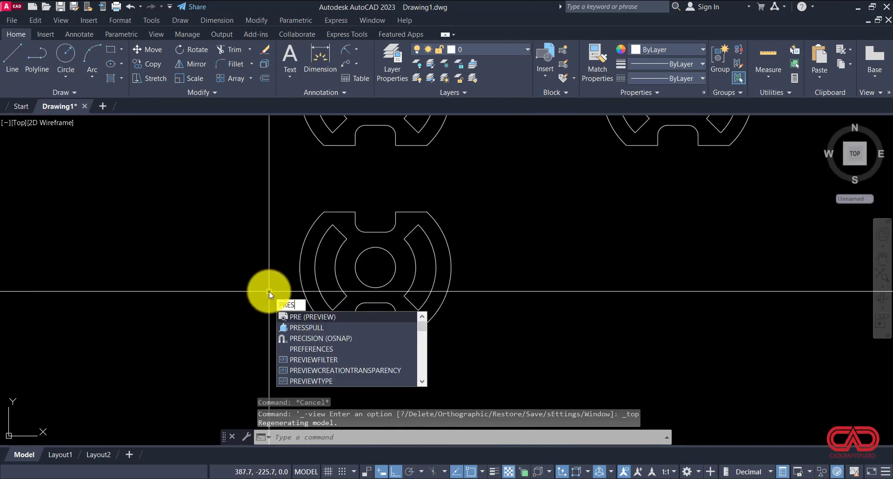
type("SPULL")
key("Return")
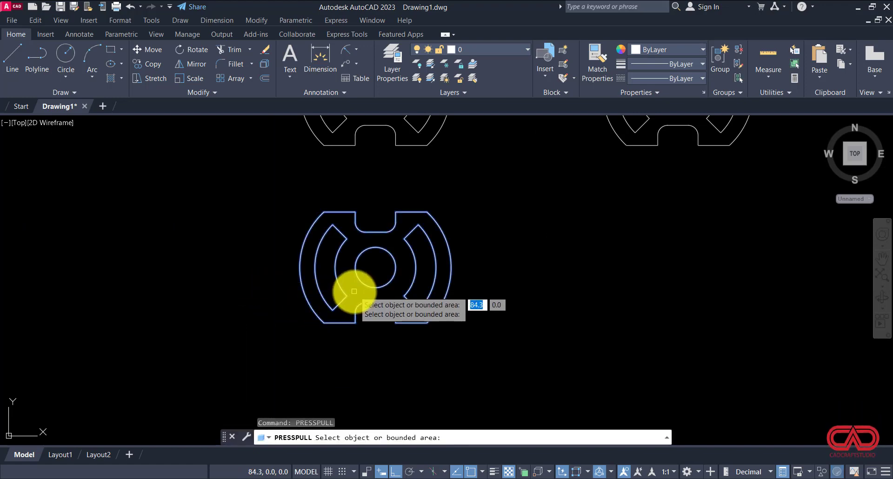
left_click(354, 291)
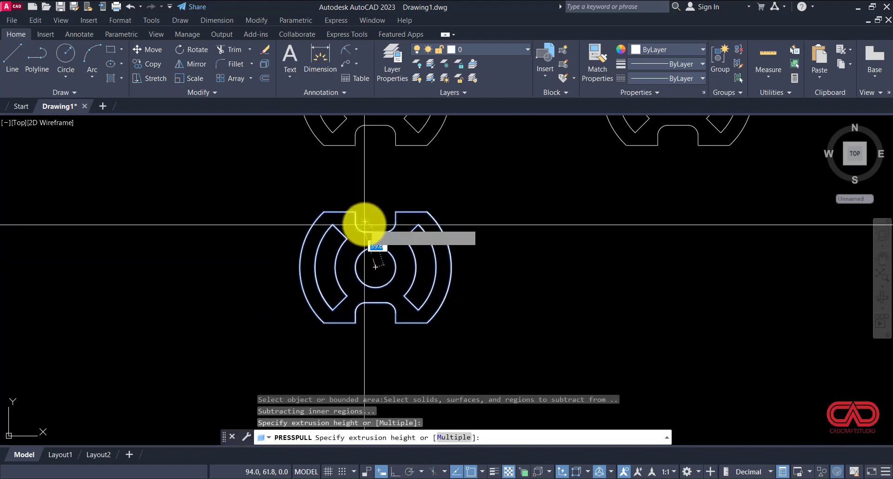
key("Return")
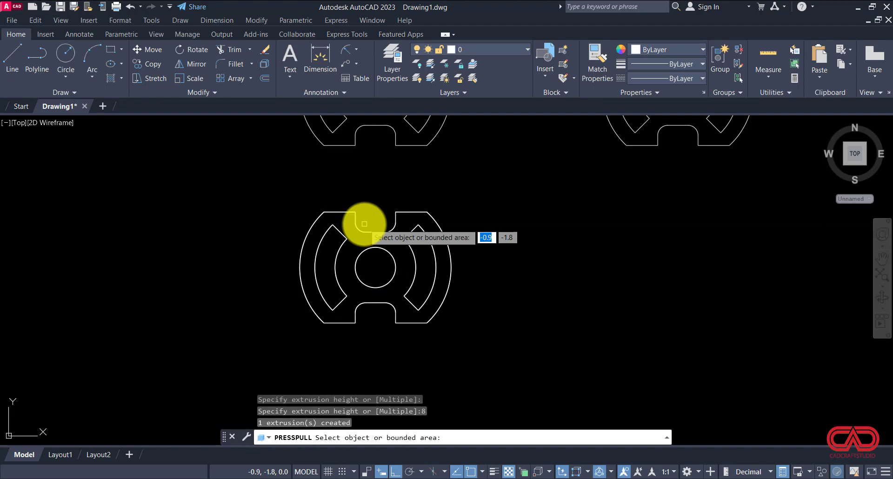
key("Return")
Set the visual style to Realistic and the view to SW Isometric, and check the properties of the presspulled plate.
left_click(63, 122)
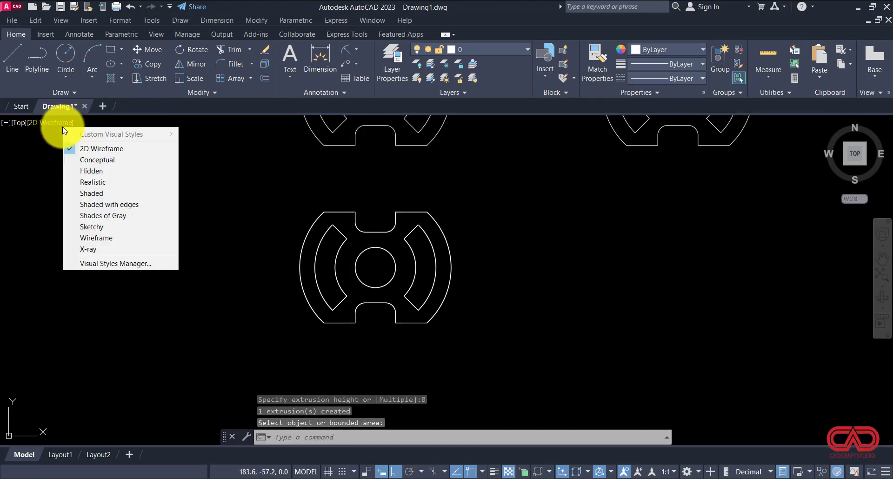
left_click(79, 181)
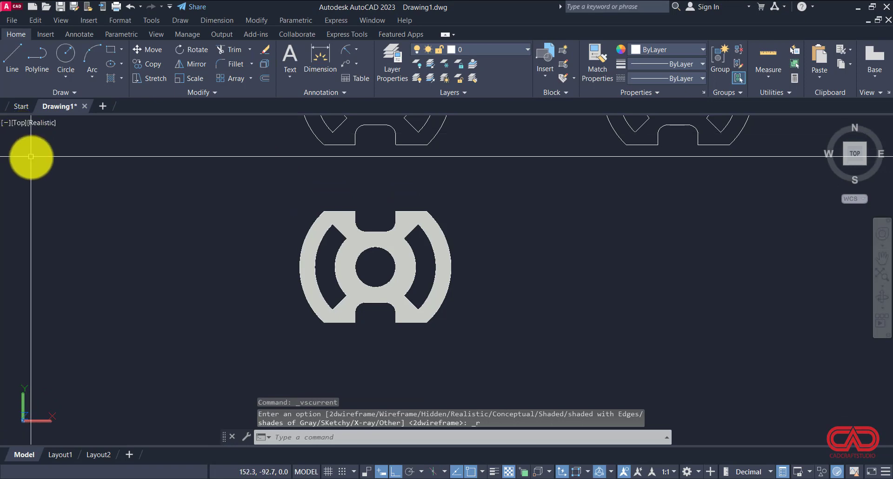
left_click(18, 124)
left_click(37, 214)
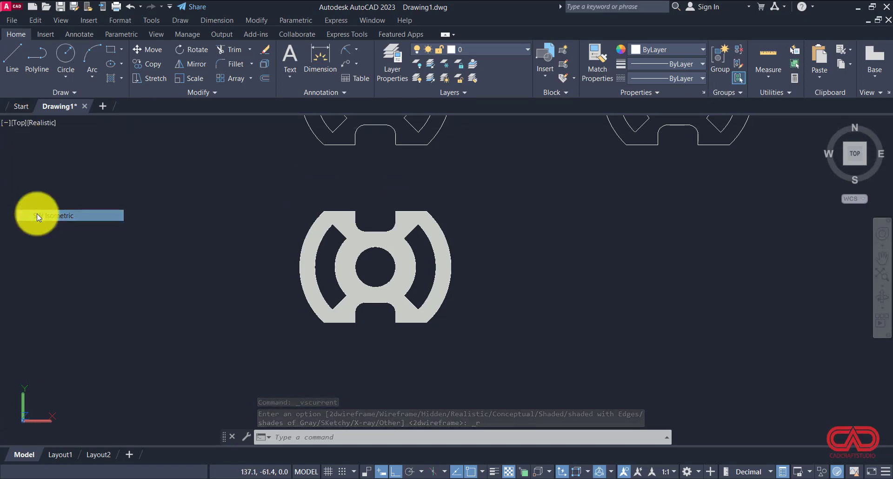
scroll(601, 164, "up", 4)
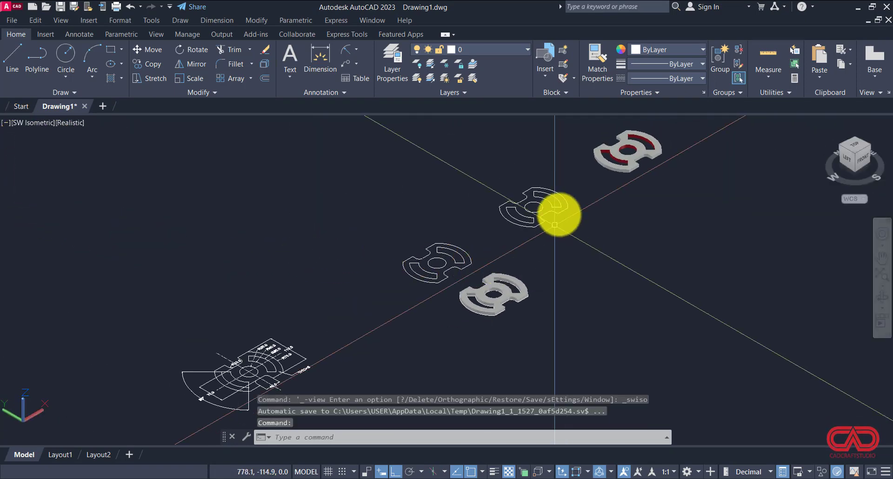
scroll(601, 164, "down", 3)
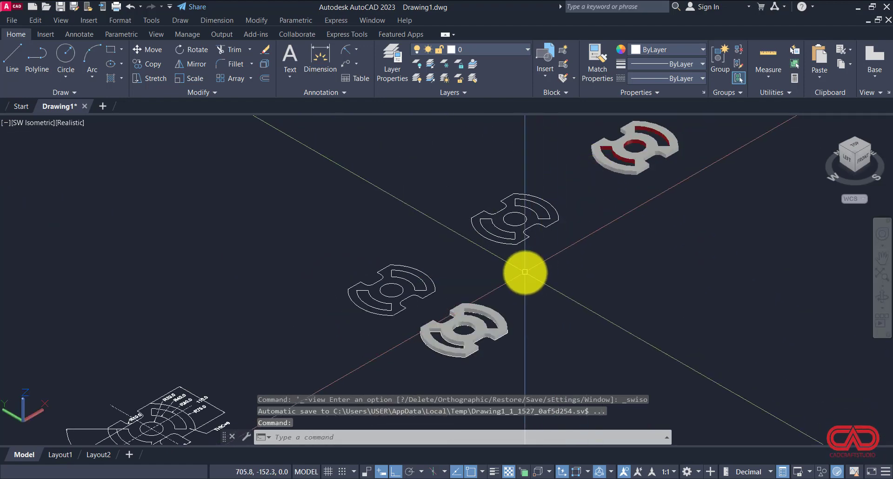
scroll(479, 311, "up", 4)
left_click(476, 304)
scroll(438, 302, "down", 2)
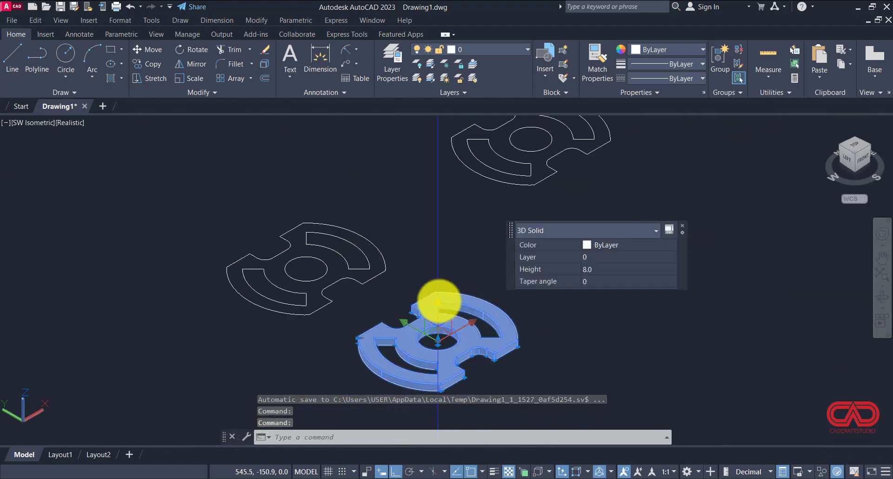
key("Escape")
Move the presspulled plate together with its underlying outline along the positive X direction, clear of the neighbouring outlines.
left_click(536, 279)
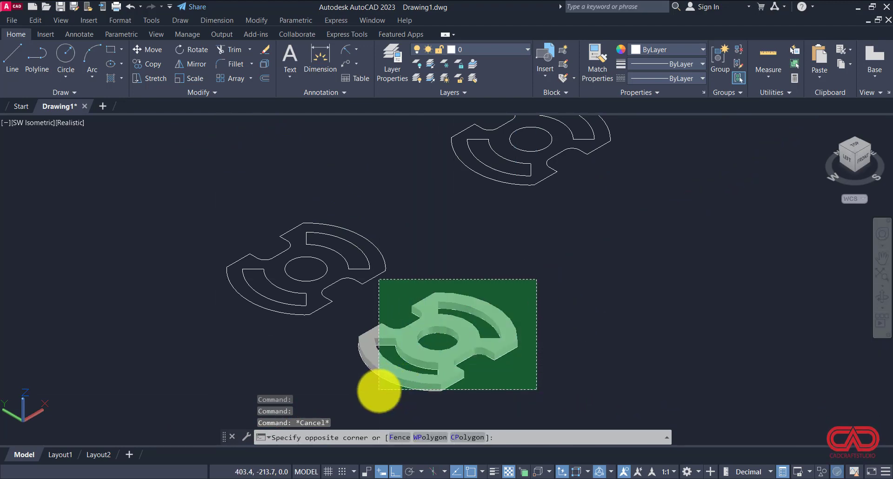
left_click(378, 390)
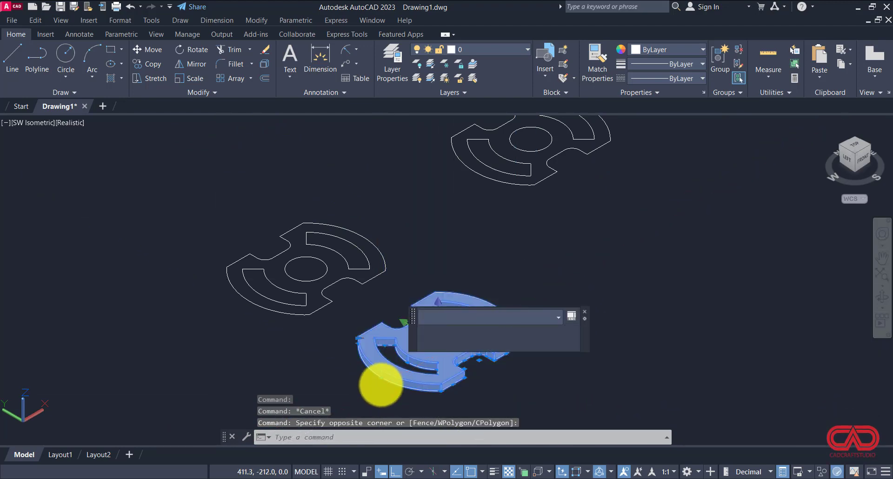
type("m")
key("Return")
left_click(381, 385)
left_click(653, 355)
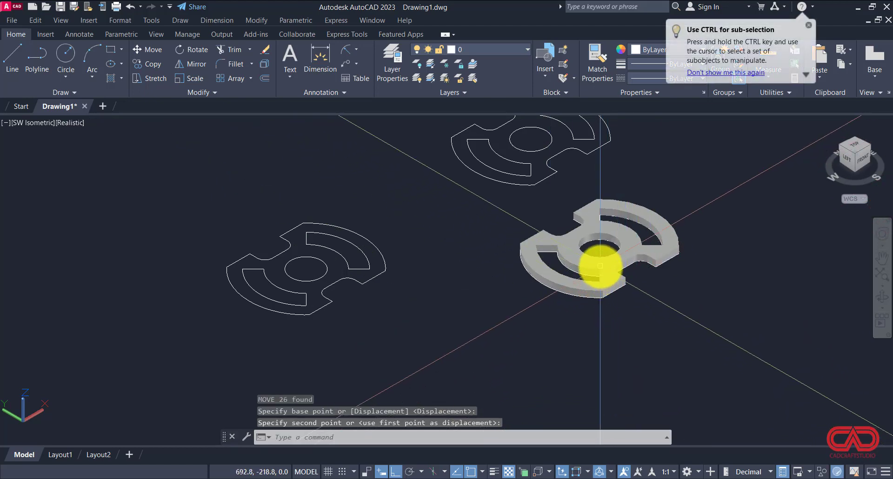
Inspect the outline beneath the presspulled plate and move only the solid off it in the negative X direction.
scroll(600, 266, "up", 5)
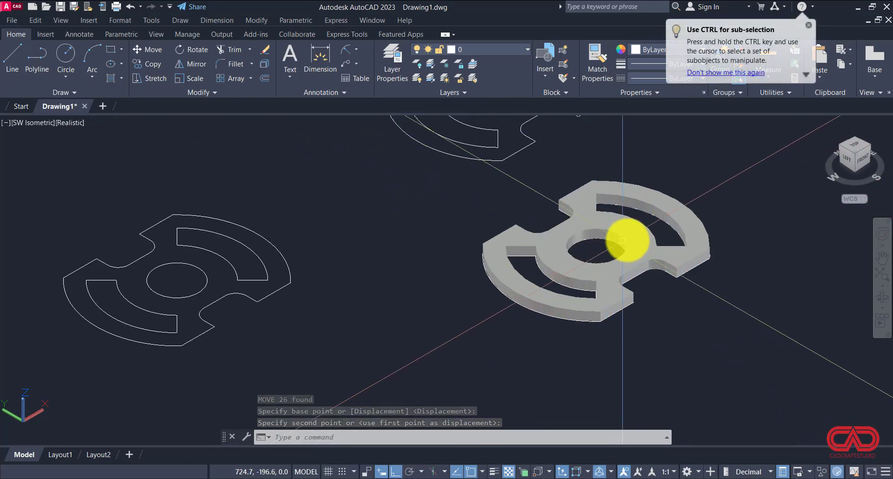
scroll(628, 237, "down", 3)
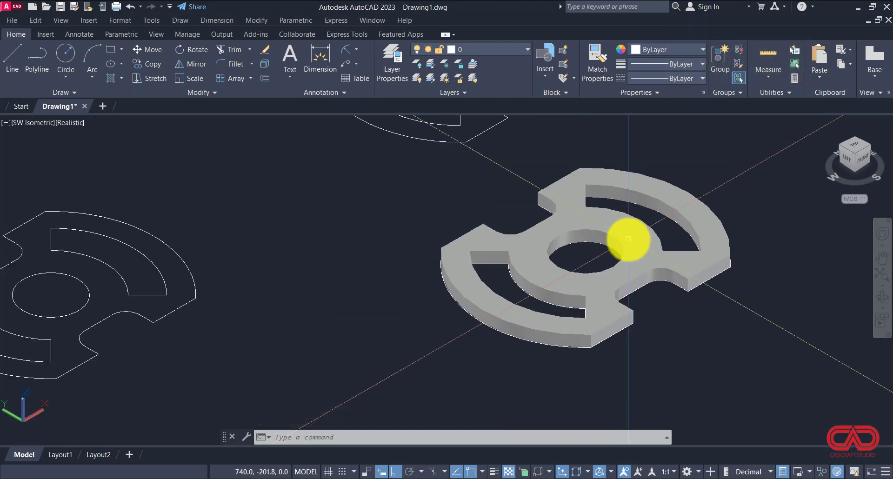
scroll(500, 261, "up", 5)
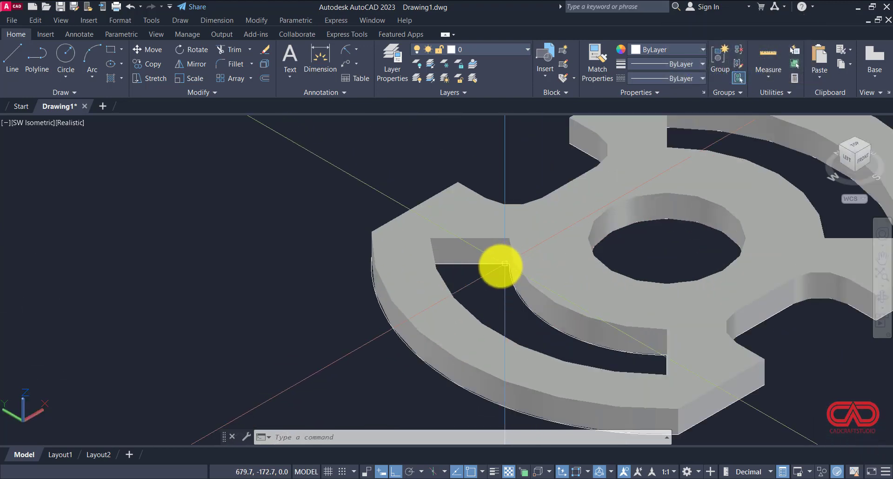
scroll(510, 273, "up", 3)
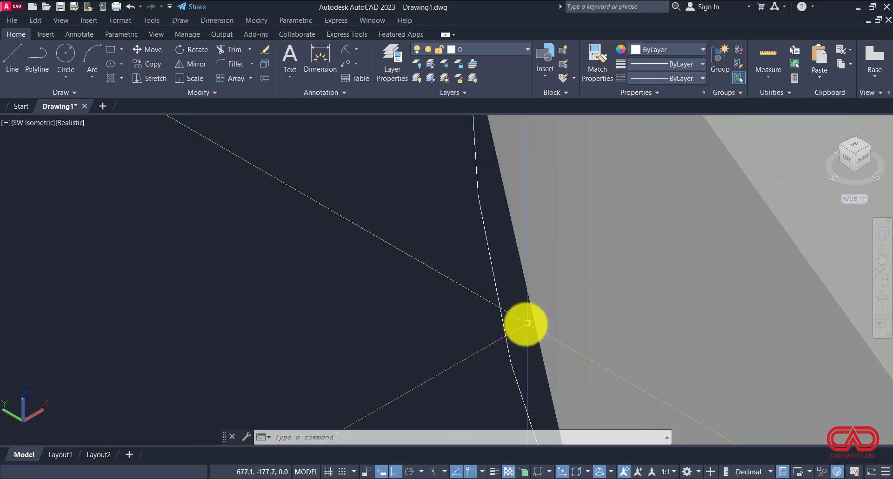
scroll(496, 315, "down", 3)
scroll(479, 309, "down", 6)
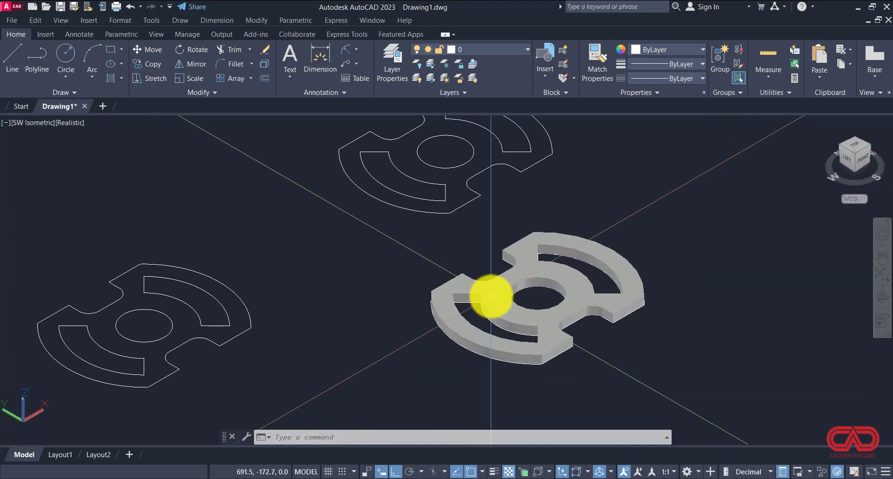
left_click(490, 295)
scroll(491, 296, "down", 3)
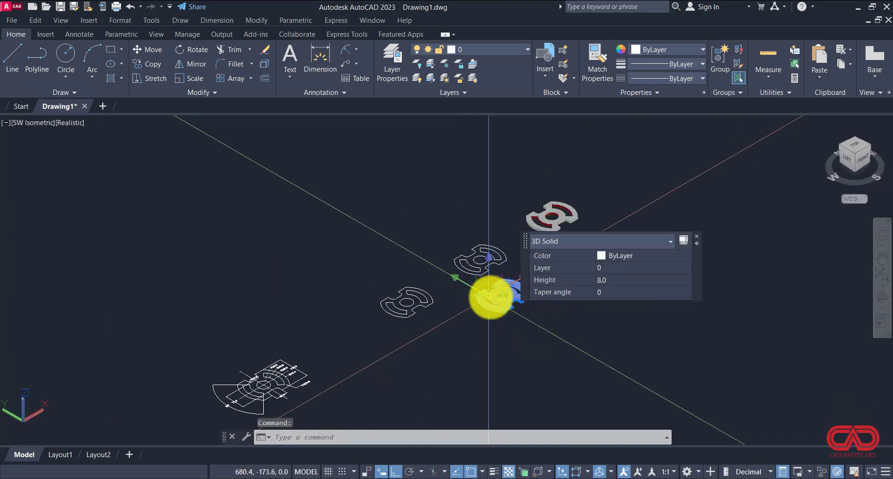
type("M")
key("Return")
left_click(571, 319)
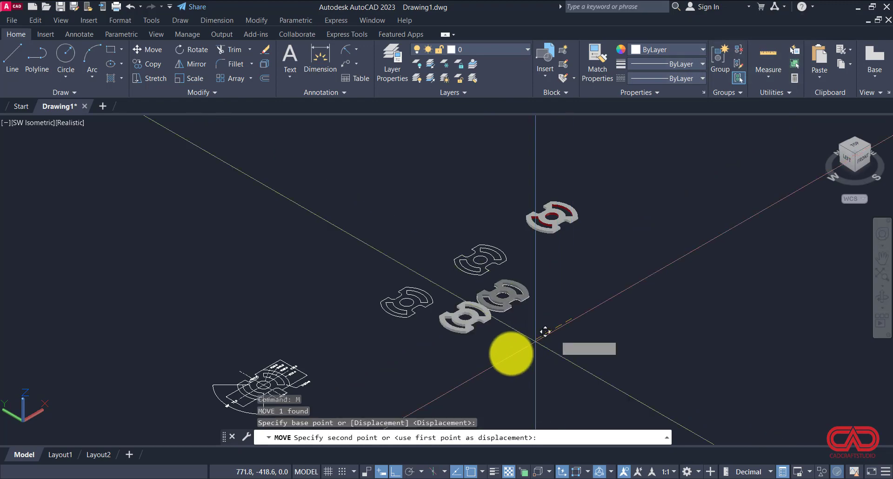
left_click(497, 360)
Set the color of the presspulled plate solid to Red.
scroll(438, 337, "up", 5)
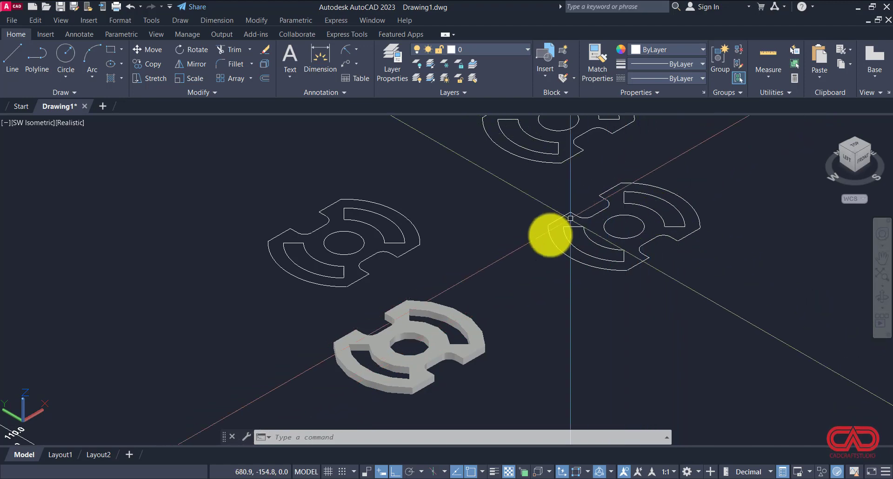
left_click(452, 322)
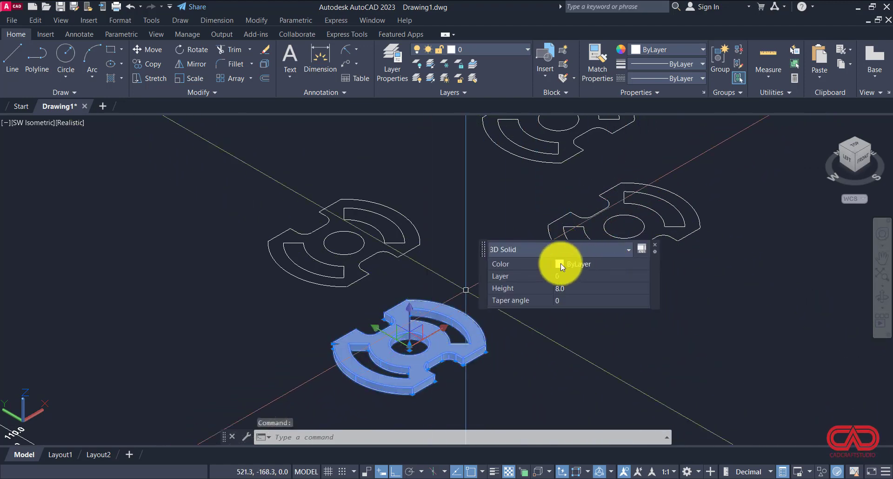
left_click(560, 264)
left_click(559, 263)
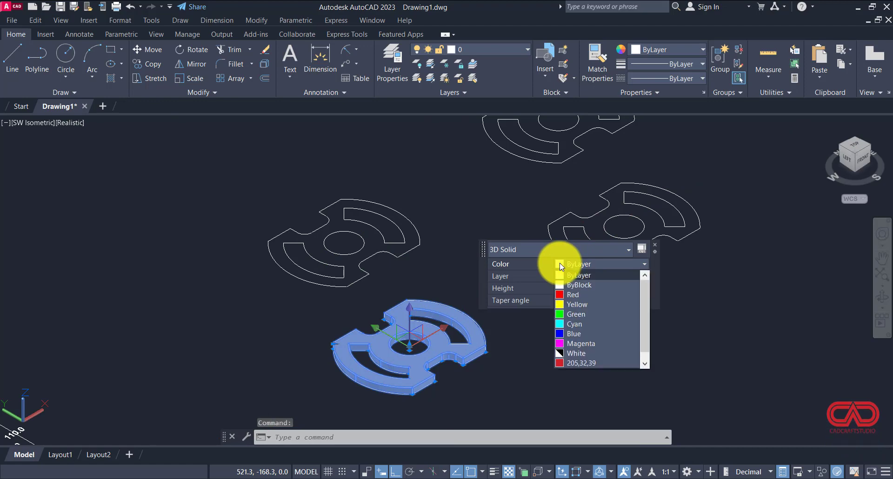
left_click(567, 297)
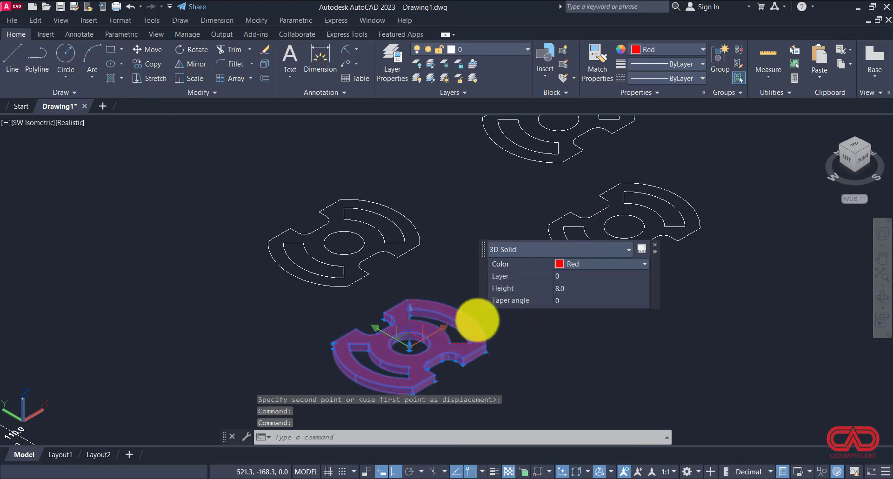
key("Escape")
Set the color of the other plate solid, made by extruding and subtracting, to Red.
scroll(479, 320, "down", 5)
scroll(591, 215, "up", 3)
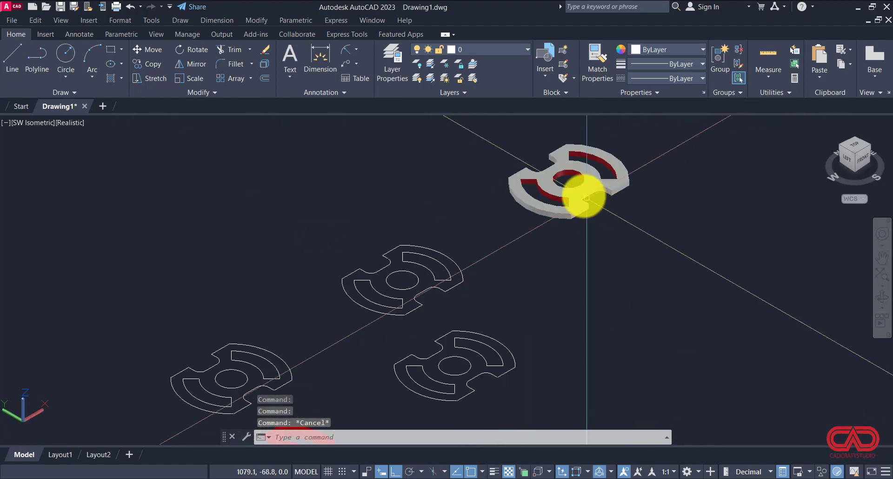
left_click(579, 186)
scroll(579, 186, "up", 2)
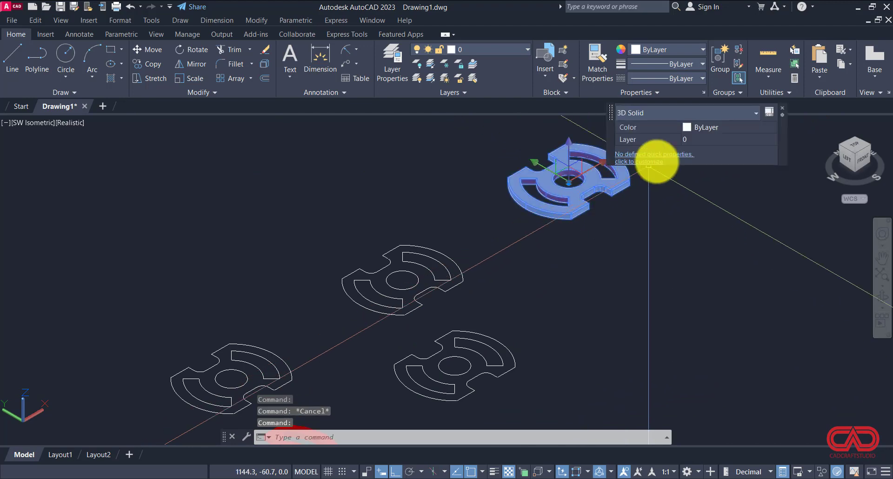
left_click(686, 128)
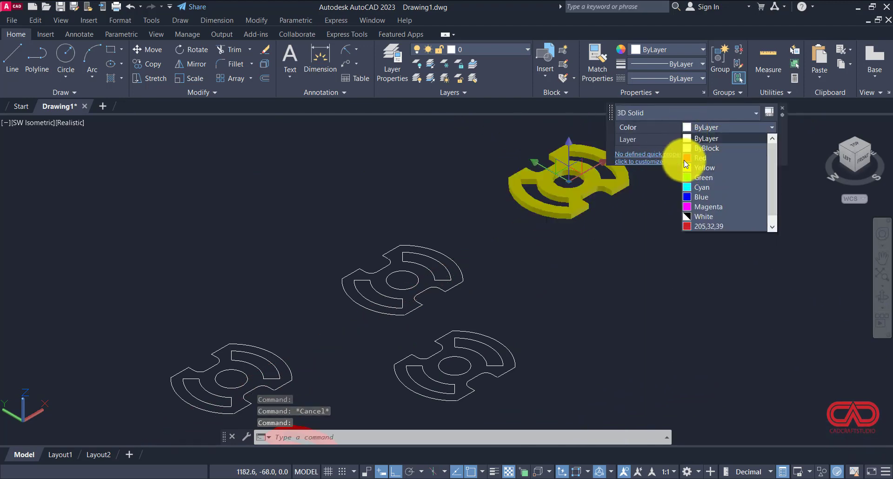
left_click(689, 158)
key("Escape")
Return to the Top view with both red plates and all the outlines in sight.
scroll(604, 195, "down", 3)
scroll(604, 195, "down", 2)
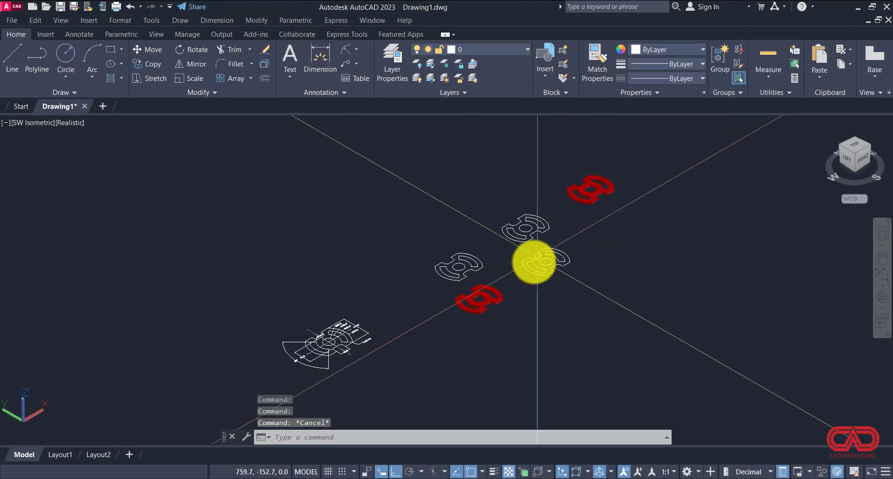
scroll(492, 286, "up", 3)
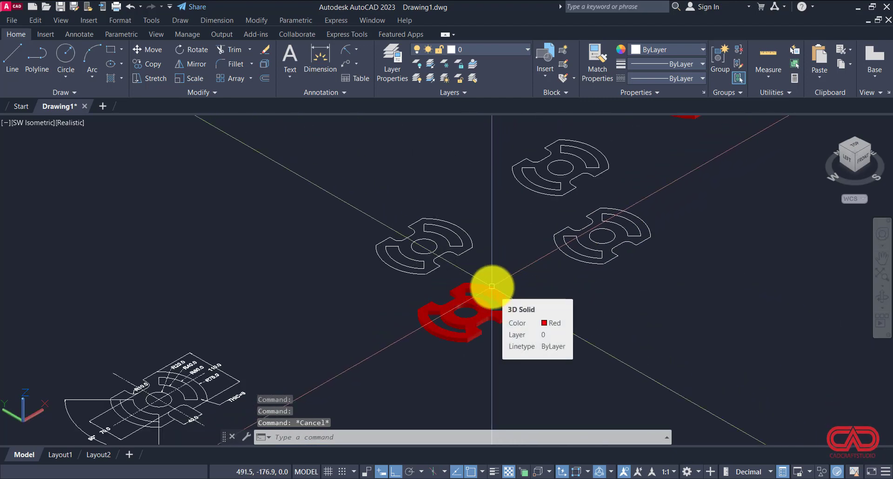
scroll(492, 286, "down", 1)
scroll(558, 225, "down", 2)
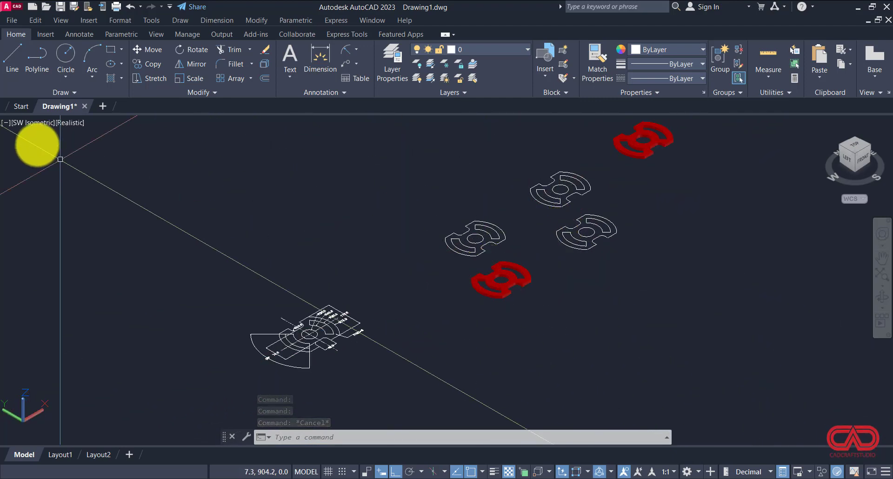
left_click(28, 121)
left_click(47, 148)
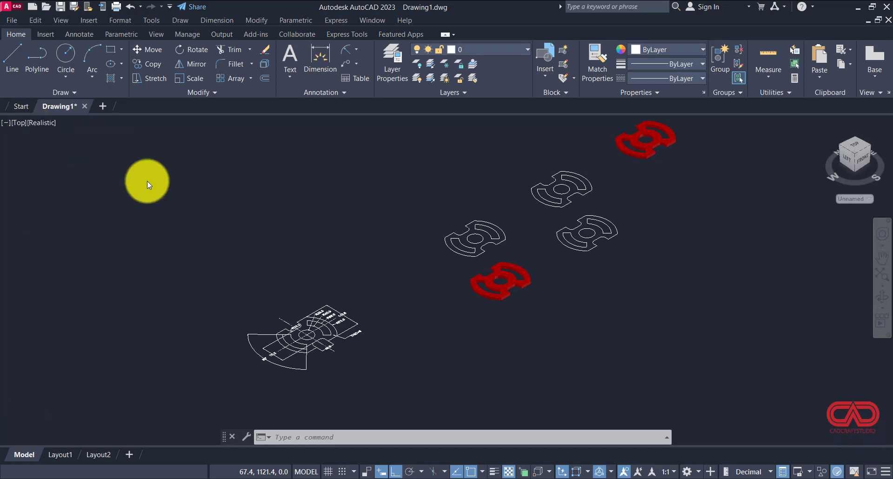
scroll(482, 251, "down", 2)
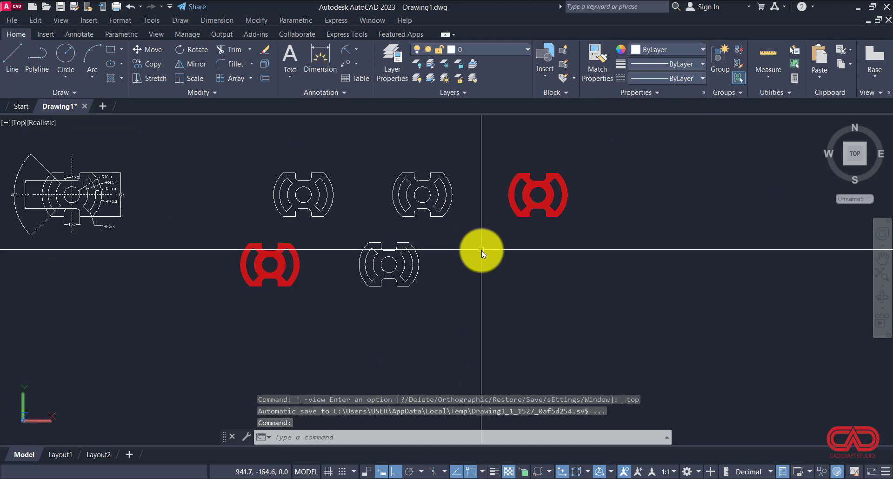